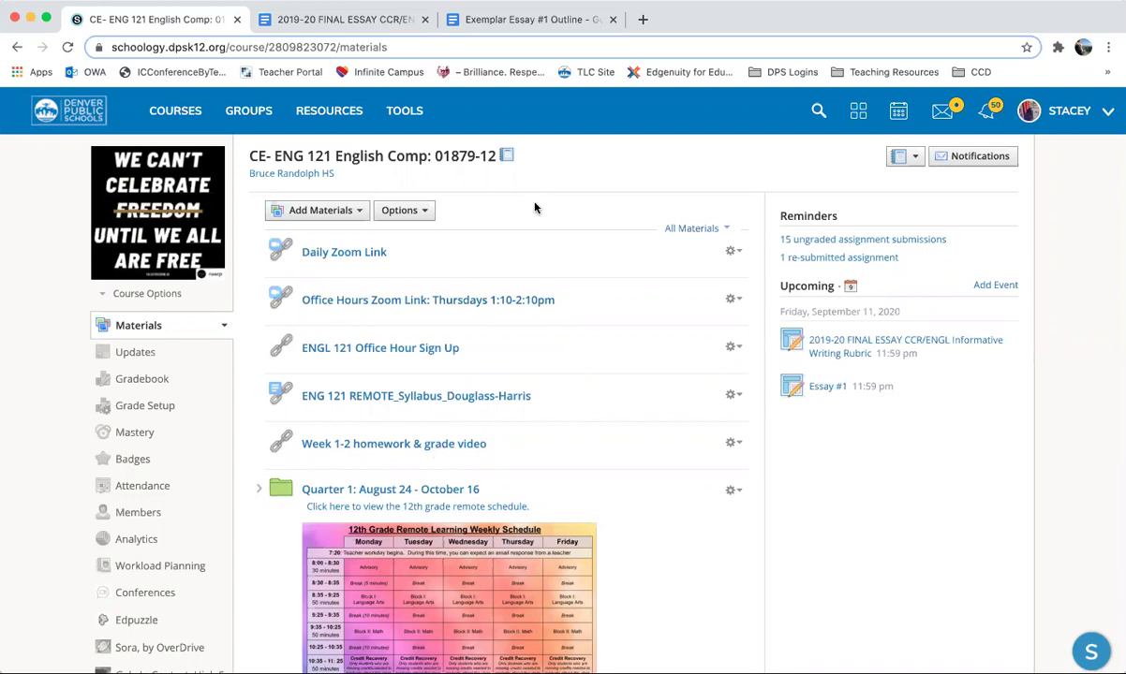
- Open the Tuesday, September 8 folder inside Week 3 of the Quarter 1: August 24 - October 16 materials
scroll(519, 376, "down", 3)
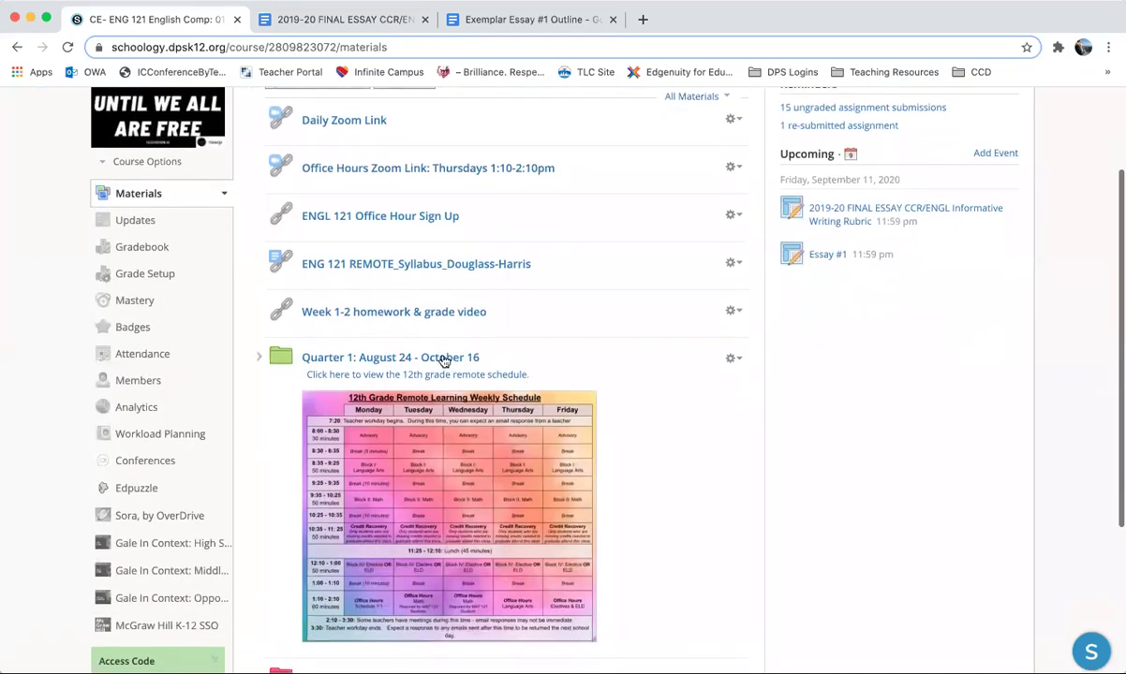
left_click(445, 359)
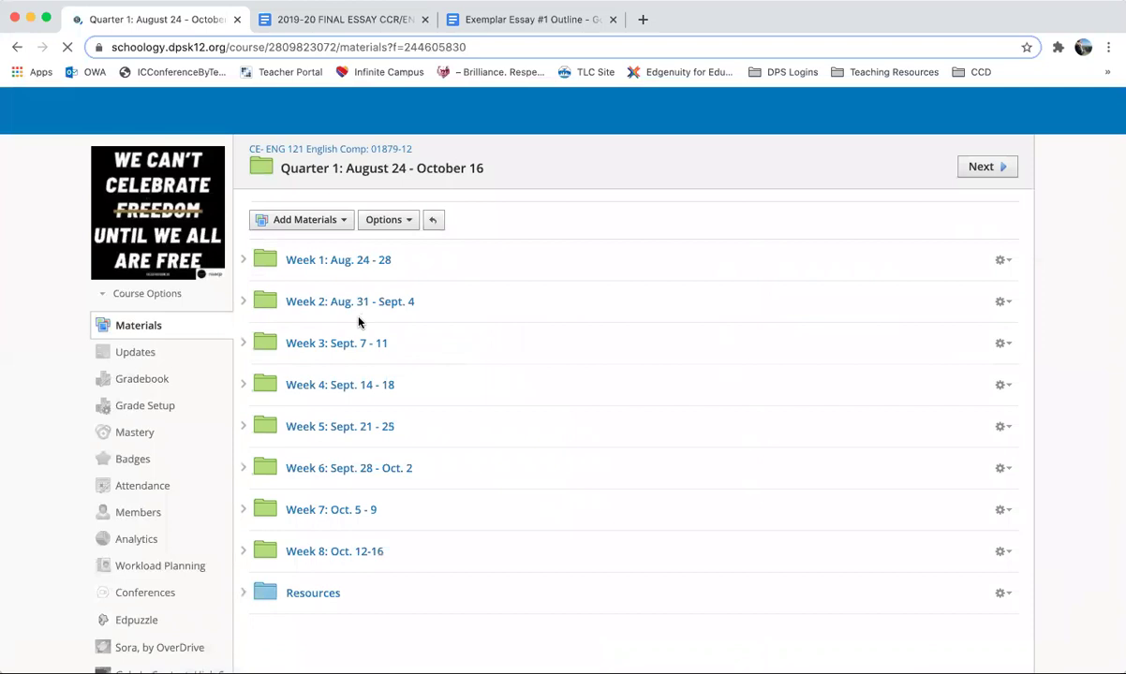
left_click(350, 349)
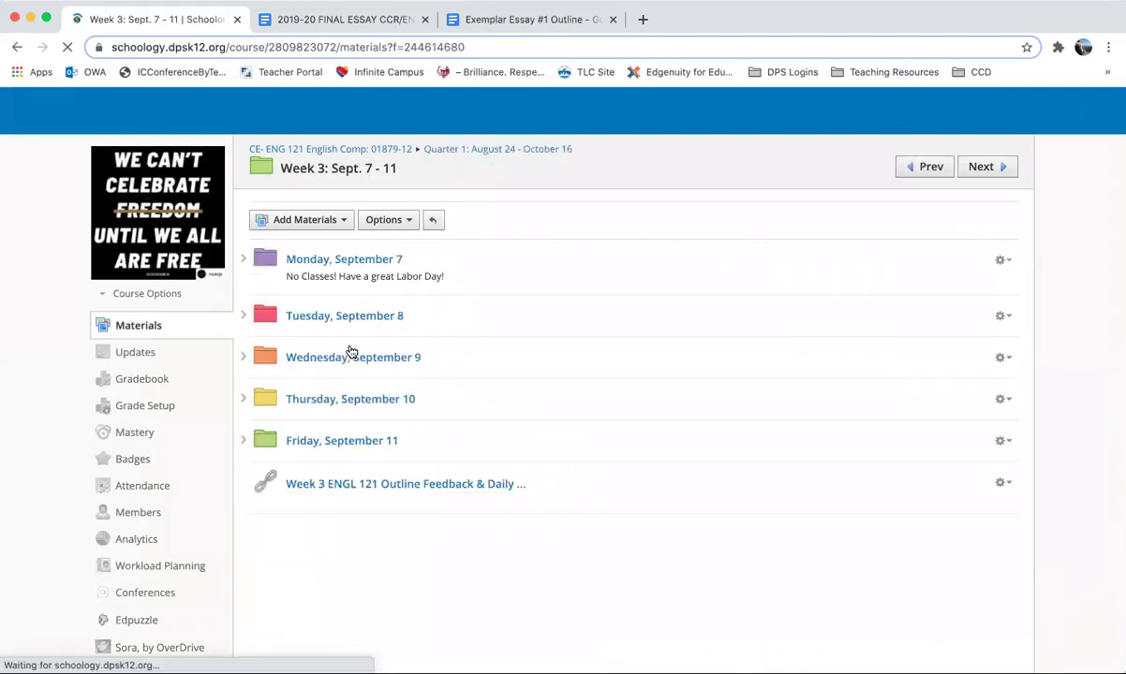
left_click(337, 320)
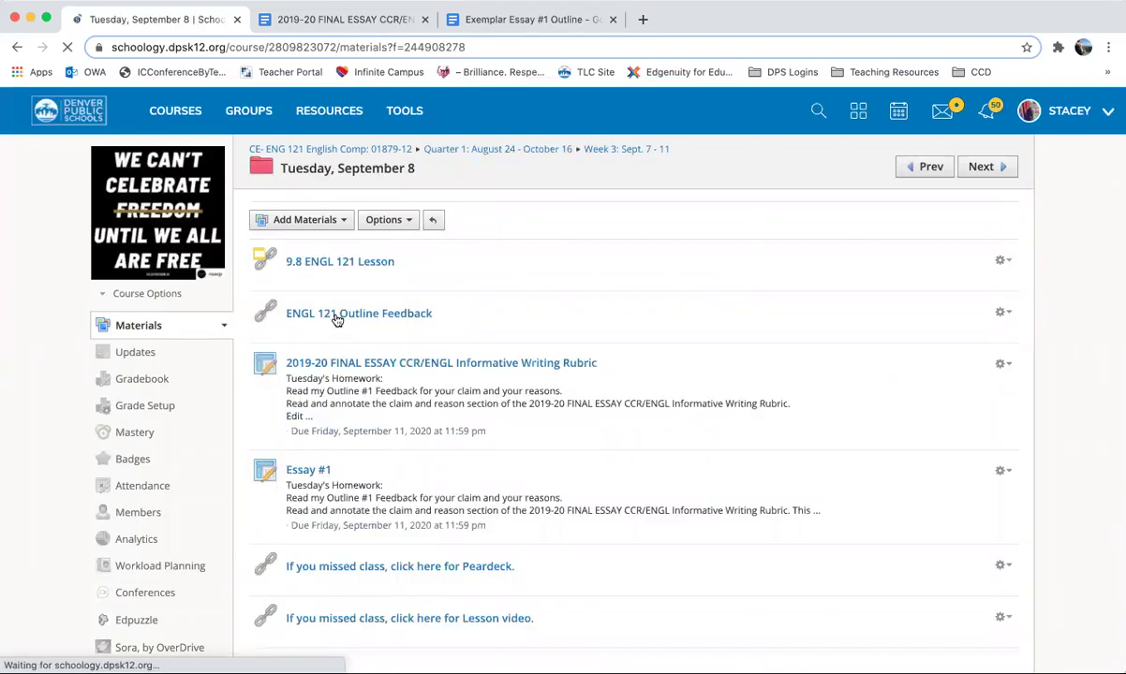
- Open the Essay #1 and 2019-20 FINAL ESSAY rubric assignments in separate new tabs, and close the old Google Docs rubric tab
scroll(328, 412, "down", 2)
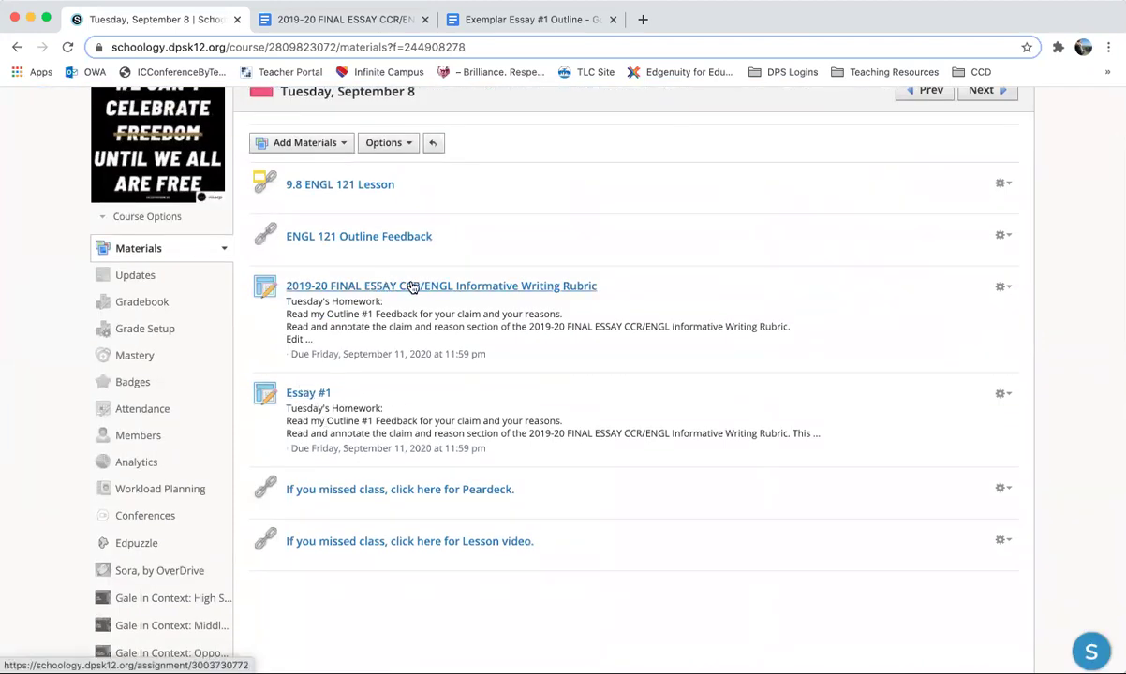
right_click(309, 392)
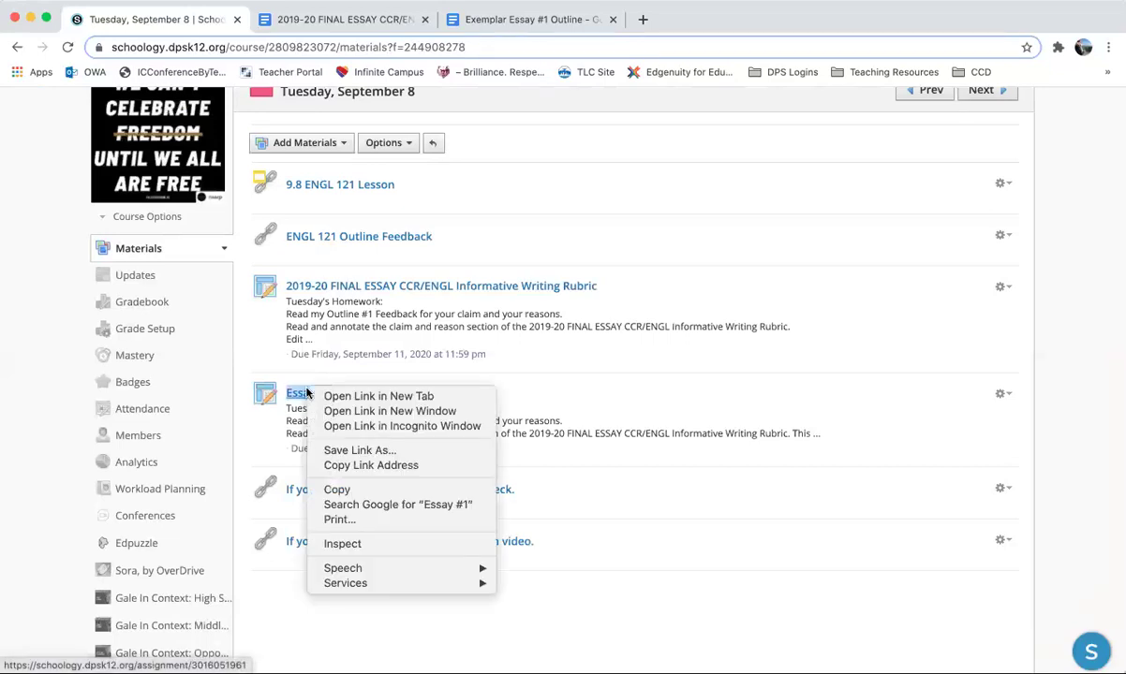
left_click(333, 397)
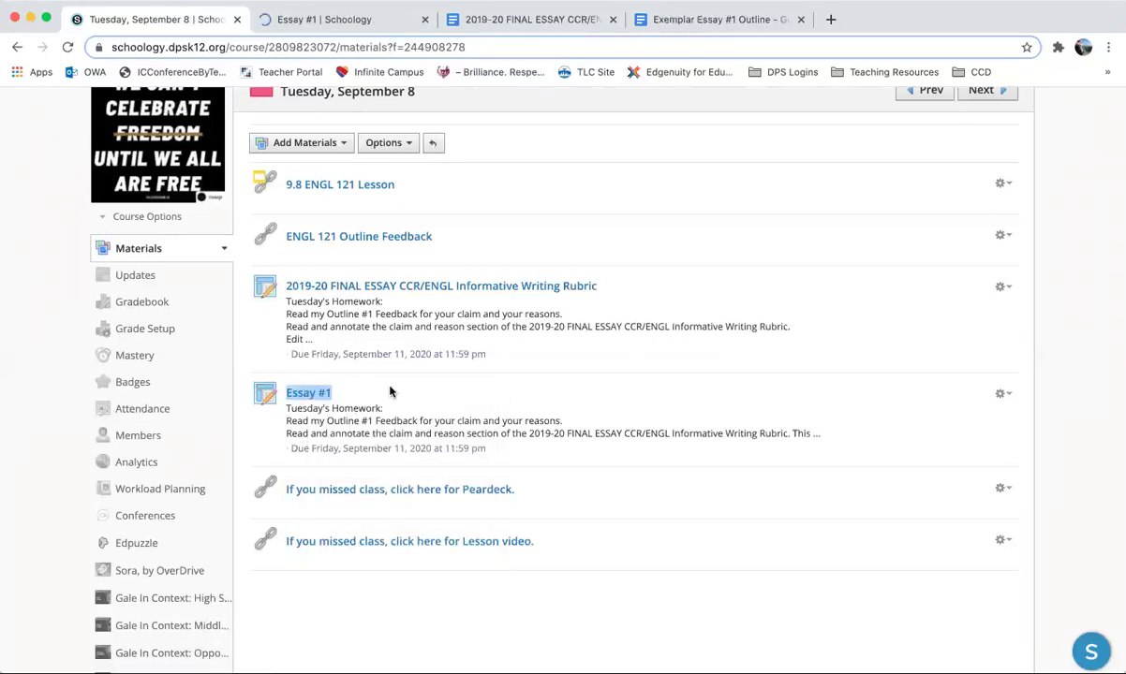
right_click(365, 288)
left_click(412, 291)
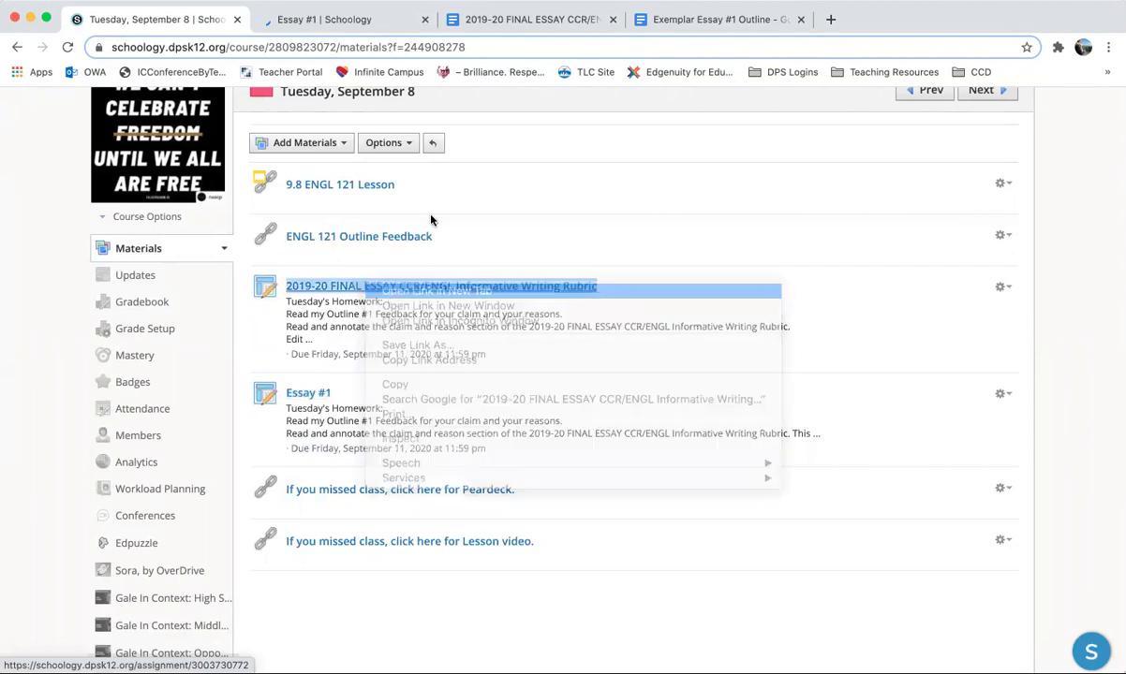
left_click(799, 21)
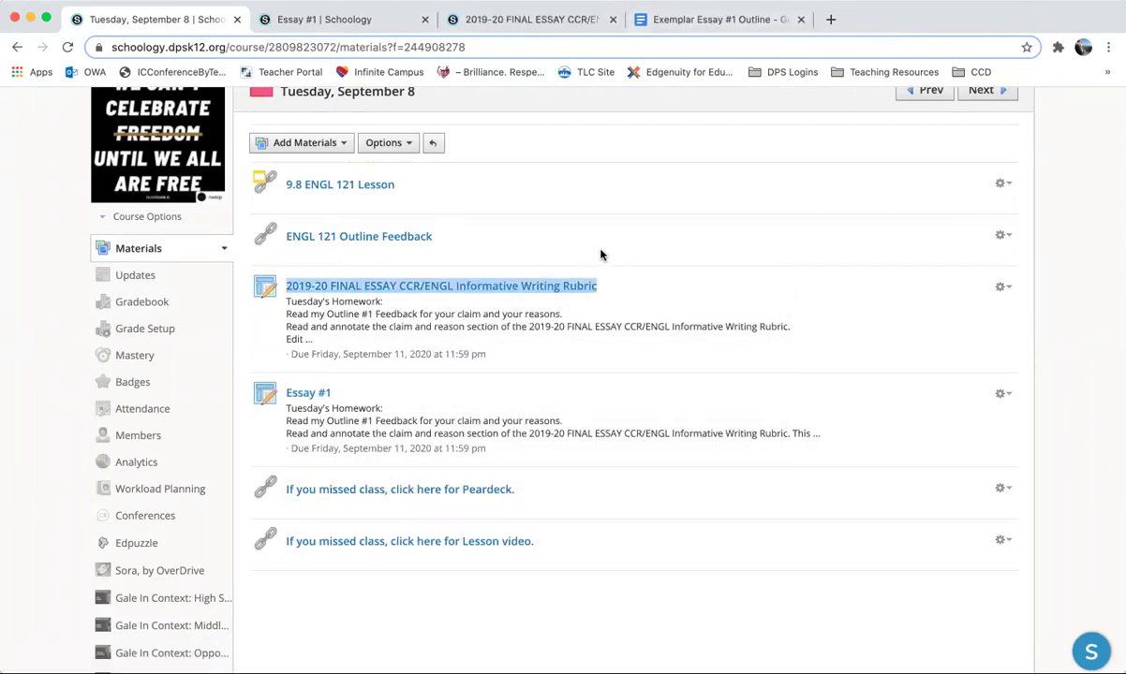
- Go to Quarter 1's Week 2 folder for Tuesday, September 1 and open the 2019-20 OUTLINE CCR/ENGL Informative Writing Rubric in a new tab
scroll(600, 255, "up", 2)
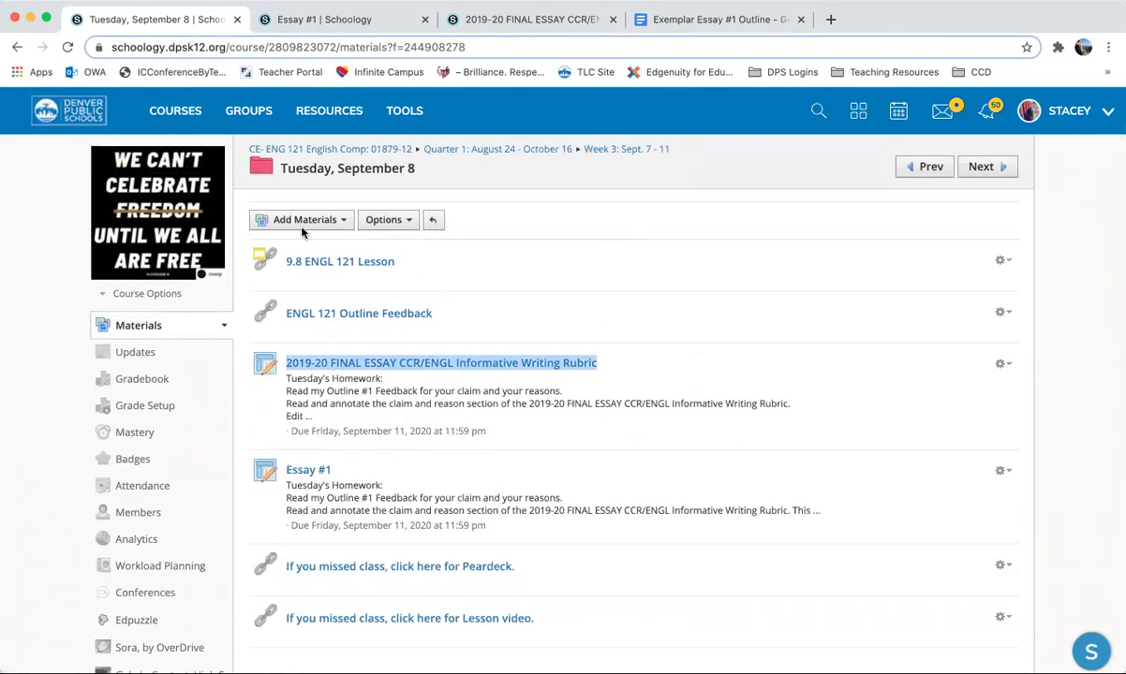
left_click(524, 151)
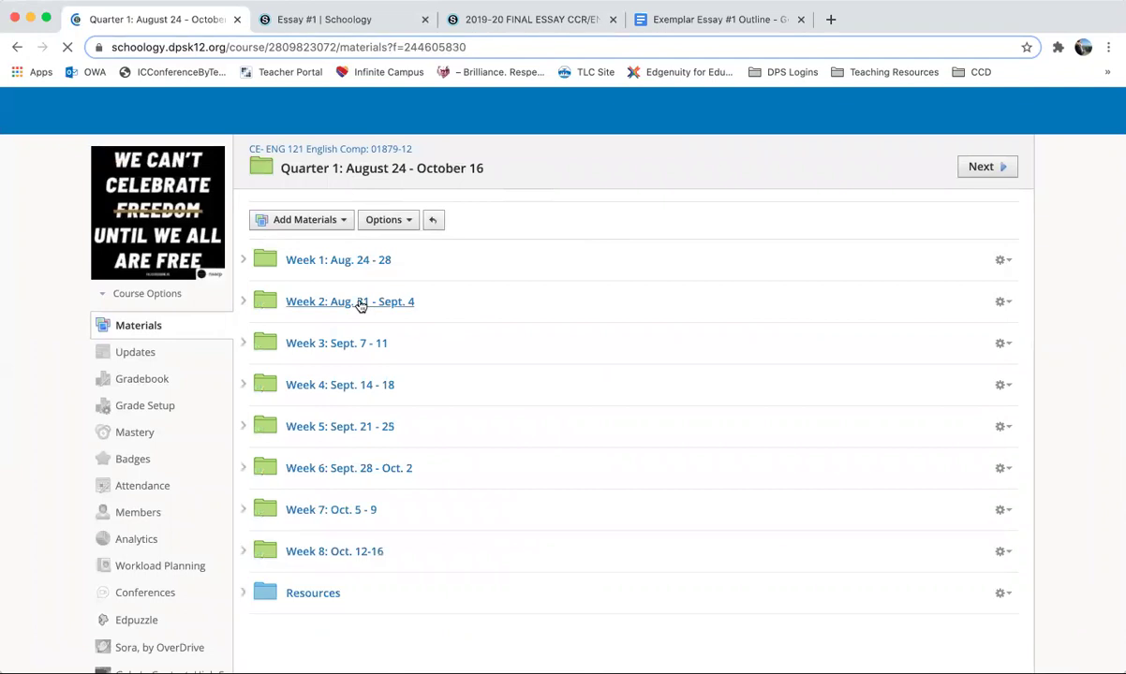
left_click(360, 305)
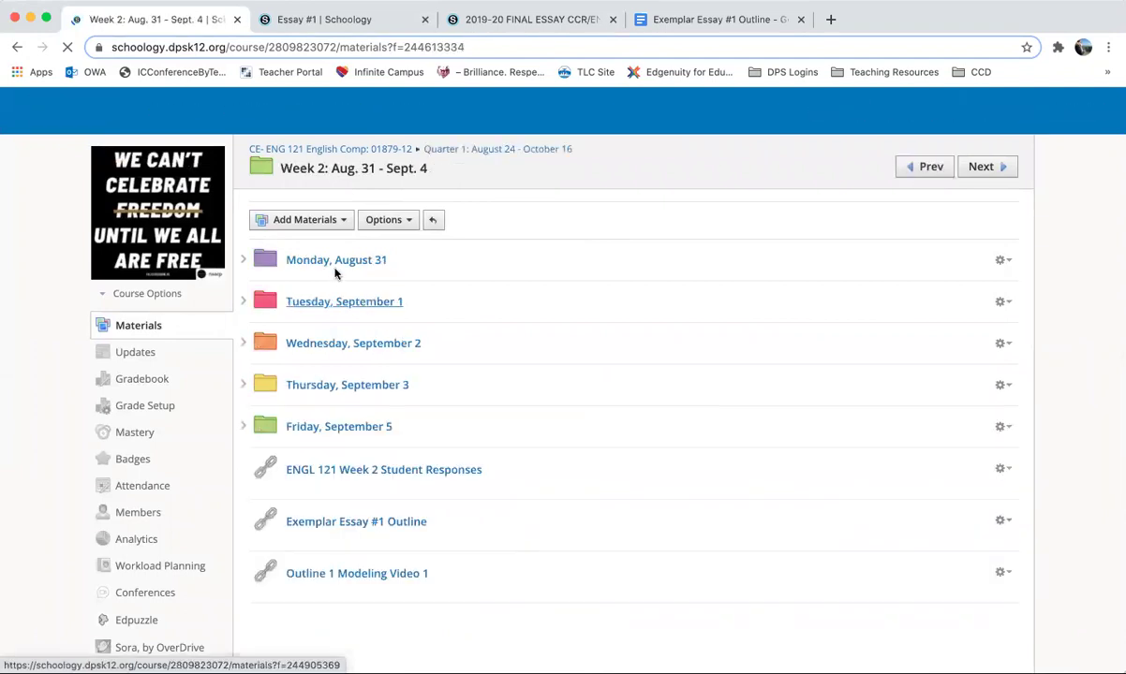
left_click(335, 301)
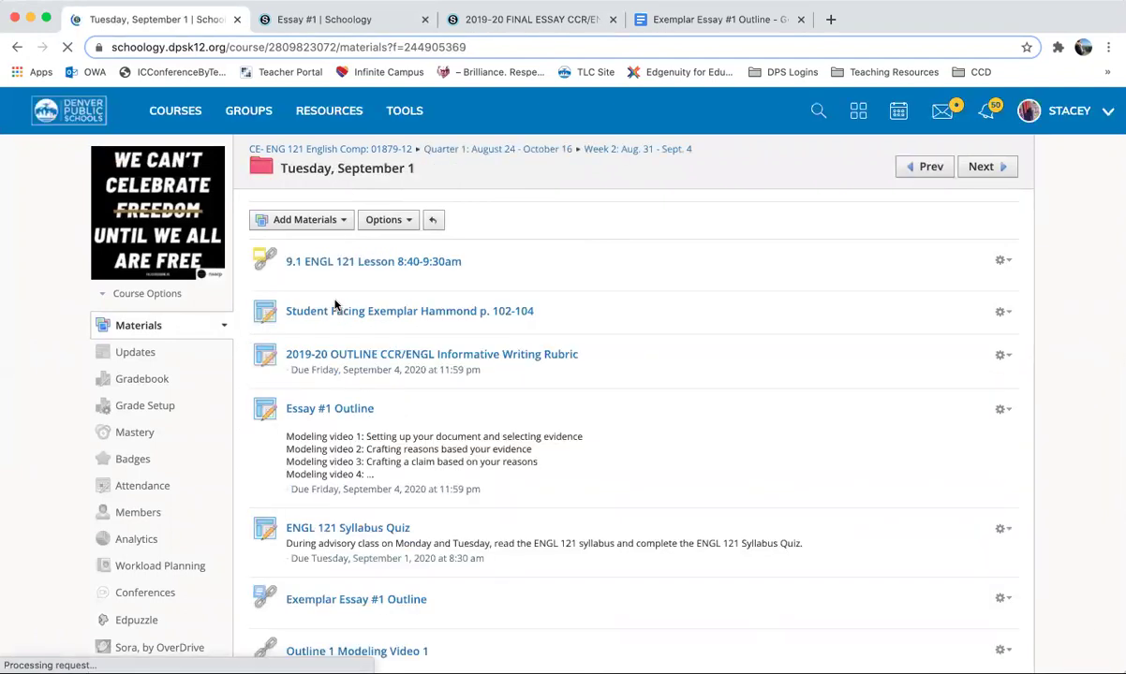
right_click(400, 359)
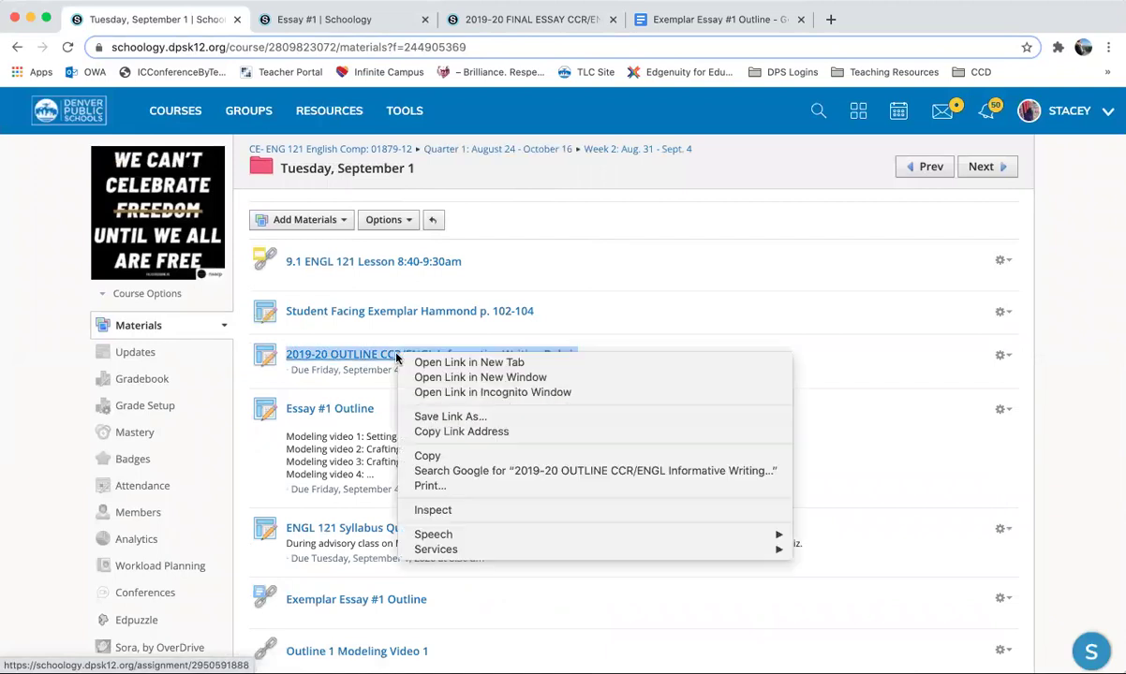
left_click(427, 359)
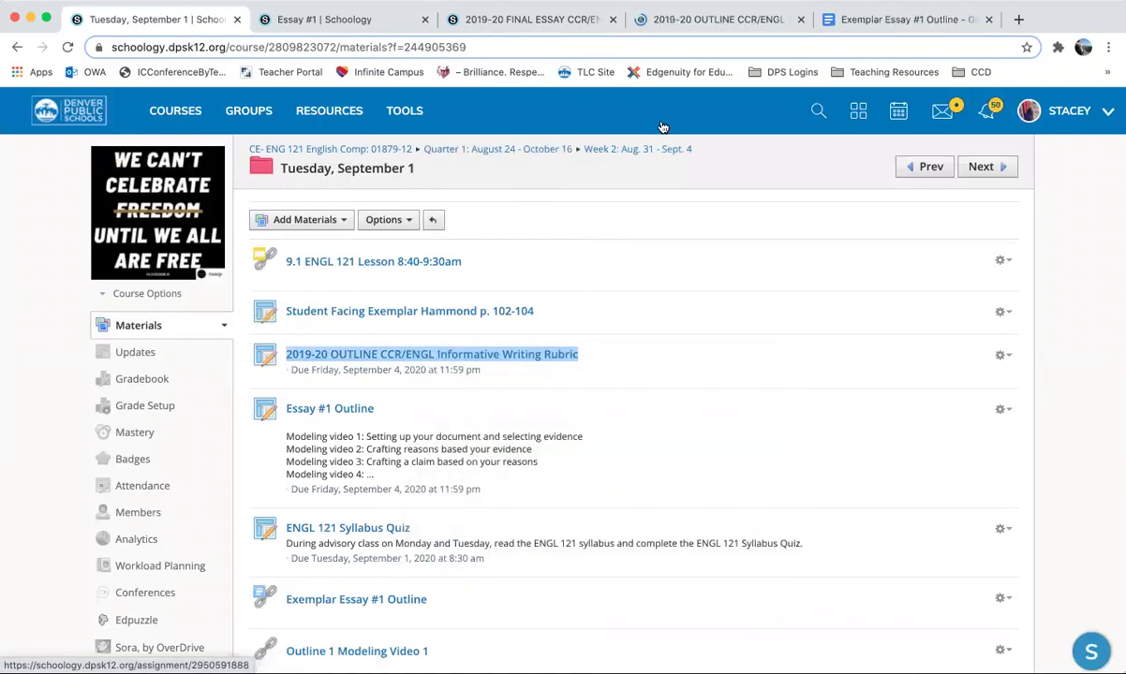
- View the Essay #1 assignment and highlight Thursday's first homework instruction about annotating Reasoning Part #3: Interpretation & Analysis
left_click(346, 21)
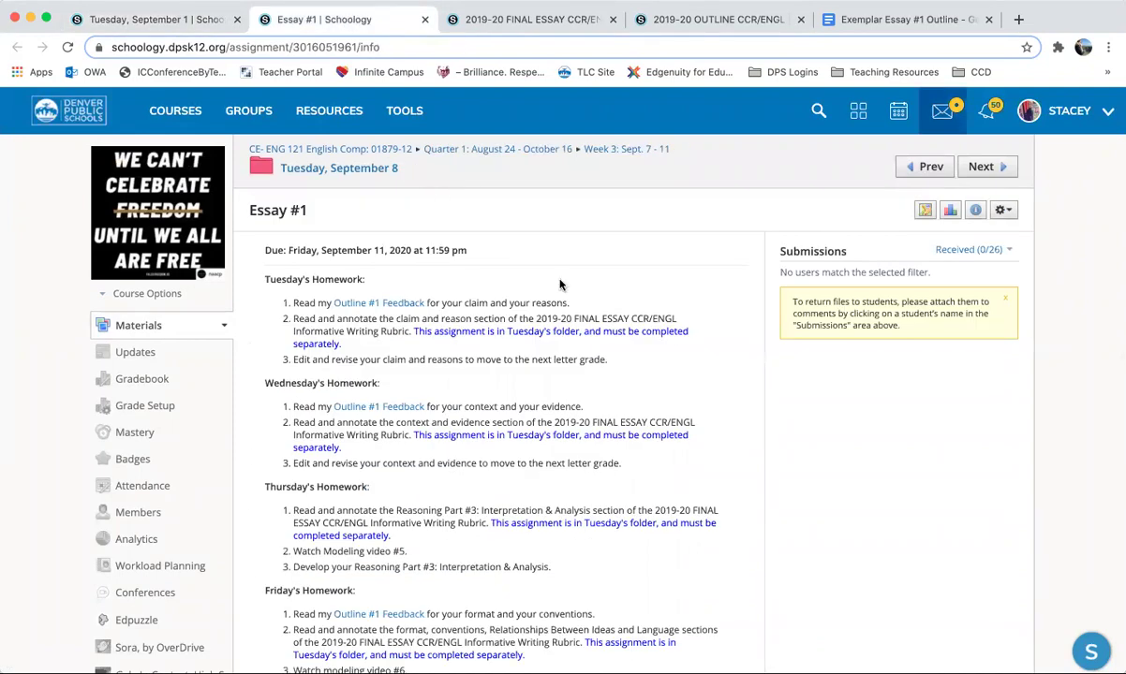
scroll(540, 294, "down", 3)
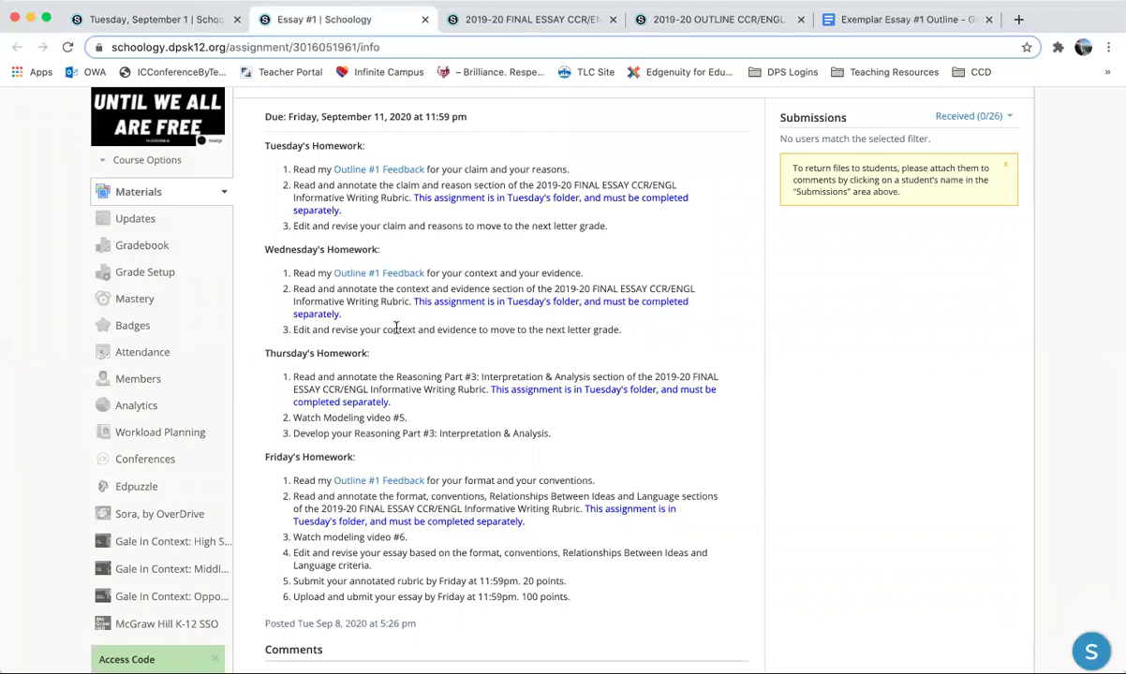
left_click_drag(293, 375, 600, 382)
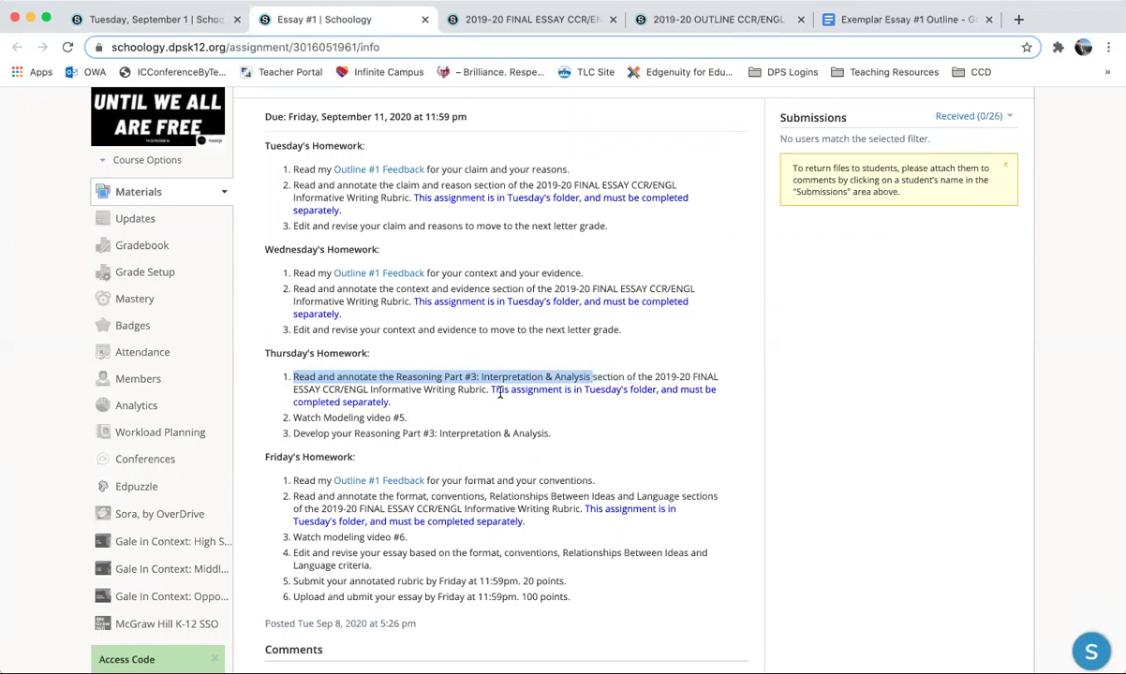
- Open the FINAL ESSAY rubric document from its assignment, highlight the Reasoning Part #3 criteria row, and close the assignment's tab
left_click(517, 22)
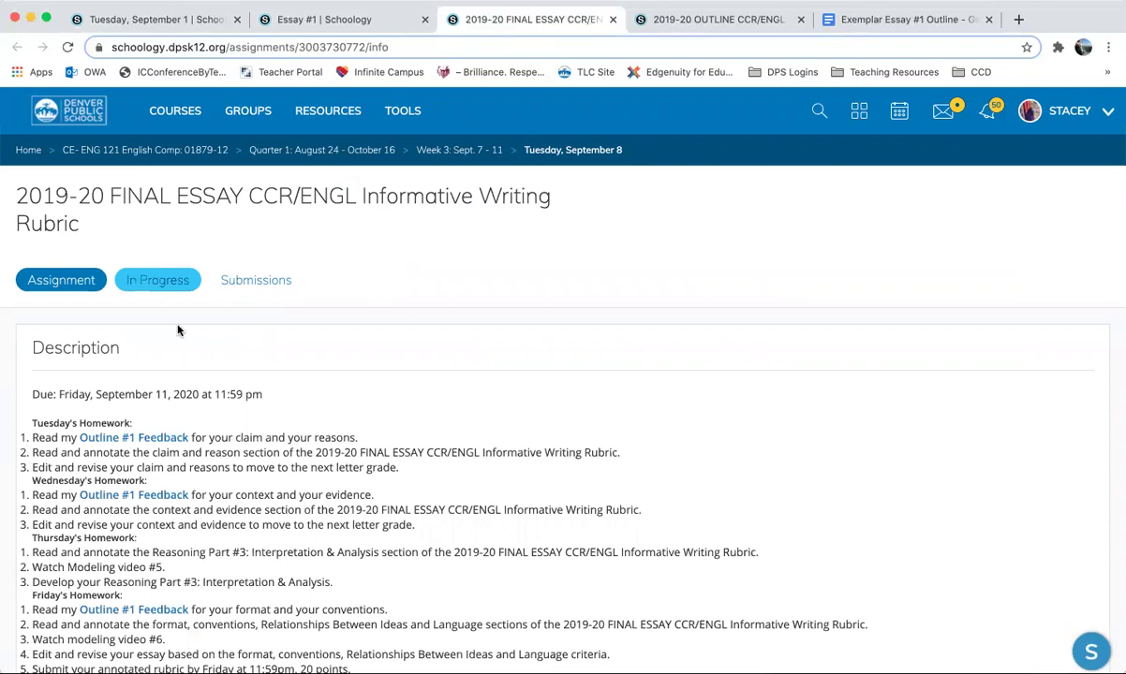
scroll(266, 394, "down", 5)
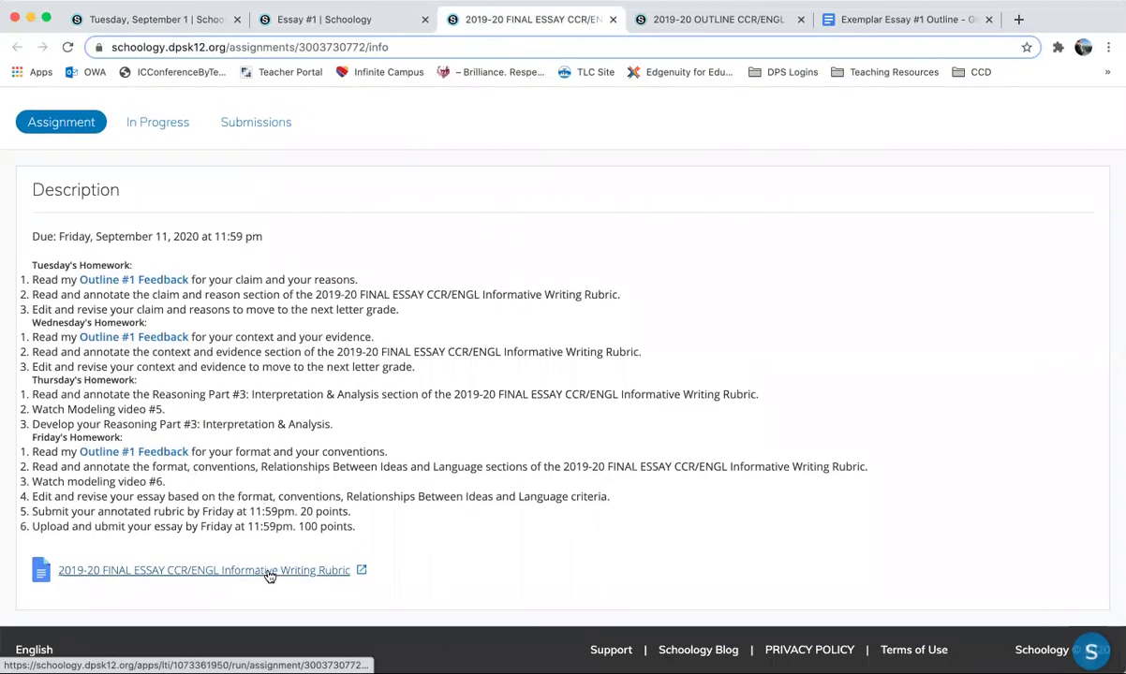
left_click(269, 573)
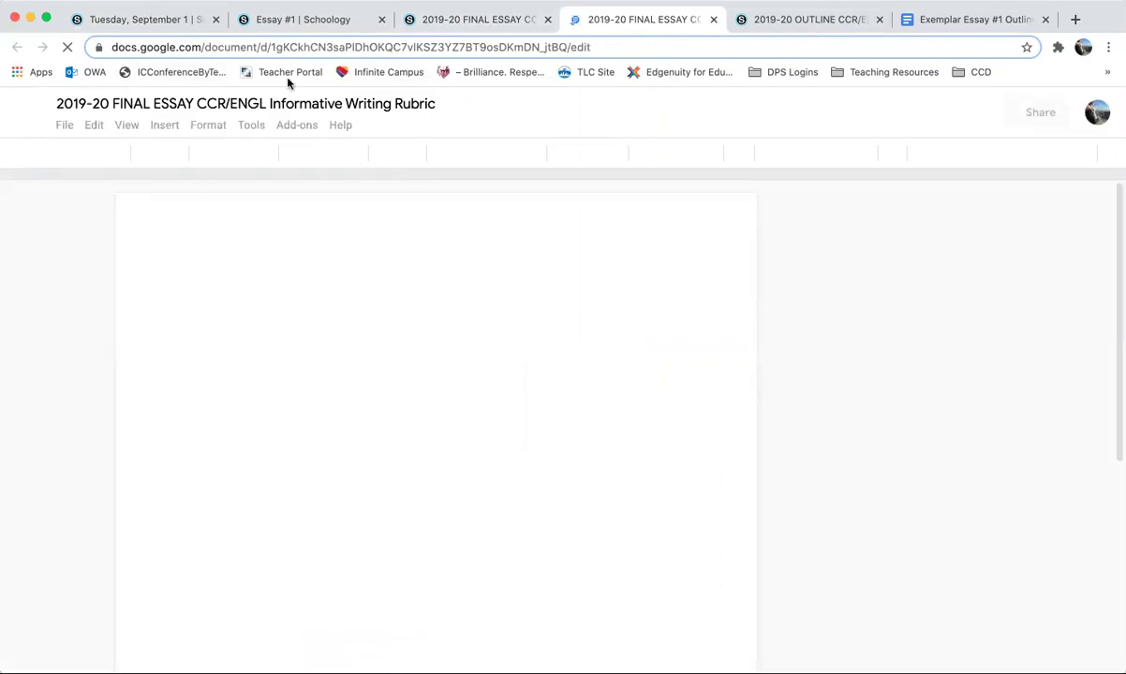
scroll(343, 343, "down", 3)
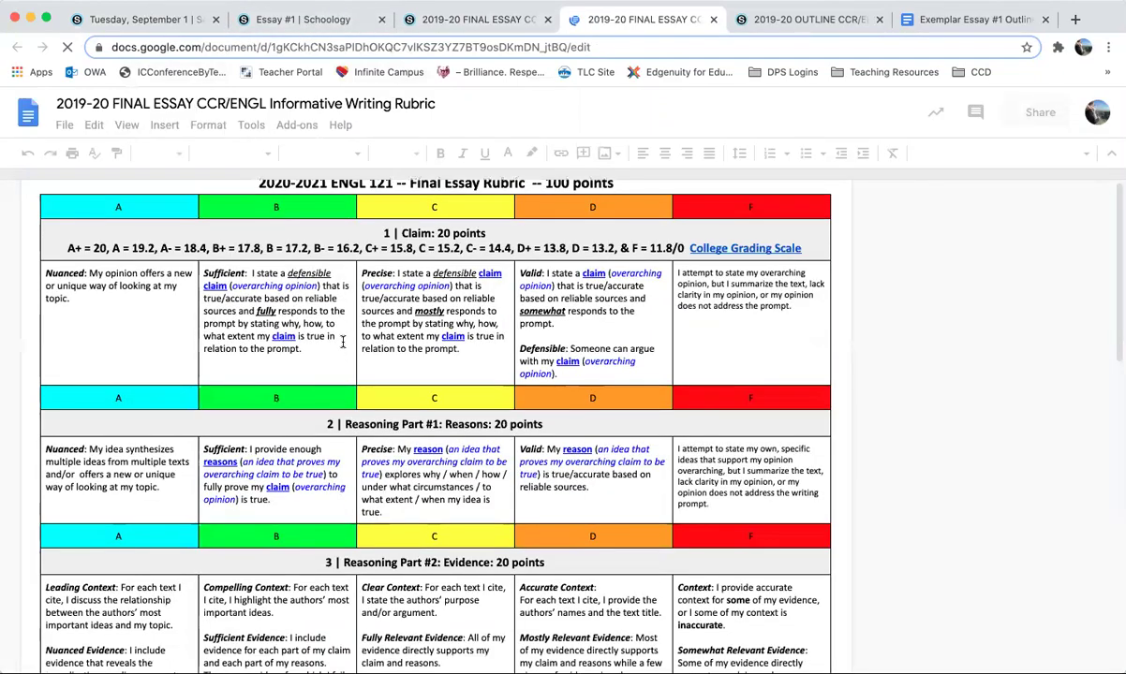
scroll(343, 342, "down", 10)
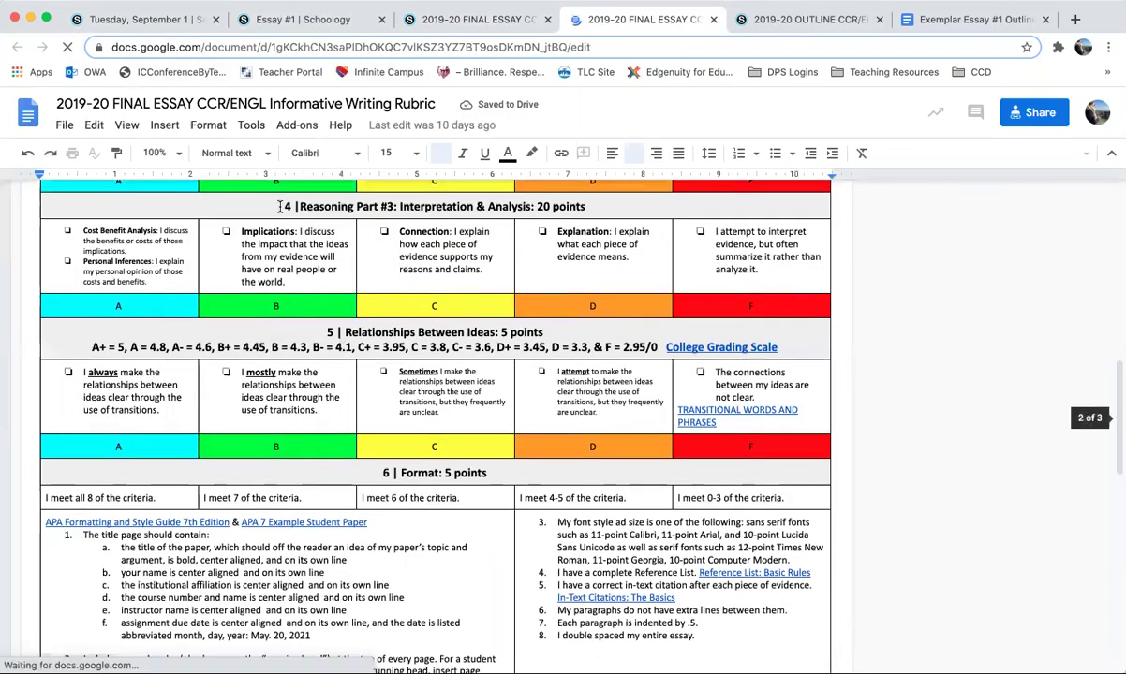
left_click_drag(314, 281, 723, 269)
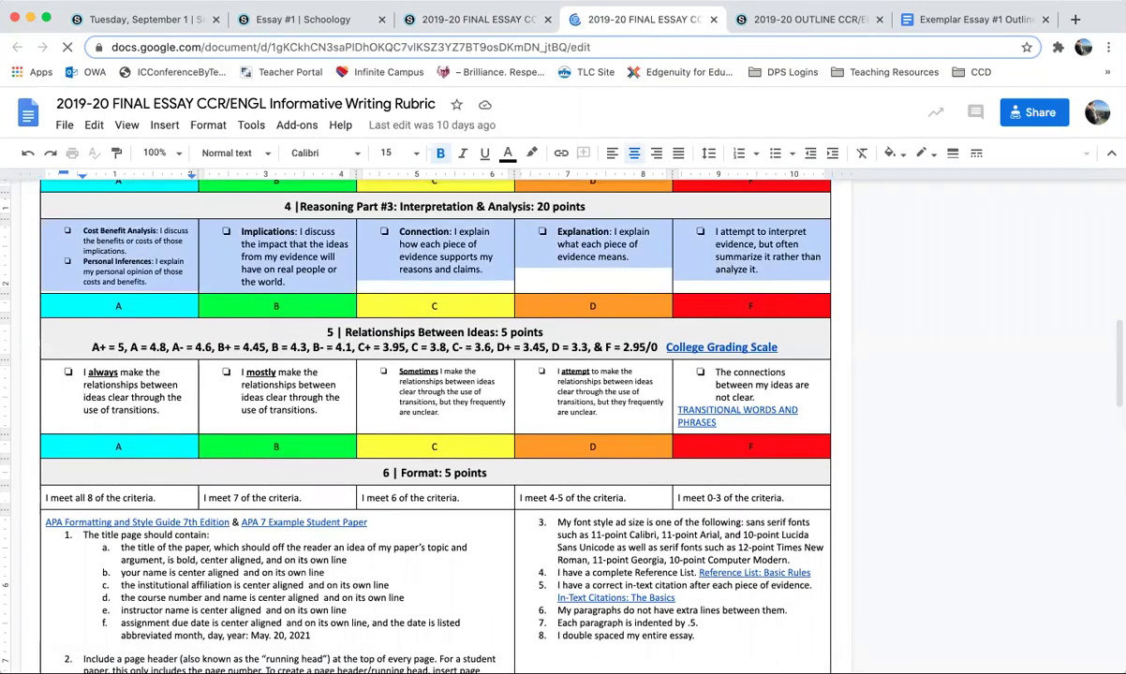
left_click(501, 24)
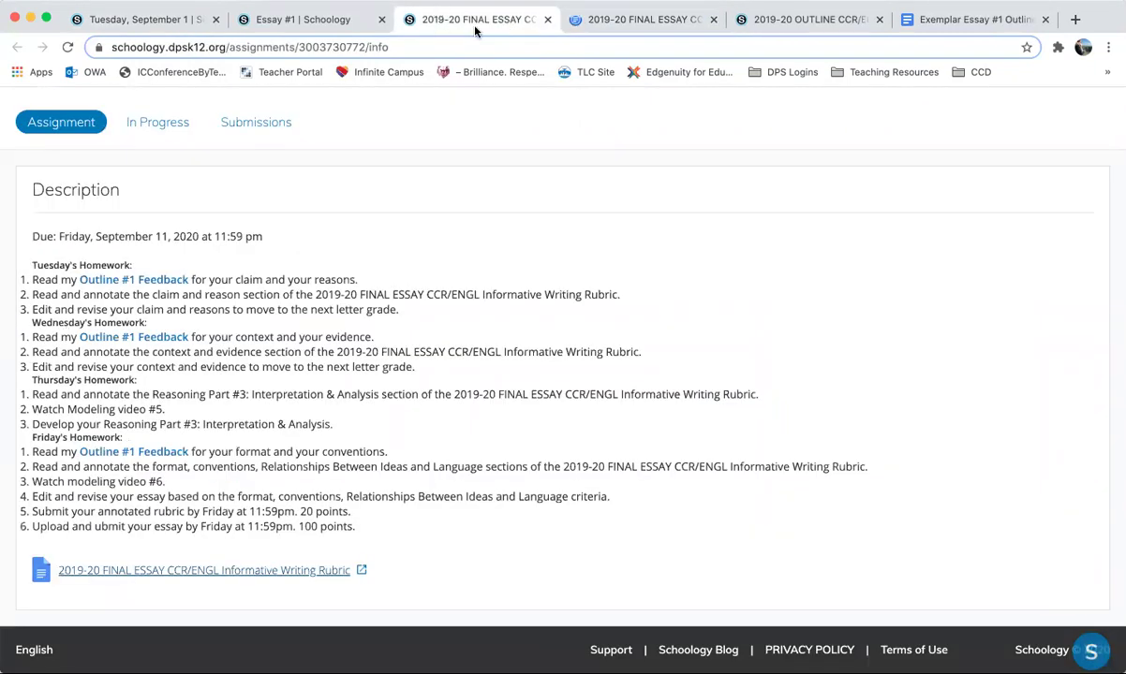
left_click(548, 20)
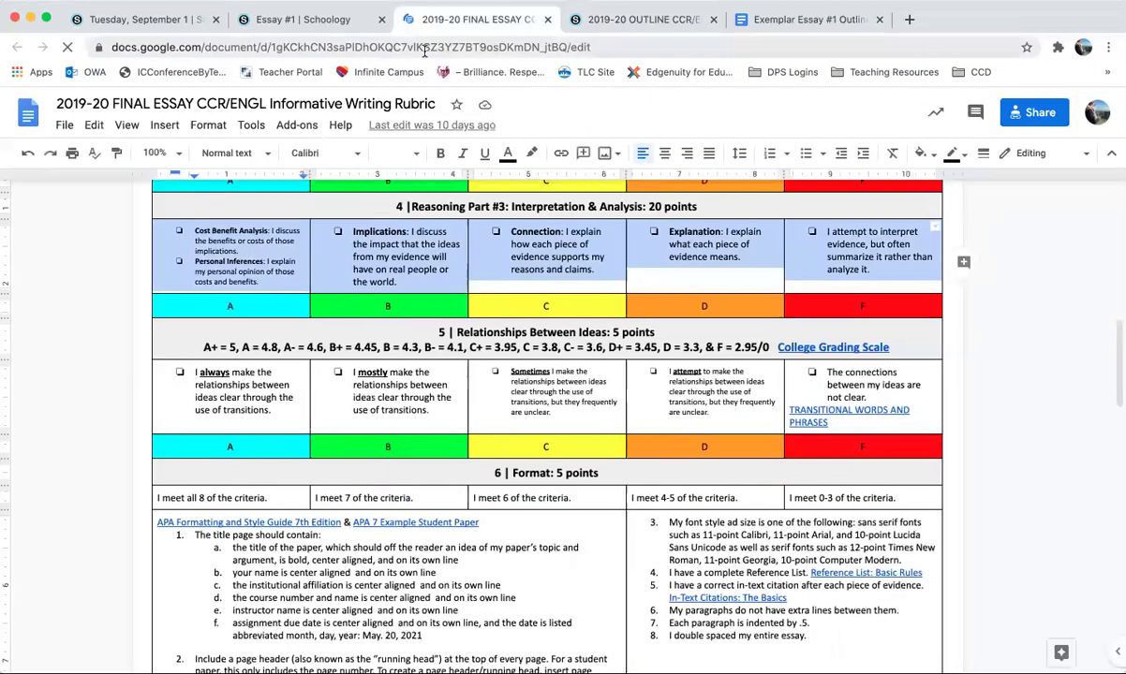
- Return to the Essay #1 assignment and highlight Thursday's instructions on watching Modeling video #5 and developing Reasoning Part #3
left_click(315, 22)
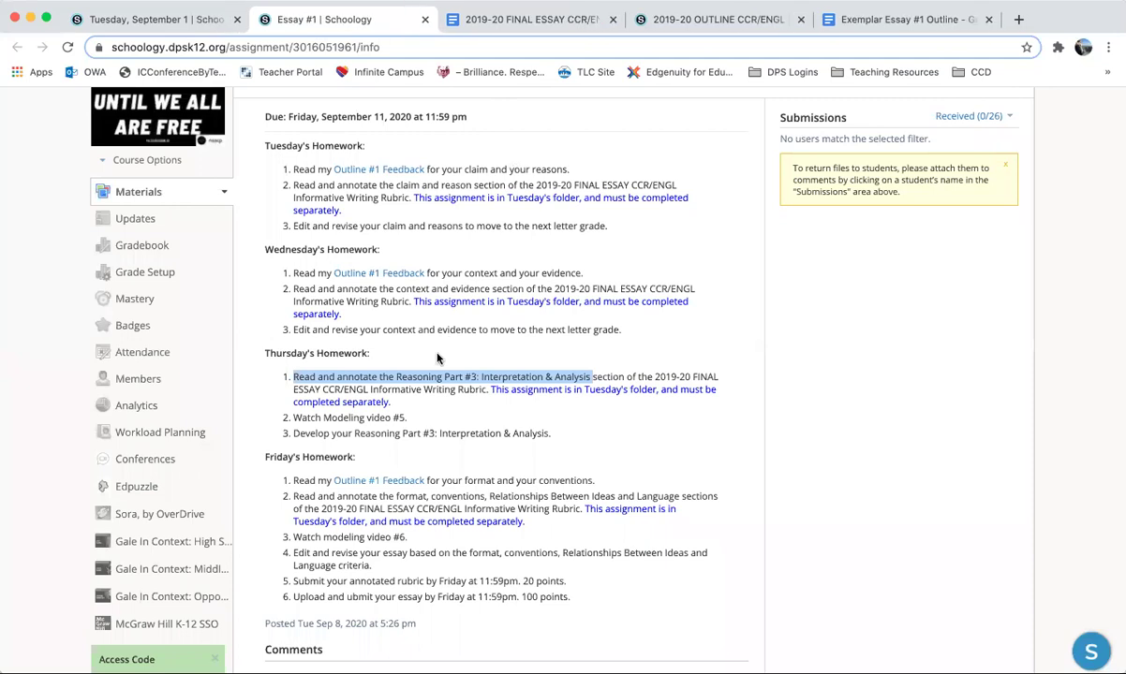
left_click(296, 419)
left_click_drag(294, 419, 409, 420)
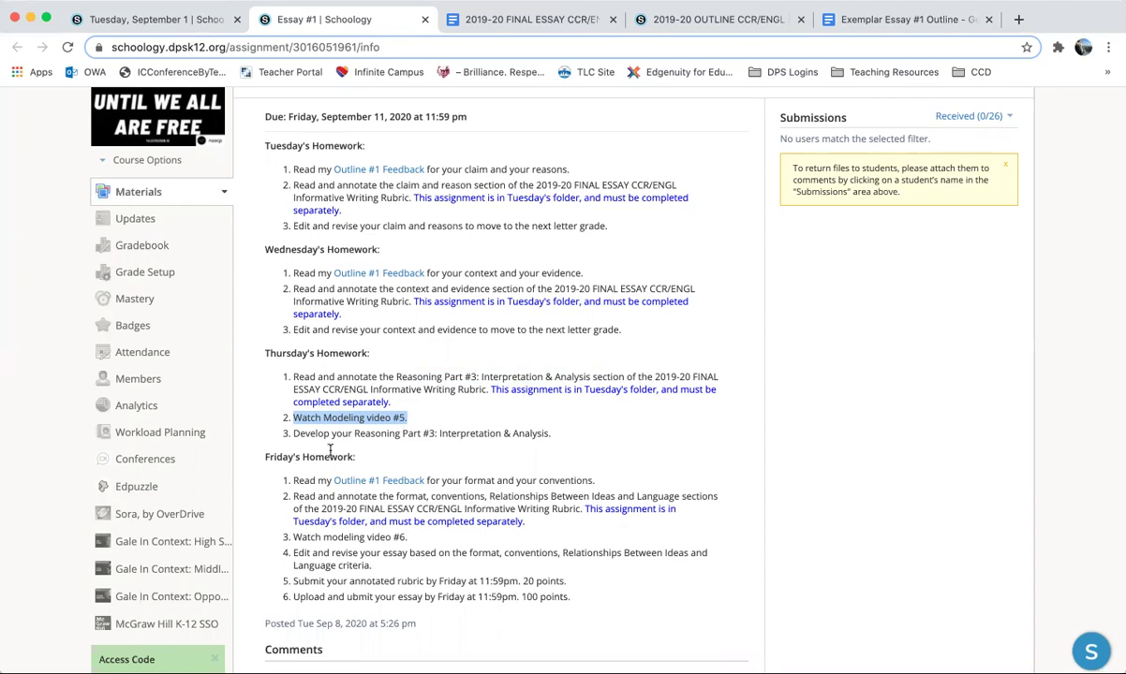
left_click_drag(292, 434, 558, 437)
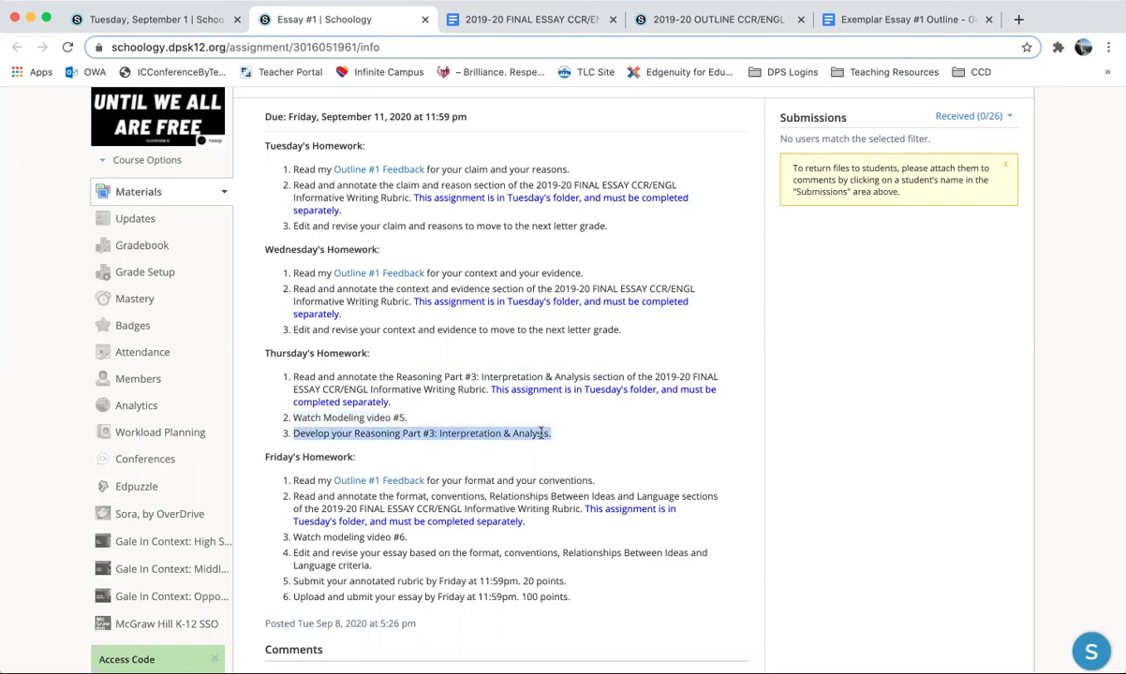
- Close the OUTLINE rubric assignment's tab and look through the Exemplar Essay #1 Outline document
left_click(712, 22)
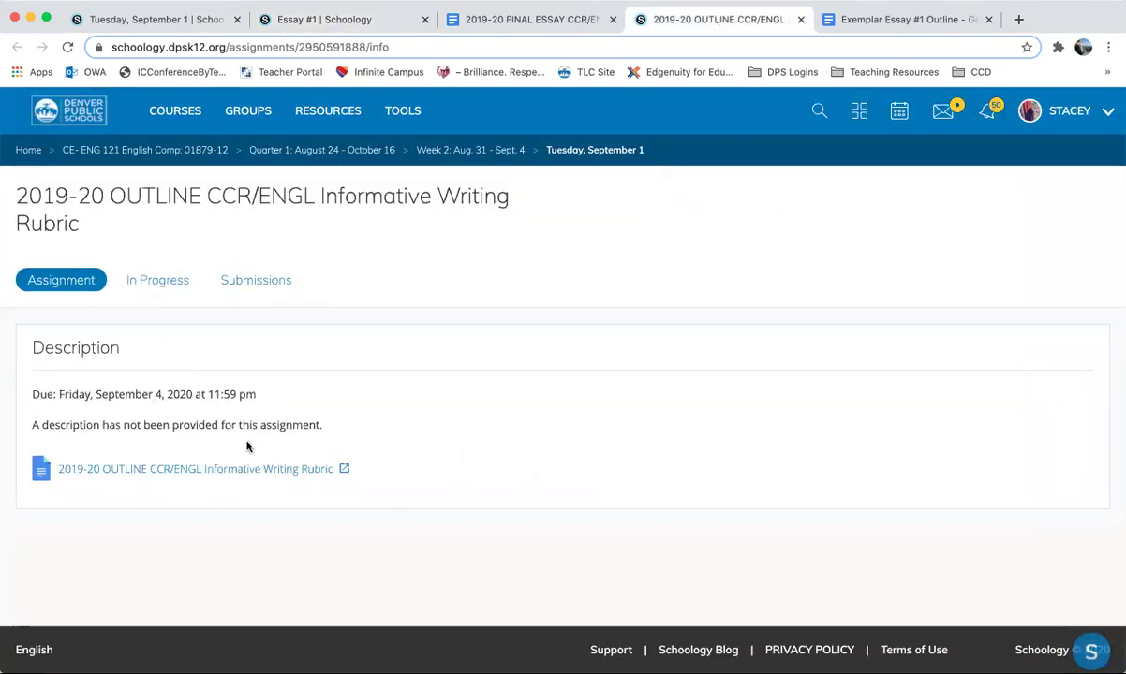
left_click(800, 18)
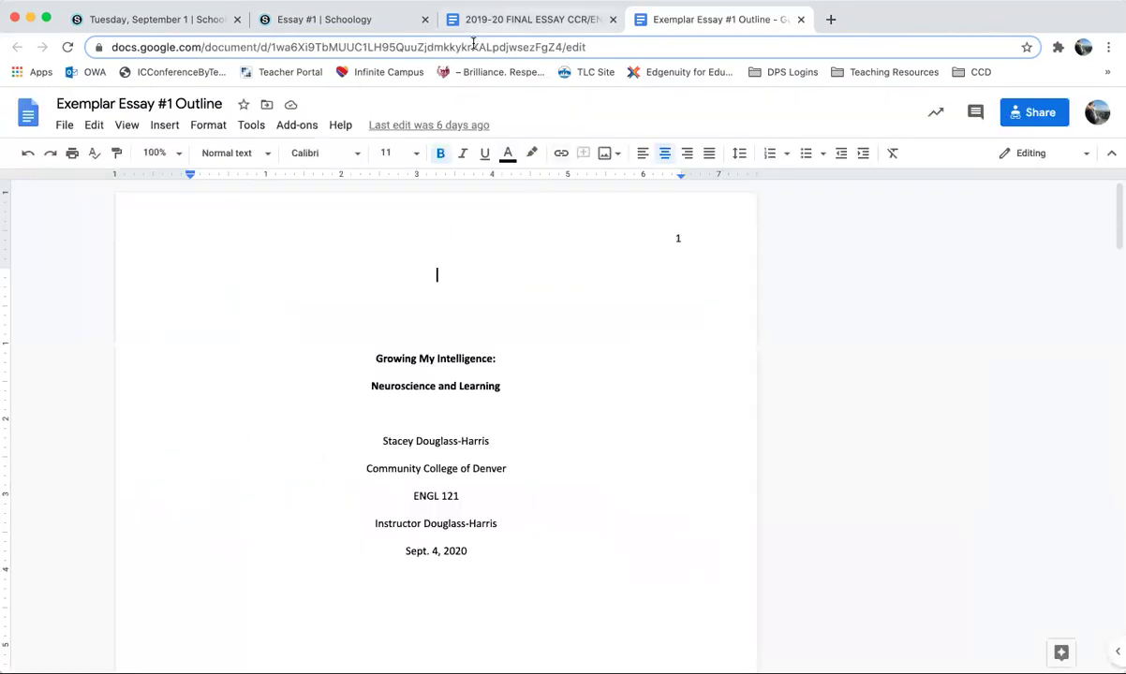
scroll(446, 360, "down", 1)
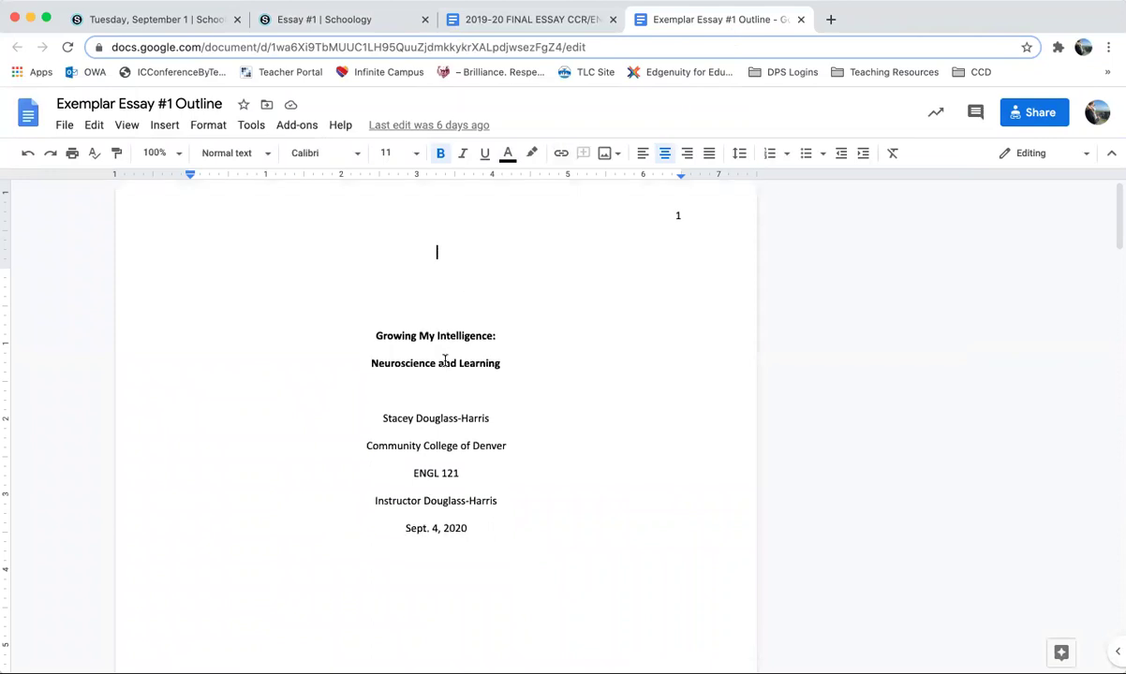
scroll(445, 361, "down", 10)
scroll(445, 360, "up", 11)
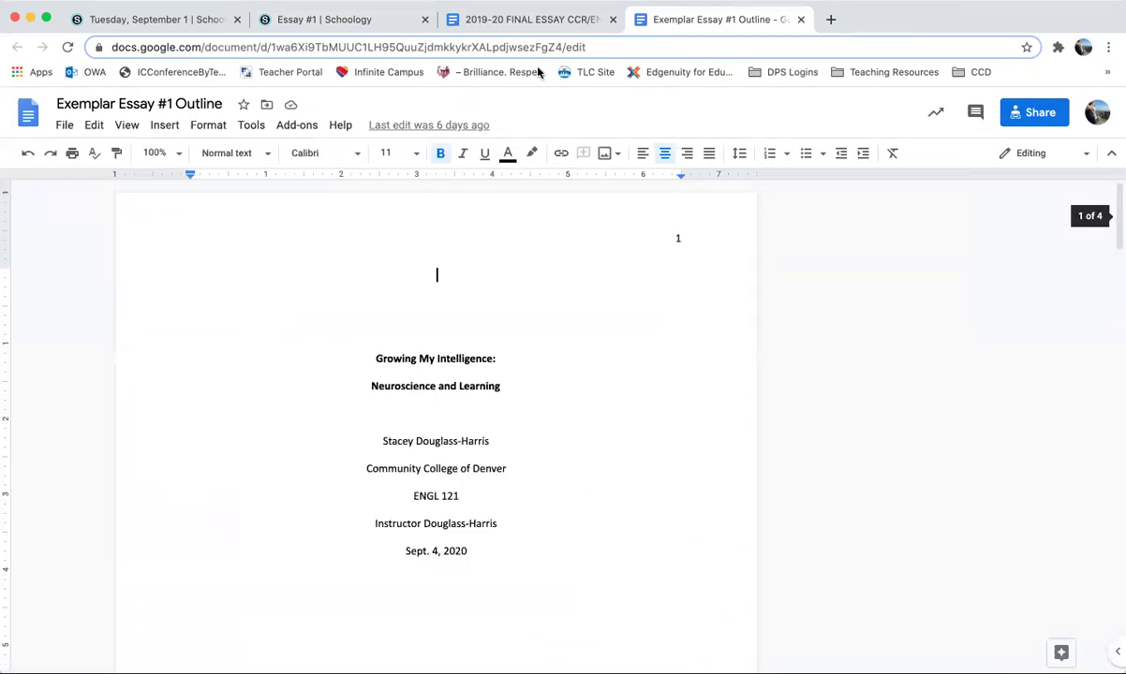
- Switch to the FINAL ESSAY rubric document and point out the "FINAL ESSAY" wording in its title
left_click(543, 13)
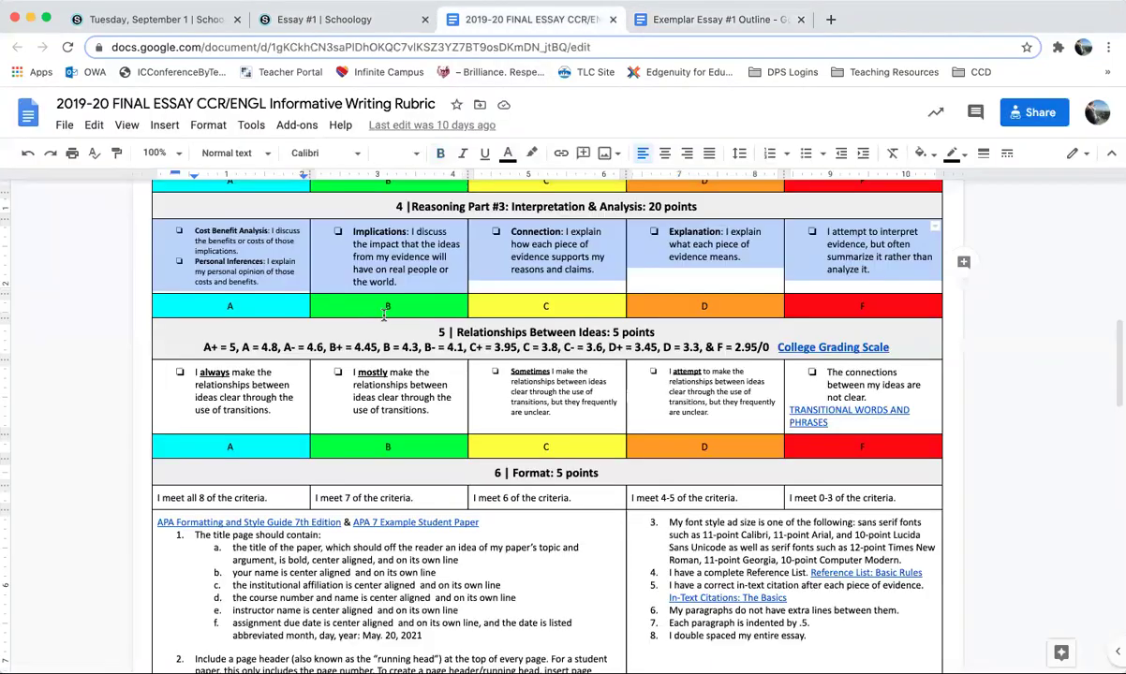
left_click(361, 103)
left_click_drag(139, 103, 192, 103)
left_click(208, 104)
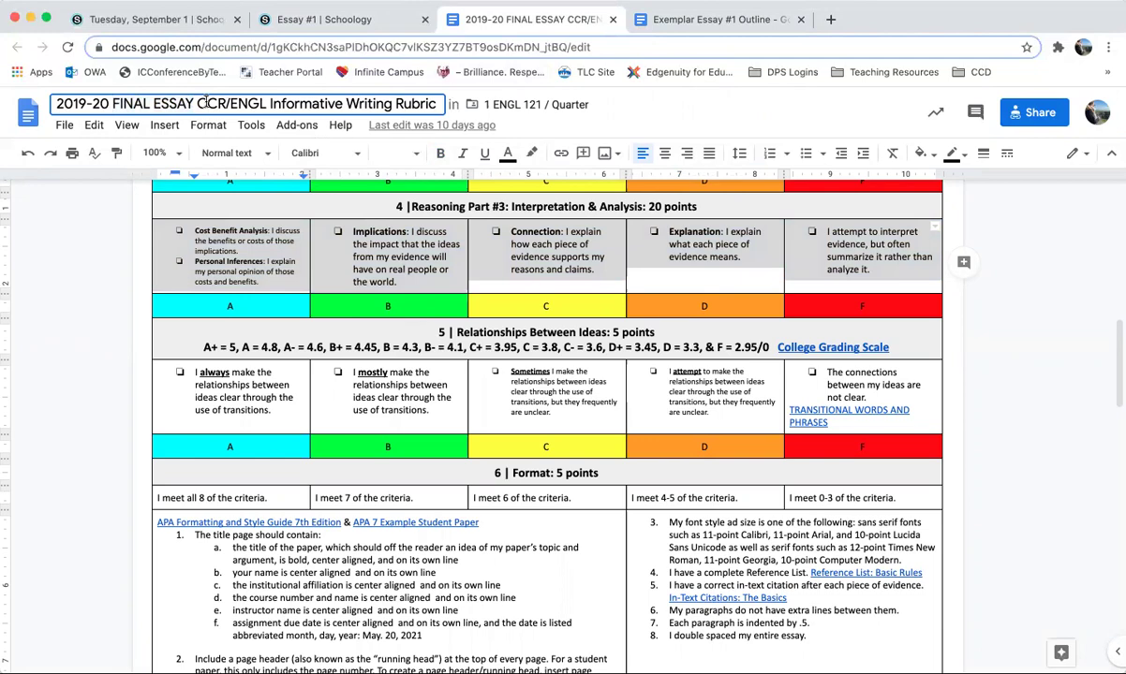
- Review the rubric's Reasoning Part #3: Interpretation & Analysis row and highlight the F-level criterion's text
left_click(251, 236)
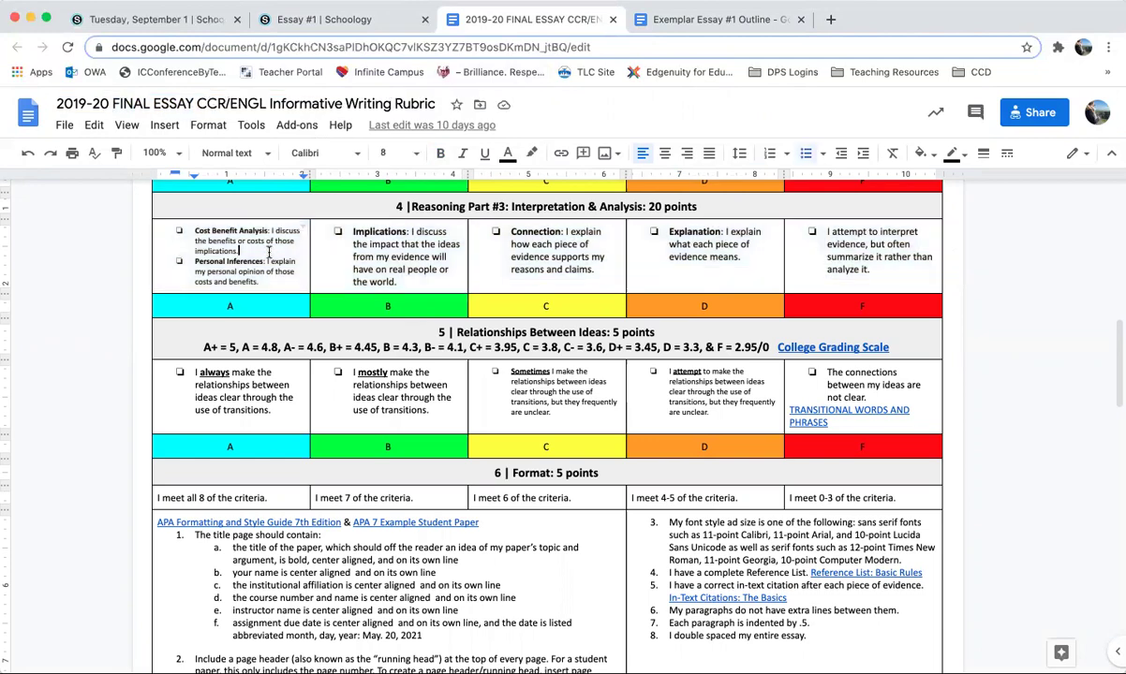
scroll(267, 250, "up", 5)
scroll(269, 251, "up", 3)
scroll(270, 251, "down", 7)
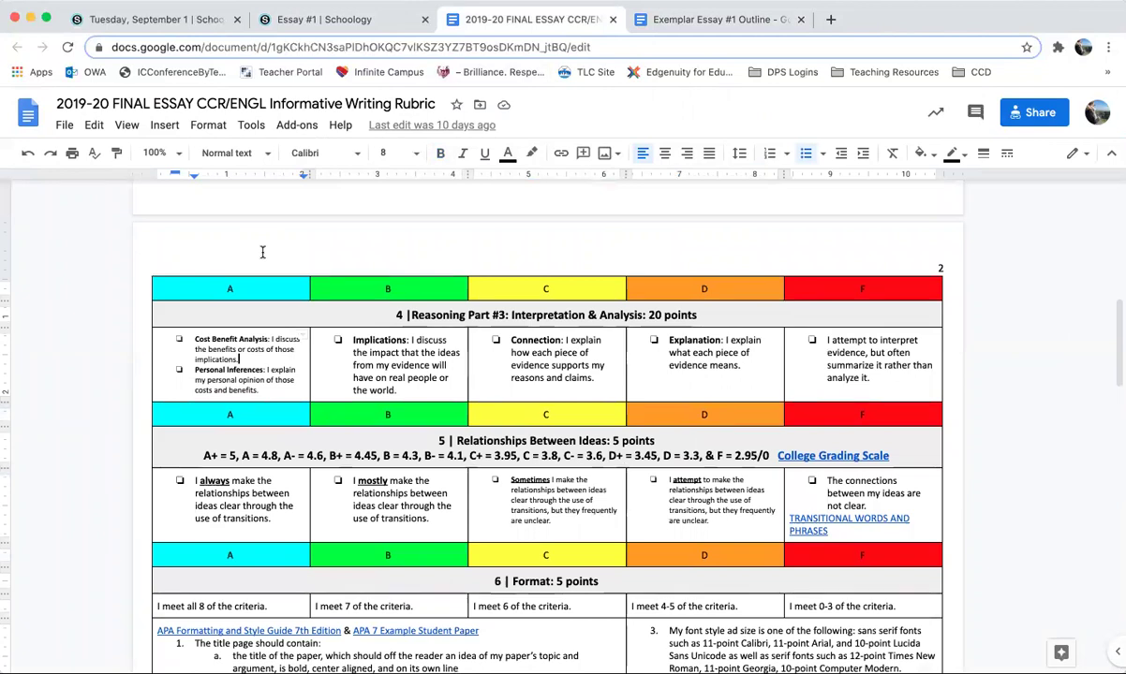
left_click(289, 22)
left_click(482, 19)
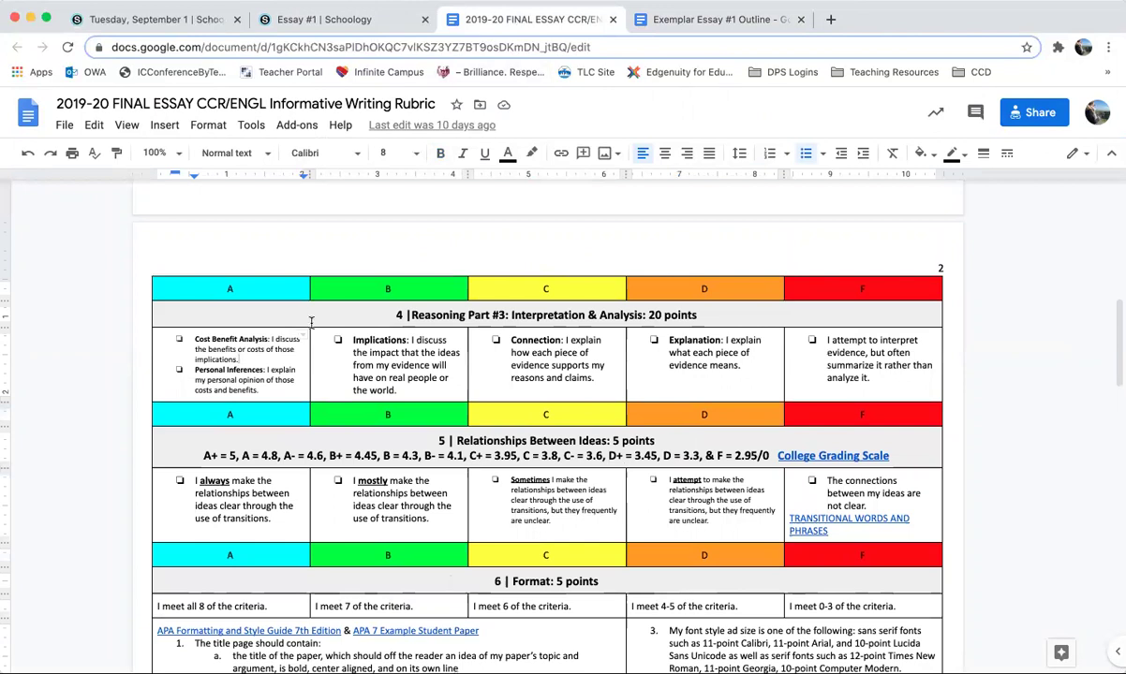
scroll(311, 322, "down", 2)
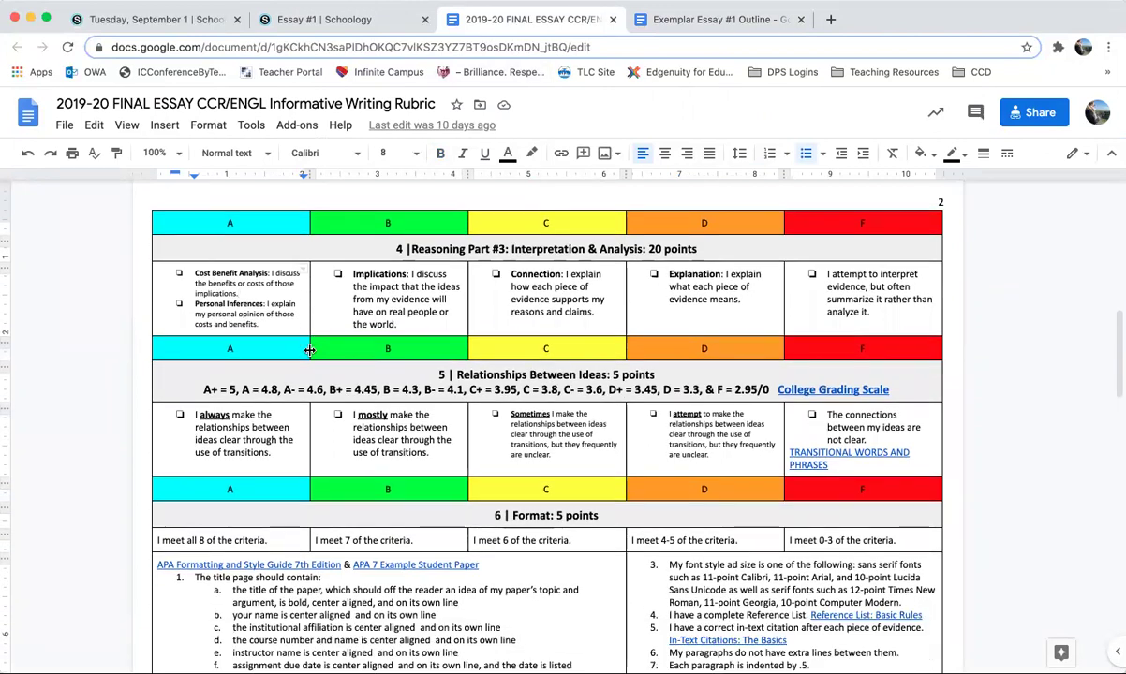
scroll(309, 350, "down", 1)
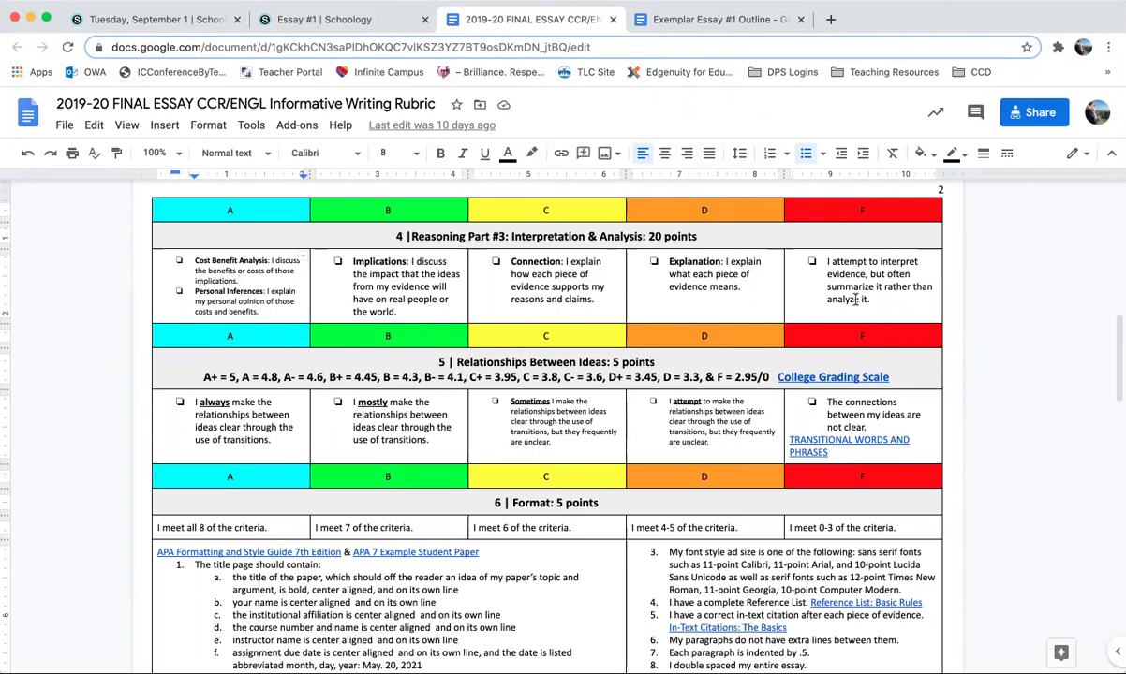
left_click_drag(880, 300, 777, 245)
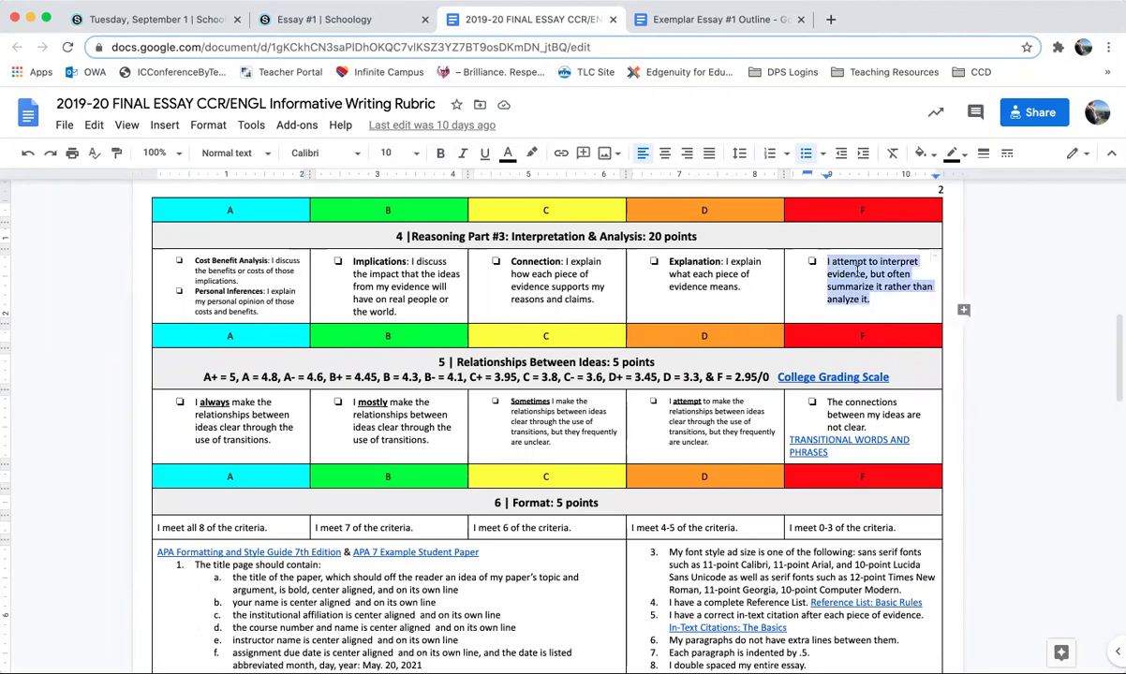
left_click(856, 273)
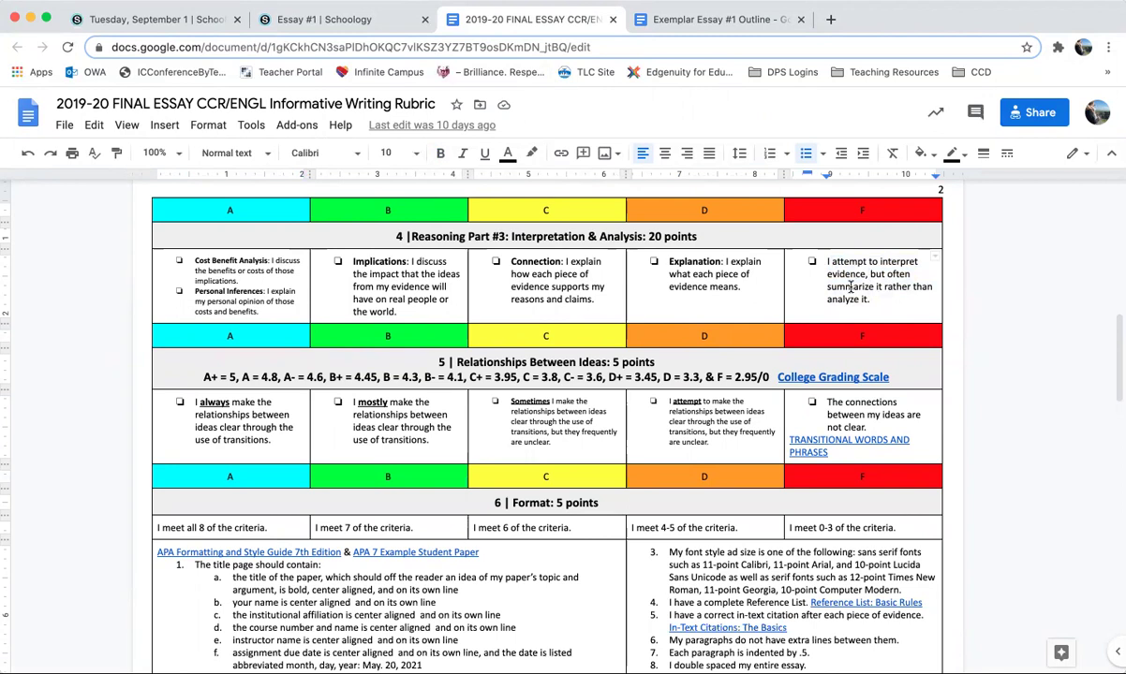
- Start a comment on "summarize it rather than analyze it." in the F criterion, reading "Summary = I'm restating what the quote says,"
double_click(853, 287)
left_click(949, 307, "shift")
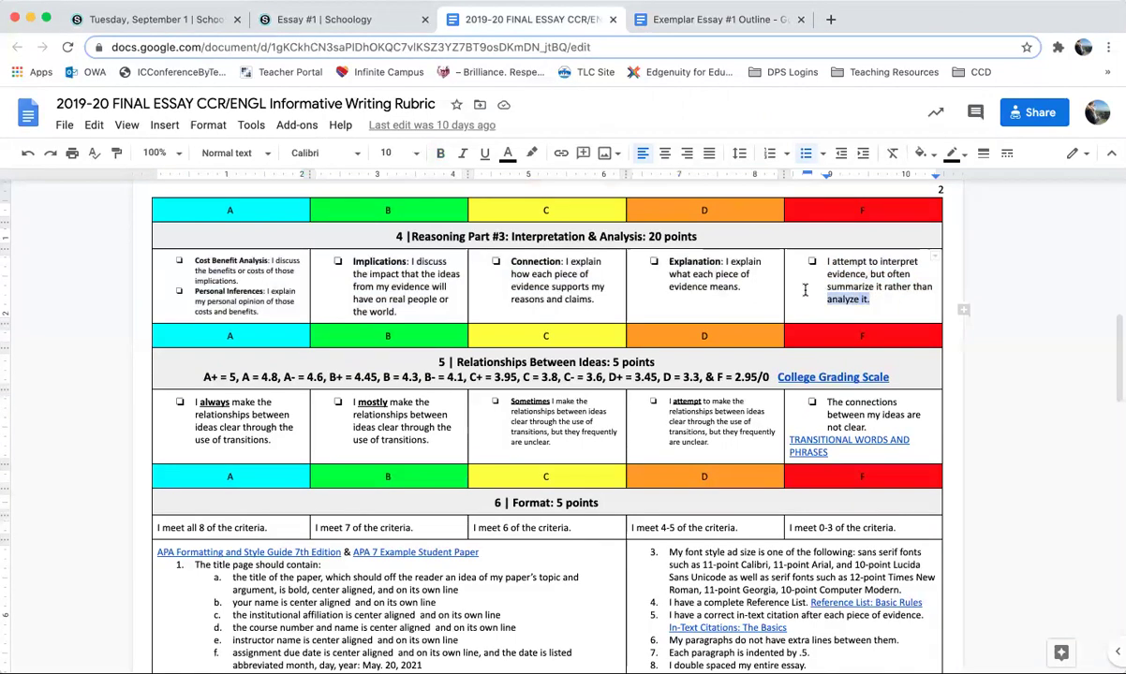
left_click(963, 309)
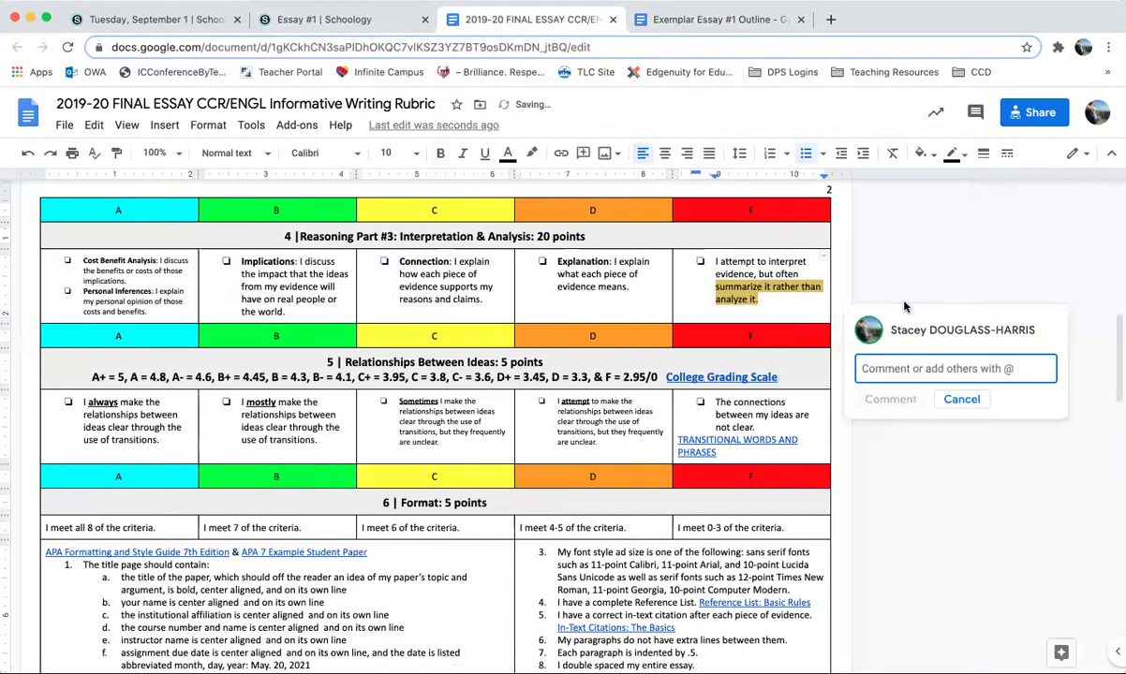
type("Summaryy = I'm")
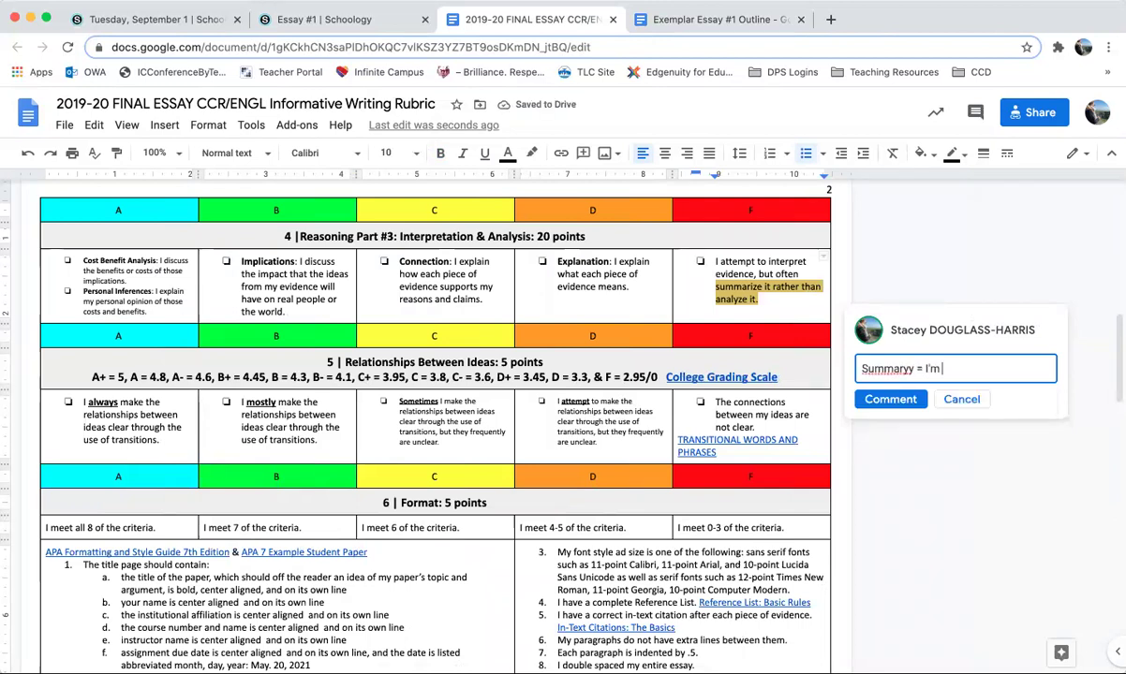
left_click(902, 368)
key("BackSpace")
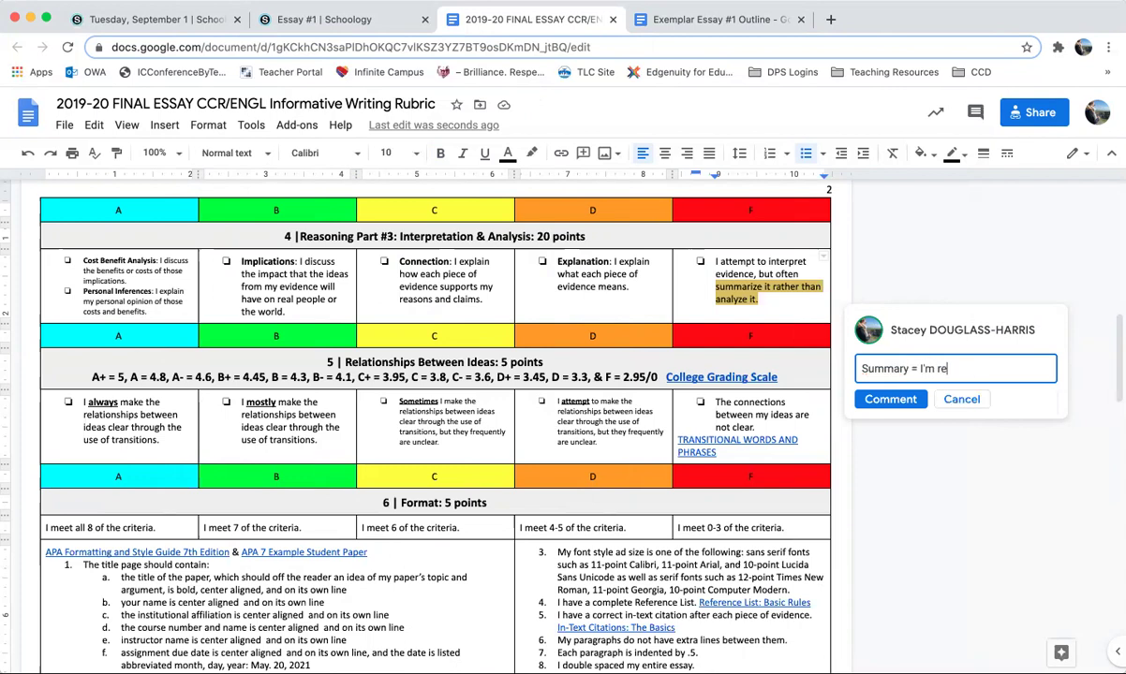
type("restating what the quote says,")
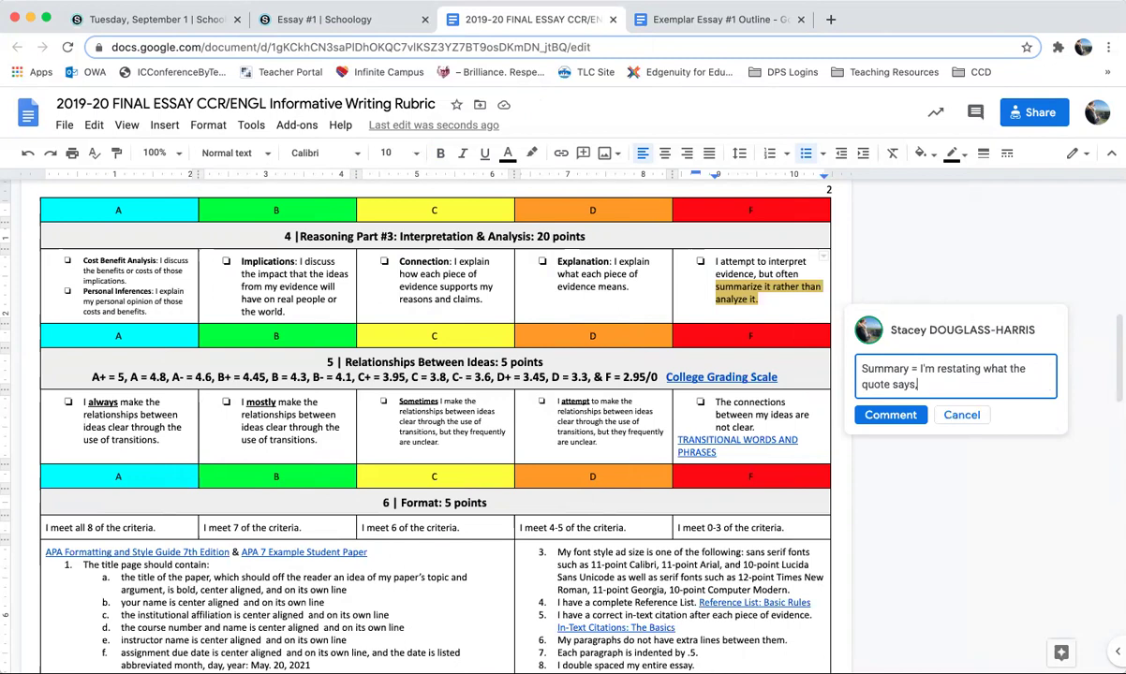
- Complete the summary comment with "but not offering and new ideas about the quote." and post it
type(" but not offering an new ideas about the quote.")
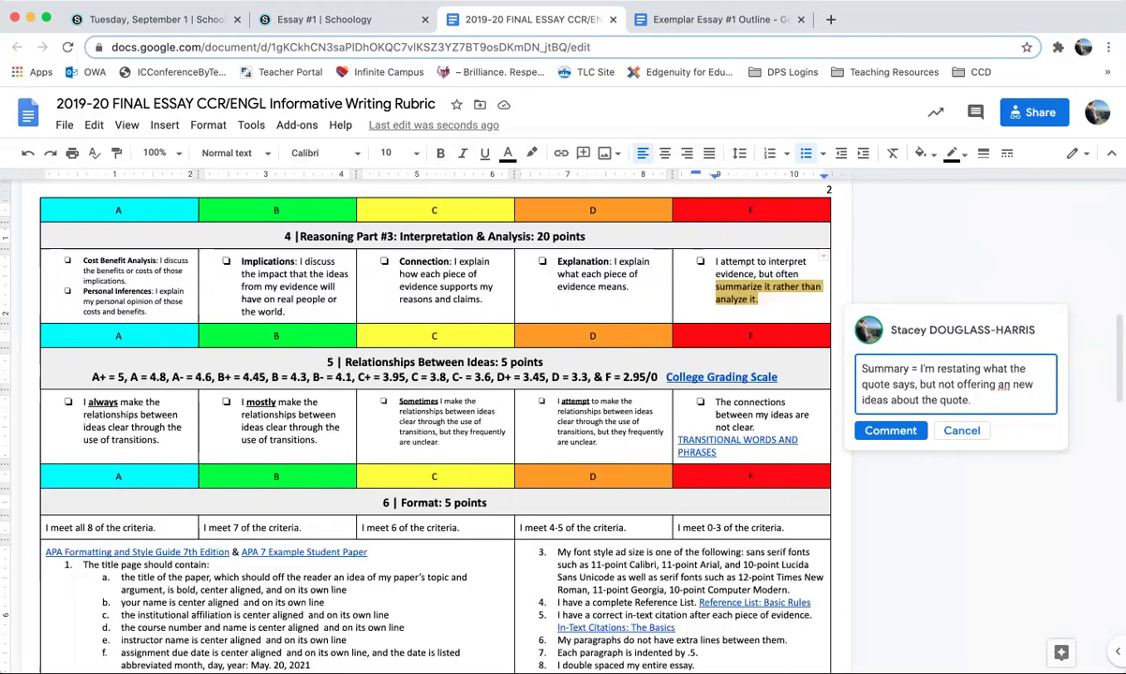
double_click(1003, 385)
key("BackSpace")
left_click(891, 431)
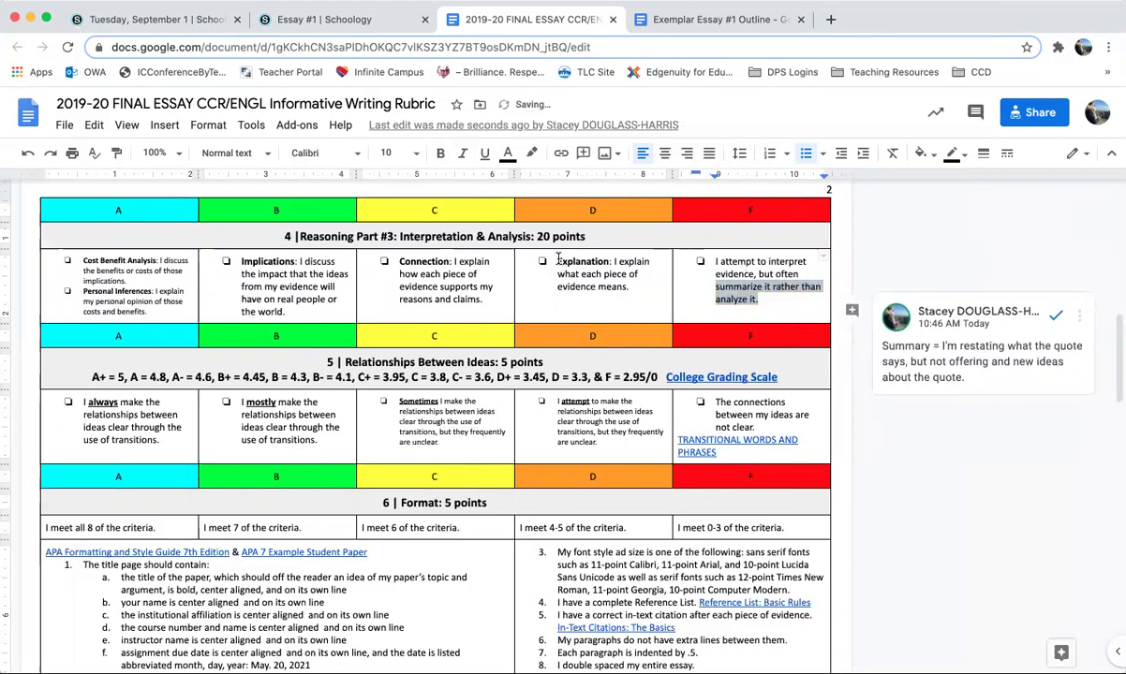
- Start a comment on the word "explain" in the D-level Explanation criterion, reading "Explain = I explain what the author is saying"
left_click_drag(558, 258, 637, 288)
left_click(629, 286)
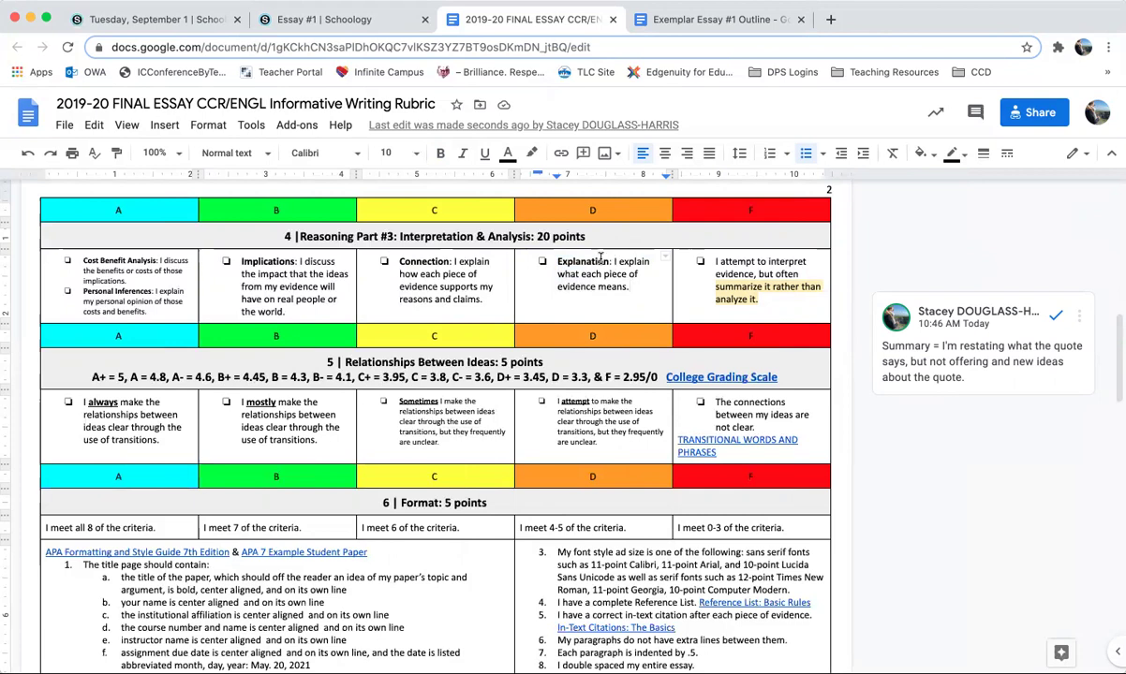
double_click(633, 262)
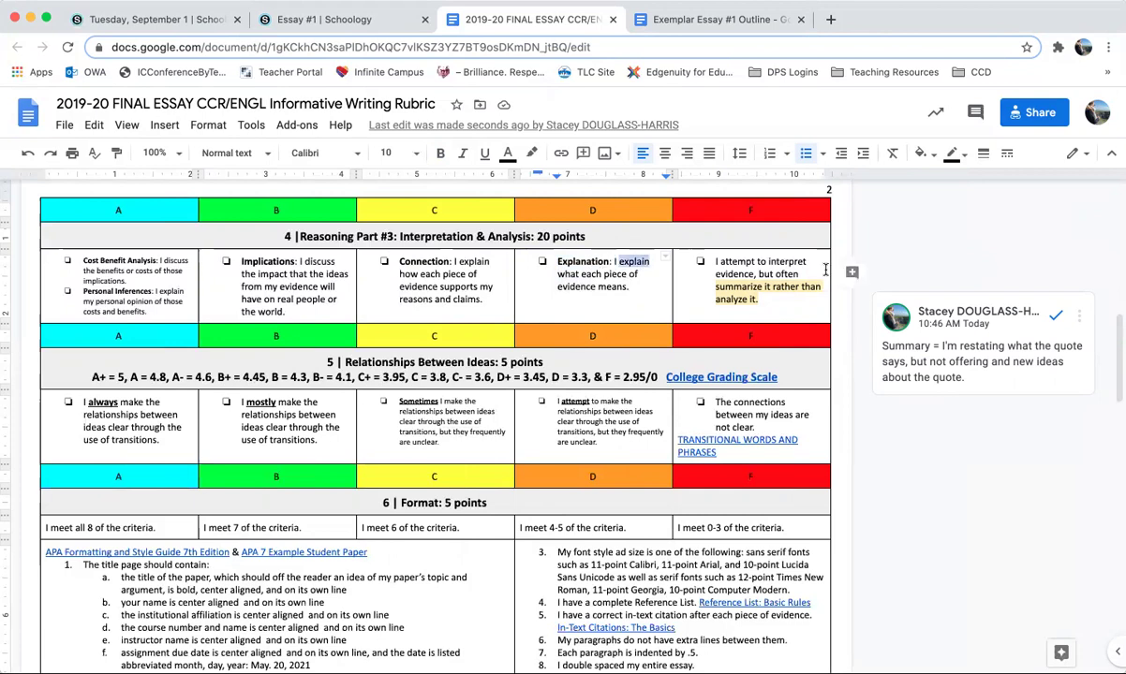
left_click(847, 271)
type("Expla")
type("in")
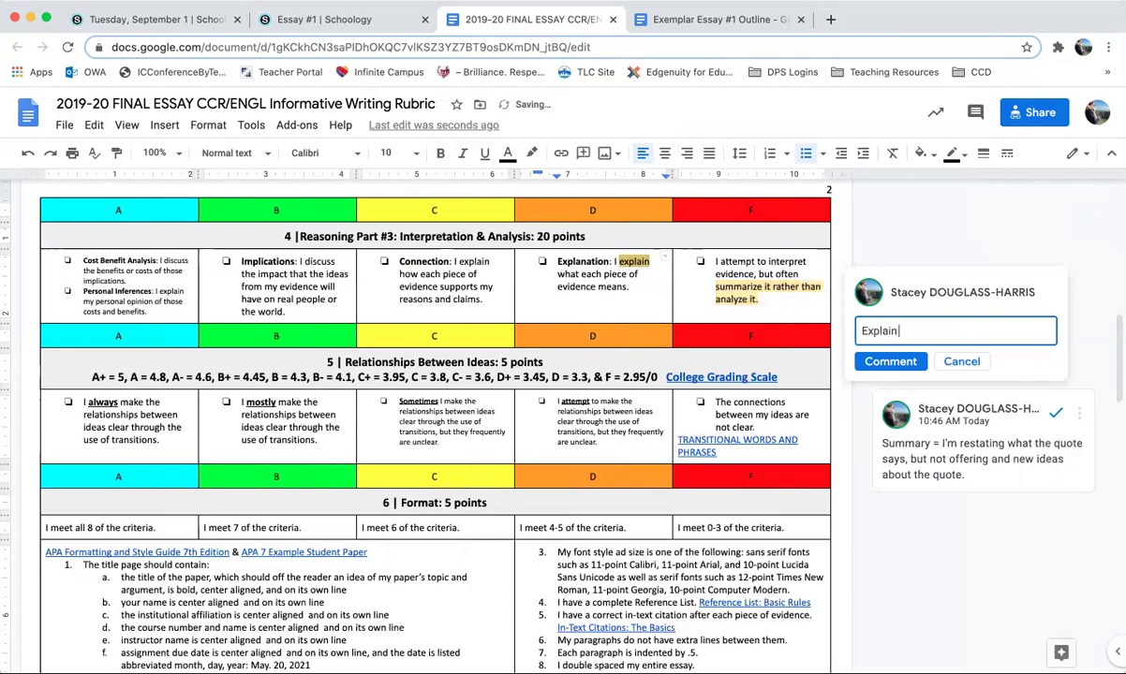
type(" = I explain ")
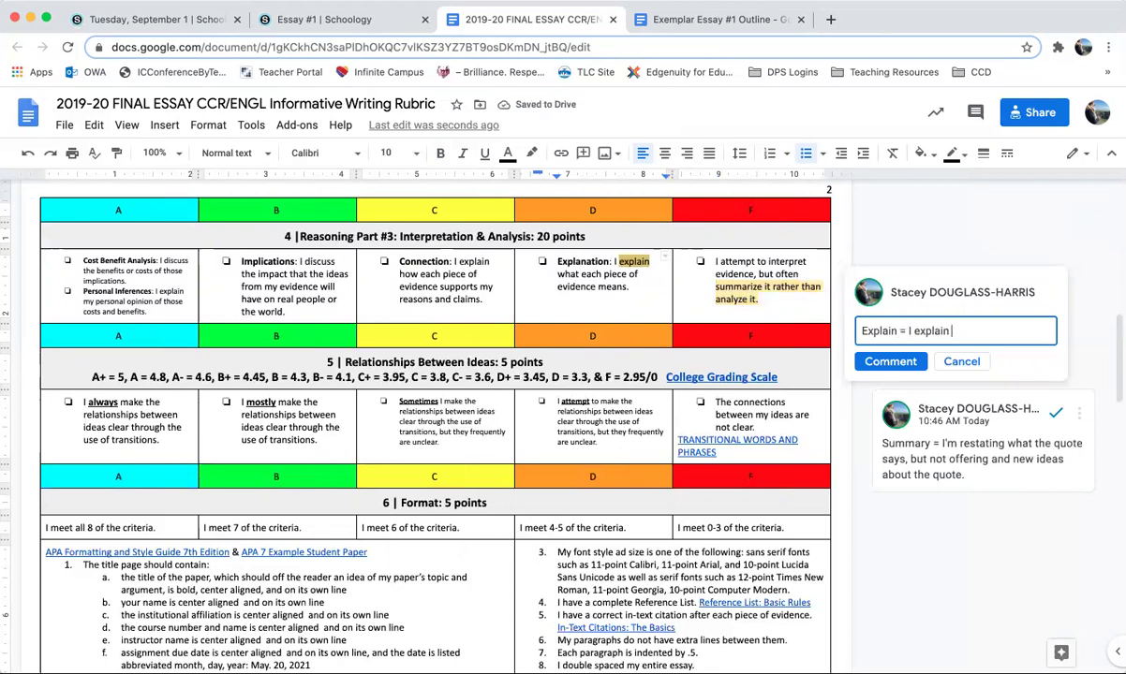
type("what the author")
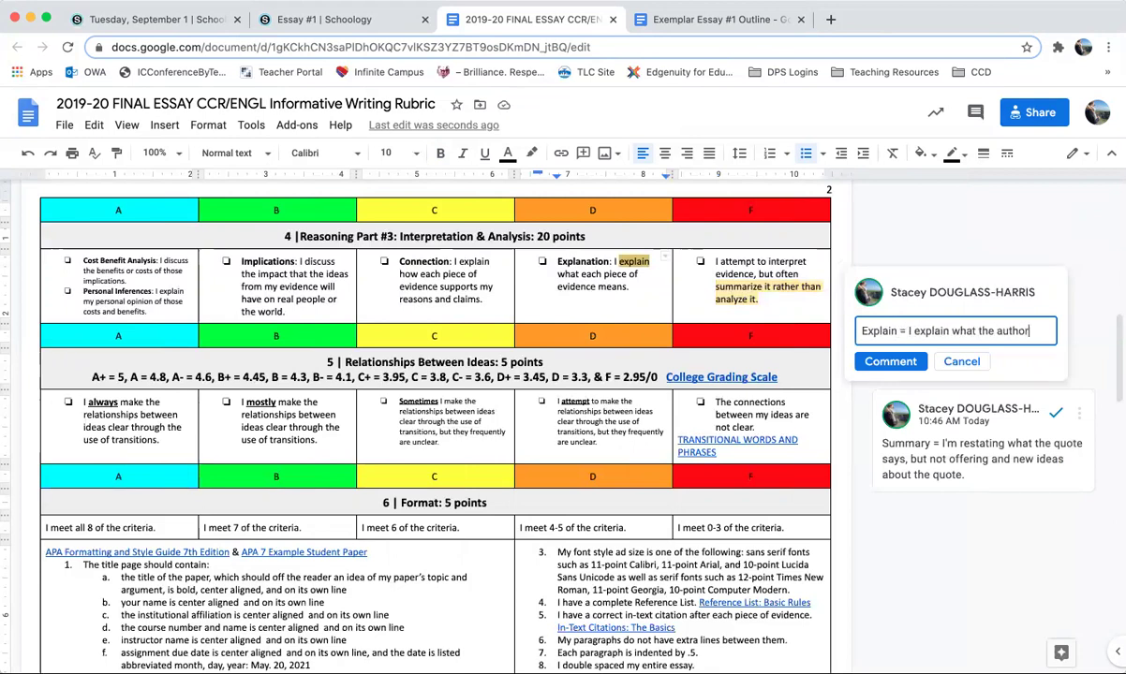
type(" is saying")
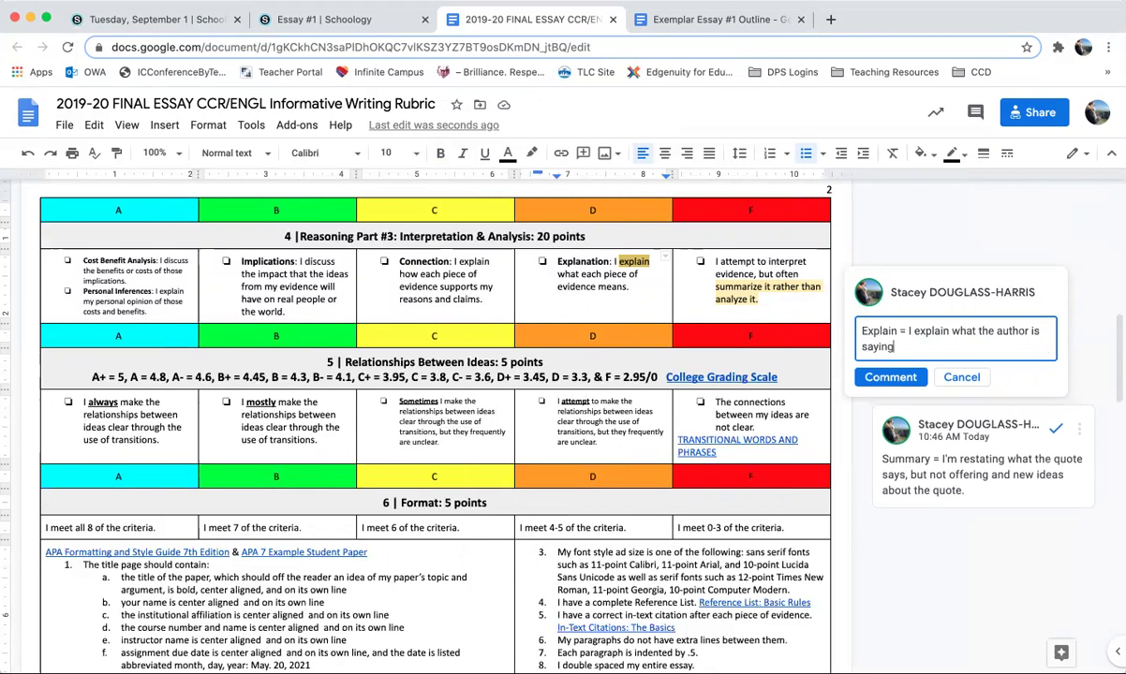
- Continue the comment with ", so that my reader has the context to understand a text that I have read but that my reader my not have read."
type(", so that my reader has the cont")
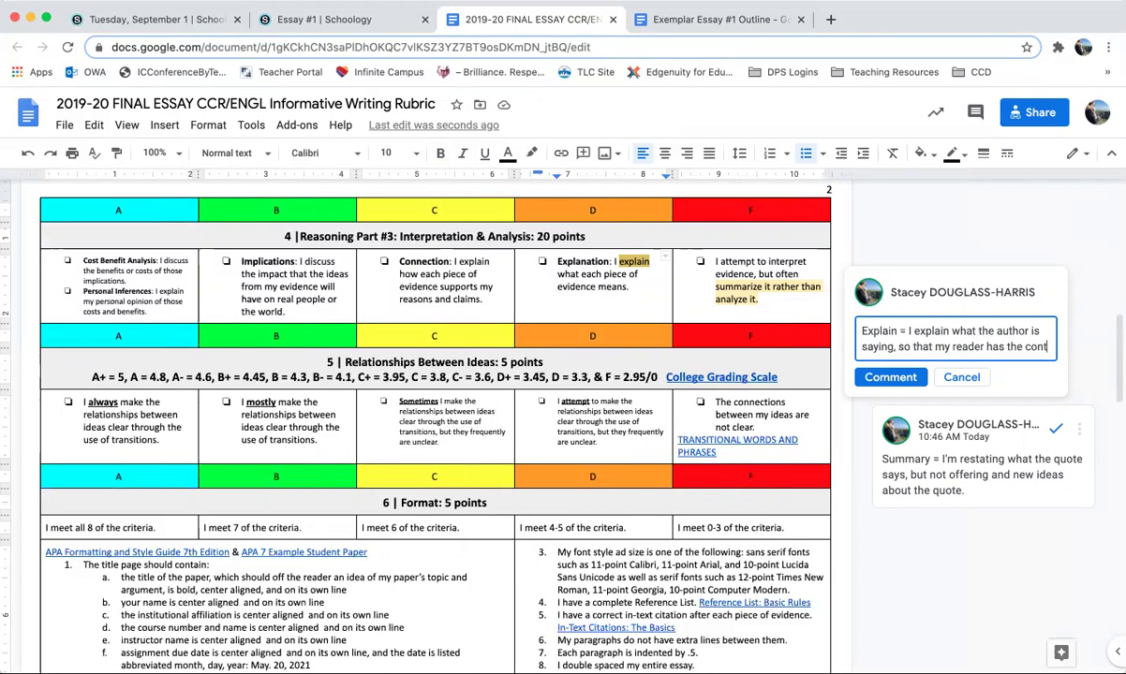
type("ext to understand a")
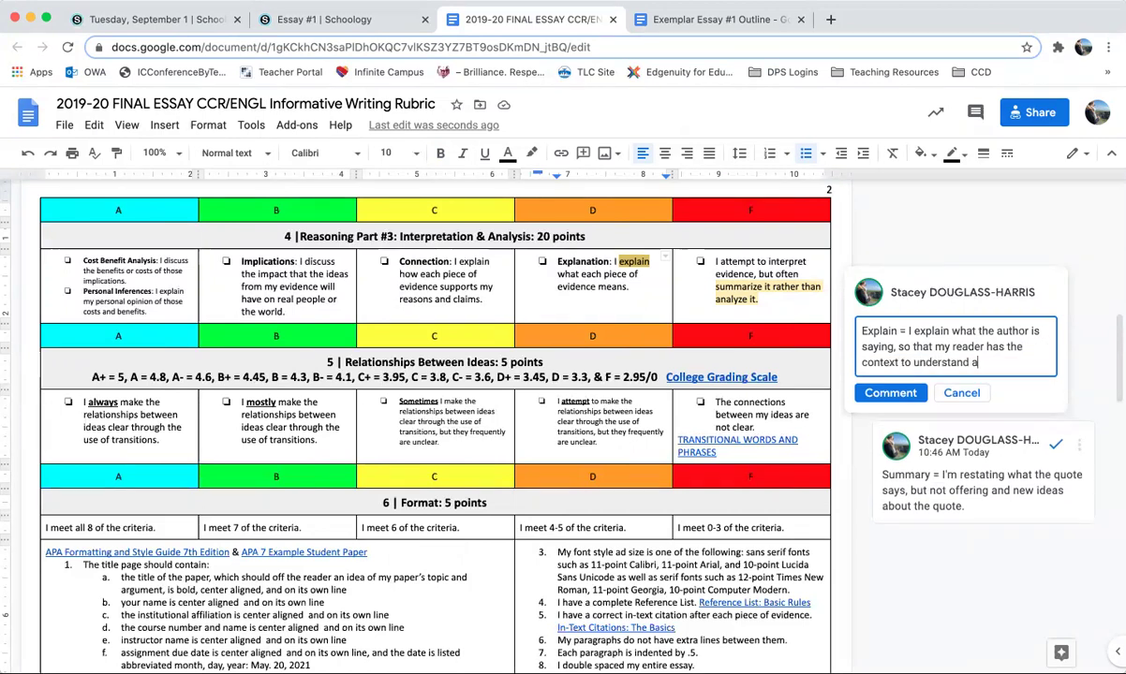
type(" text that I have ")
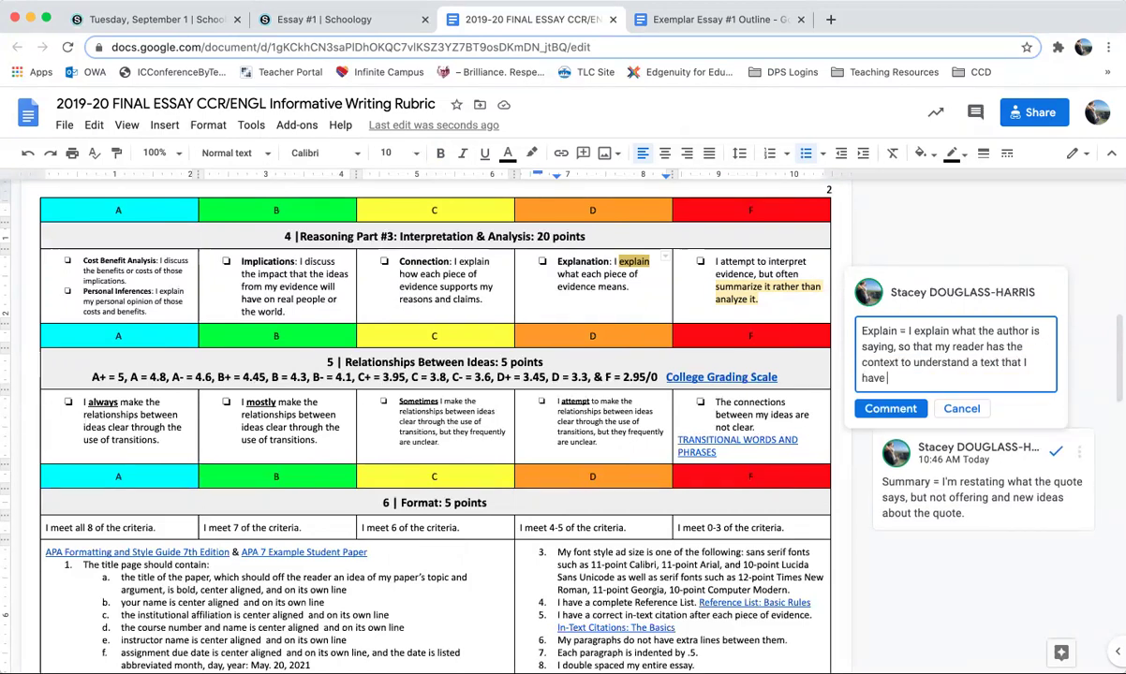
type("read but")
type(" that my reader my")
type(" no")
type("t")
key("BackSpace")
type("ot")
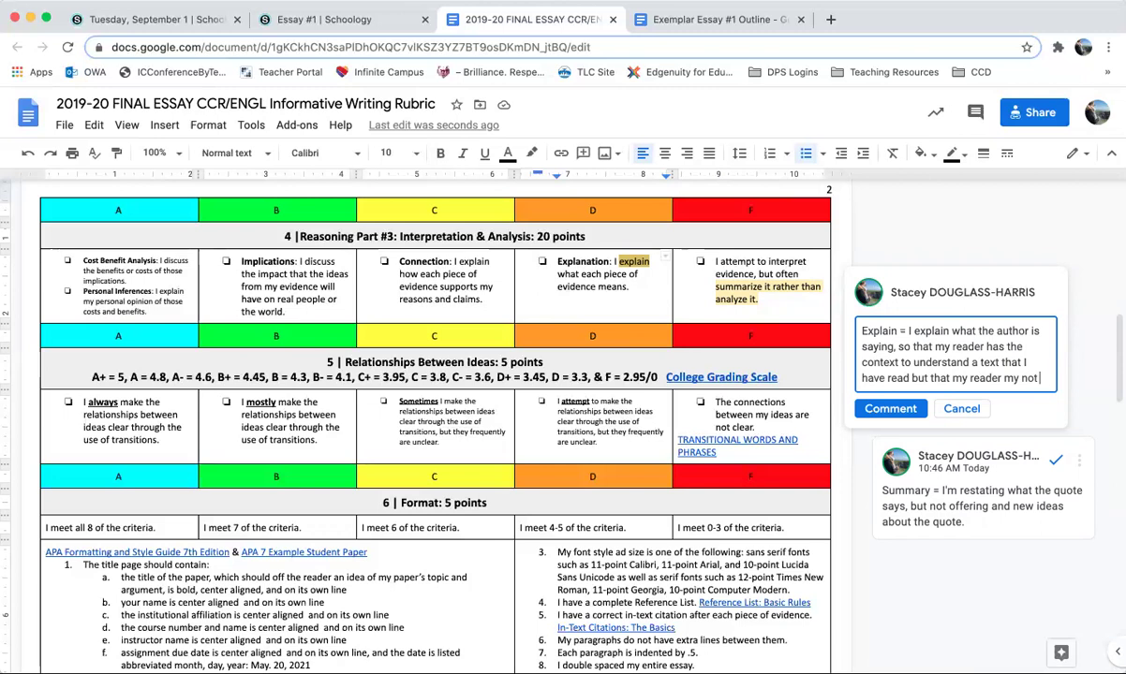
type(" have read.")
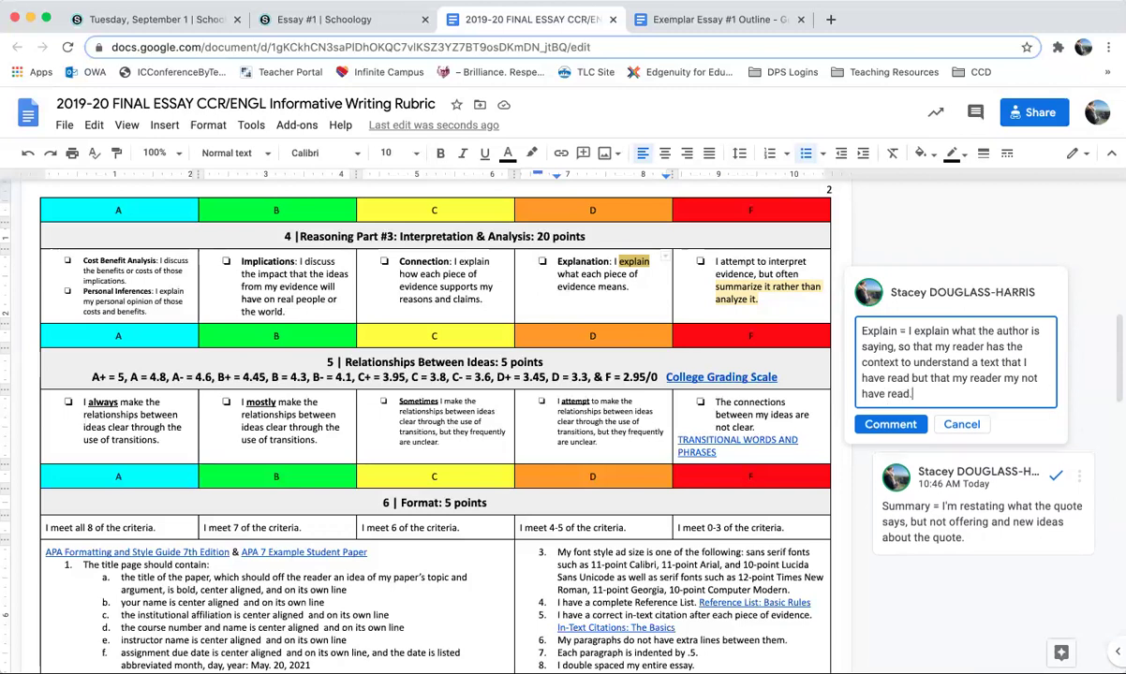
- Add a new line "Example: Explaining a key idea that the quote refers to." and post the comment
key("Return")
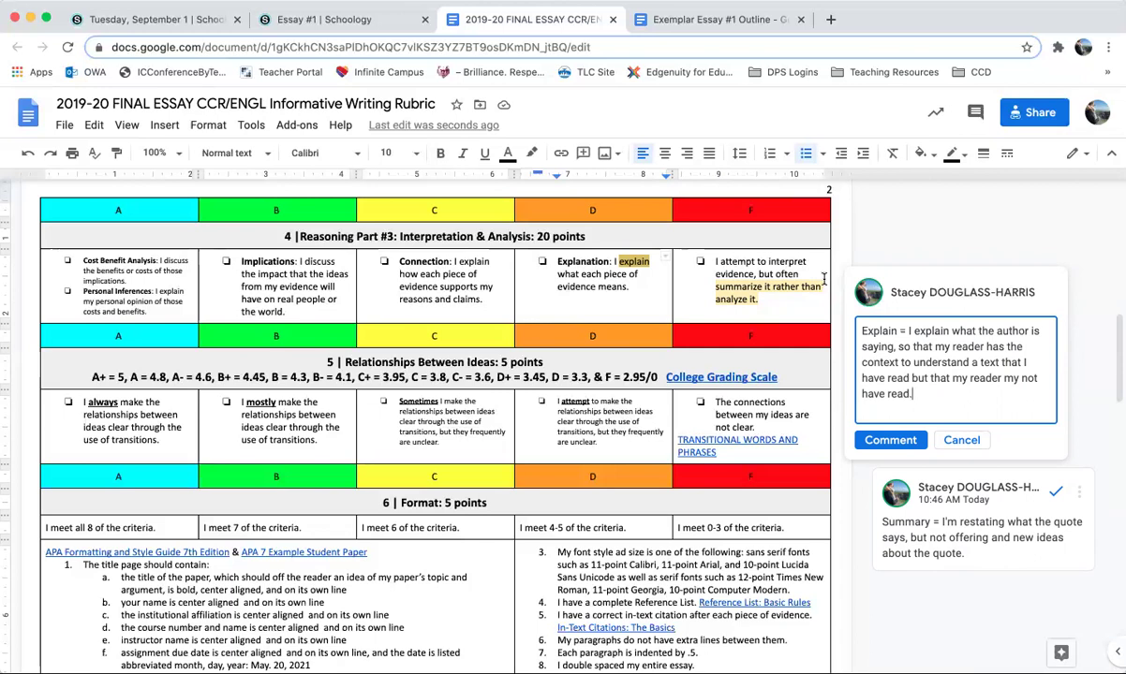
type("xample: Explaining a key idea that the quote")
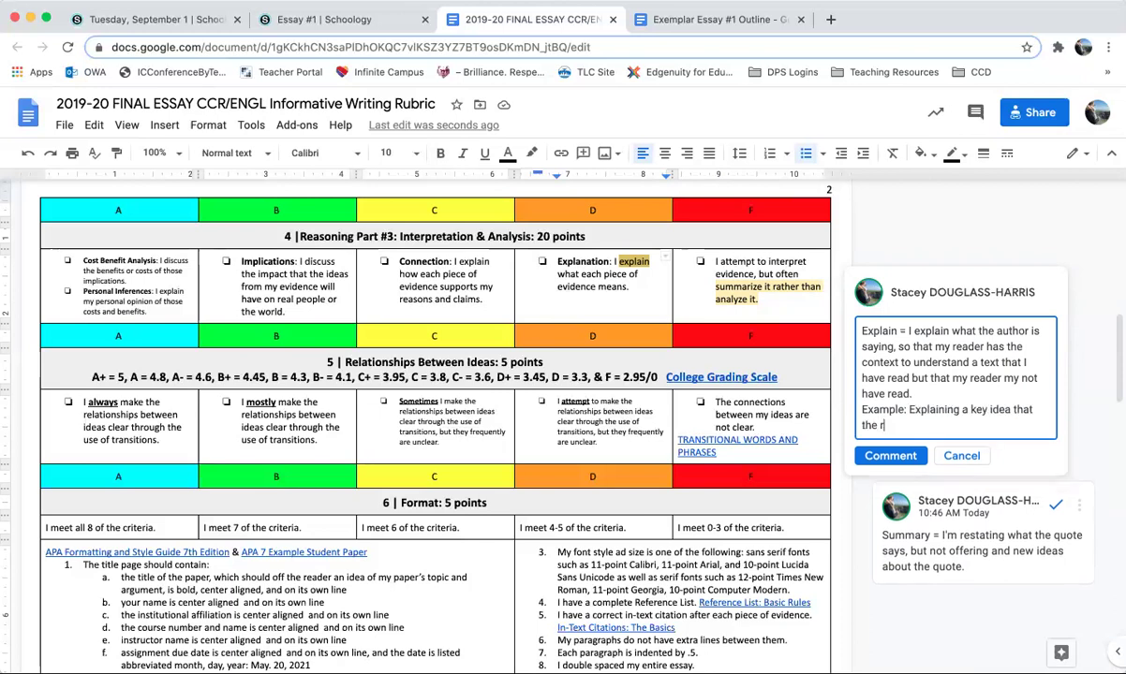
type(" refers to.")
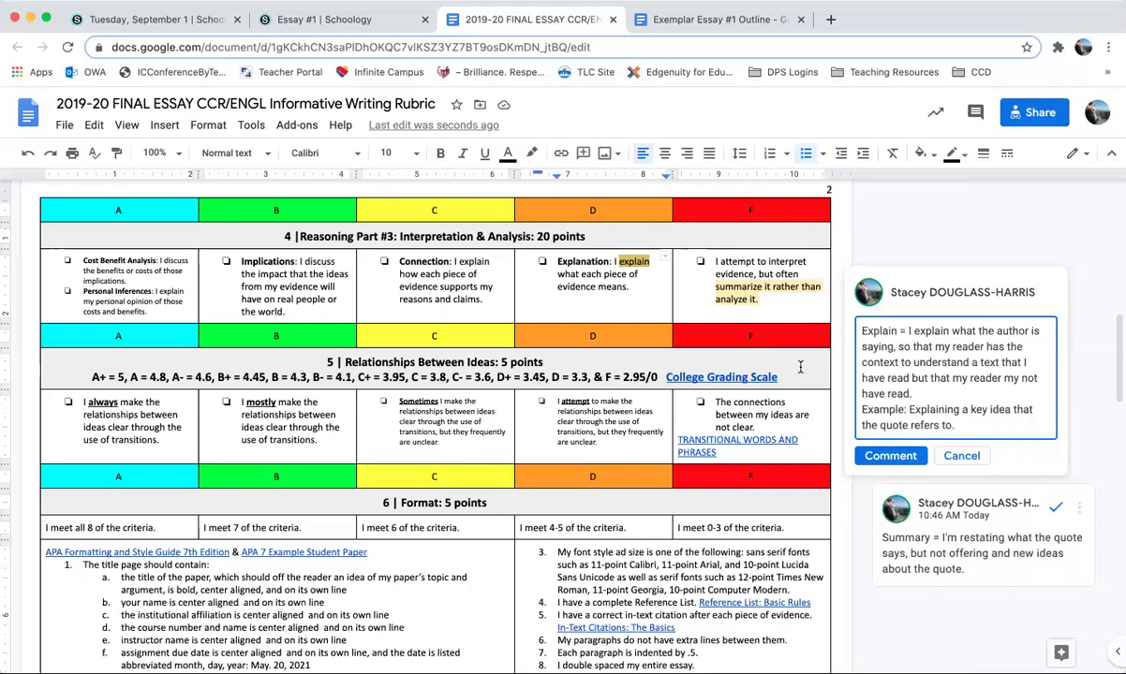
left_click(894, 456)
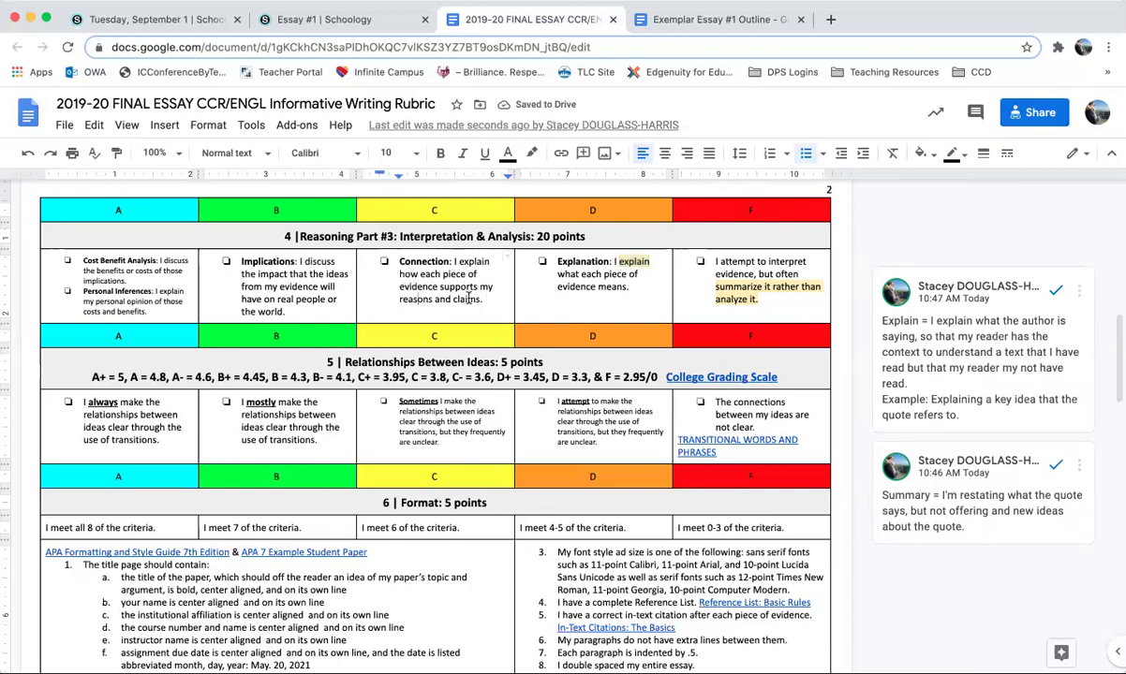
- Comment on "supports my reasons and claims." in the C-level criterion: "Connection = Explain how my evidence proves my reason to be true."
left_click_drag(483, 298, 439, 287)
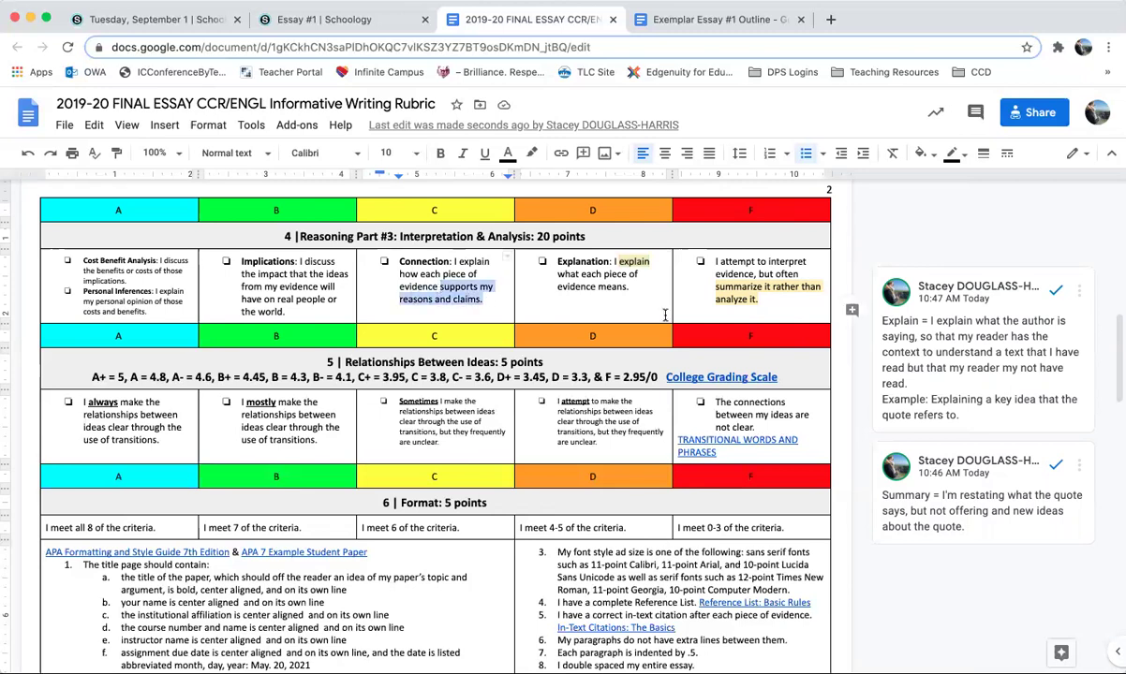
left_click(850, 310)
type("Conencti")
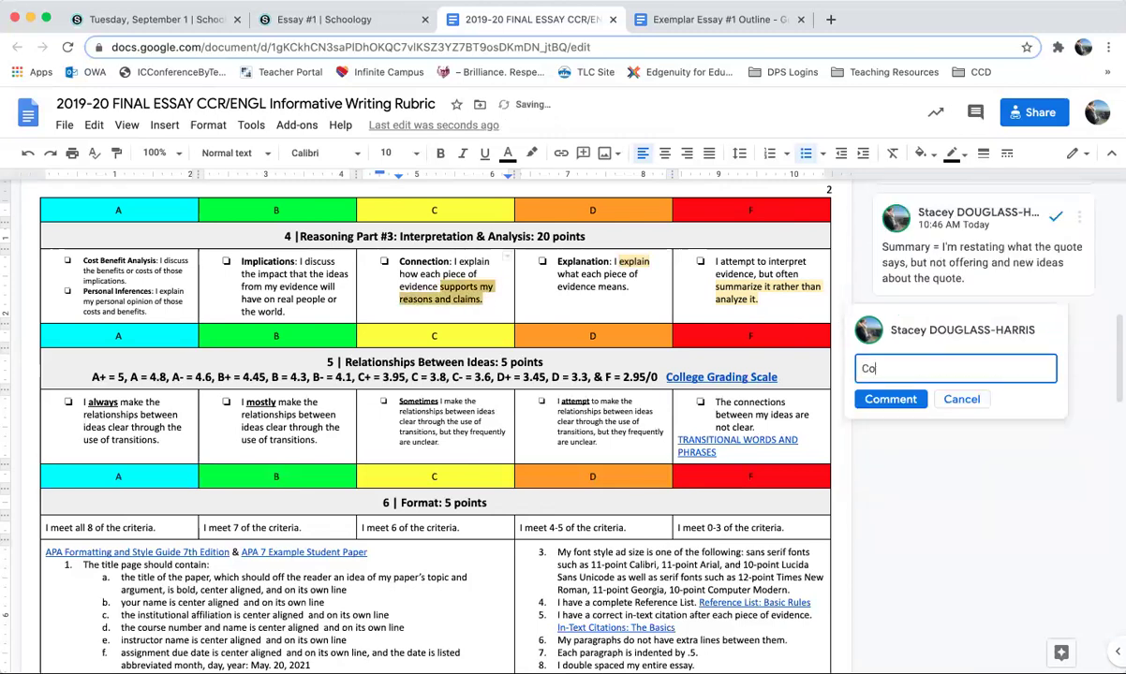
key("BackSpace")
key("BackSpace")
key("BackSpace")
key("BackSpace")
key("BackSpace")
type("nection")
type(" -")
key("BackSpace")
key("BackSpace")
type("= Explain how my")
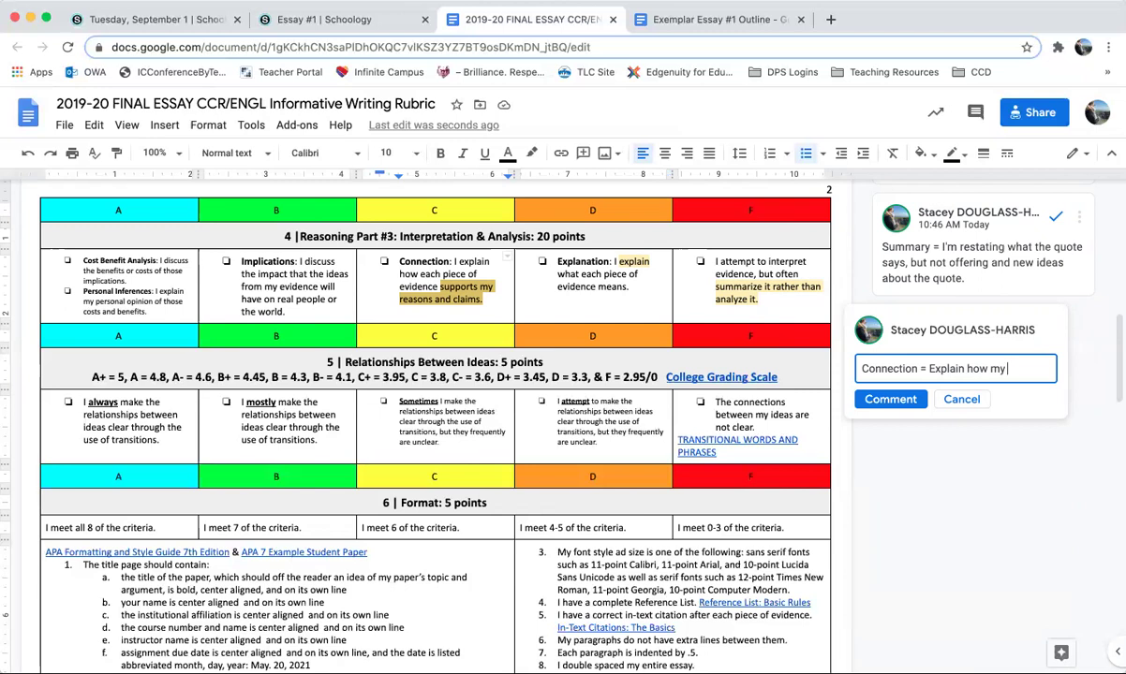
type(" evidence")
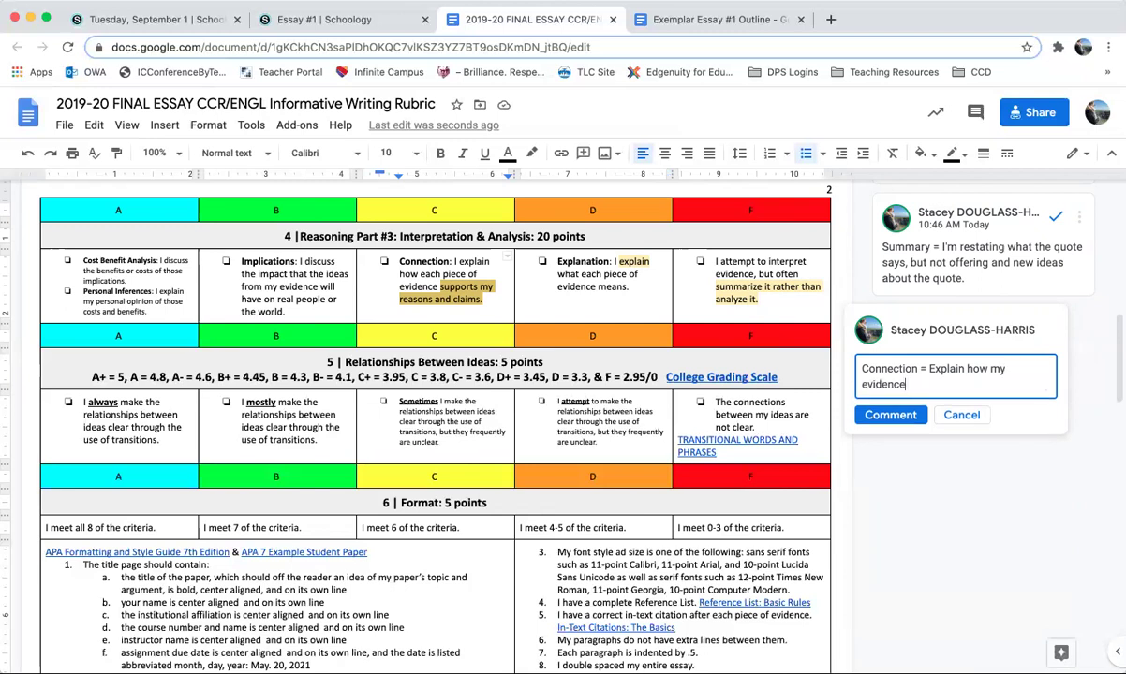
type(" proves my reason")
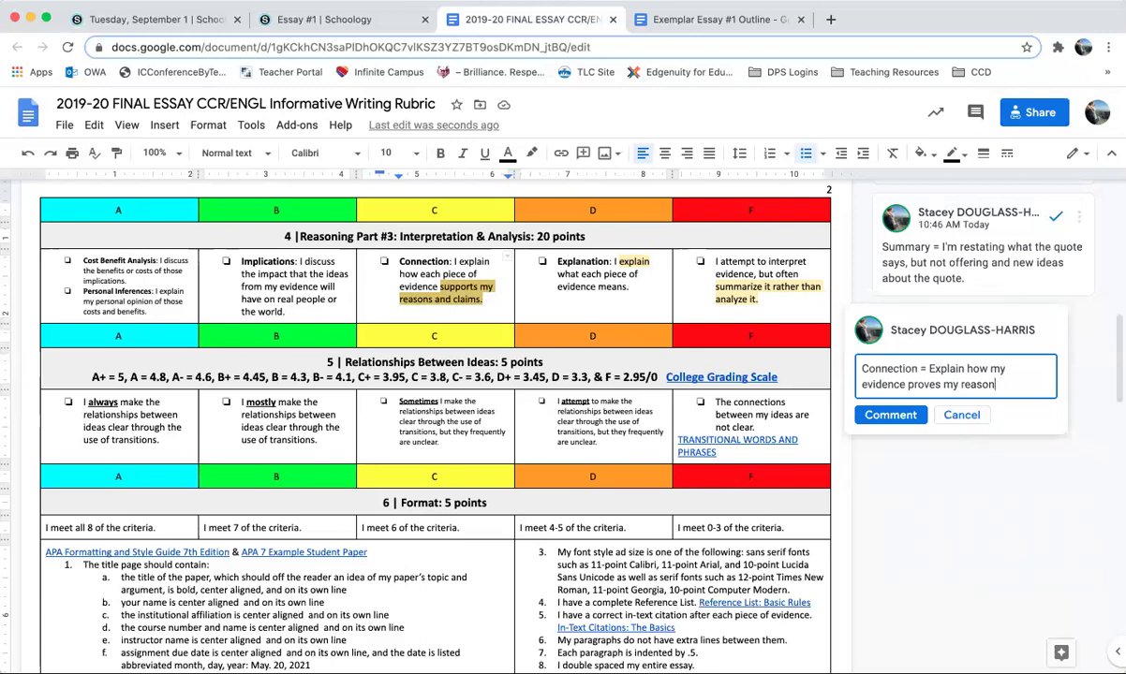
type(" to be true.")
left_click(893, 416)
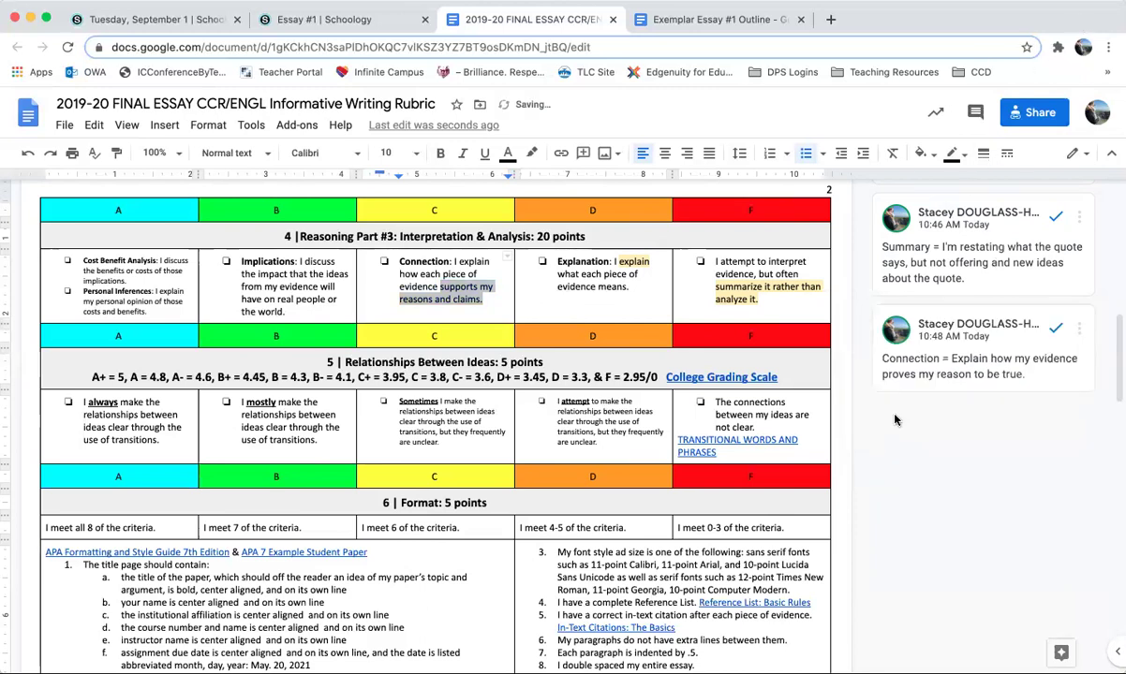
- Comment on the B-level criterion from "my evidence" onward: "Implications = How do the ideas in my evidence impact real people? The real world?"
left_click(473, 288)
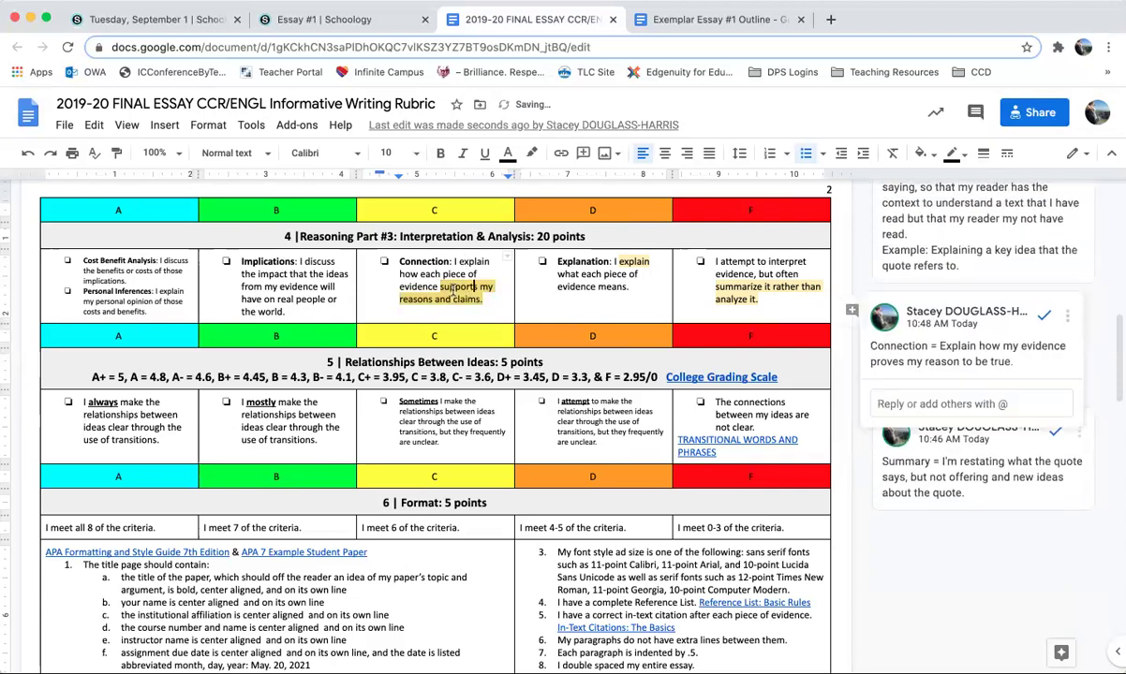
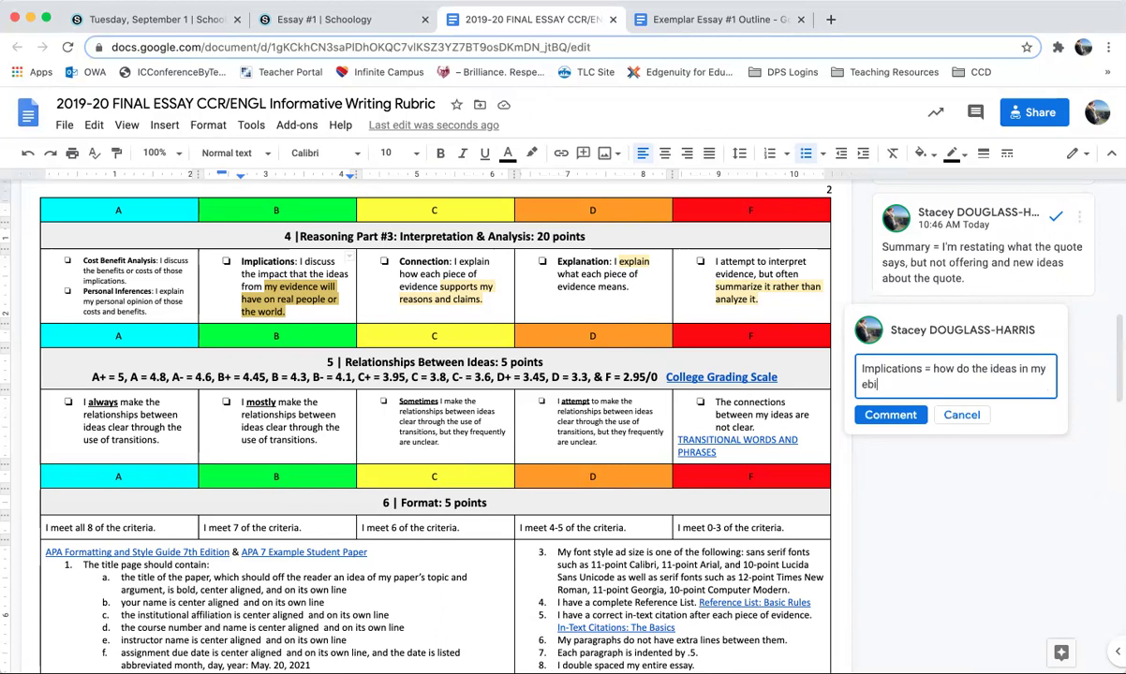
type("vidence impact real people?")
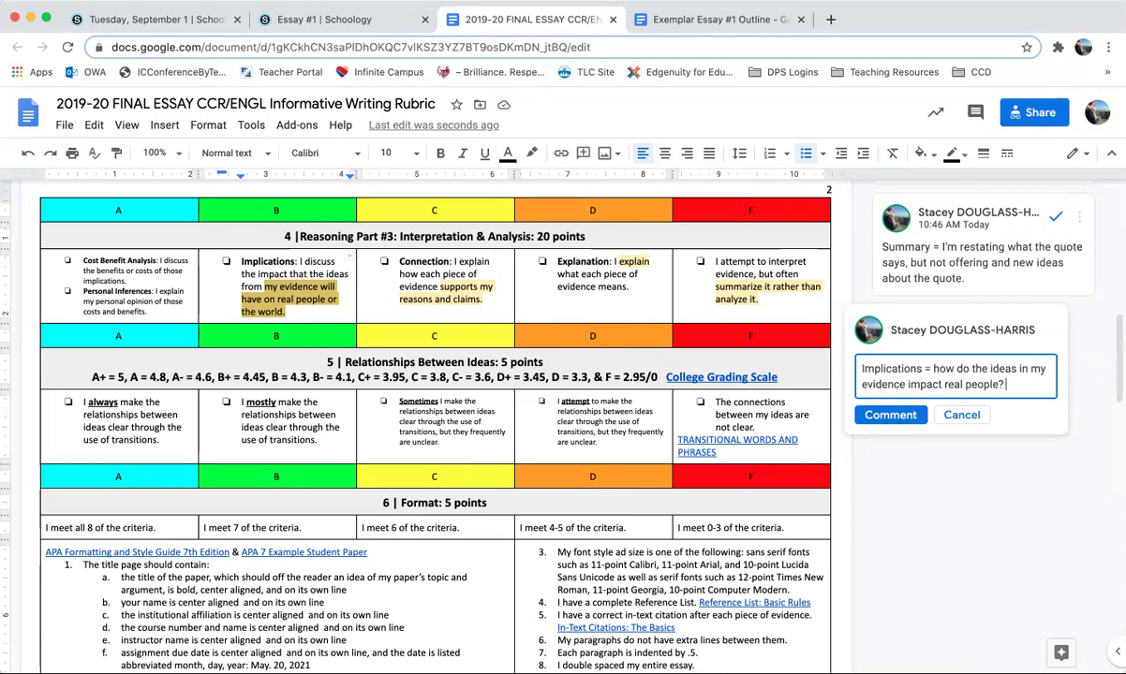
type(" The real wor")
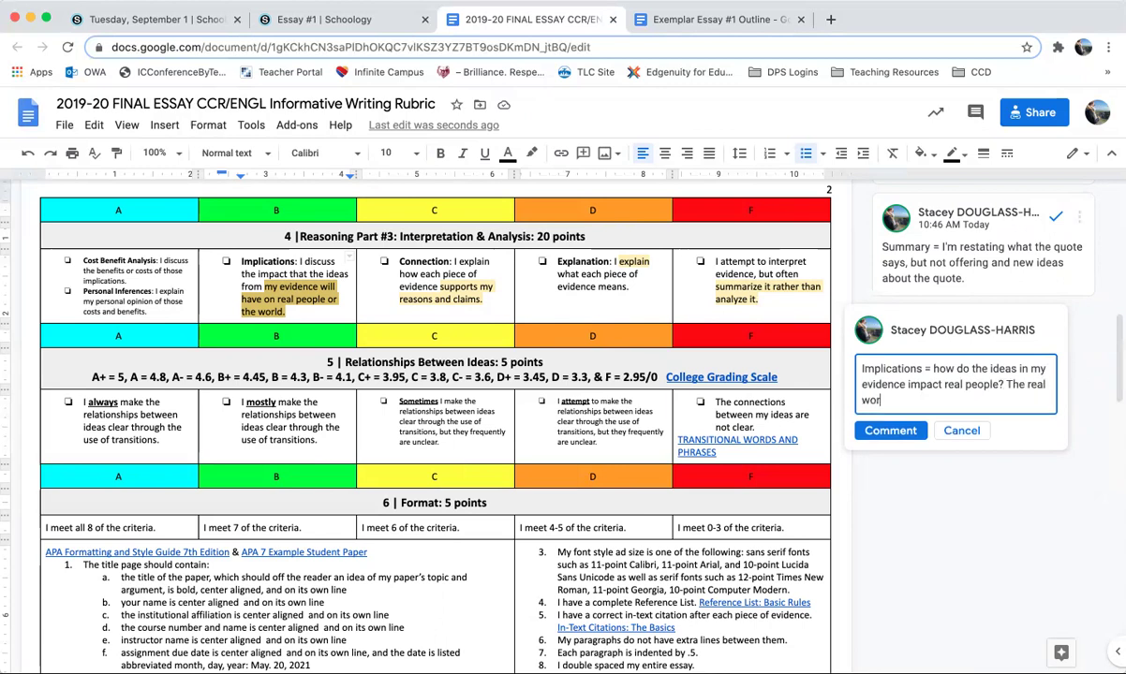
type("ld?")
left_click(909, 369)
key("BackSpace")
type("H")
left_click(887, 431)
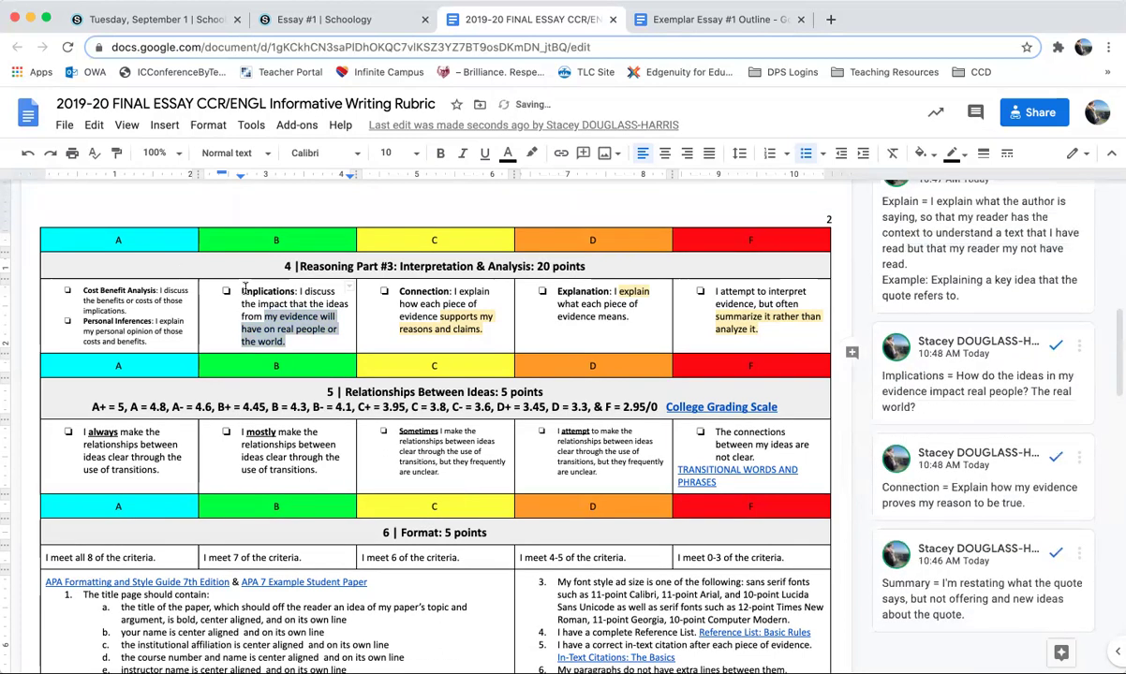
- Review the A-level Cost Benefit Analysis and Personal Inferences criteria against the comments on the Implications, Connection and Explanation criteria
left_click(167, 302)
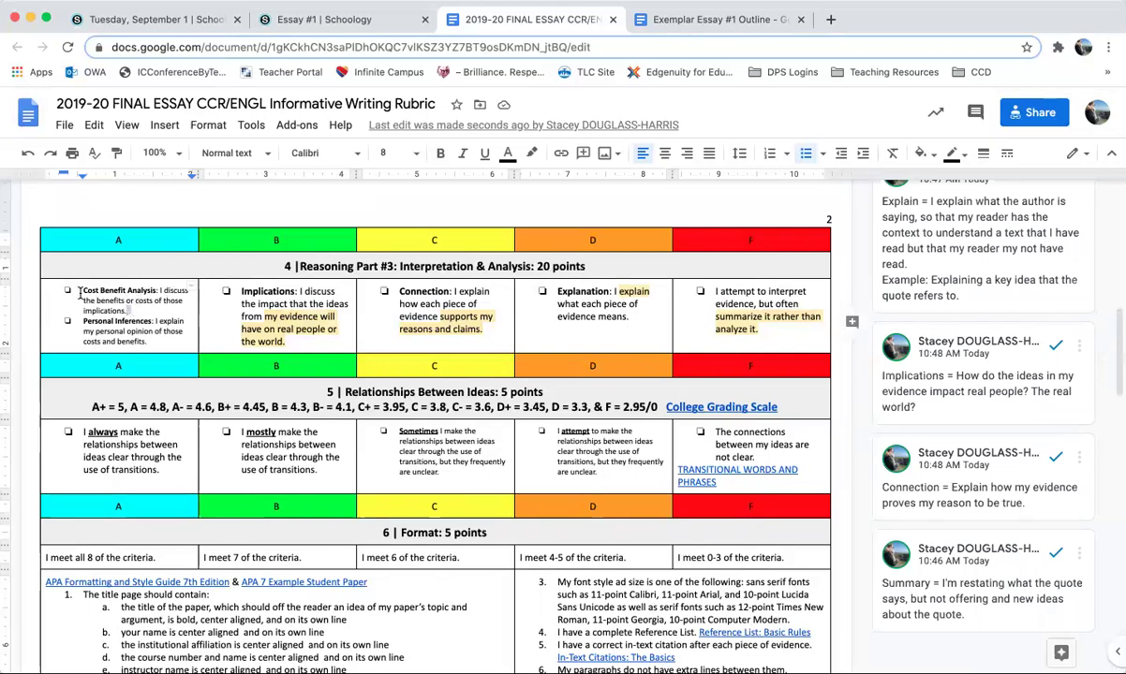
triple_click(137, 296)
left_click(149, 300)
left_click(291, 328)
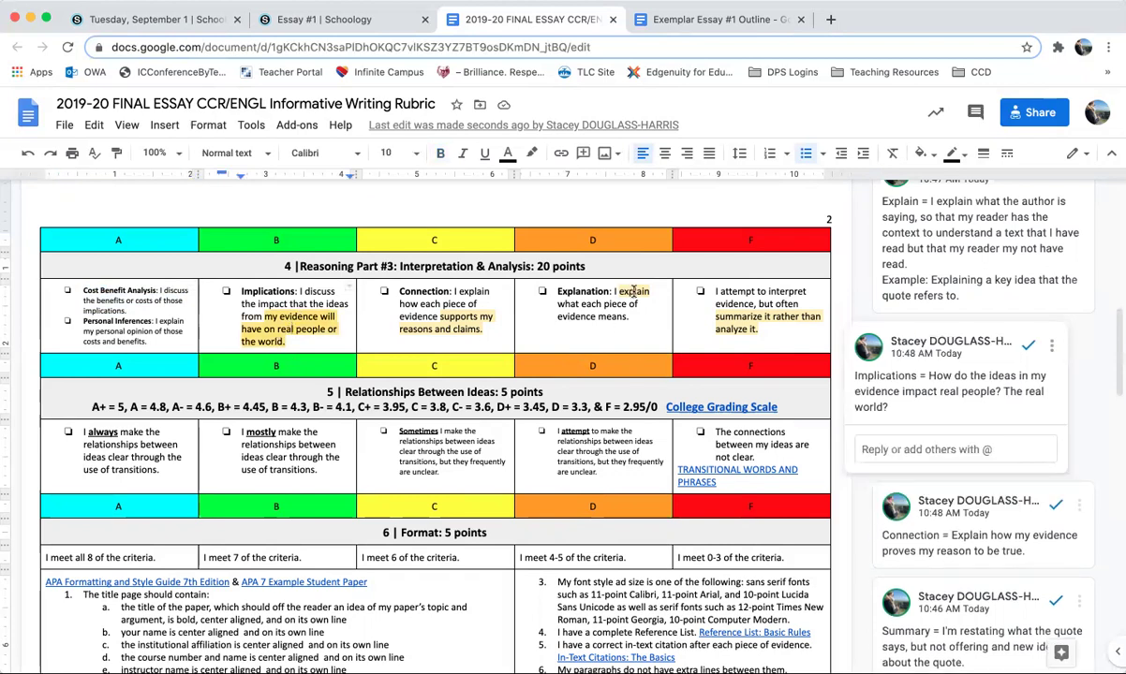
left_click(461, 317)
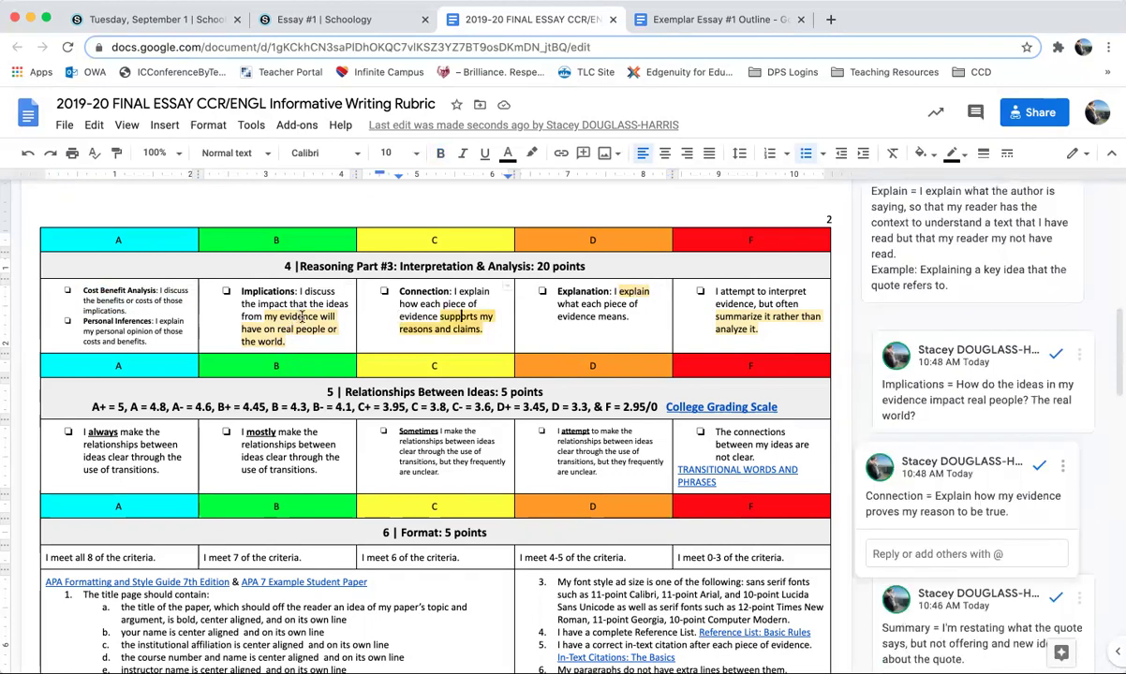
left_click(646, 290)
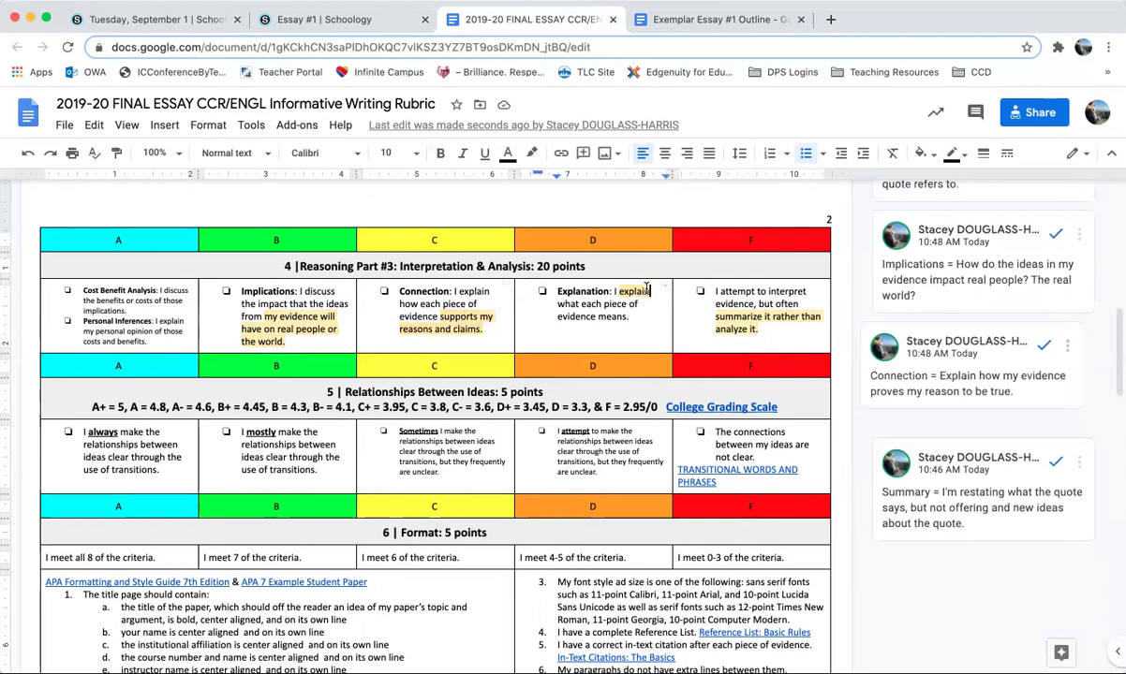
left_click(468, 319)
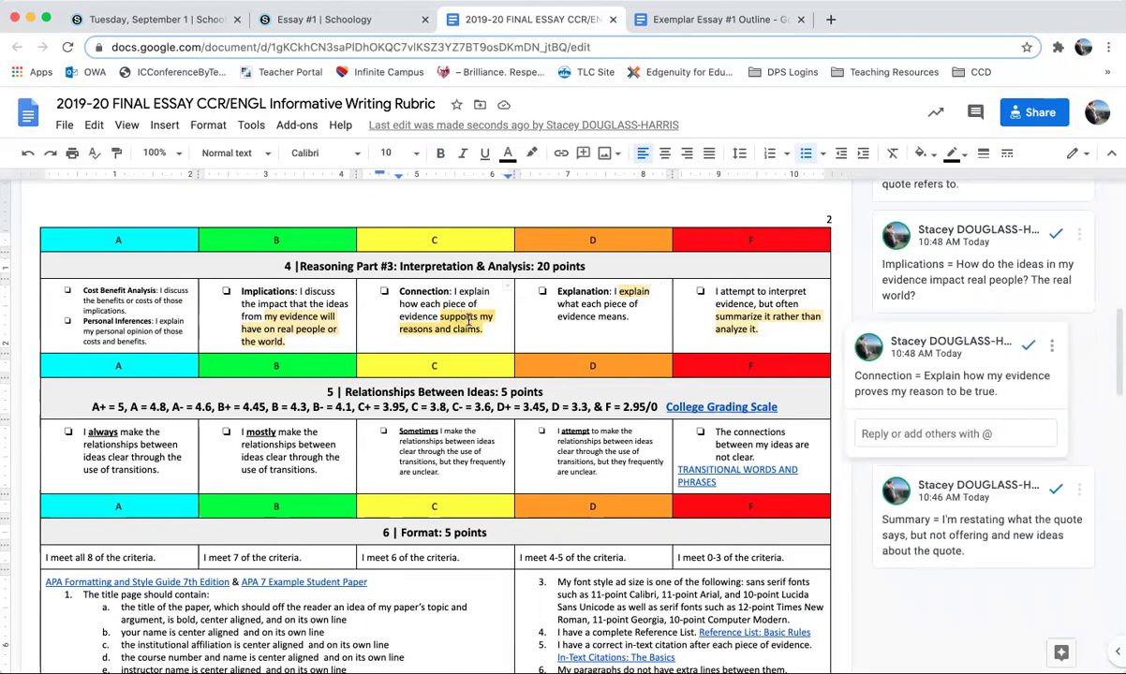
left_click(280, 316)
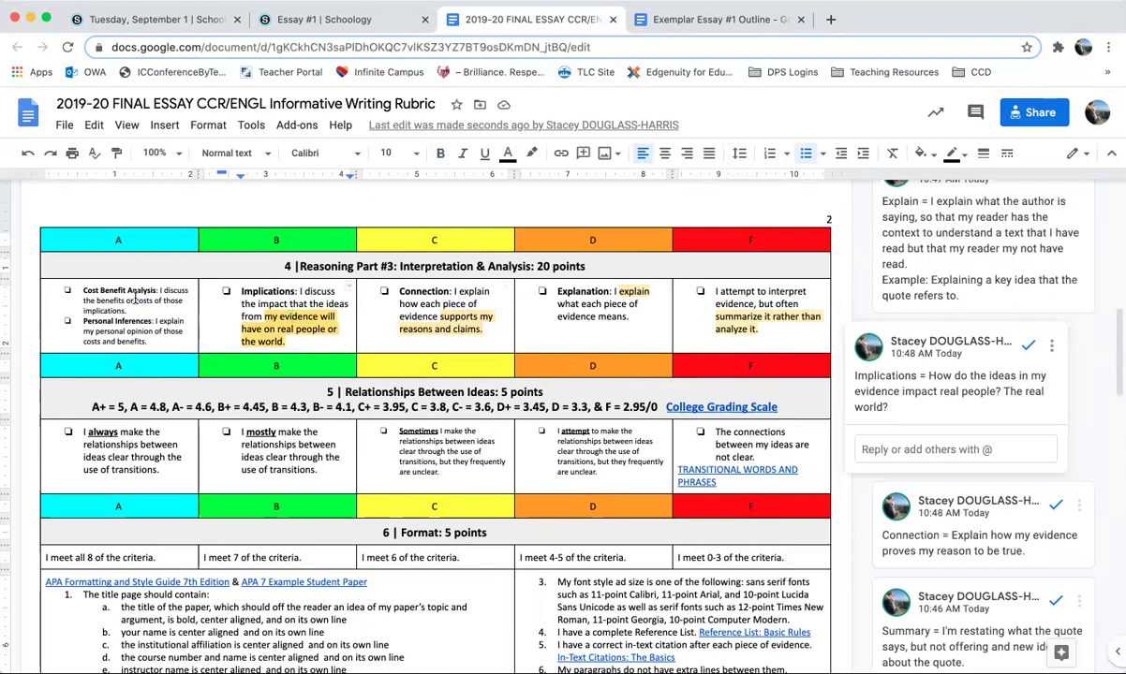
triple_click(92, 292)
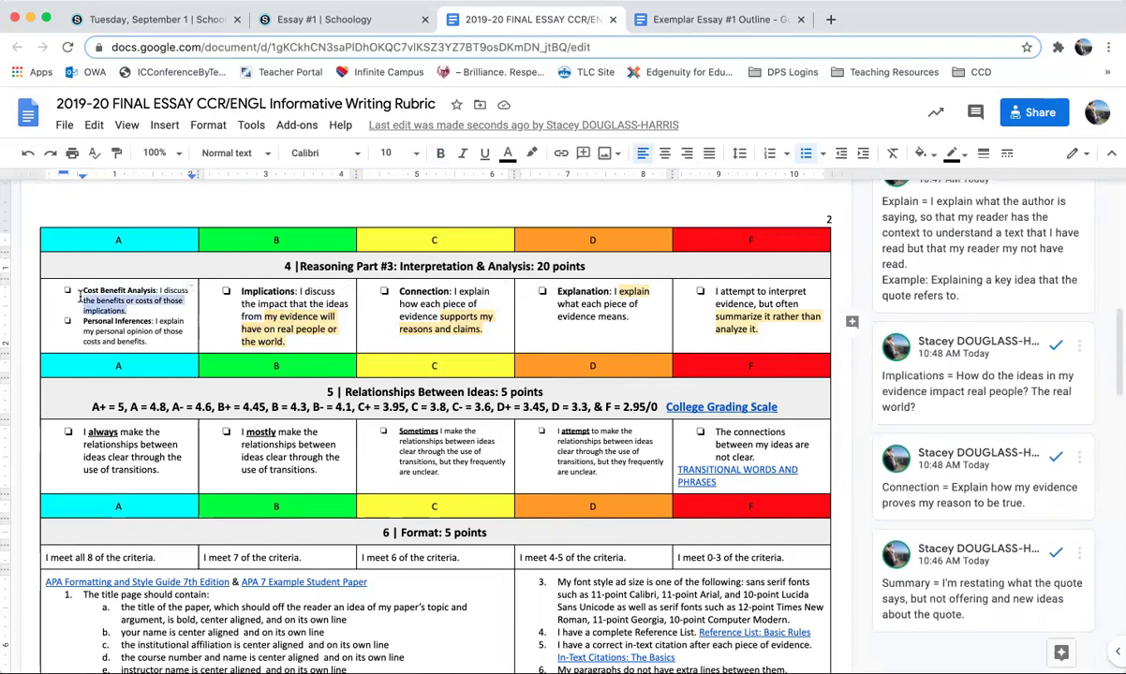
left_click(298, 328)
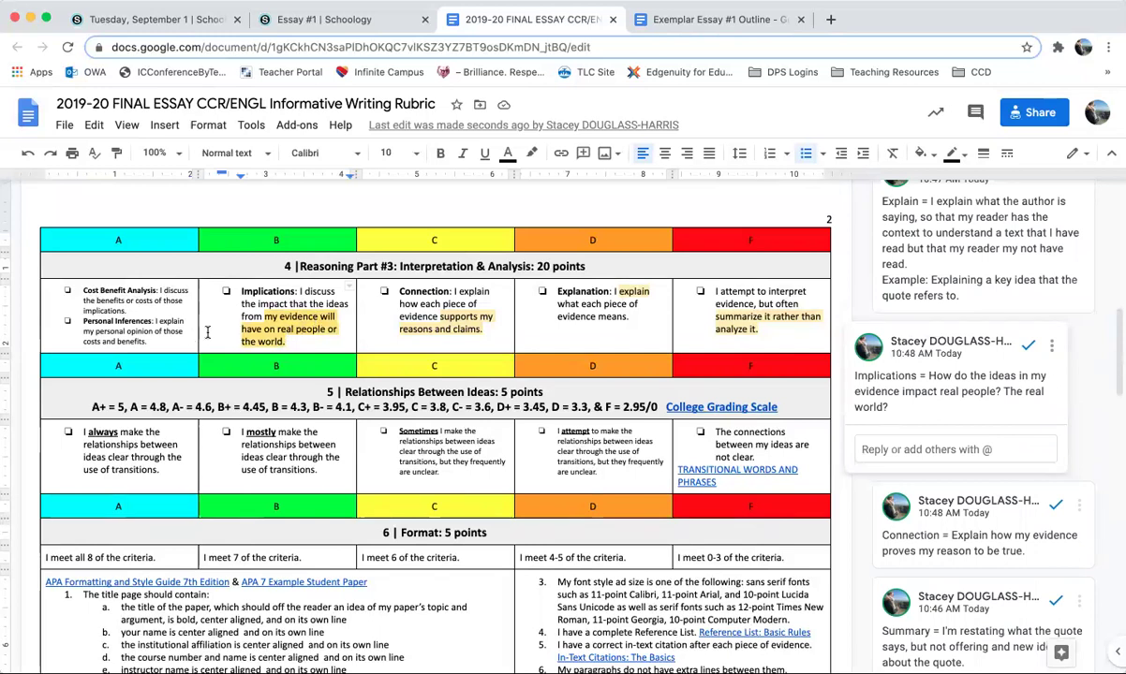
left_click(156, 340)
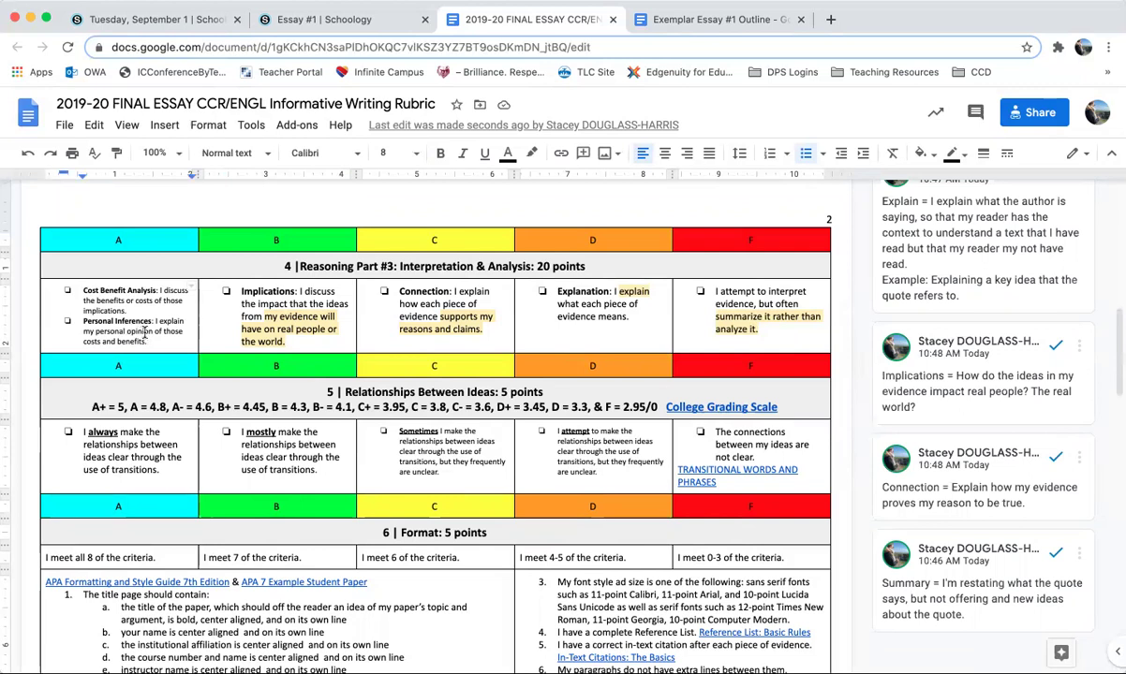
left_click_drag(148, 340, 85, 291)
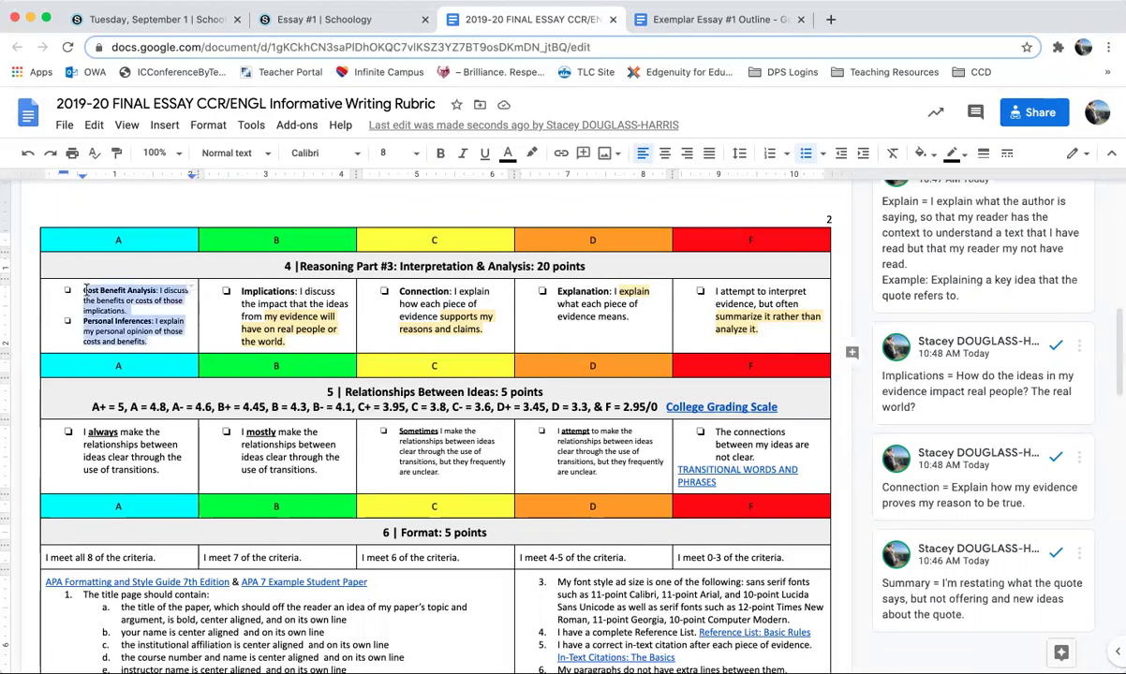
- Start a comment on "Cost" in the A-level criterion: "Analysis = What are the costs (to real people or the world) of the impact?"
left_click(86, 291)
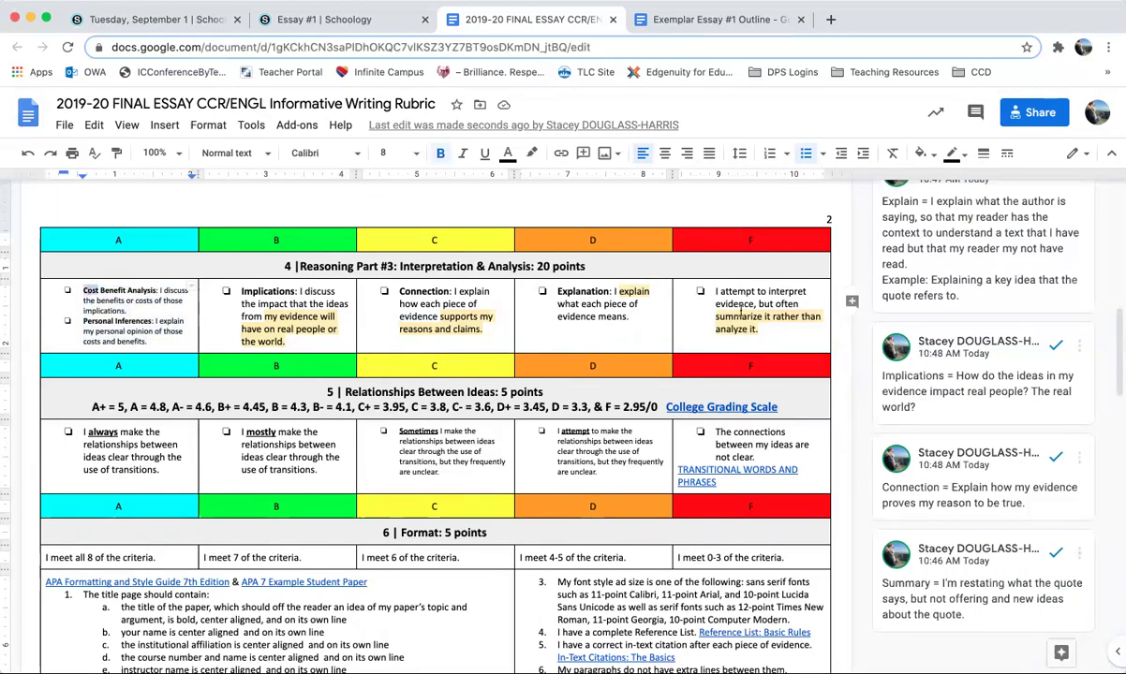
left_click(847, 302)
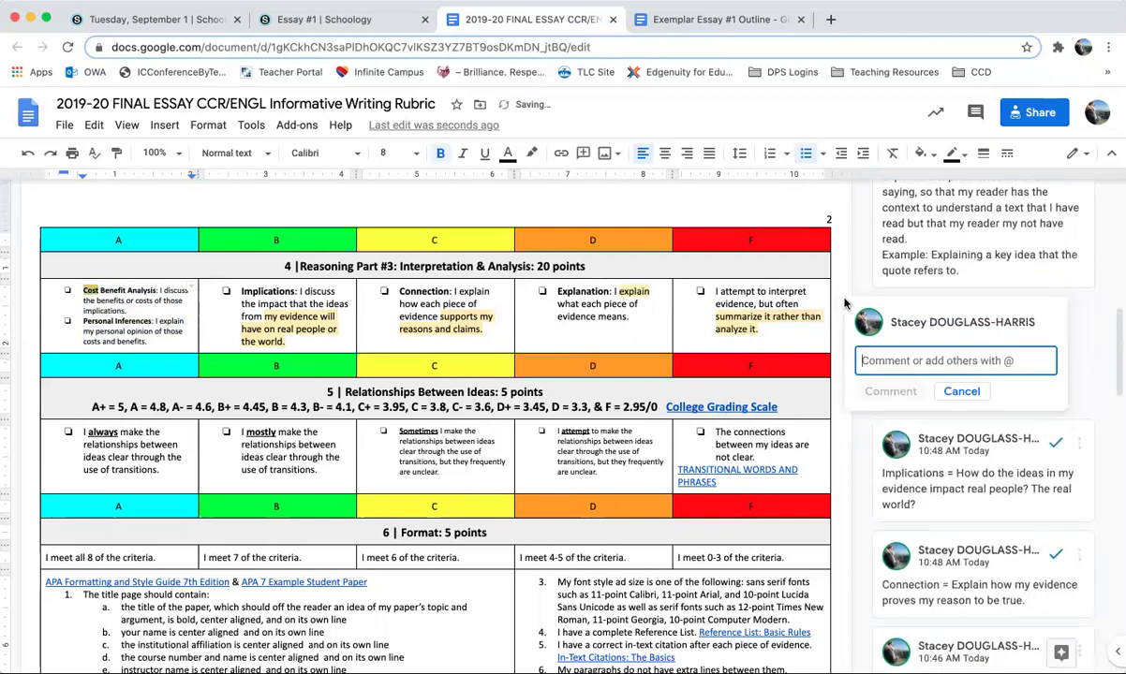
type("Anal")
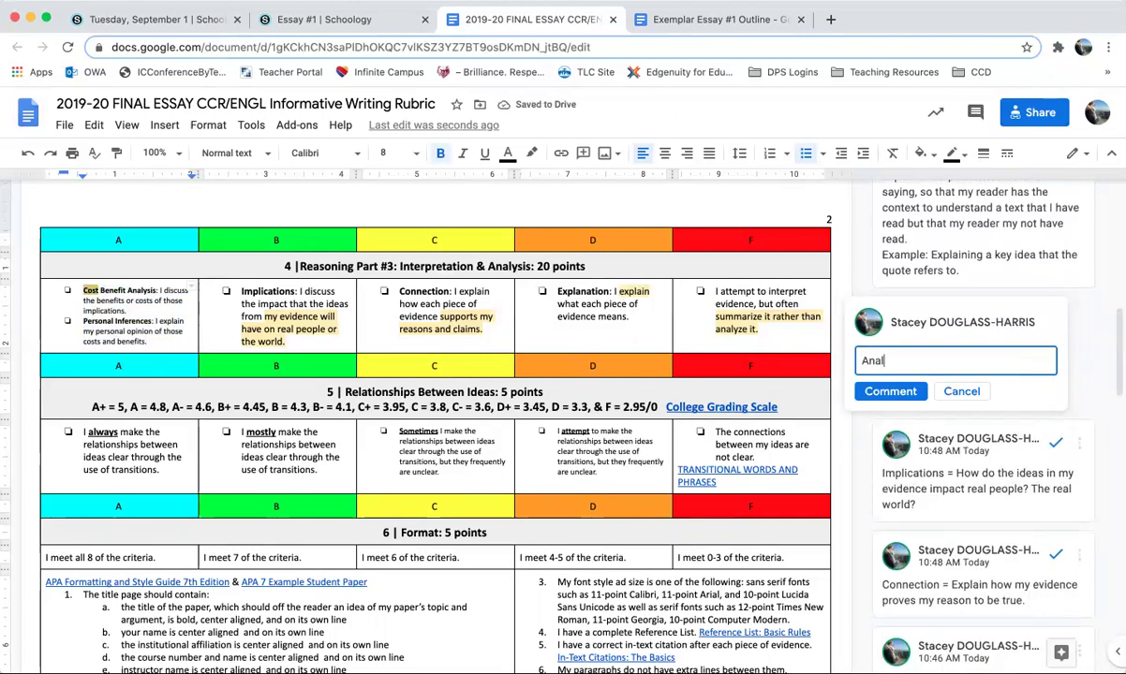
type("ysis = What are the costs (to real")
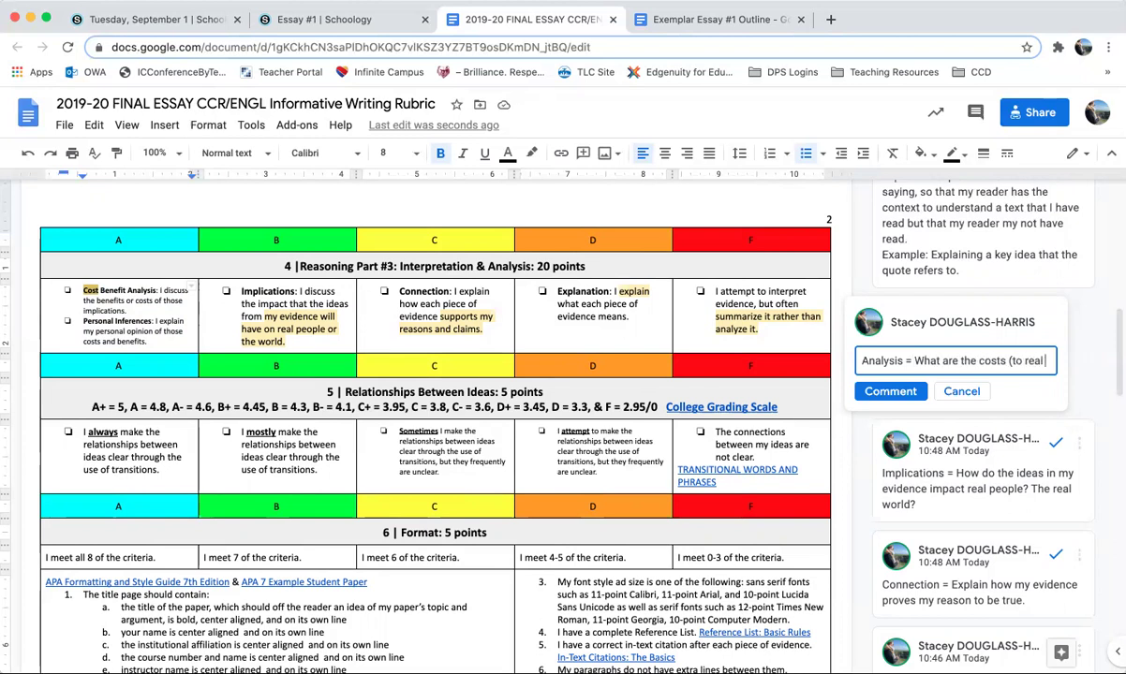
type(" people or the wo")
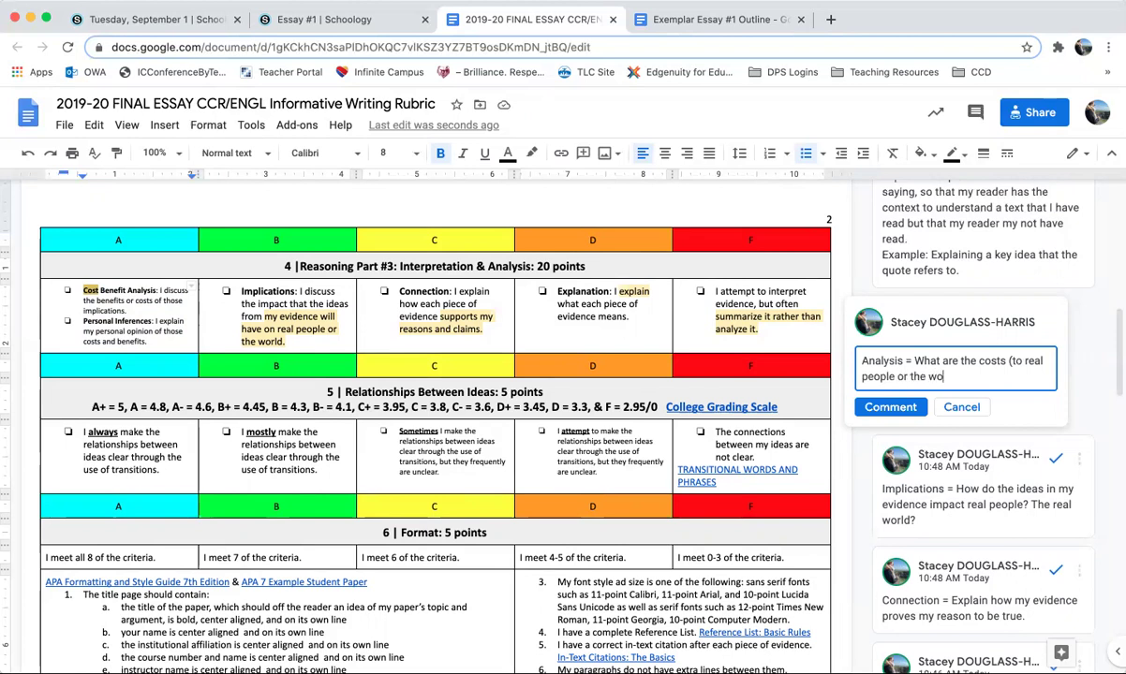
type("rld) of the impact?")
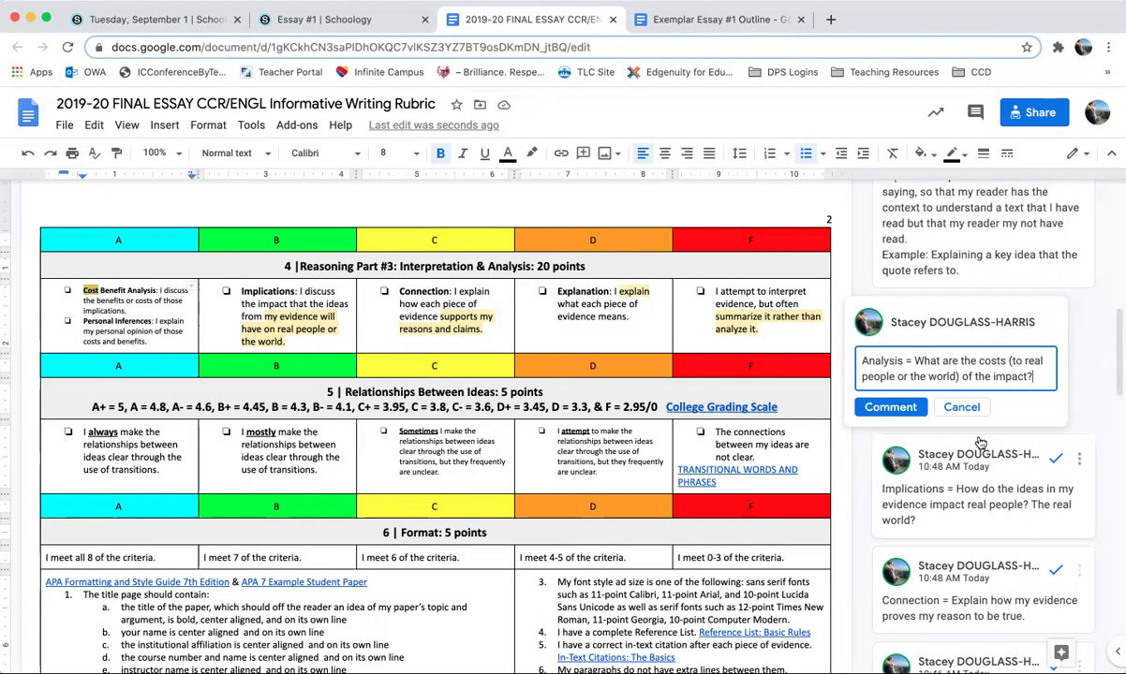
- Add a new line to the comment: "What are the benefits (to real people or the world) of that impact?"
key("Return")
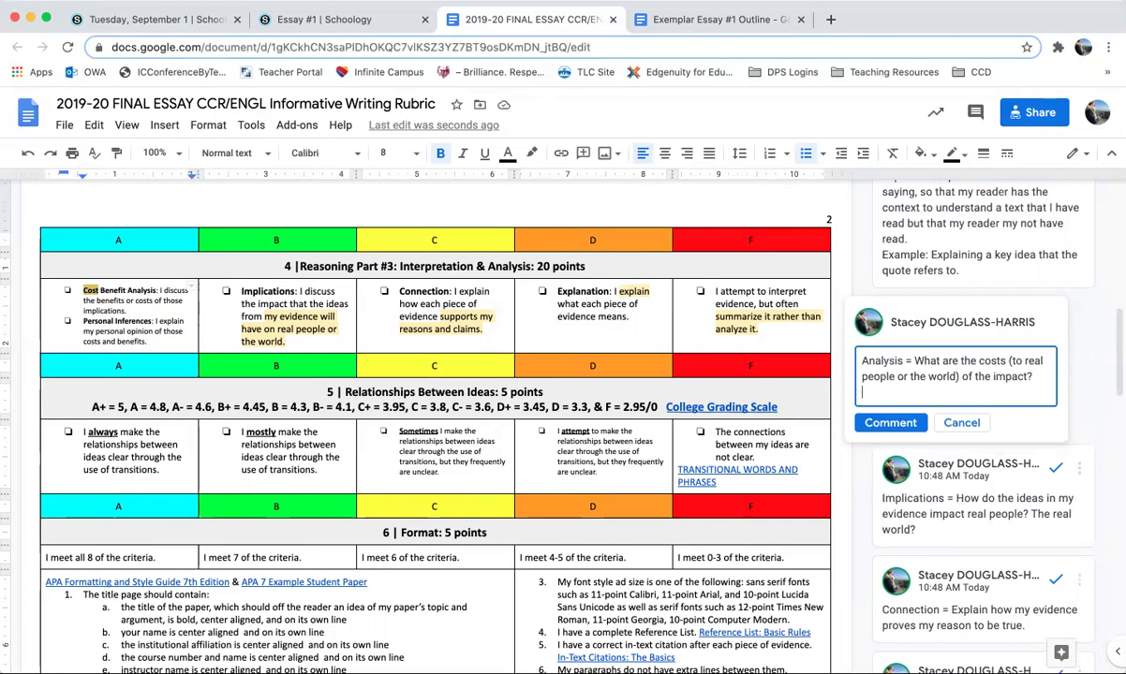
type("What are the benefits (to real people or the")
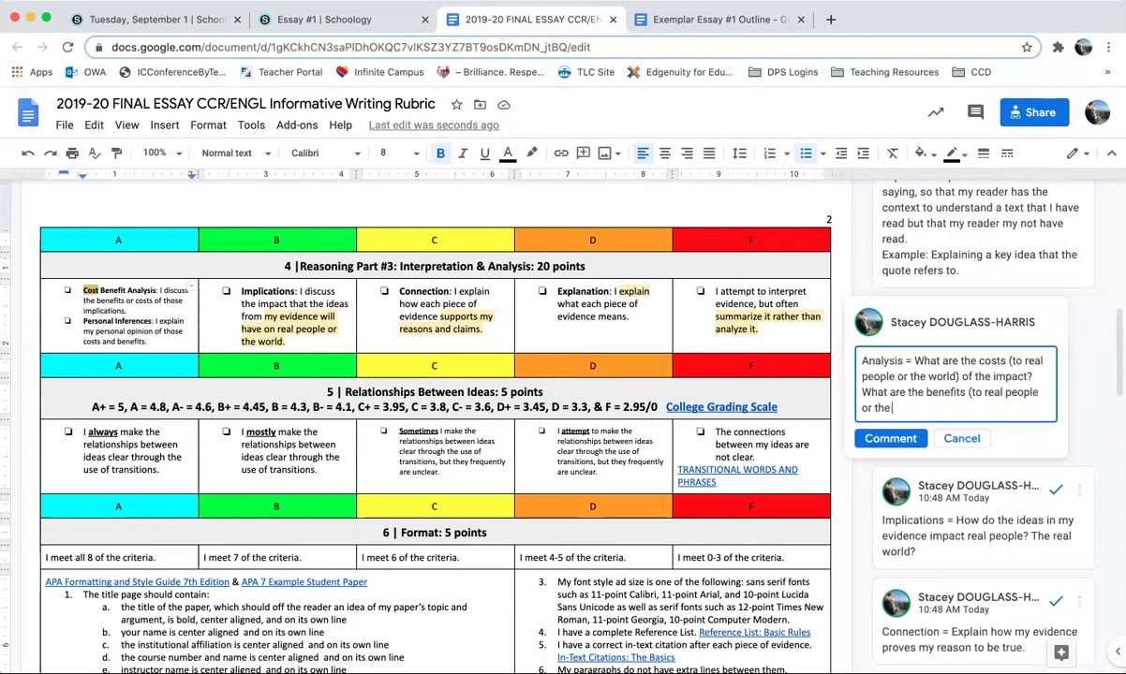
type(" world) of that impact?")
- Add the line "Inference: What's my opinion of those costs and benefits?" and post the comment
key("Return")
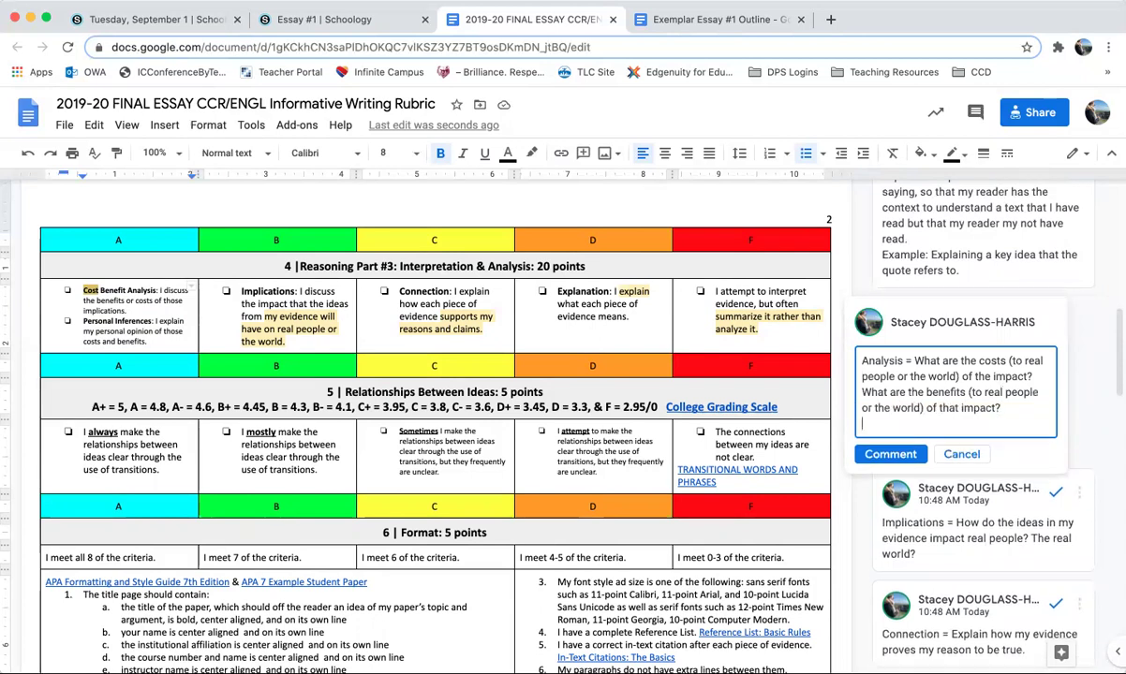
type("Inference: Wh")
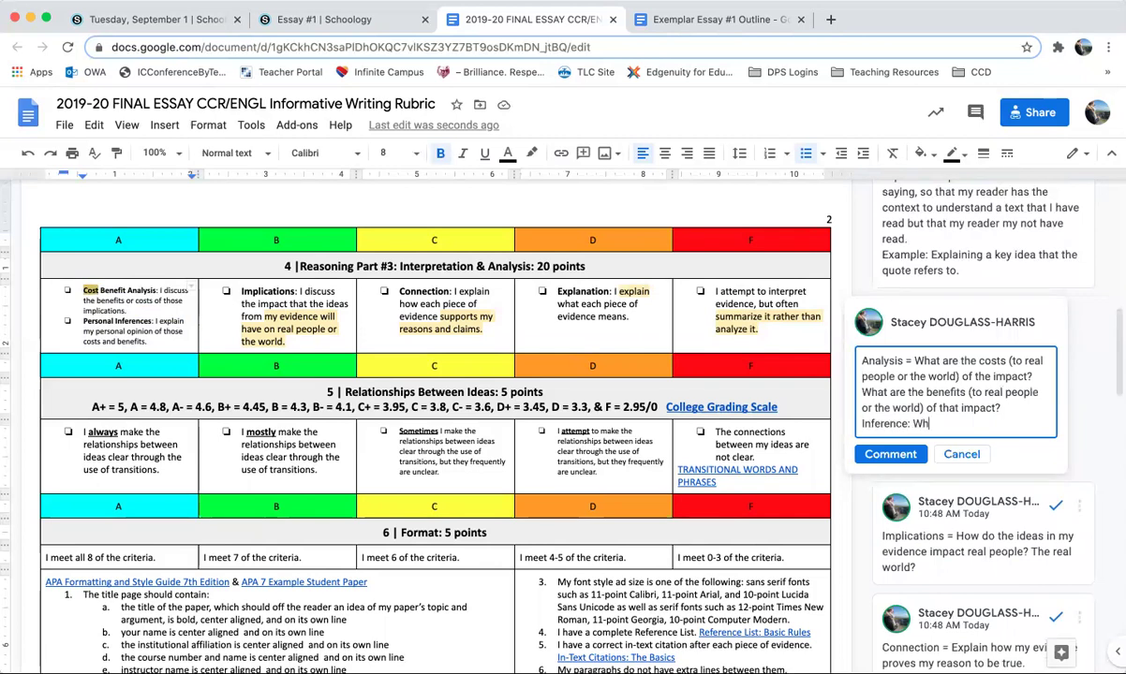
type("at's my o")
key("BackSpace")
type("my opinion of those")
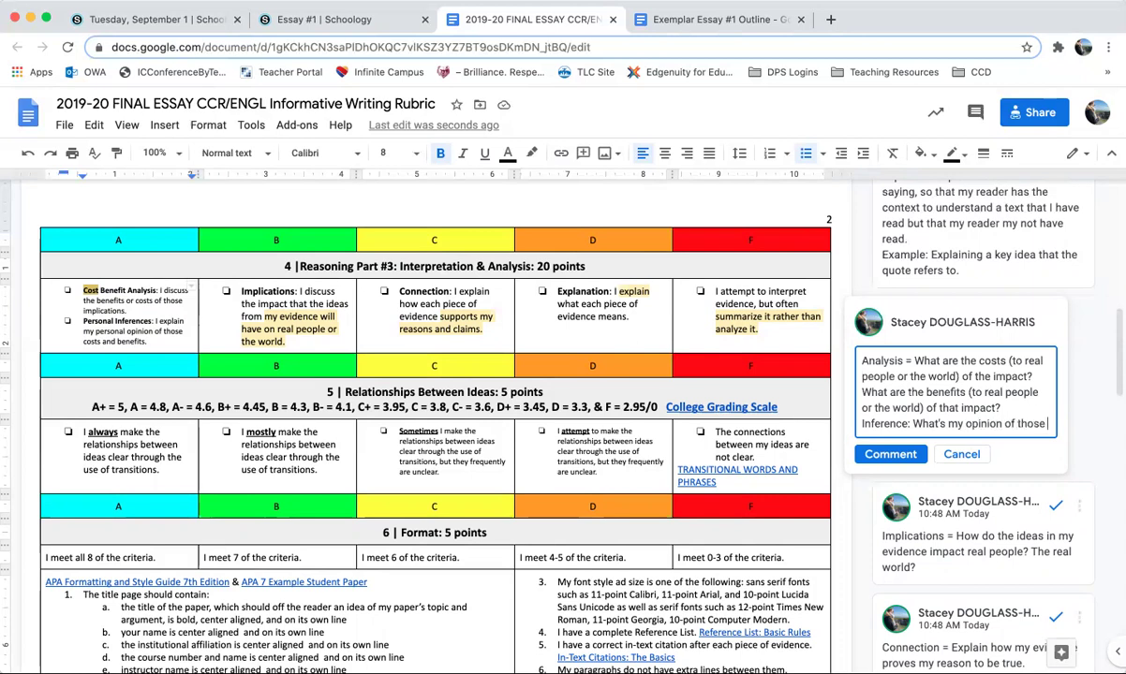
type(" costs and benefits?")
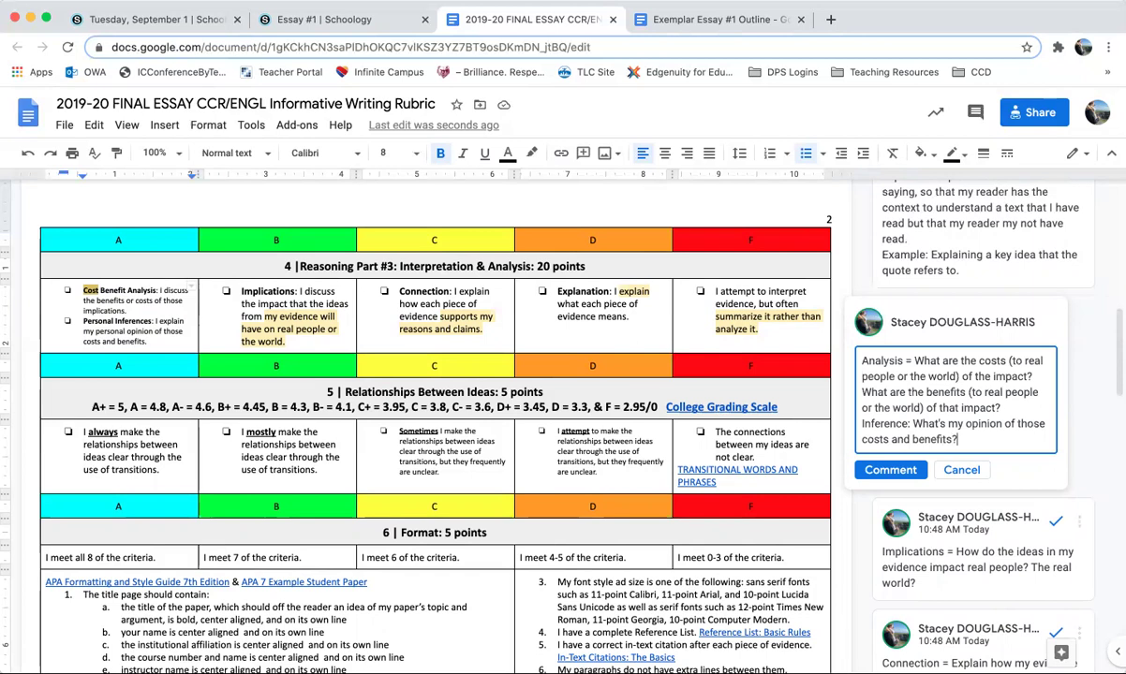
left_click(889, 469)
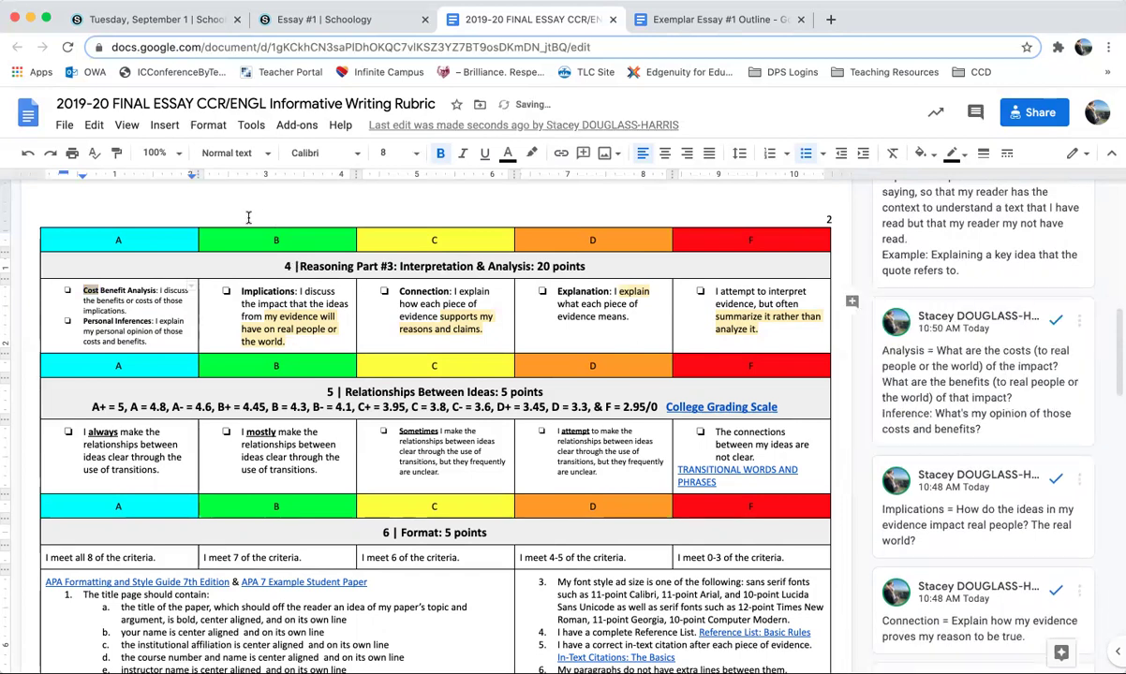
- Review the D-level and F-level comments, then open the Exemplar Essay #1 Outline document at 150% zoom
left_click(634, 294)
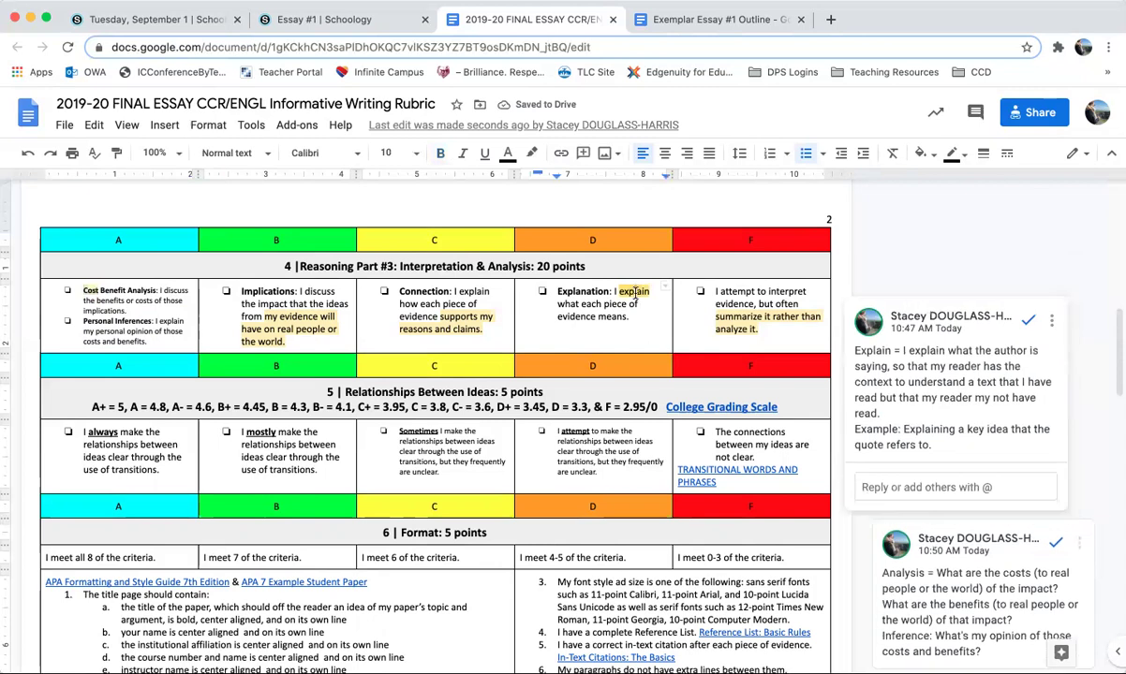
left_click(754, 315)
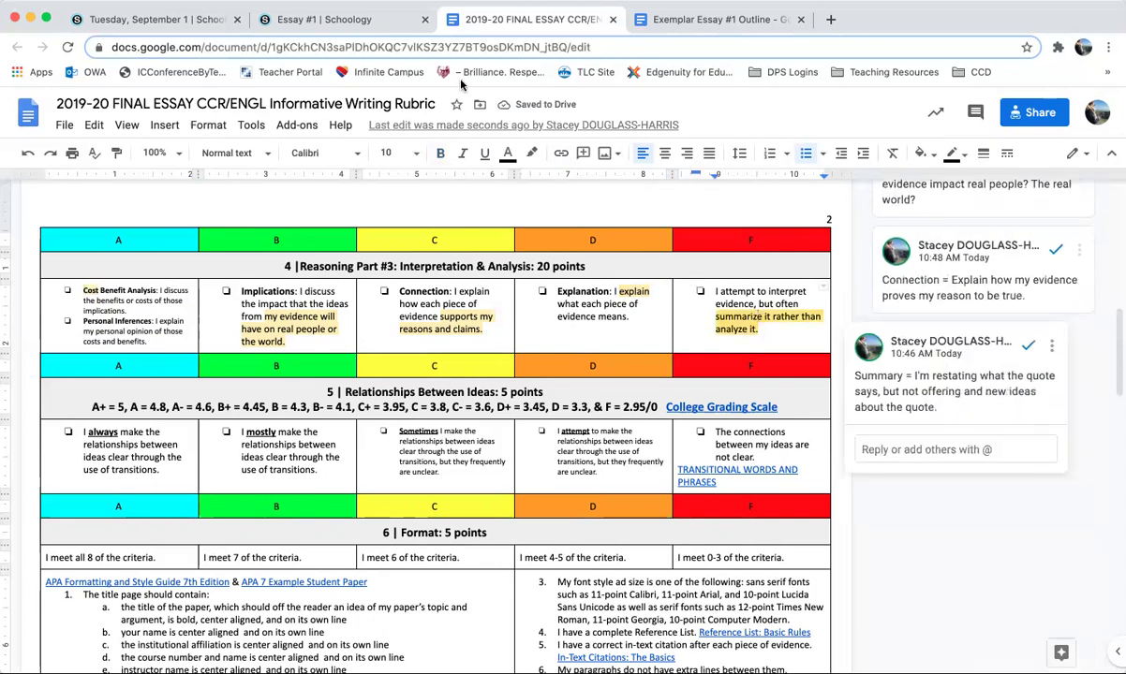
left_click(691, 20)
left_click(435, 272)
left_click(171, 154)
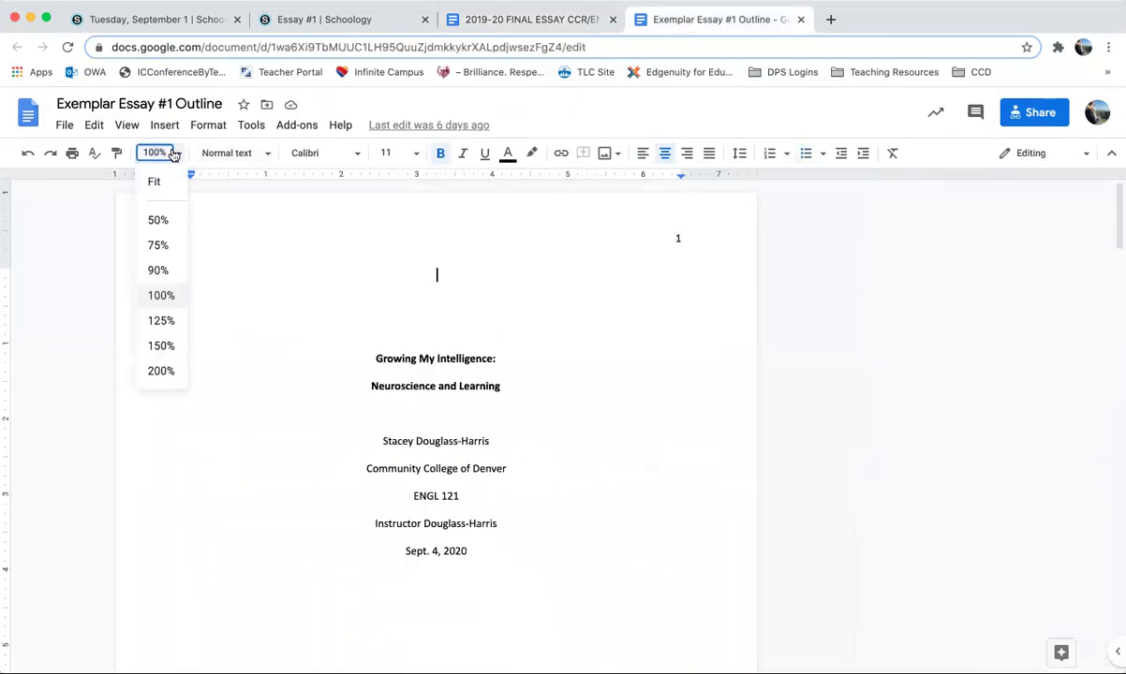
left_click(162, 346)
- Under question 3 of the outline, replace the two empty Quote items and the Paraphrase item with a single "Interpretation:" item
scroll(602, 387, "down", 5)
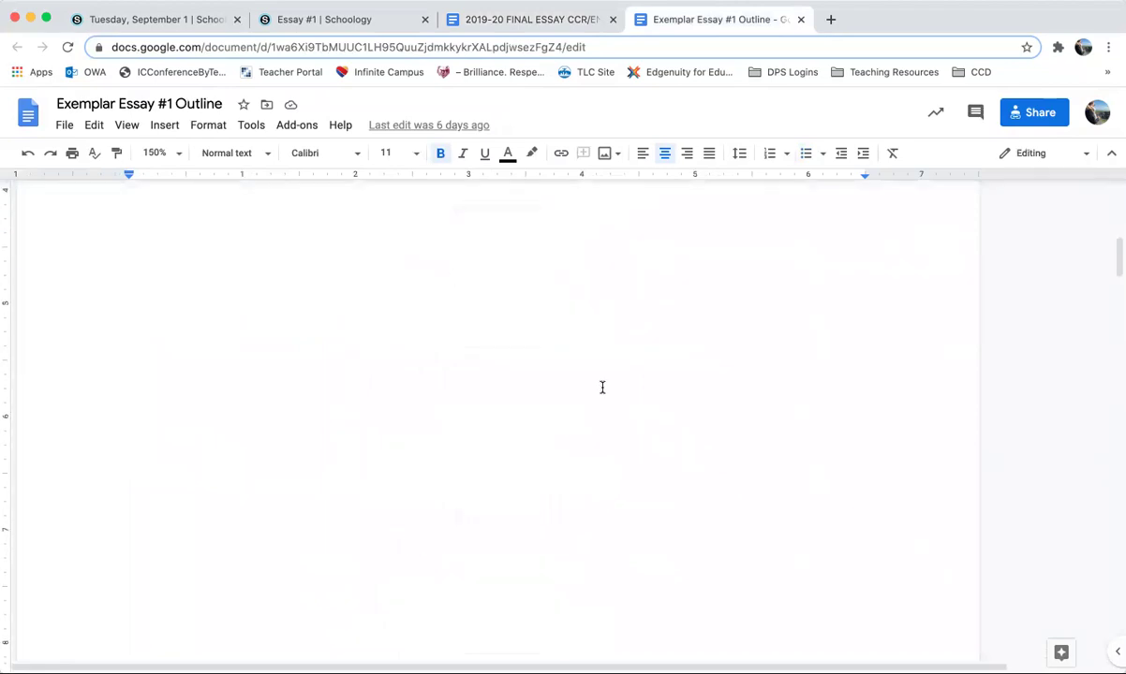
scroll(602, 387, "down", 5)
scroll(602, 387, "down", 1)
scroll(602, 386, "down", 5)
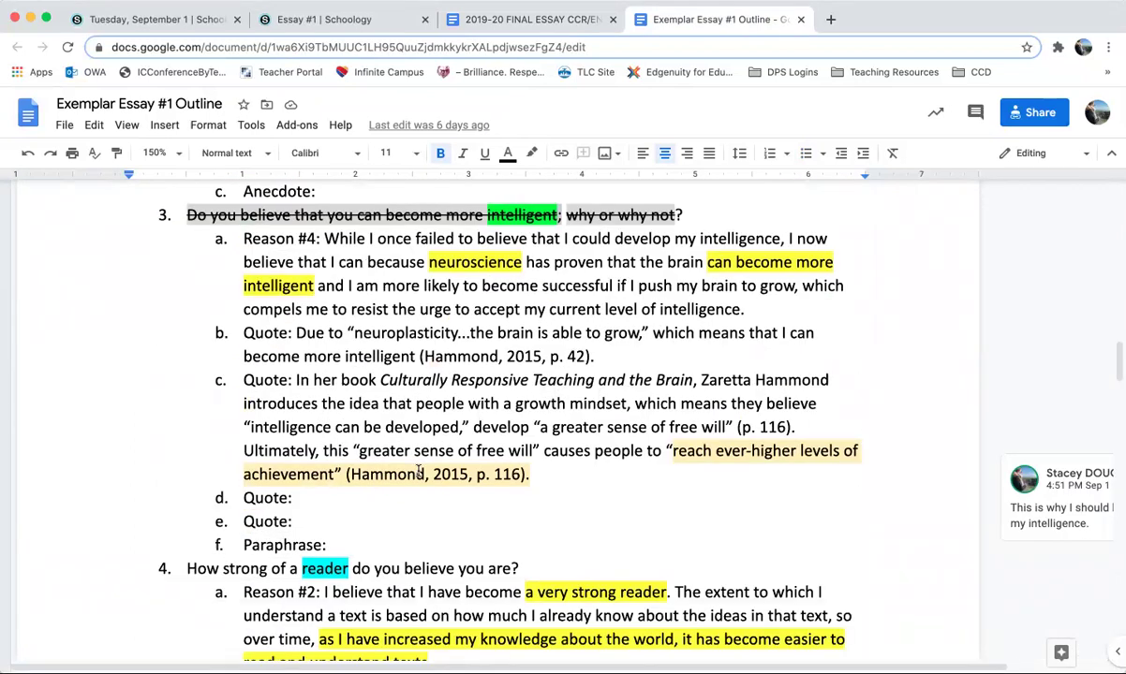
left_click_drag(330, 545, 239, 500)
key("BackSpace")
type("Interp")
key("Tab")
type(":")
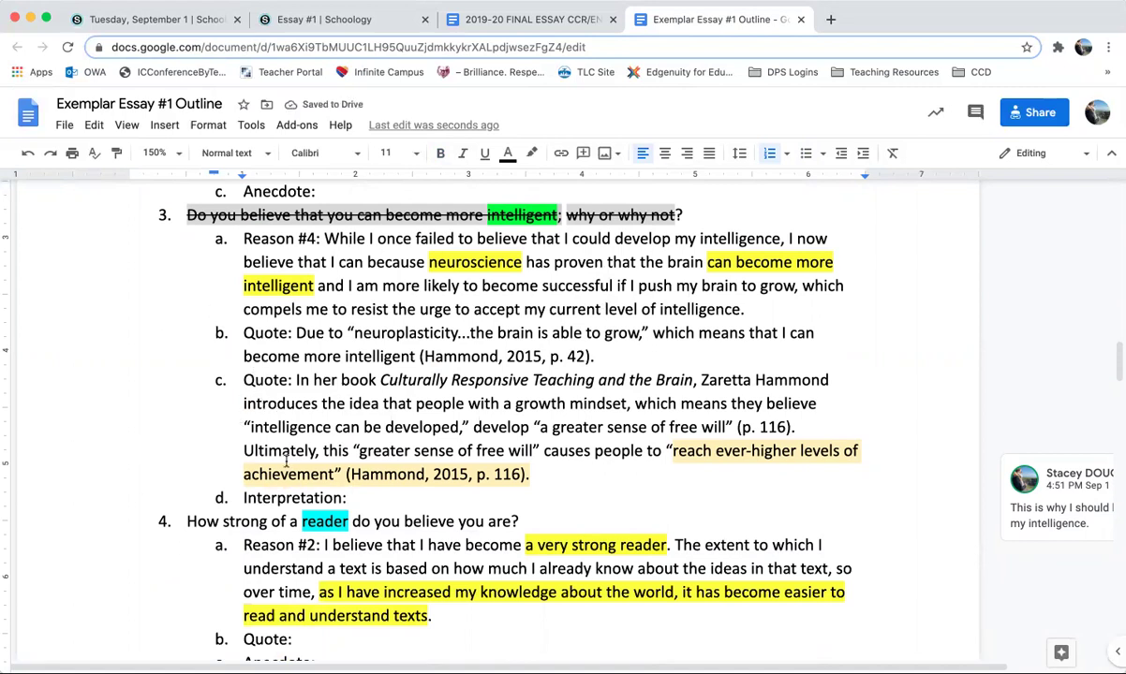
key("Return")
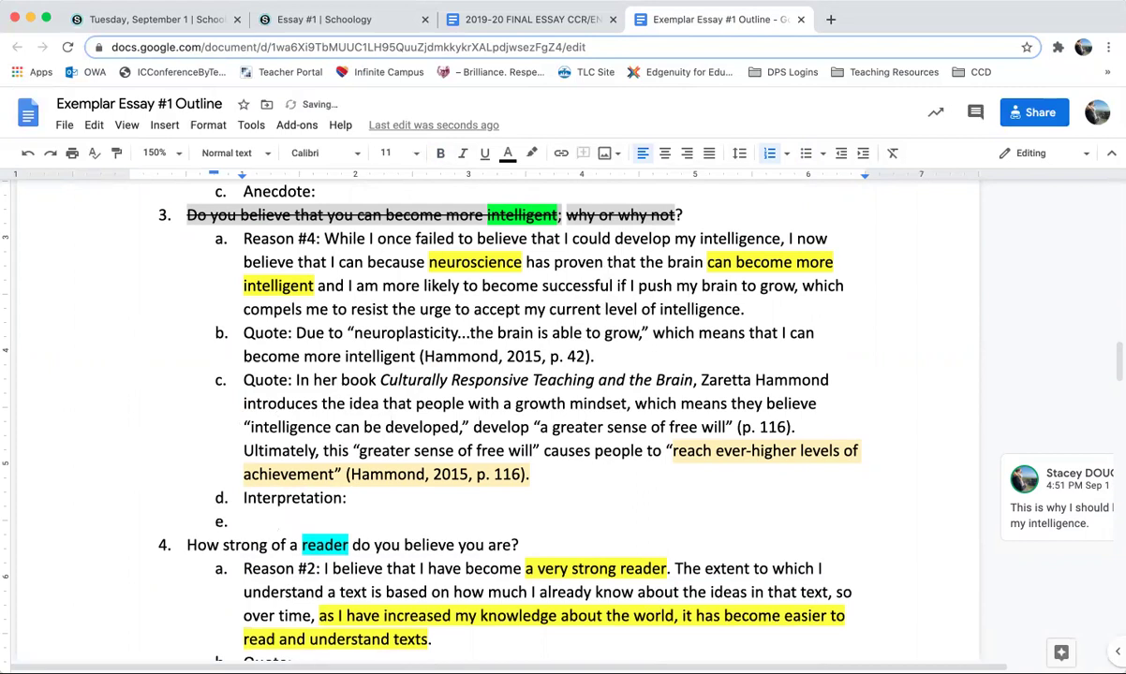
key("BackSpace")
key("BackSpace")
scroll(348, 441, "down", 2)
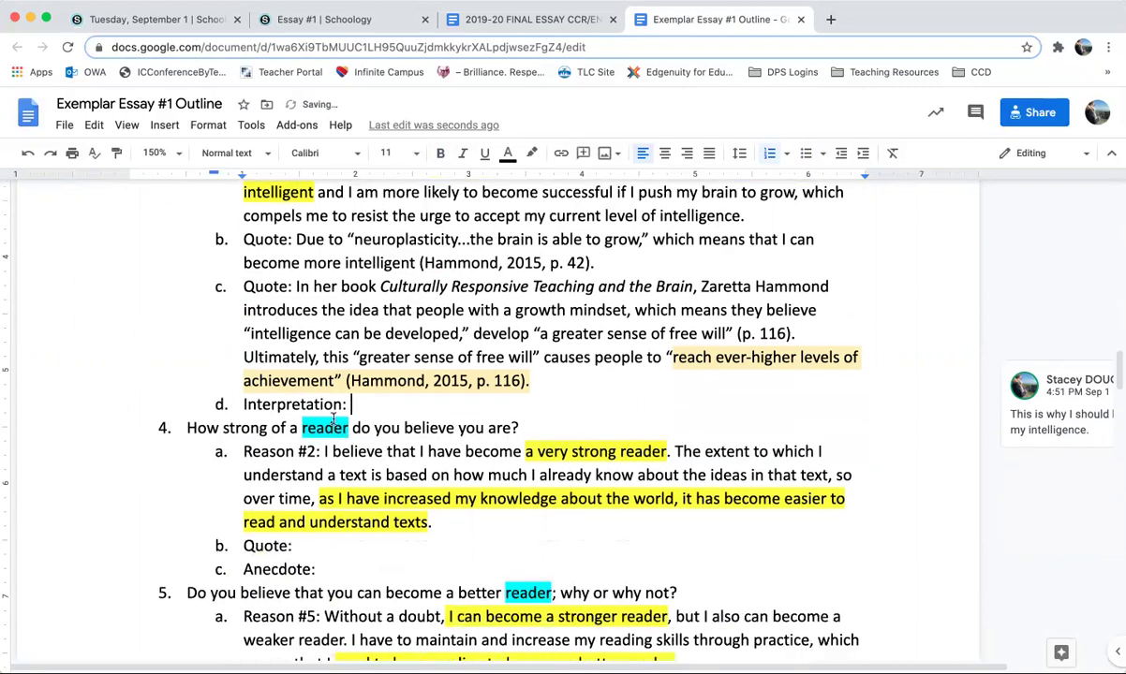
- Check the rubric's Interpretation & Analysis row, return to the outline, and insert an "Explanation:" item after the neuroplasticity quote
left_click(528, 21)
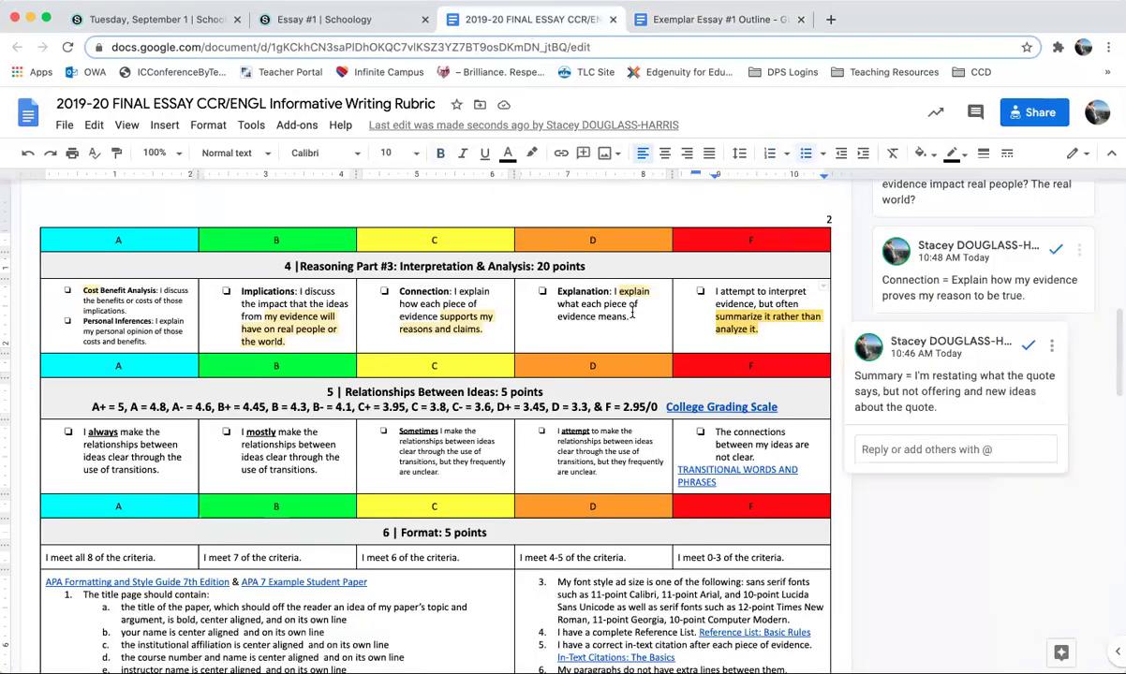
left_click(696, 19)
scroll(501, 274, "up", 1)
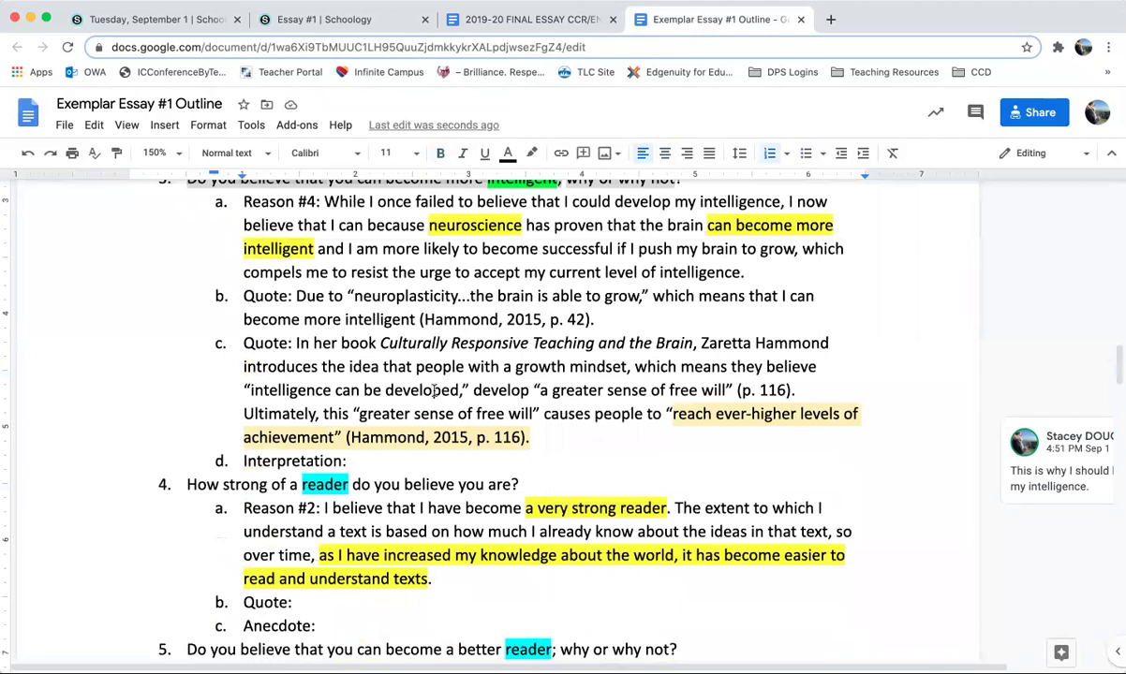
left_click(616, 313)
key("Return")
type("Ex")
key("Tab")
type(":")
- Change the "Interpretation" label at the end of question 3 to "Explanation" by copying the label already added above
double_click(293, 343)
key("ctrl+c")
double_click(281, 485)
key("ctrl+v")
double_click(343, 339)
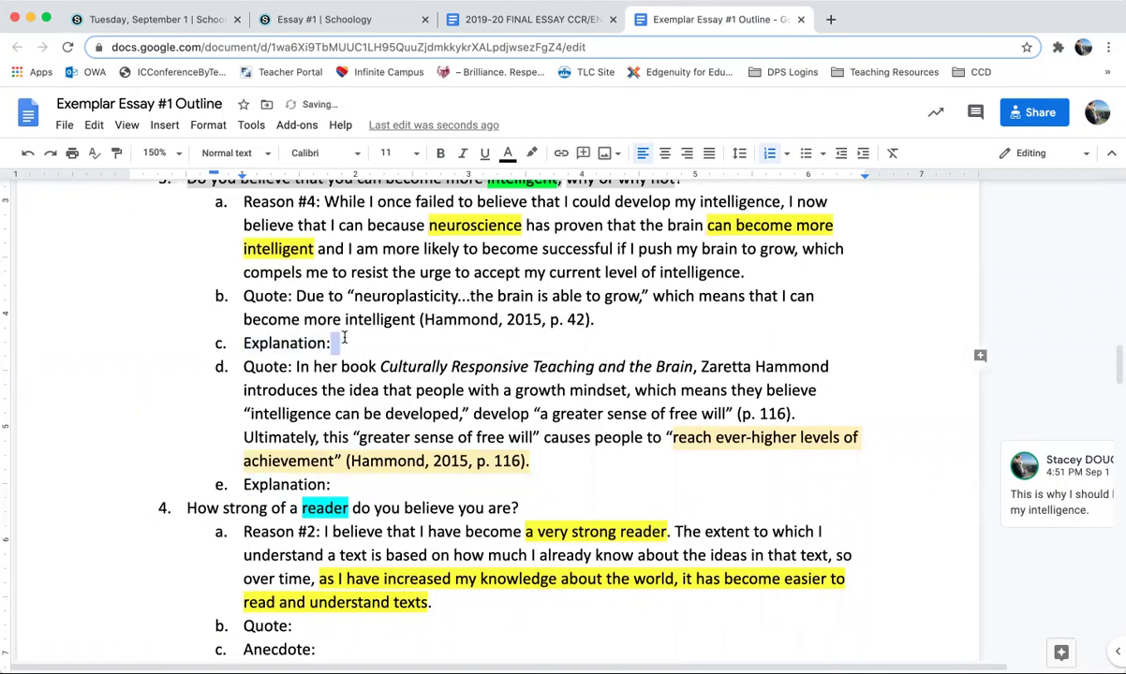
key("Right")
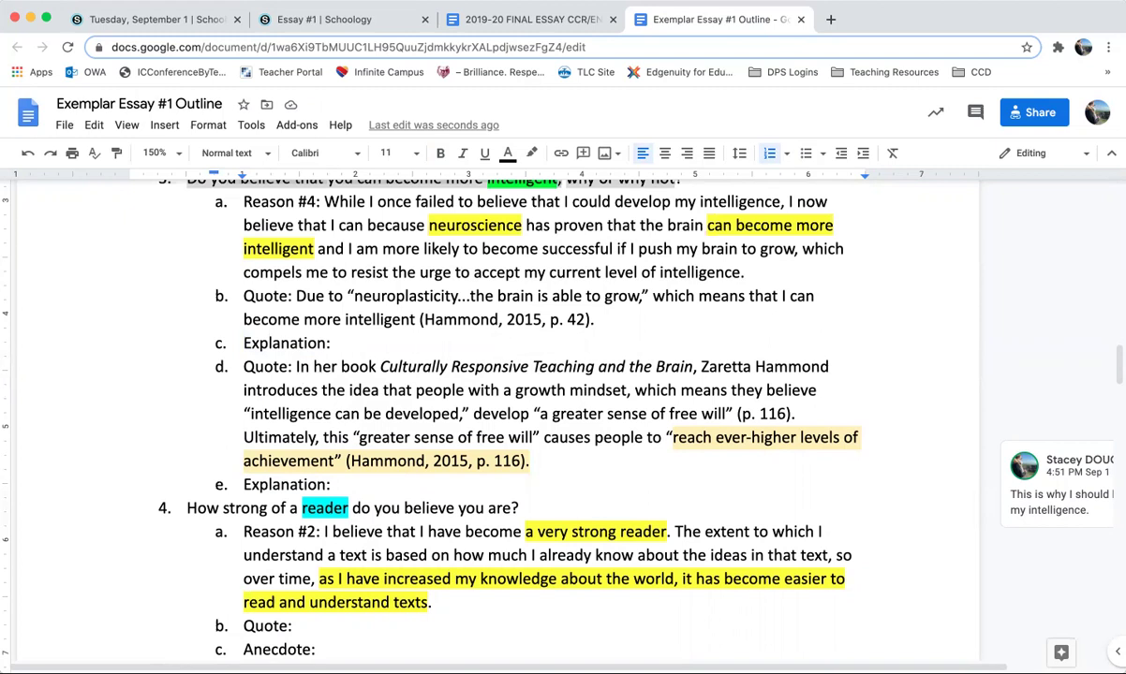
- Relabel the neuroplasticity quote item under question 3 as "Quote/Explanation:"
left_click_drag(598, 319, 240, 299)
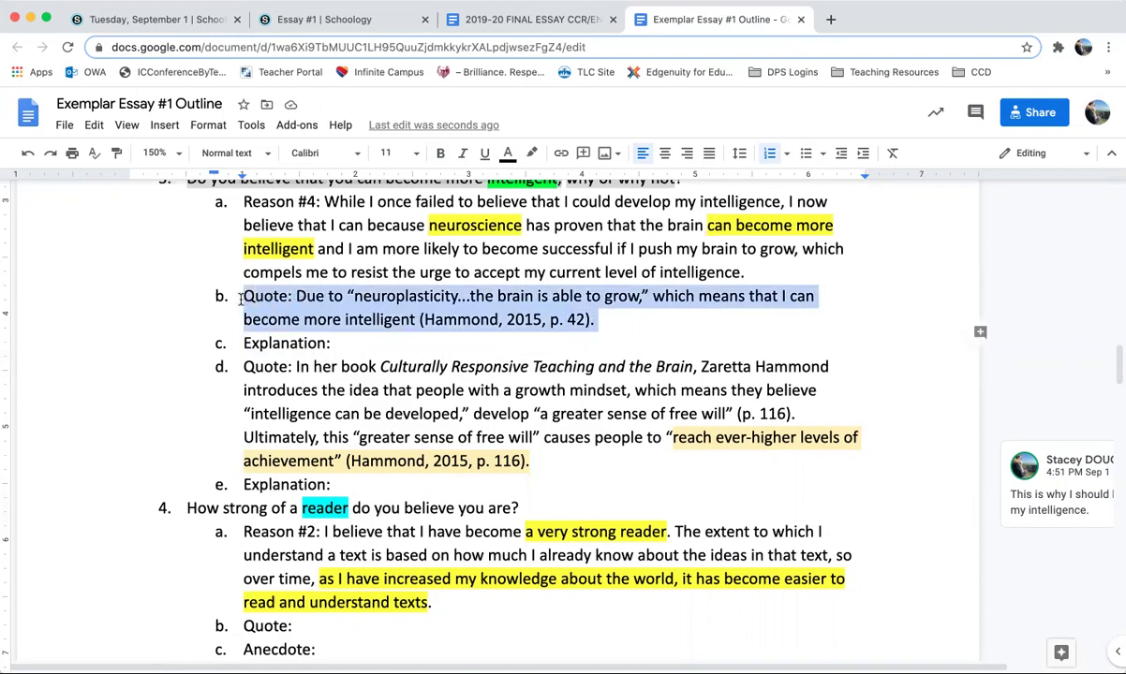
double_click(273, 343)
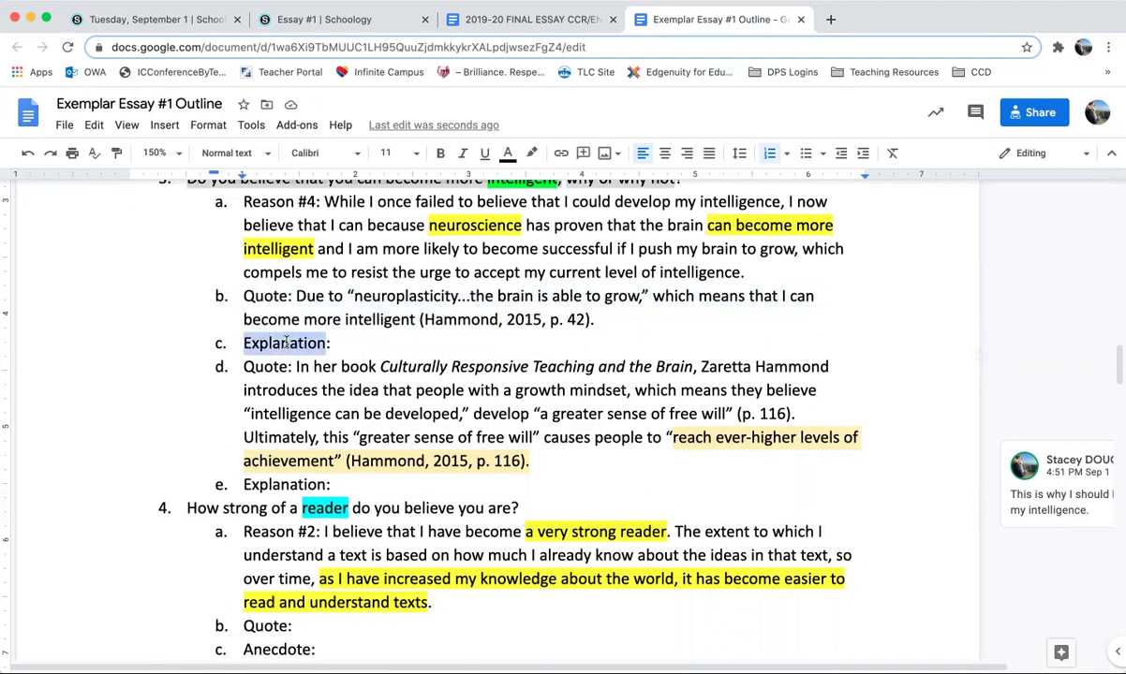
key("ctrl+c")
left_click(291, 296)
key("BackSpace")
type("/")
key("ctrl+v")
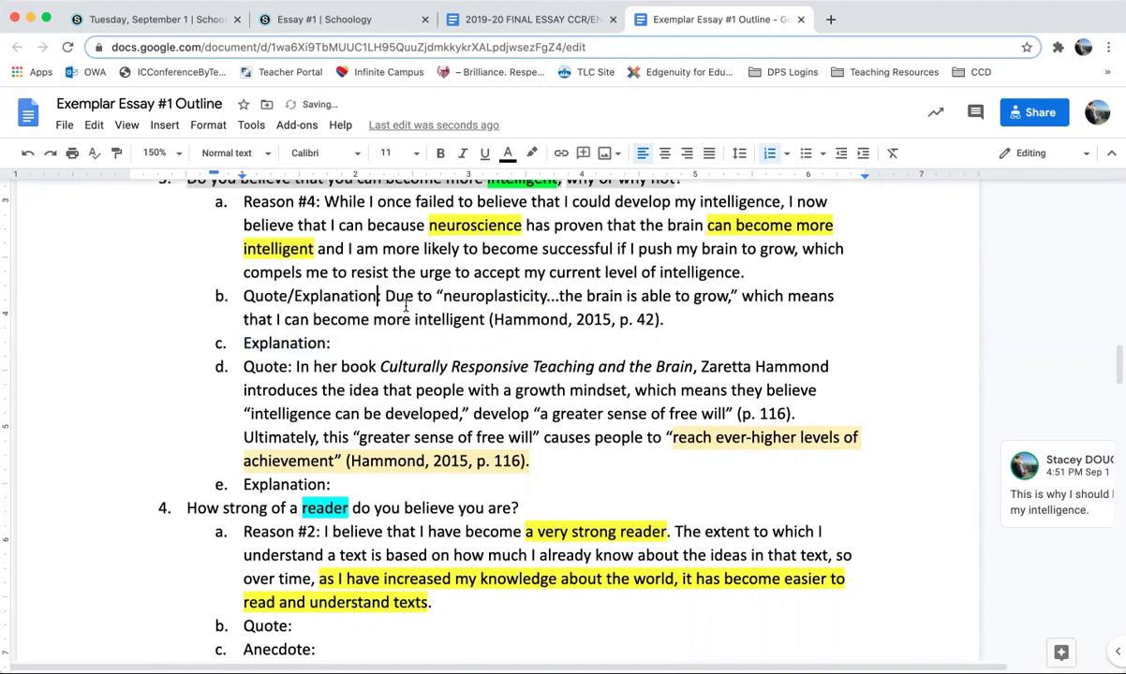
type(":")
- Examine how the neuroplasticity item joins its quoted words to the explanation beginning with "which means"
left_click_drag(436, 297, 832, 318)
left_click(719, 296)
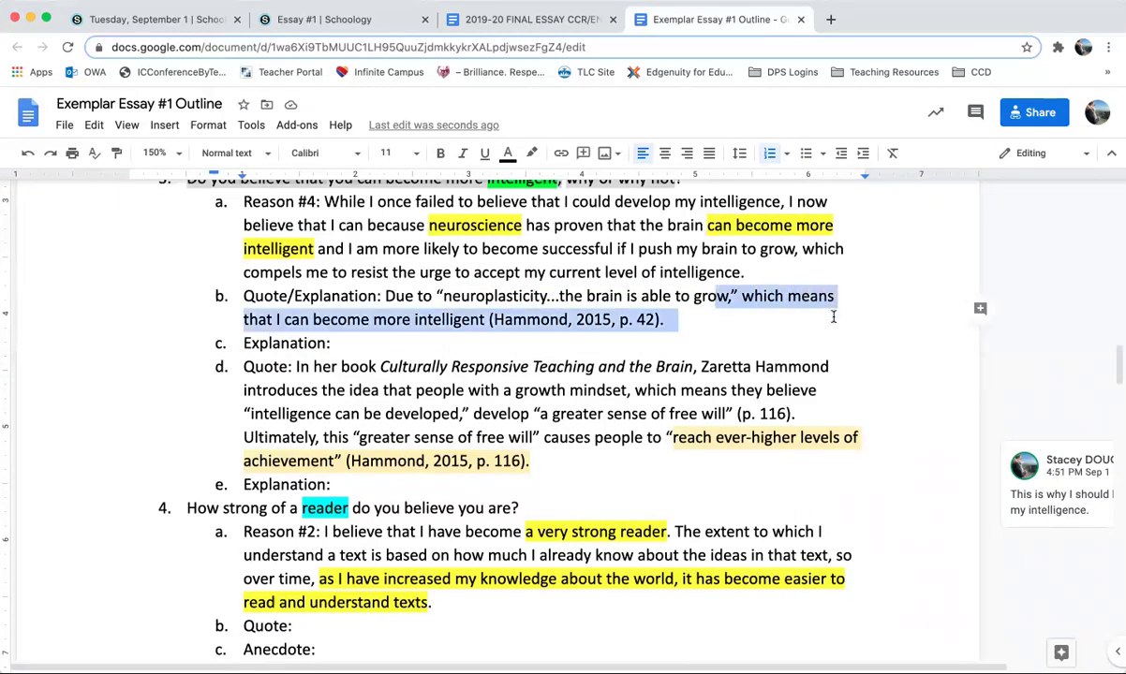
left_click(726, 296)
double_click(758, 296)
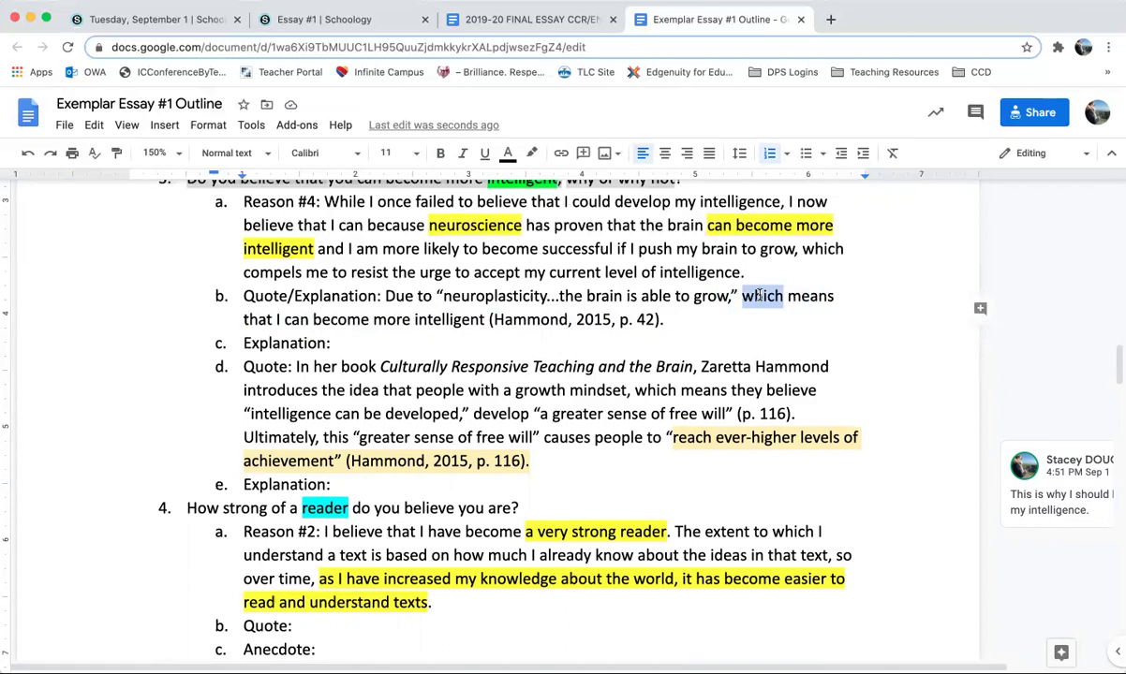
left_click(640, 296)
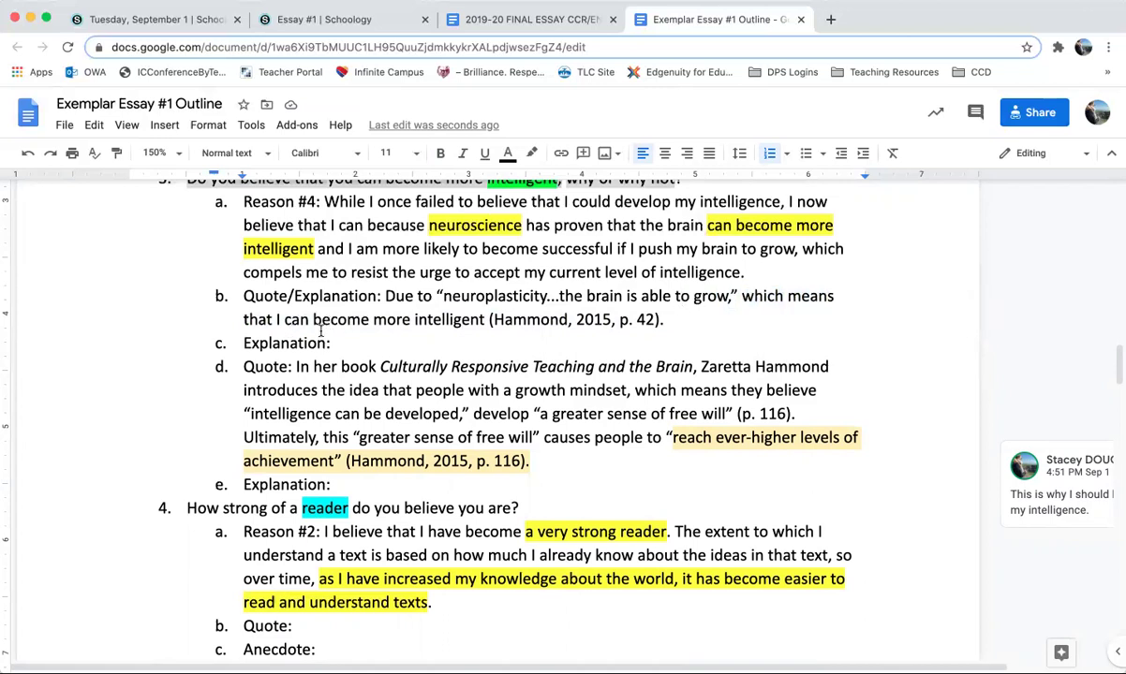
left_click_drag(739, 296, 585, 298)
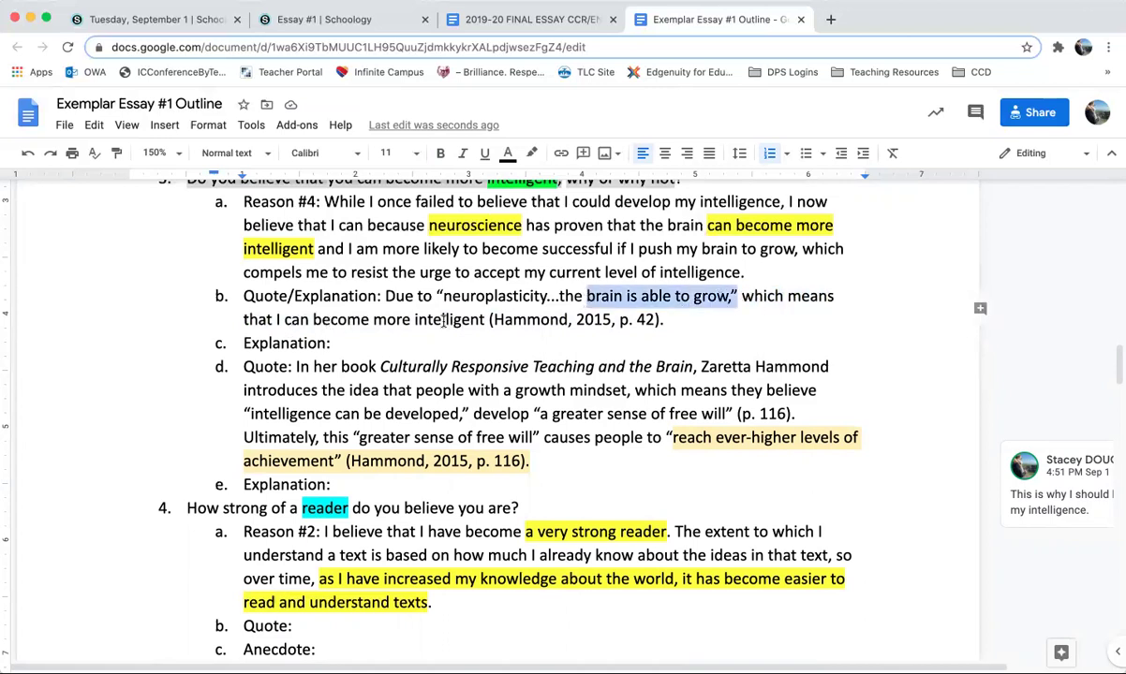
left_click(441, 320)
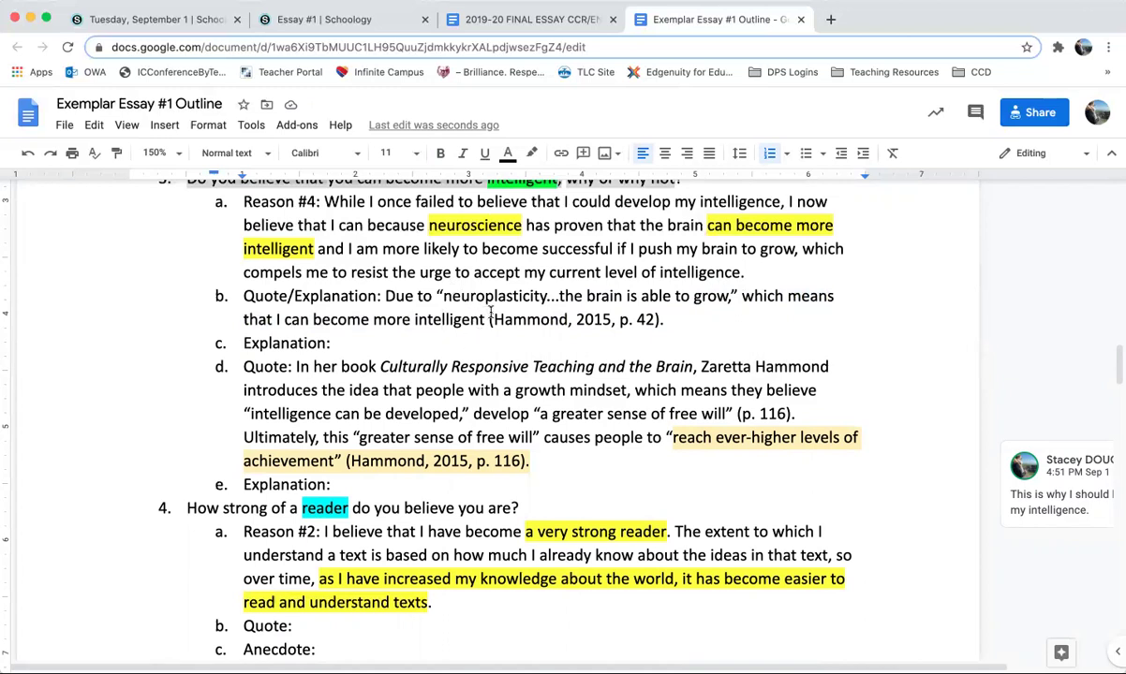
- After the neuroplasticity quote's citation, add "The brain becomes smarter by growing more dendrites that enable more communication between neurons"
left_click_drag(666, 320, 683, 321)
type("The brai")
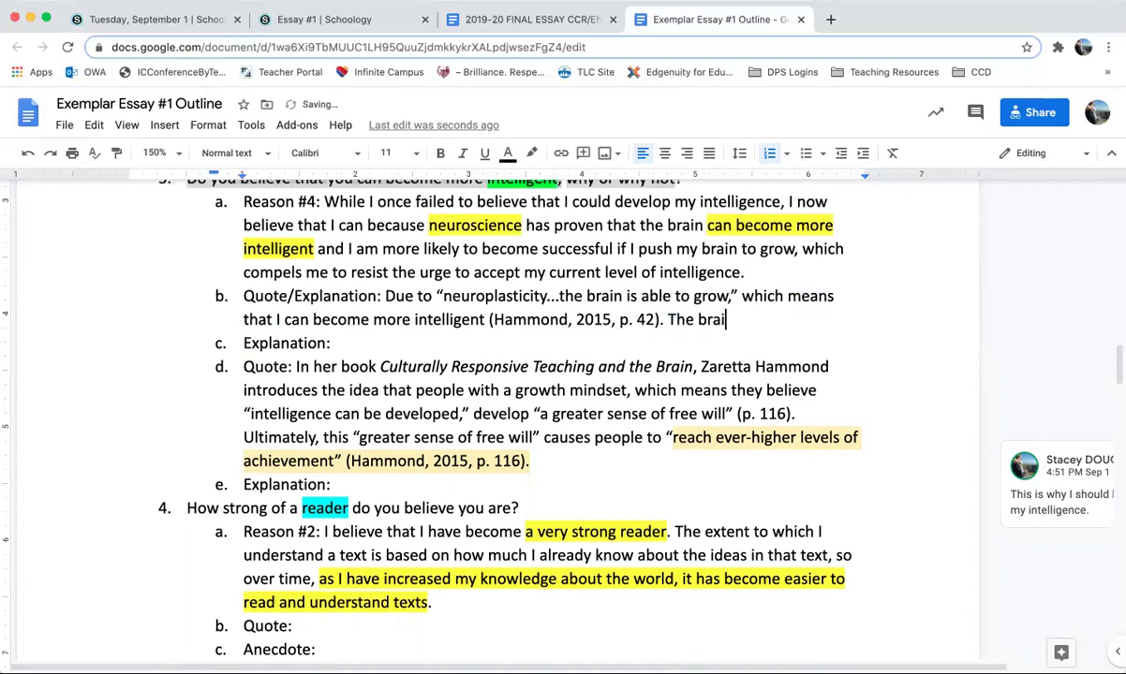
type("n becomes sma")
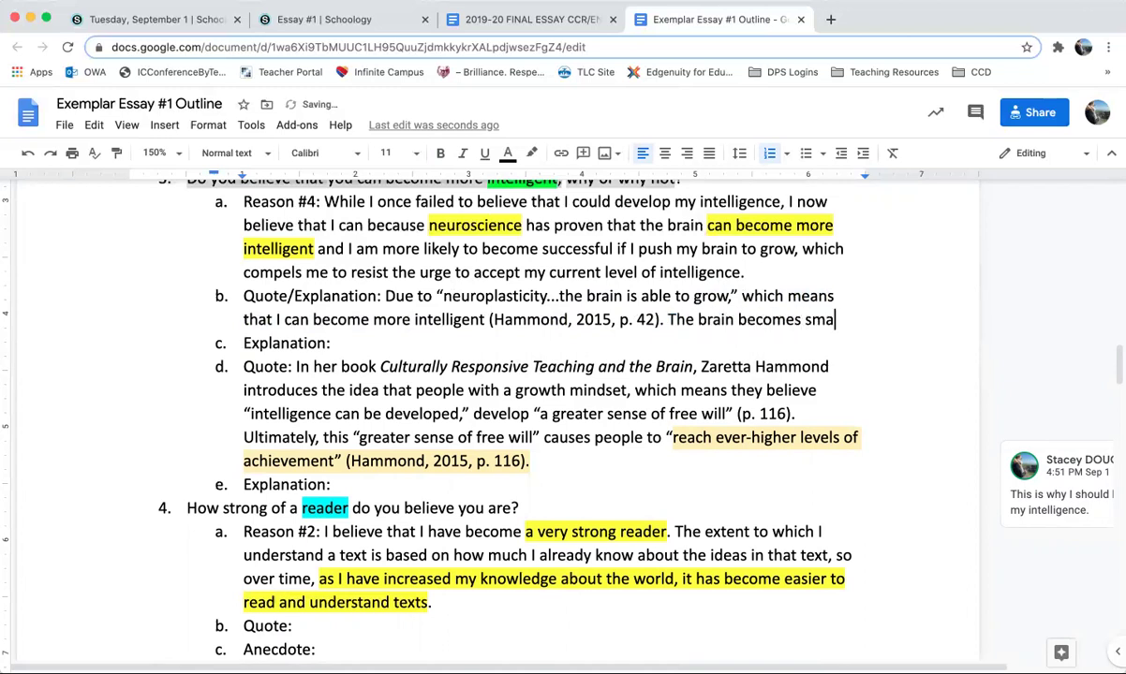
type("rter by g")
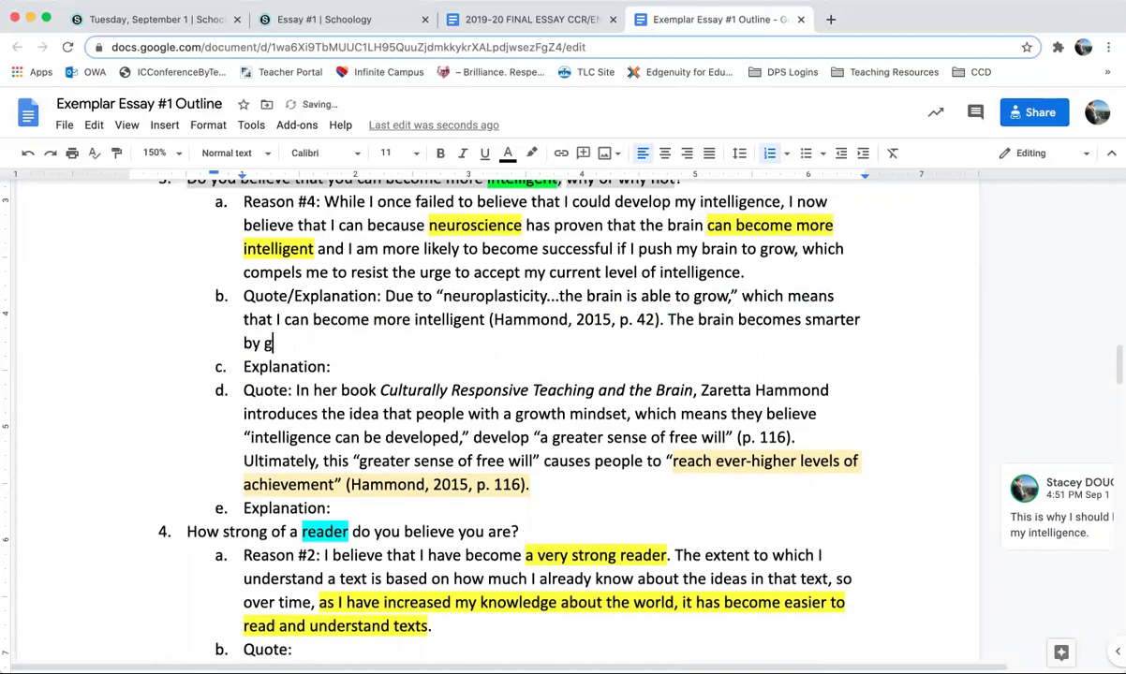
key("BackSpace")
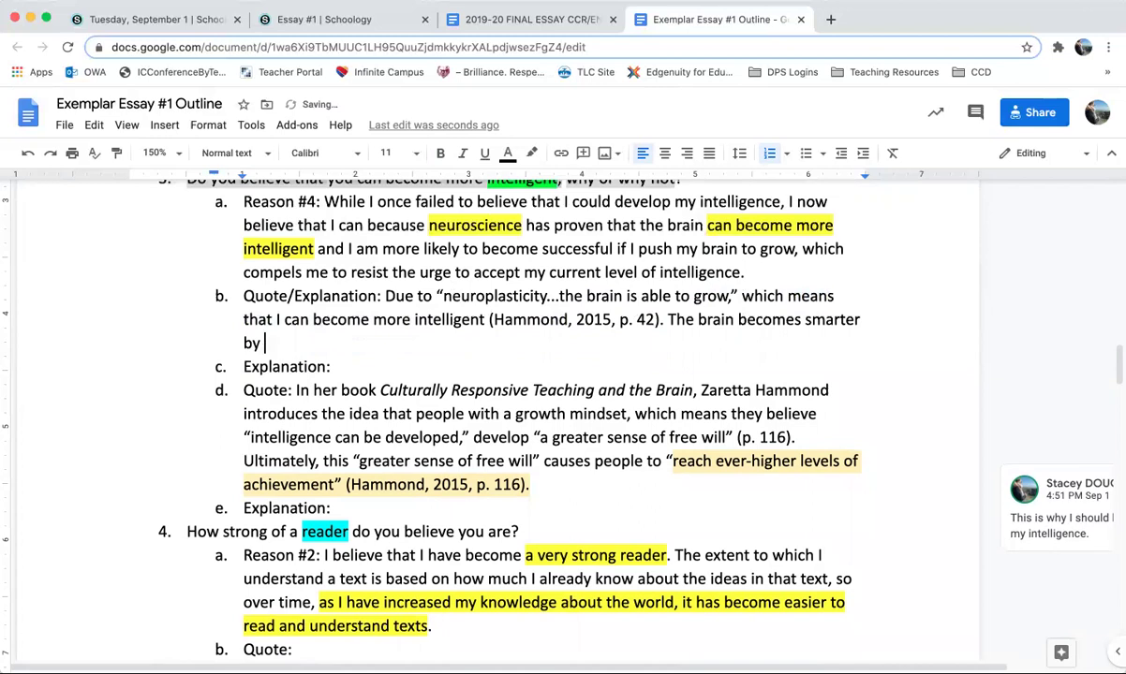
type("growing more dend")
type("rit")
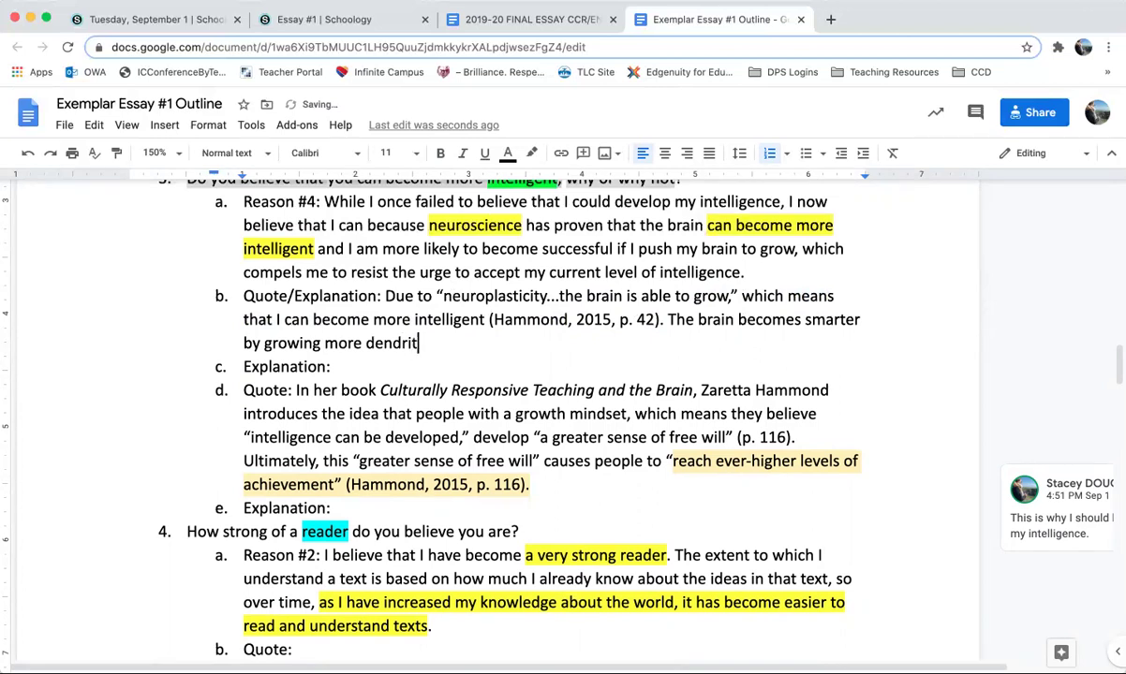
type("es that enable mo")
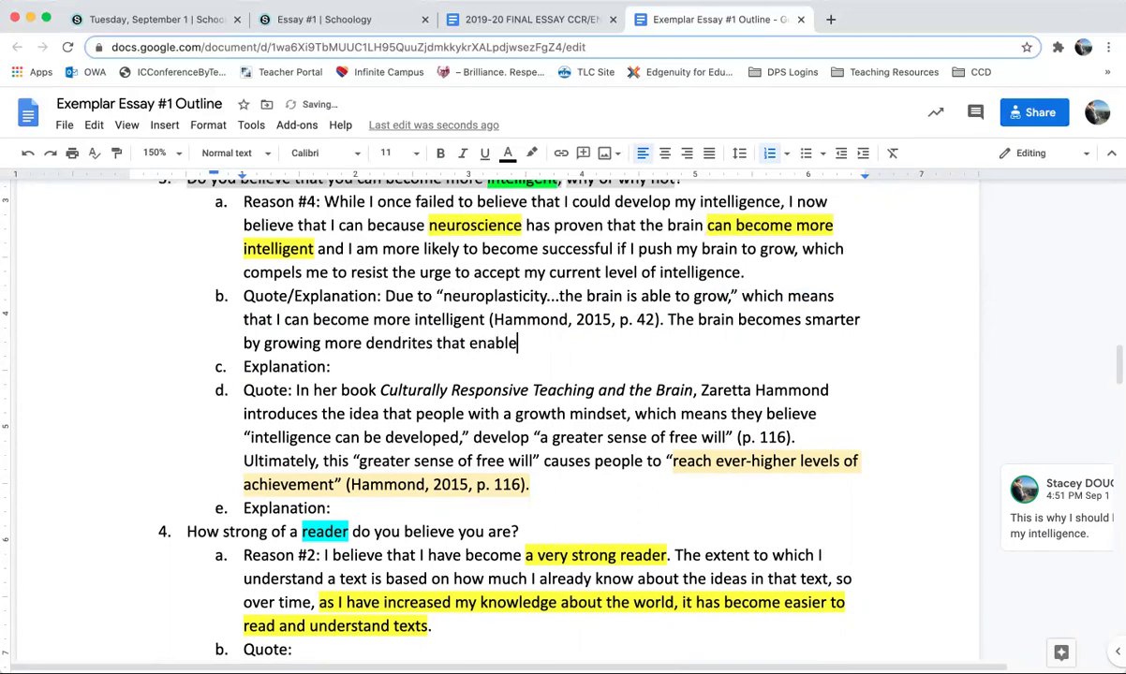
key("BackSpace")
type("more communication between")
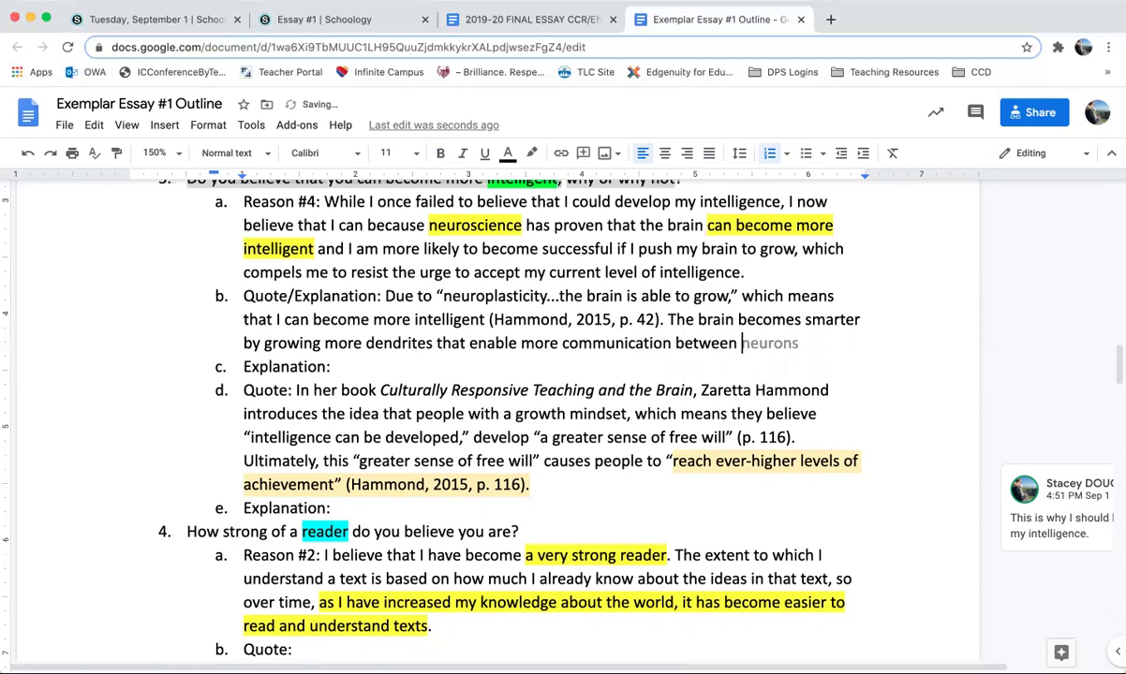
key("Tab")
- End that sentence with a period and add "If I have more neurons, then I have more grey matter."
type(". If I j")
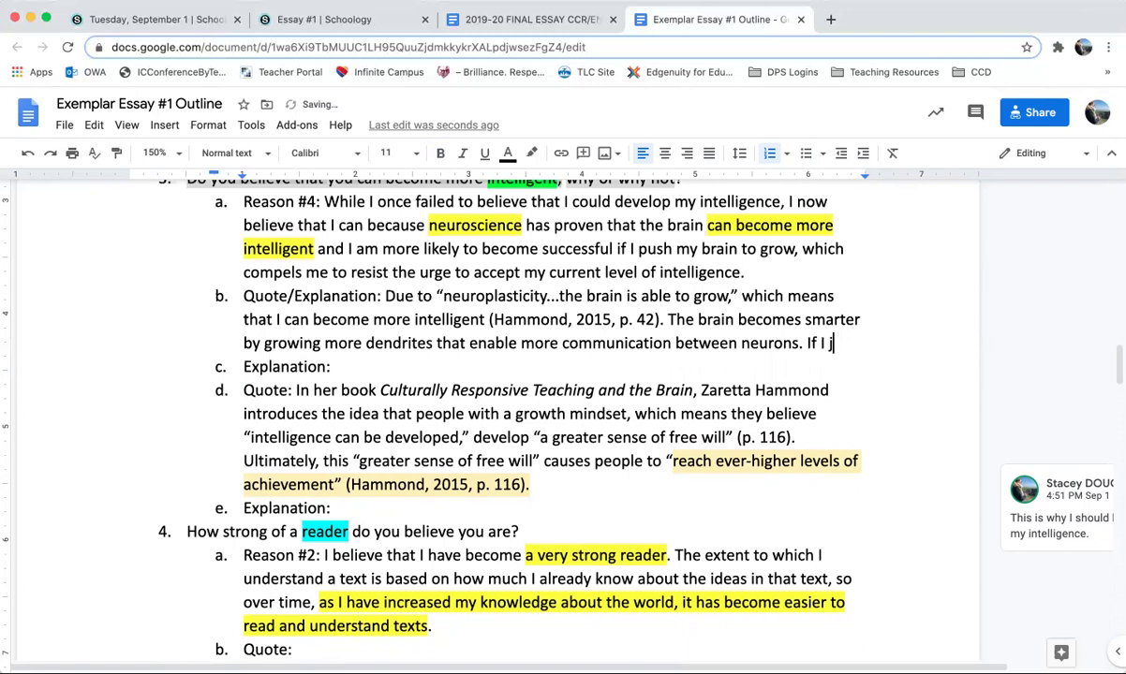
key("BackSpace")
type("have more")
key("Tab")
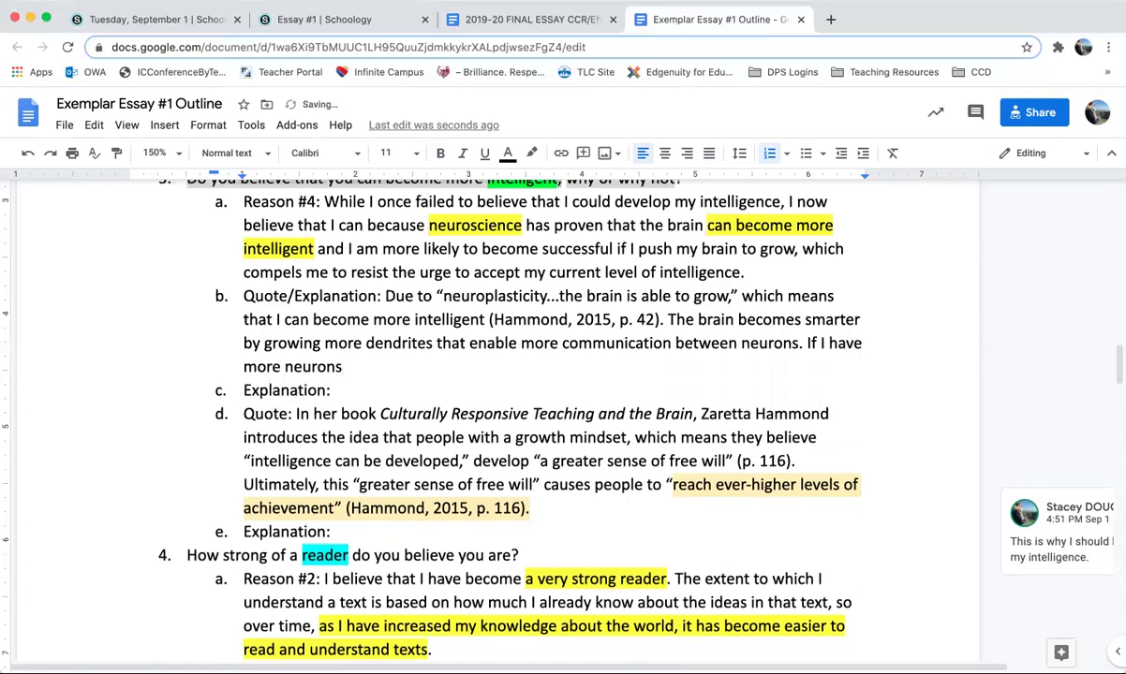
type(", then I ca")
key("BackSpace")
key("BackSpace")
type("have mo")
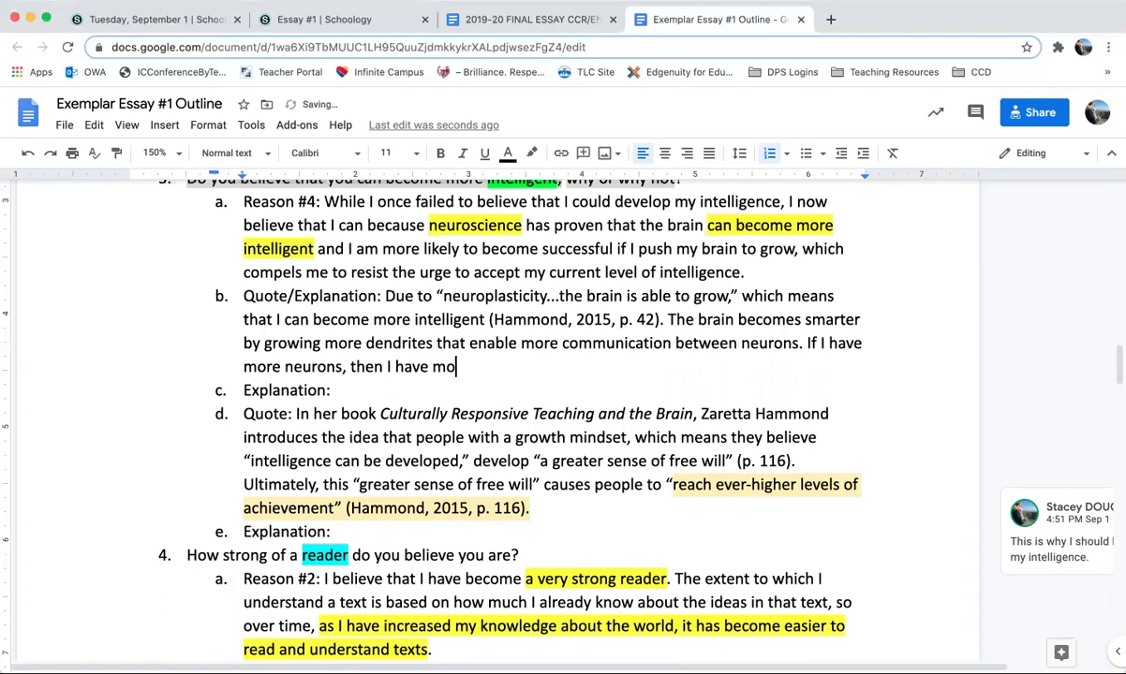
type("re grey matter.")
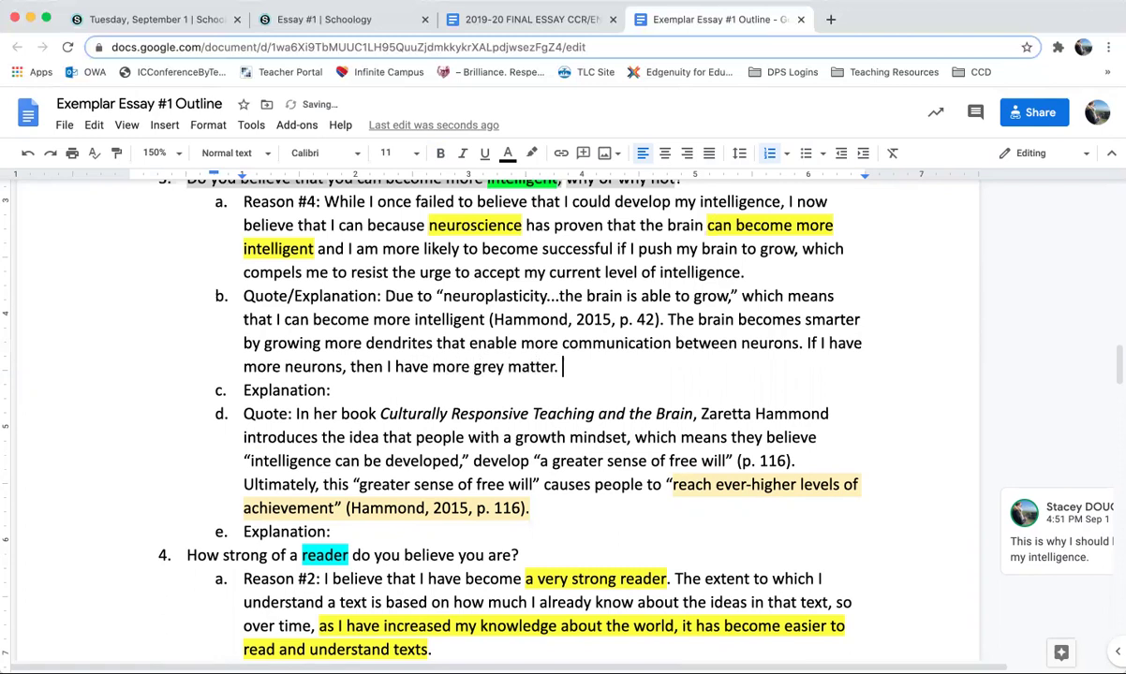
left_click_drag(825, 336, 806, 343)
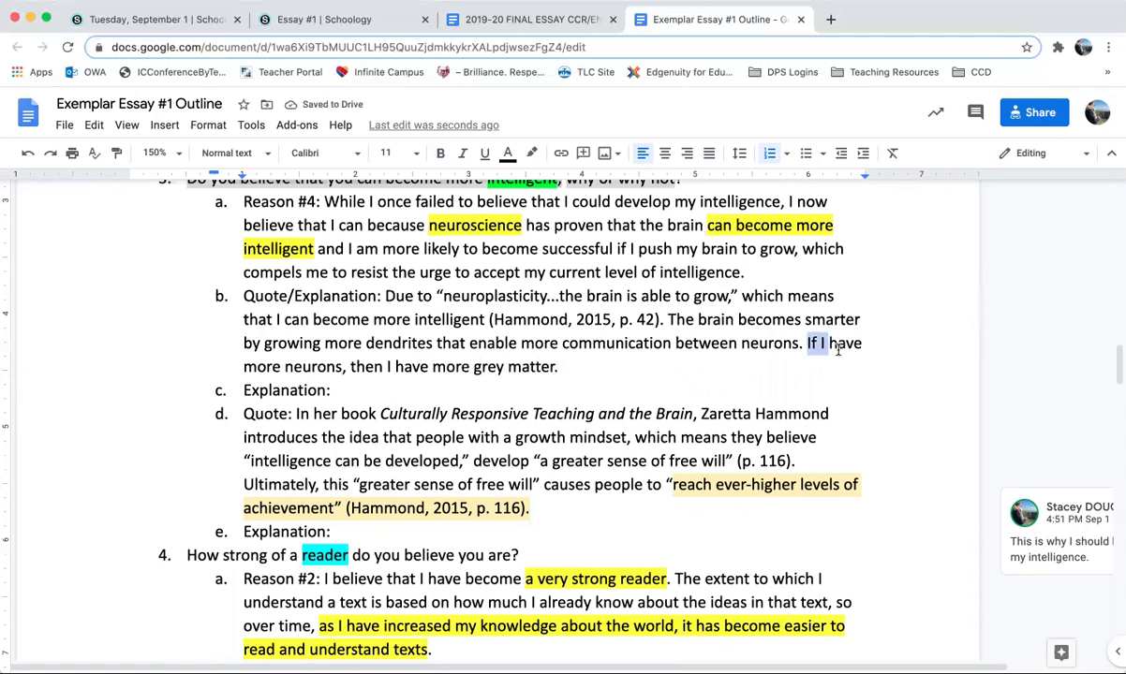
double_click(636, 358)
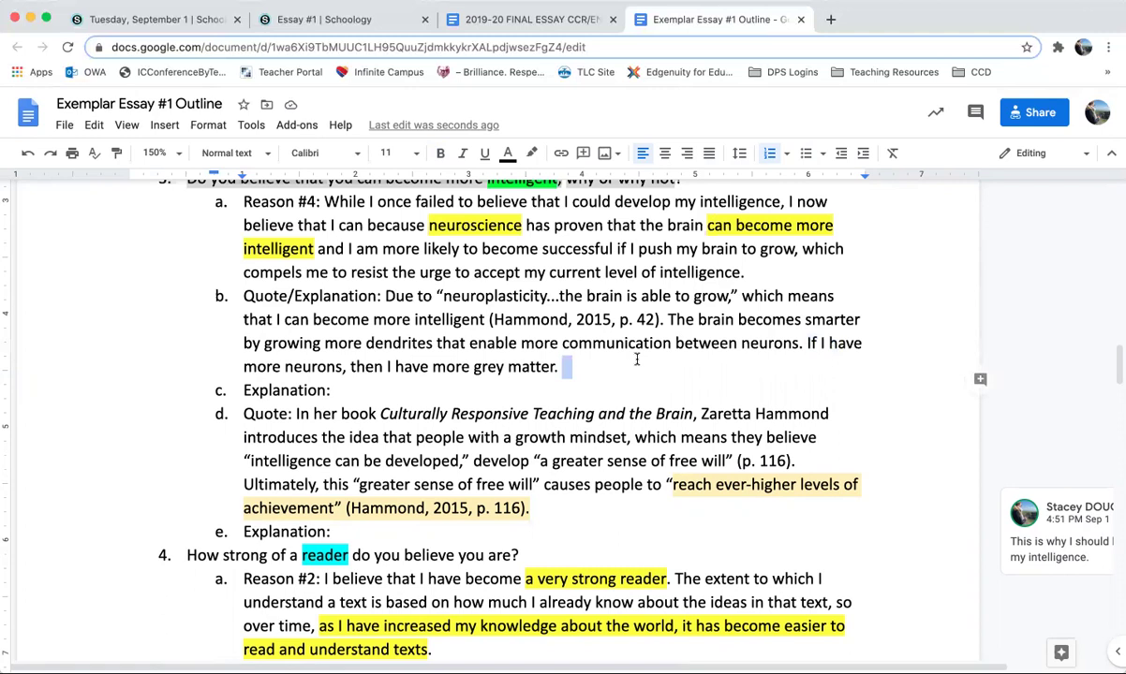
key("BackSpace")
key("BackSpace")
type(", and")
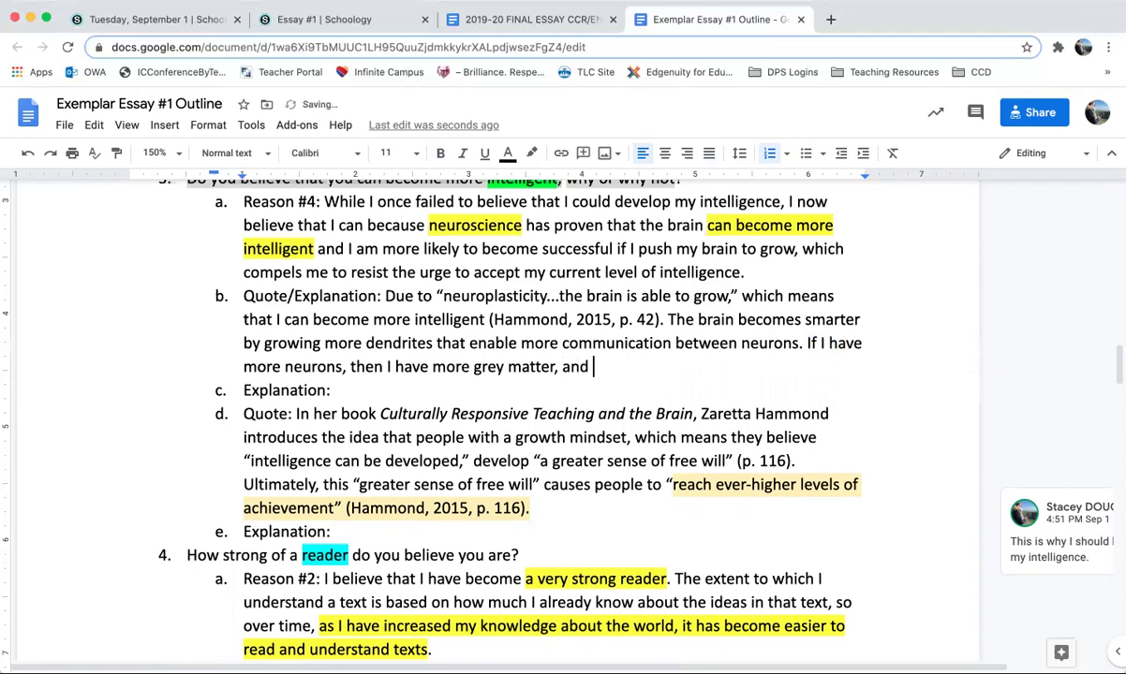
type(" with more grey matter")
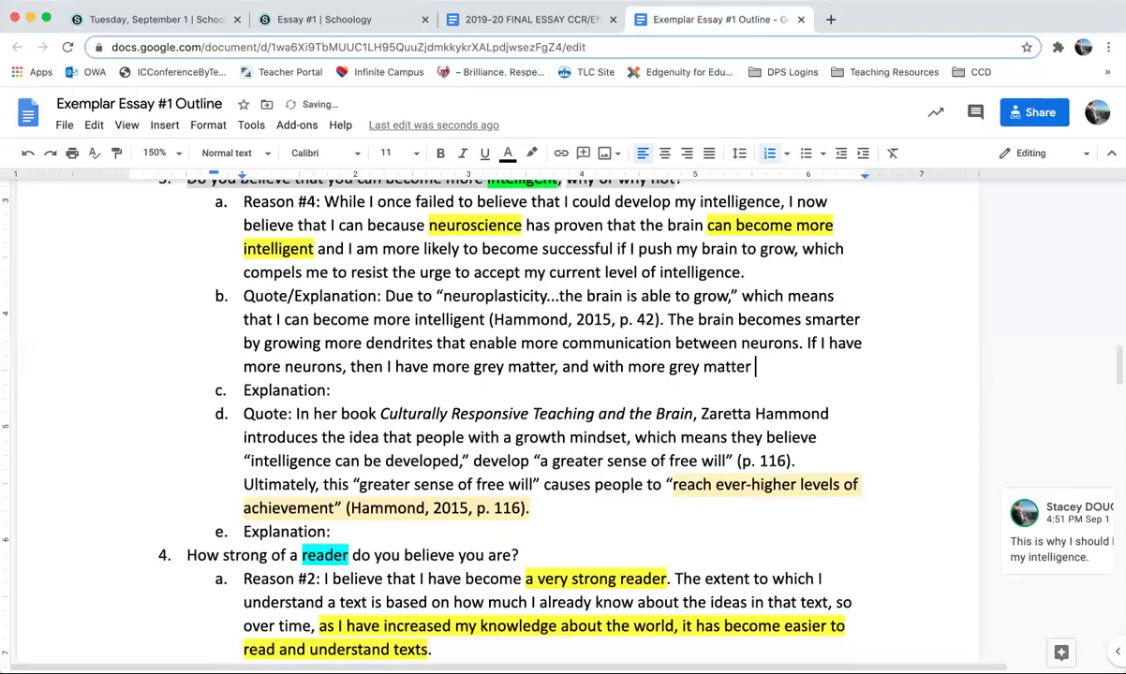
left_click_drag(558, 366, 752, 367)
key("BackSpace")
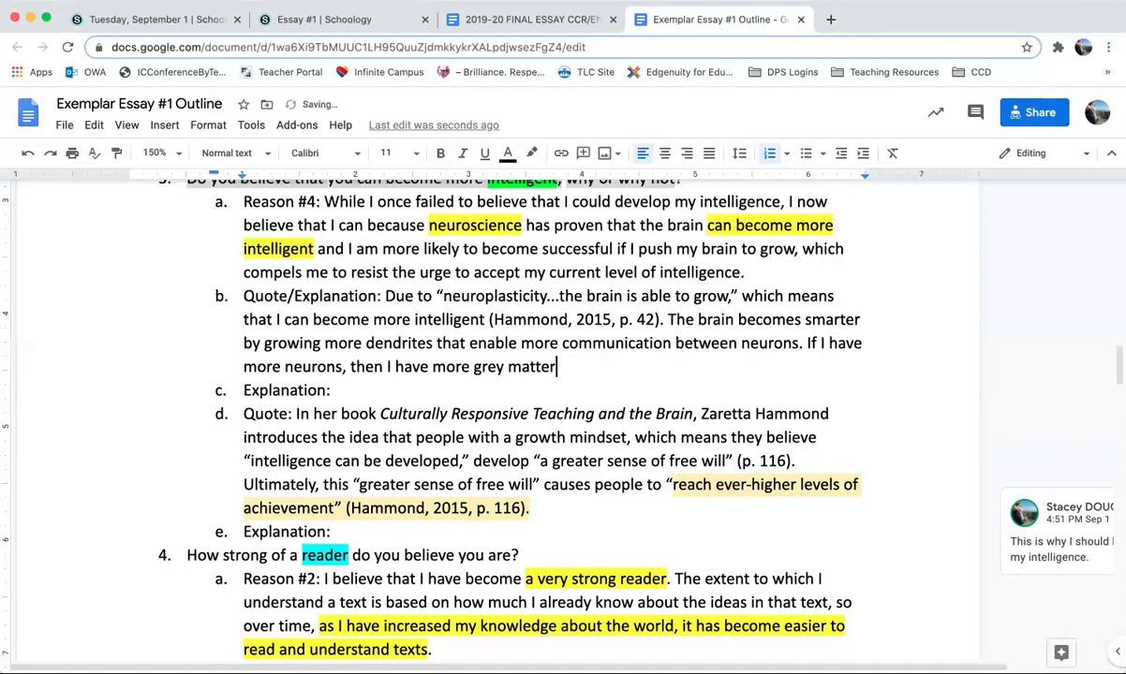
- Extend the grey matter sentence with ", and I can grow more dendrites by engaging in challenging thinking."
key("BackSpace")
key("BackSpace")
type(", and I can grow ")
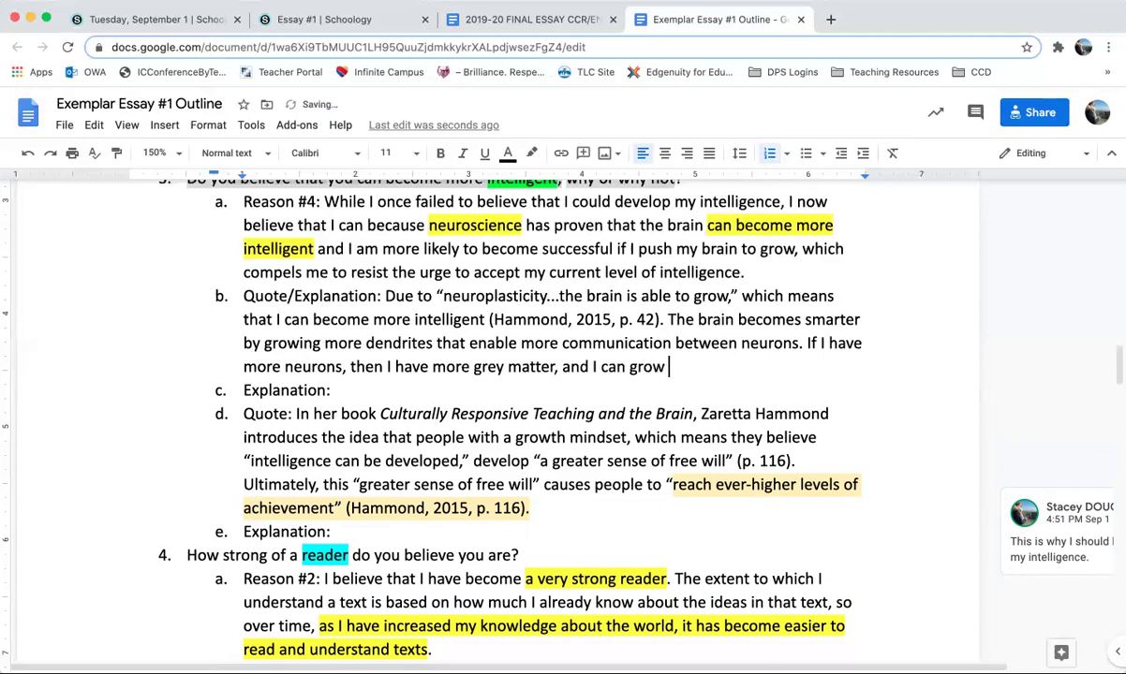
type("more dendrite")
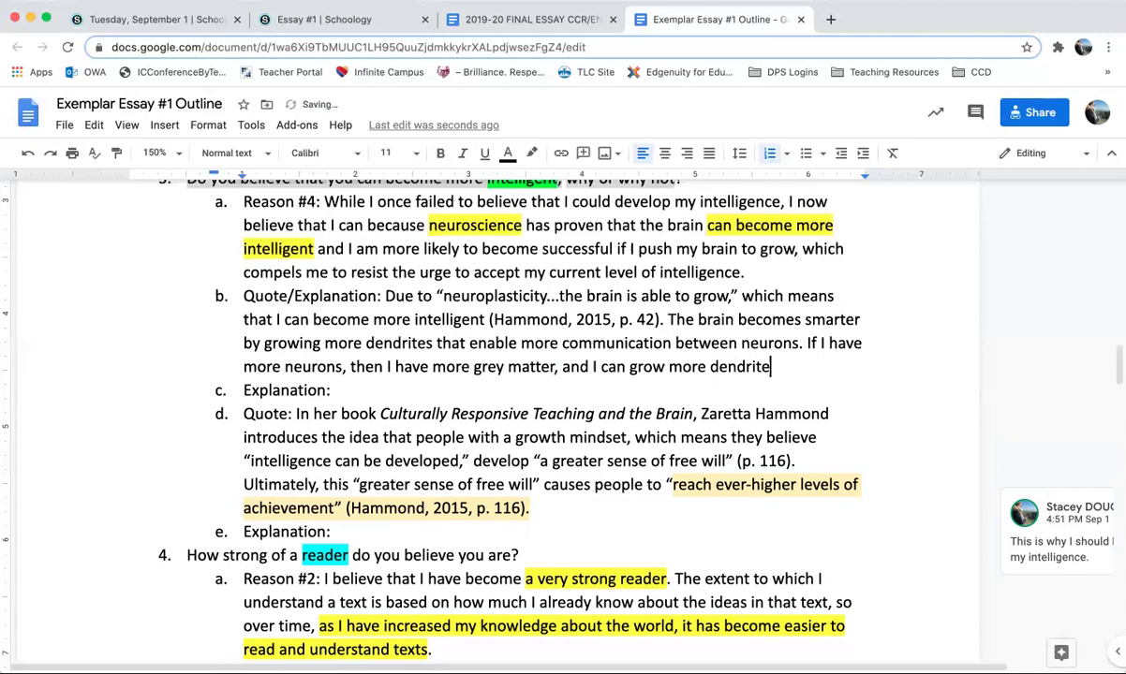
type("s by engag")
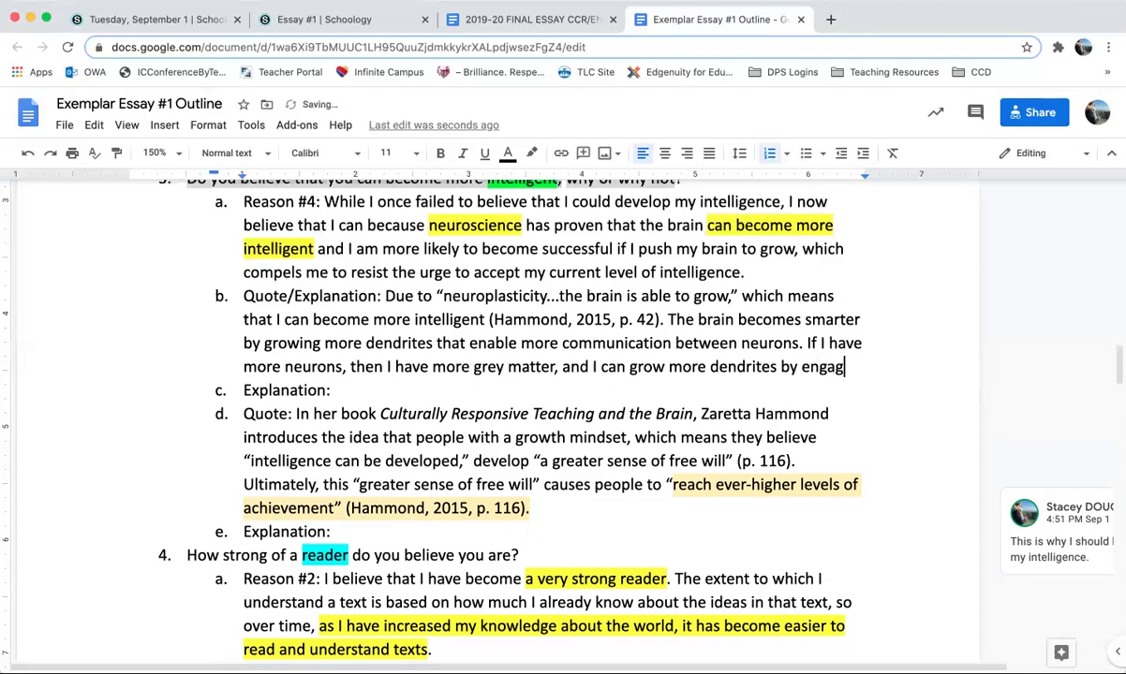
type("ing in challeng")
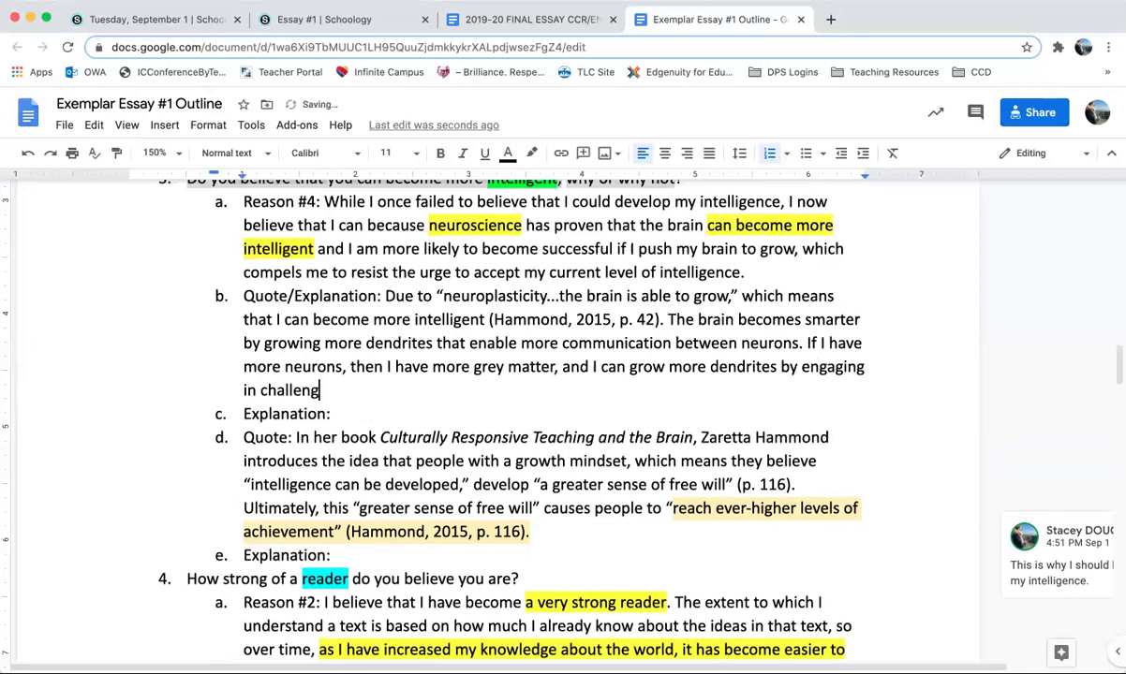
type("ing con")
key("BackSpace")
key("BackSpace")
key("BackSpace")
type("thinking.")
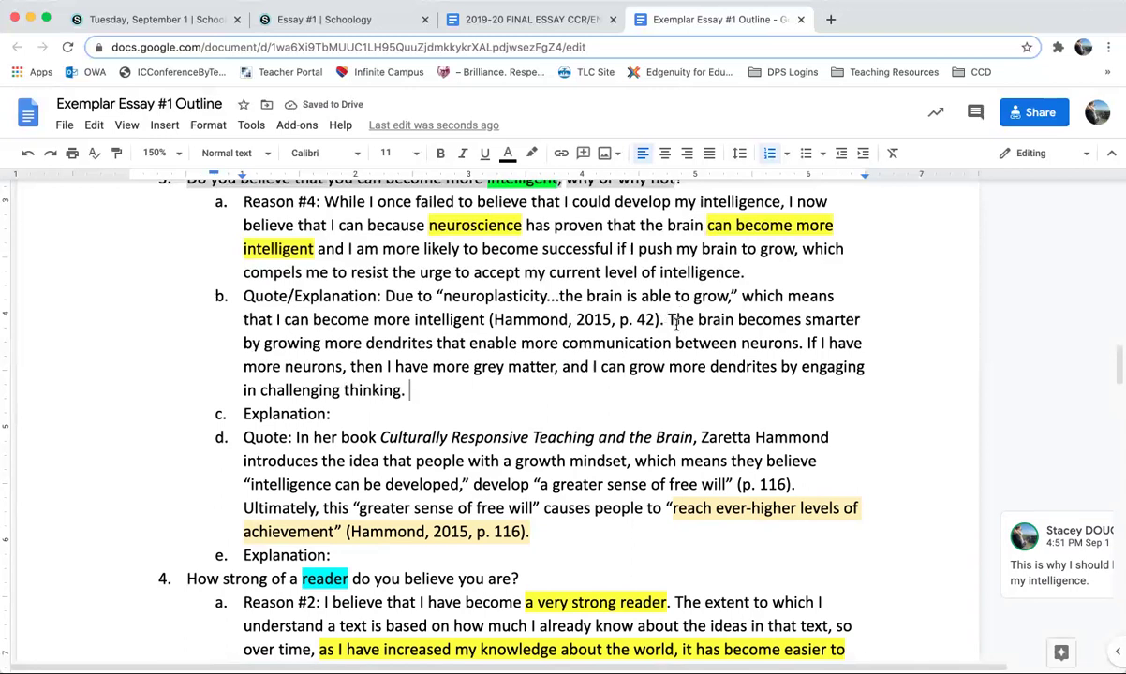
- Compare the neuroplasticity quote and its added explanation with the rubric's Explanation and Connection criteria under Interpretation & Analysis
left_click_drag(674, 321, 706, 383)
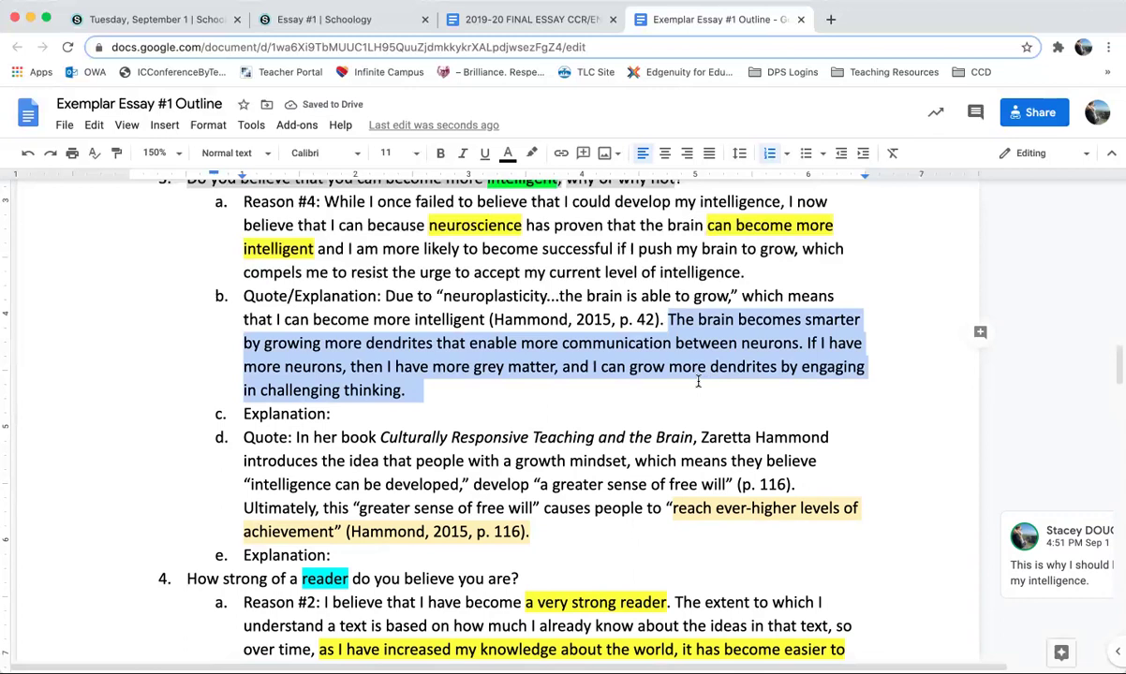
left_click(688, 321)
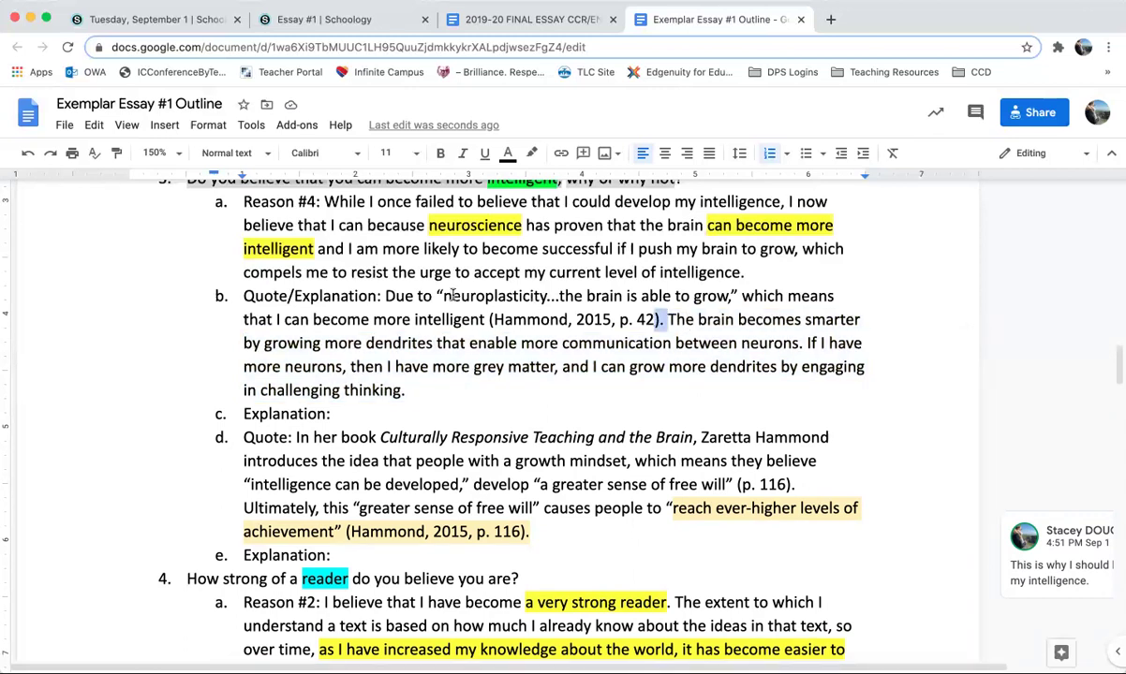
left_click_drag(663, 320, 382, 297)
left_click(486, 297)
left_click_drag(242, 296, 377, 296)
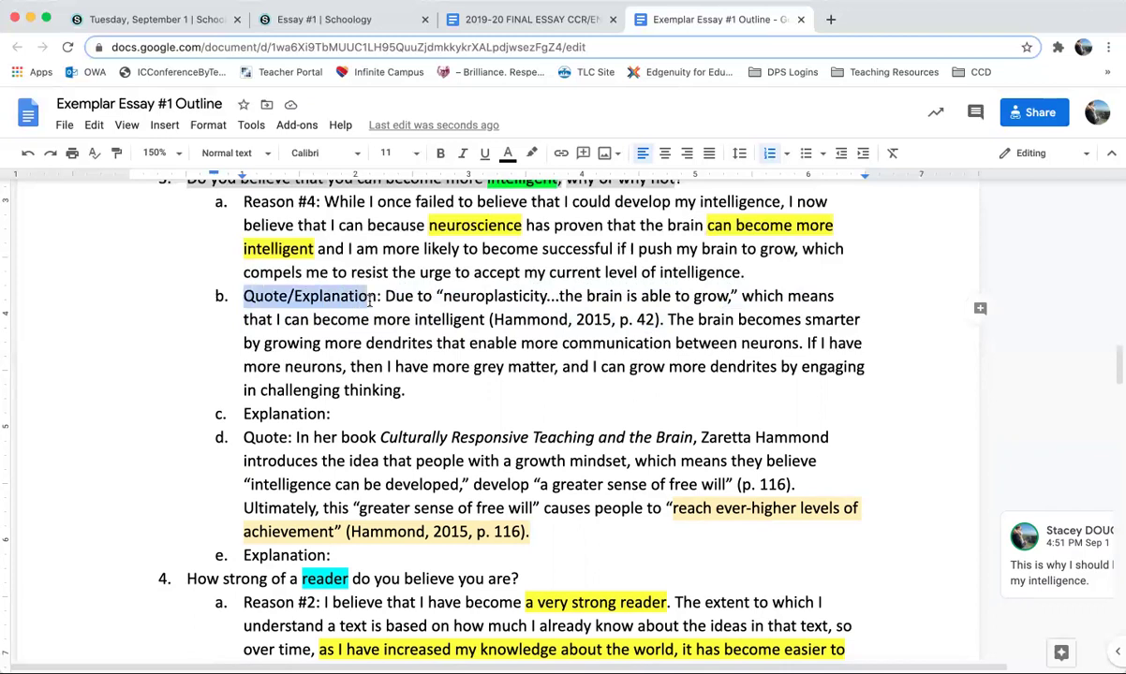
left_click(530, 21)
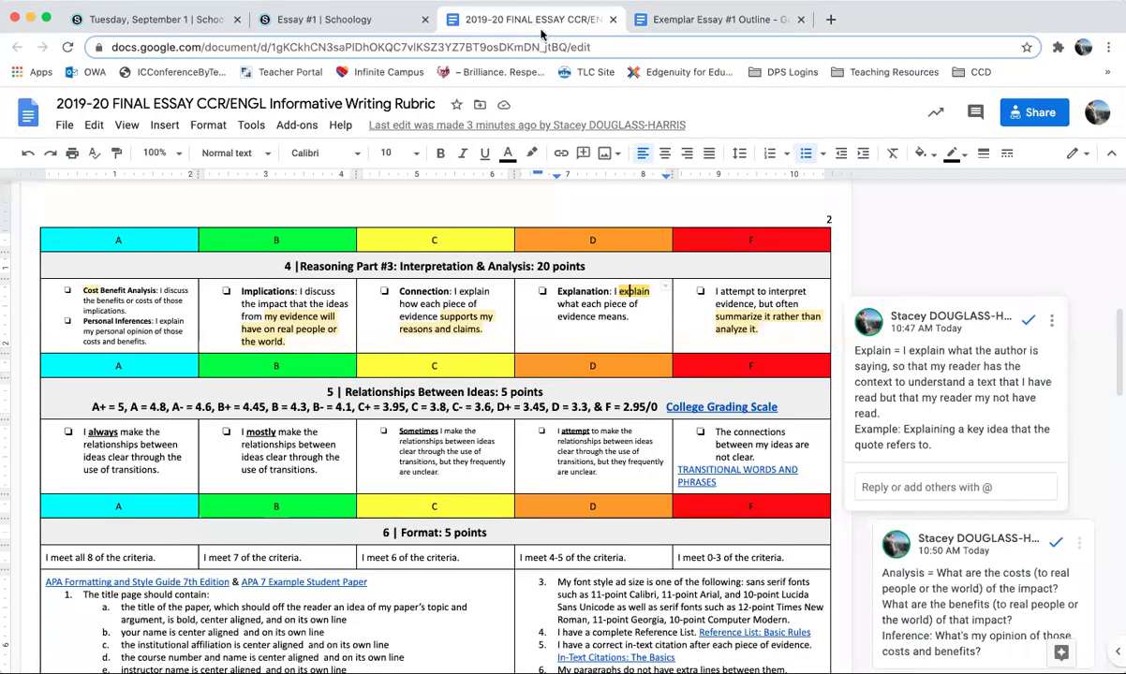
left_click(471, 266)
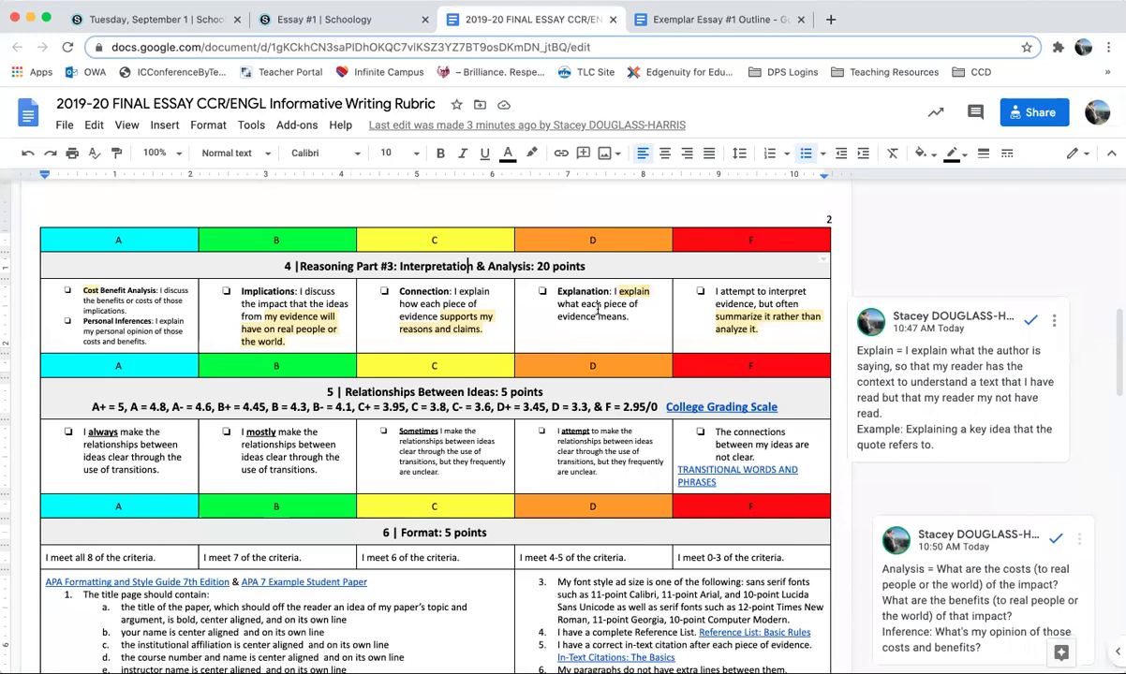
left_click(456, 319)
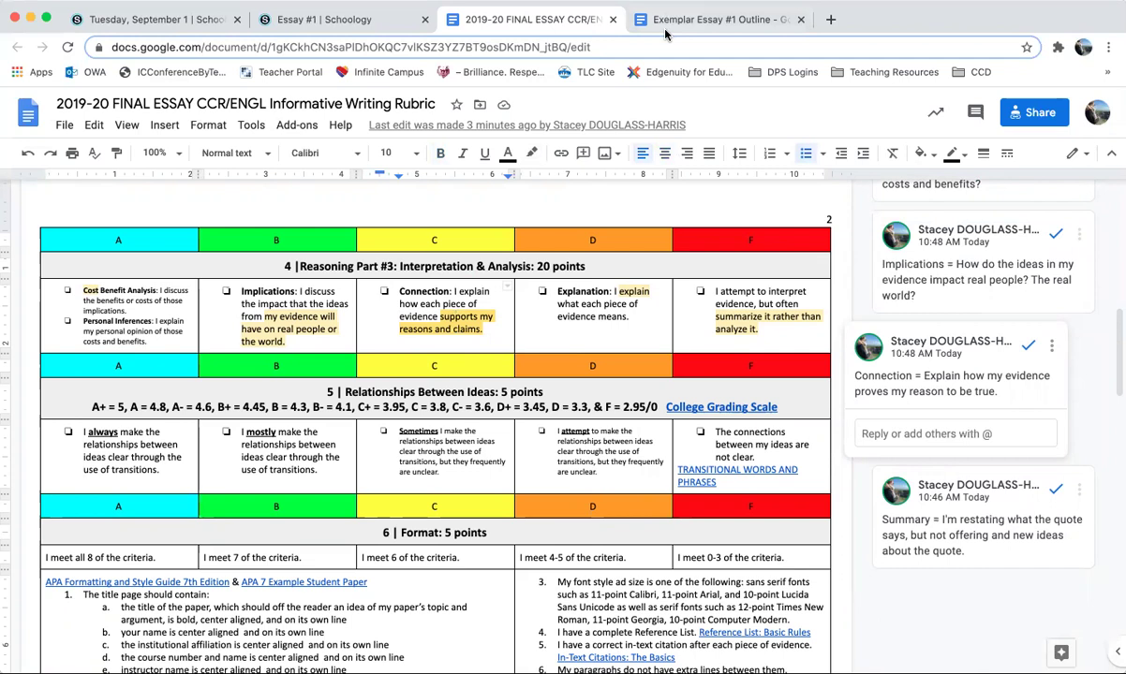
- Back in the exemplar outline, relabel the empty Explanation item below the neuroplasticity quote as "Connection:"
left_click(630, 26)
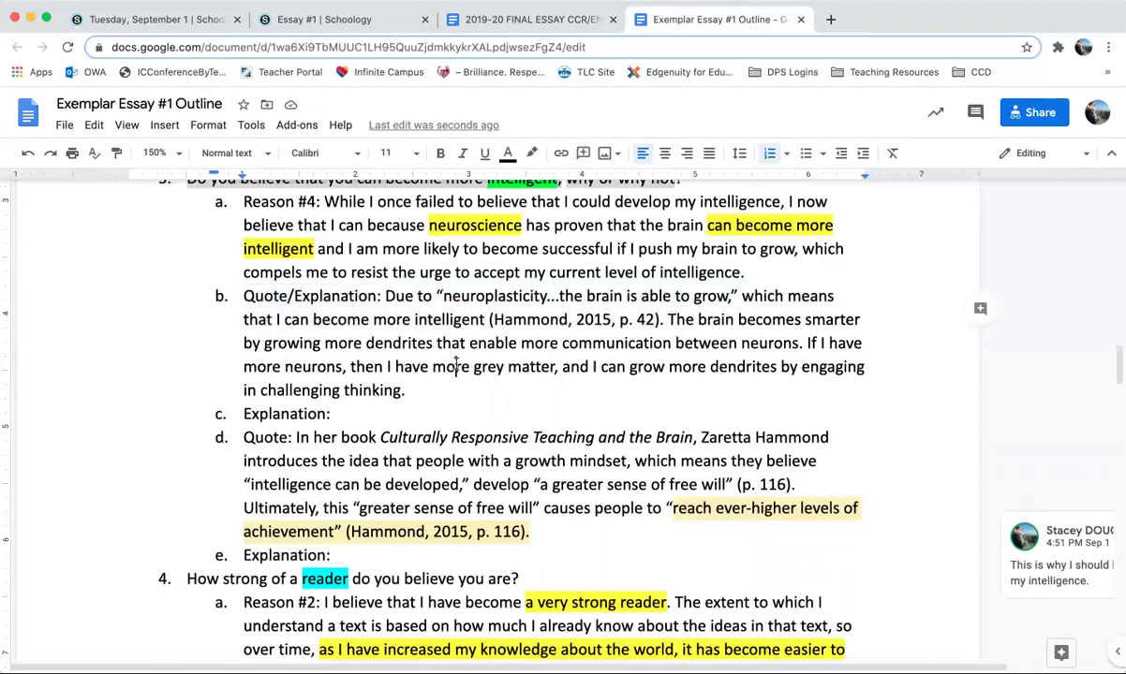
triple_click(281, 413)
type("Connection")
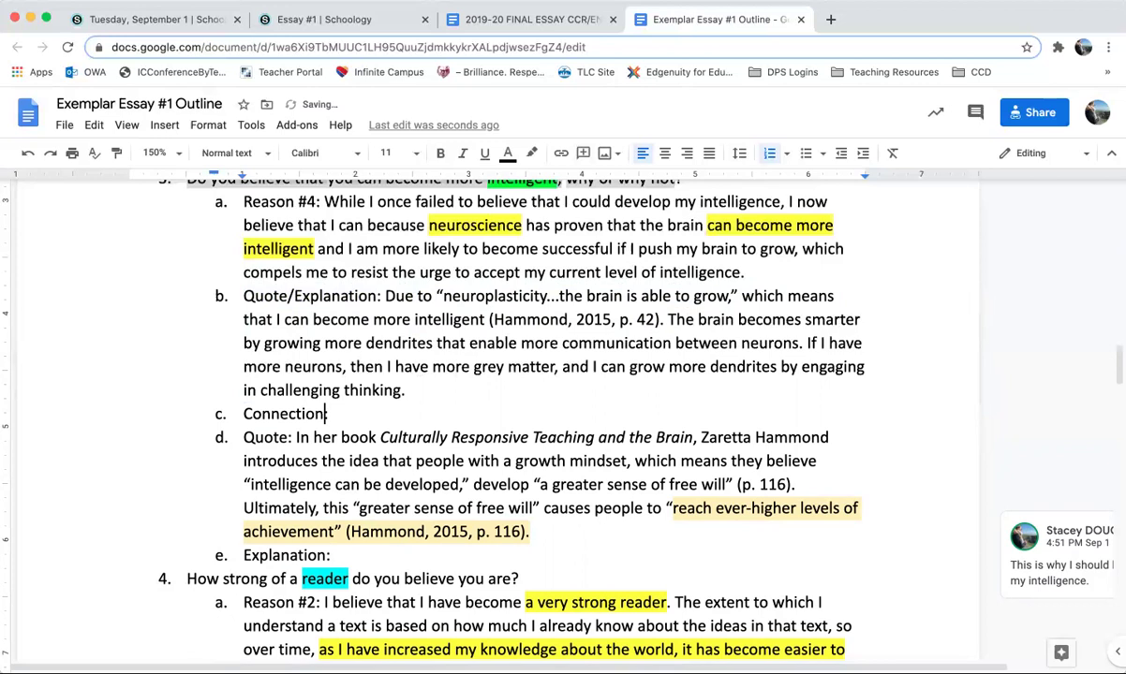
- Copy the "Connection:" label into a new list item after the last Explanation item under question 3
scroll(350, 468, "up", 2)
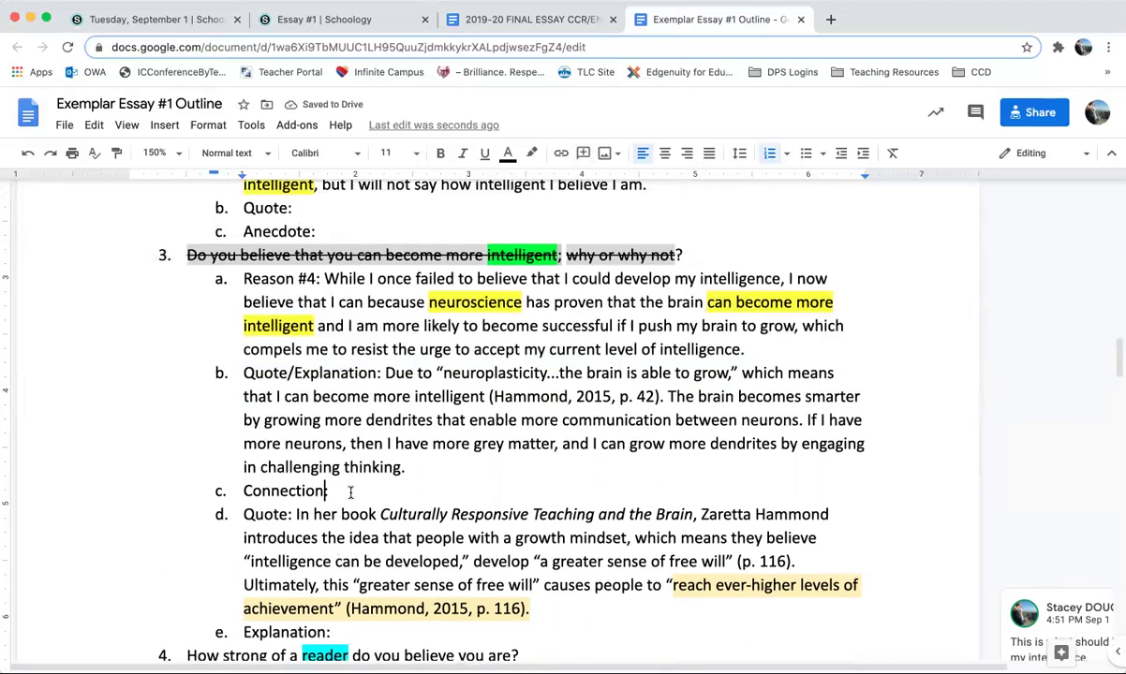
scroll(351, 491, "down", 1)
triple_click(339, 423)
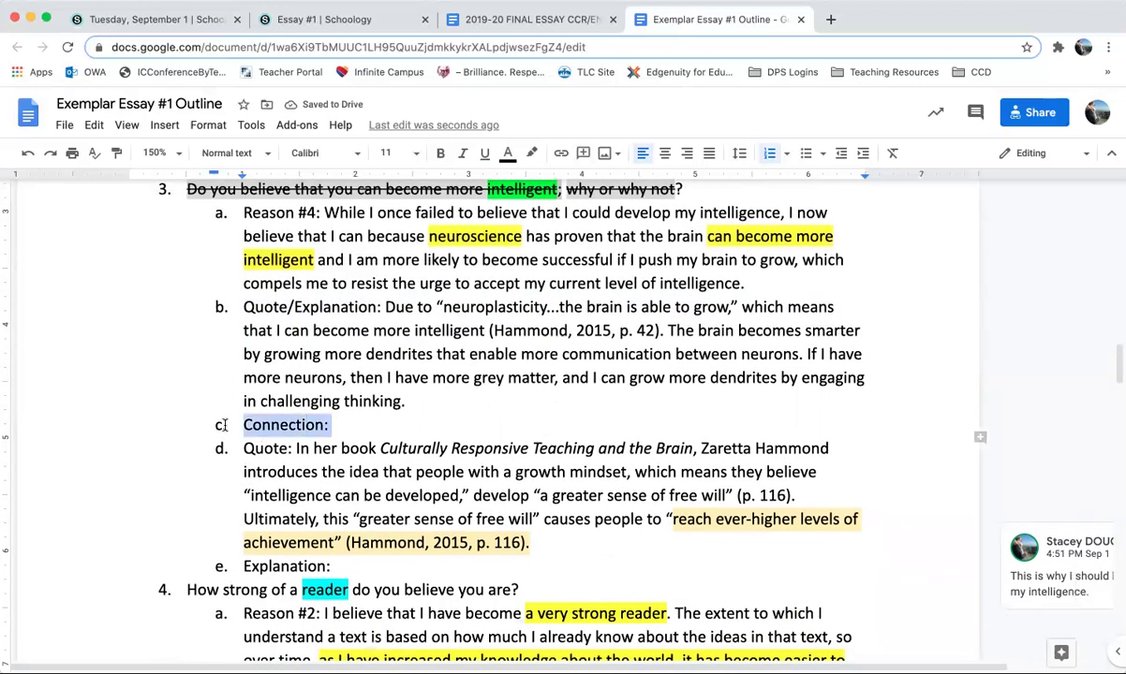
key("ctrl+c")
left_click(351, 567)
key("Return")
key("ctrl+v")
scroll(342, 374, "up", 1)
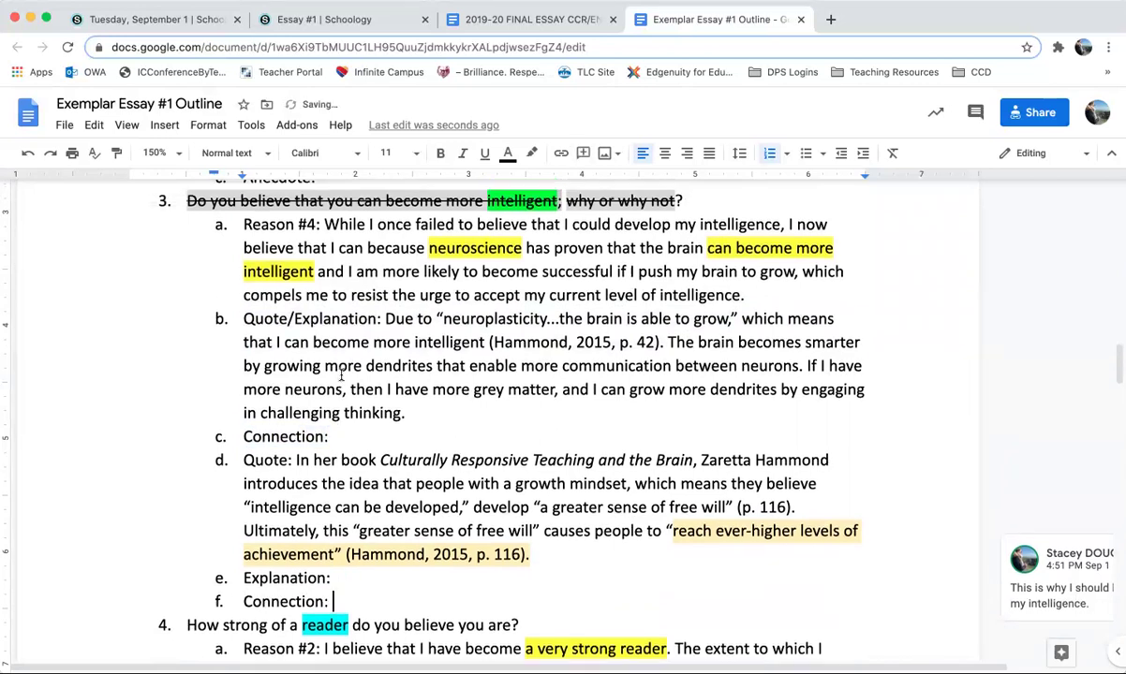
- Compare the Reason #4 statement with the neuroplasticity quote and explanation that the empty Connection item must link
scroll(342, 375, "up", 1)
scroll(341, 374, "down", 1)
left_click_drag(324, 274, 781, 341)
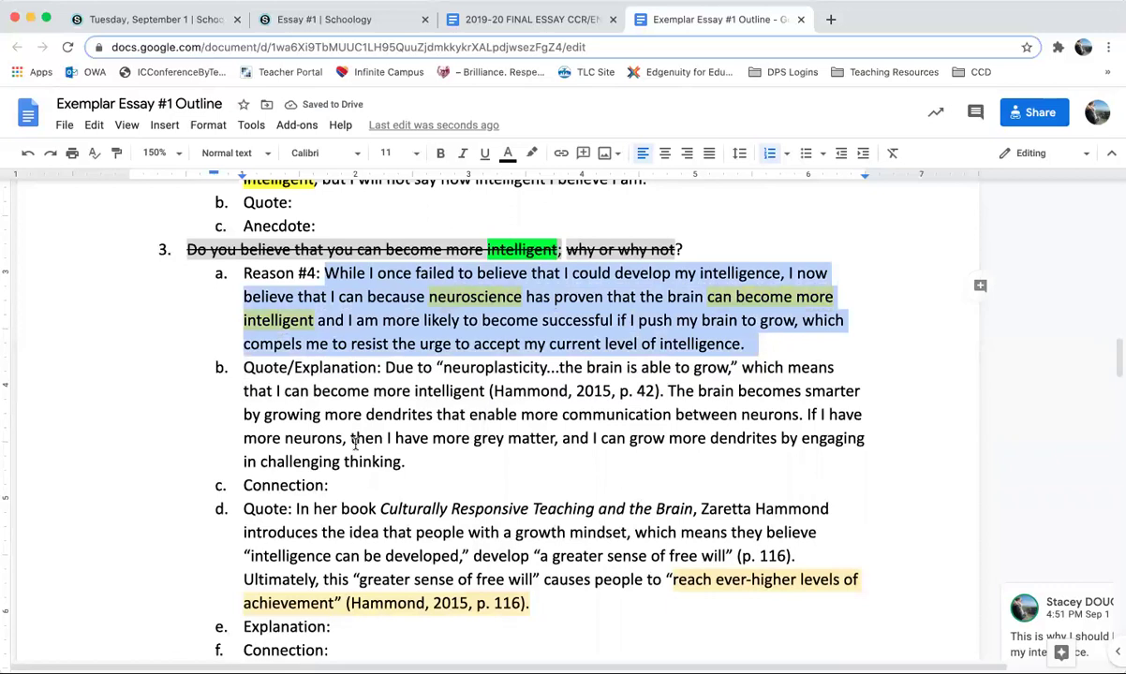
left_click_drag(412, 461, 395, 371)
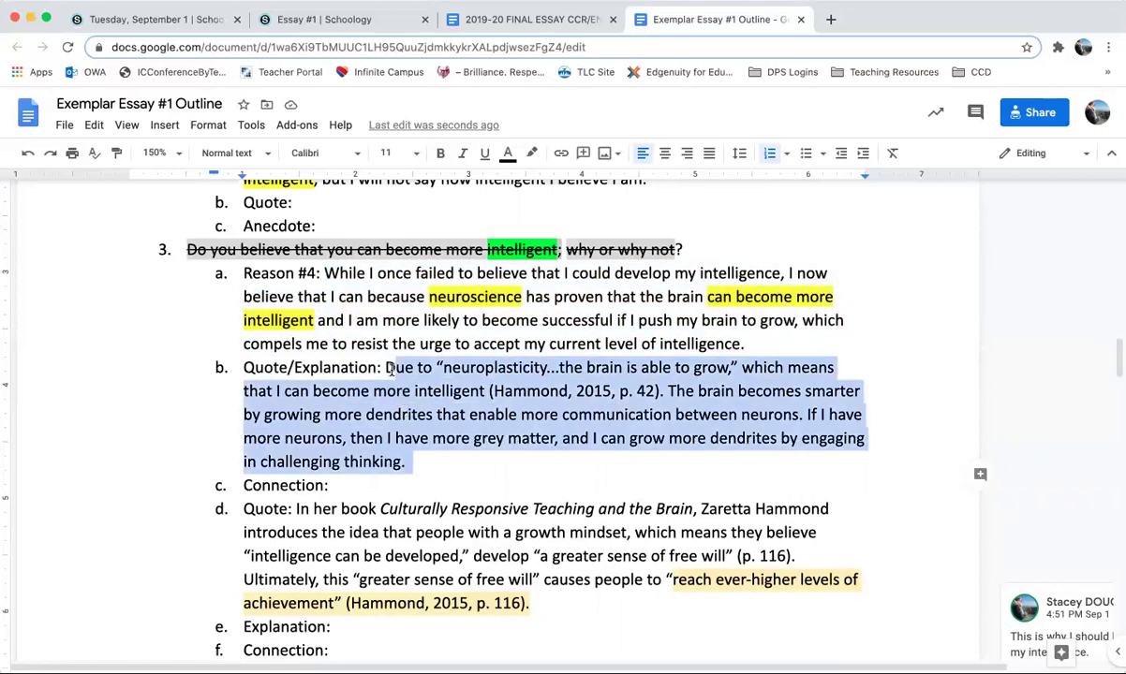
left_click(344, 485)
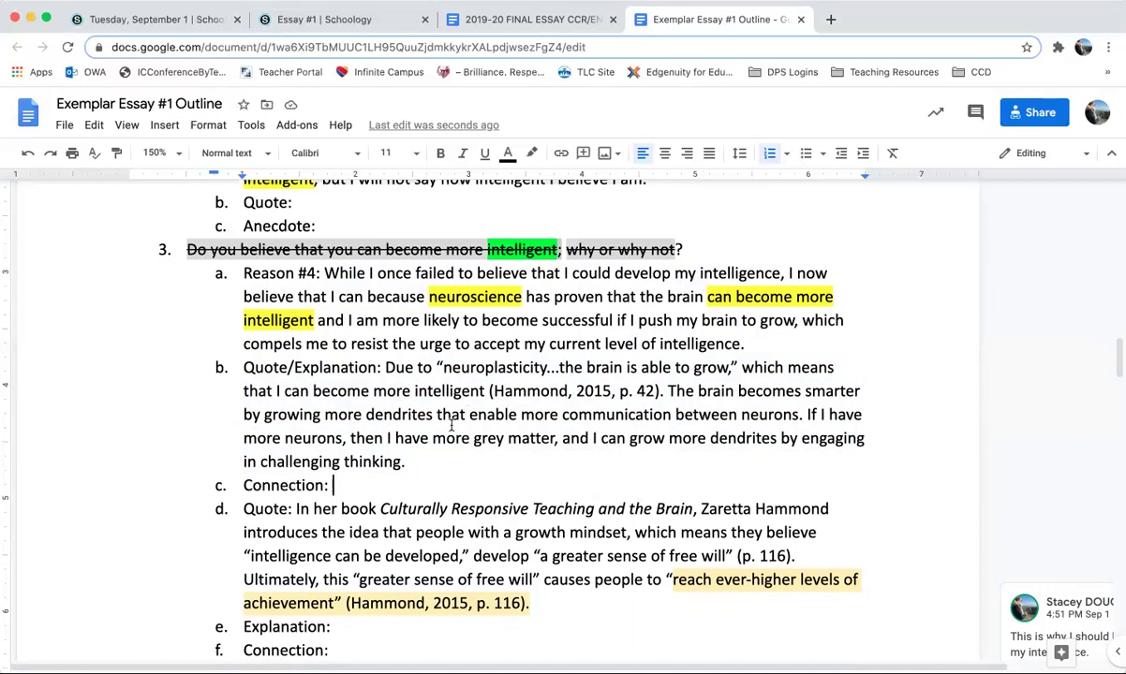
- In the rubric document, reply to the Connection comment with a question asking how this quote proves the reason
left_click(529, 19)
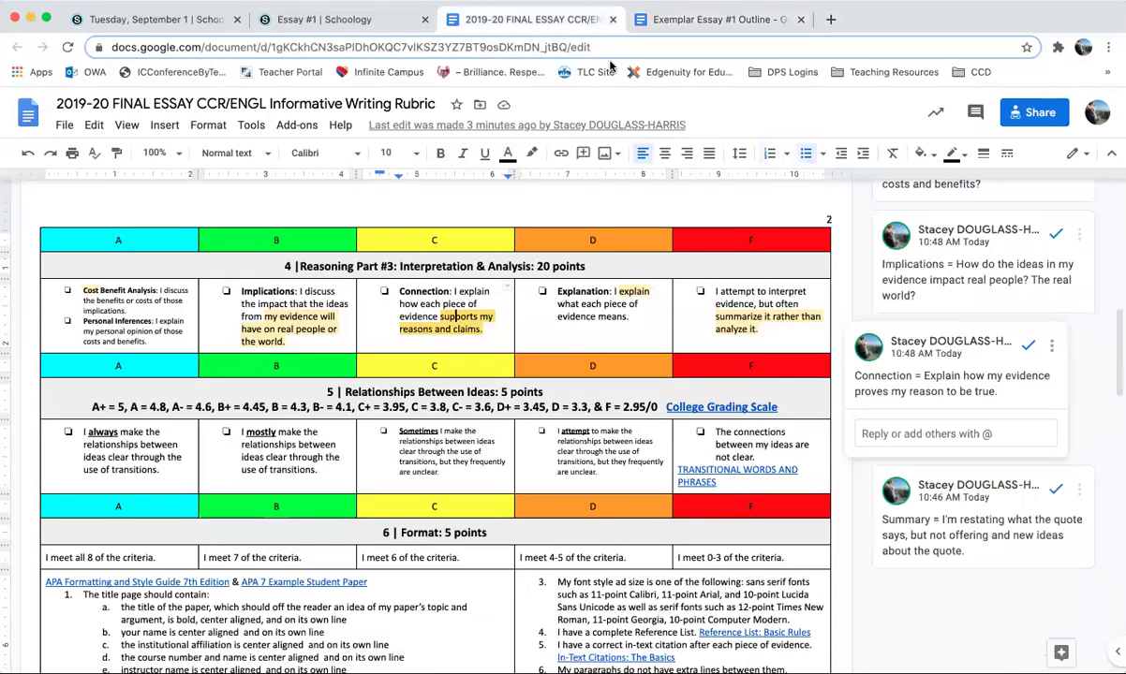
left_click(931, 431)
type("How does this quote prove my reason to be")
left_click(879, 479)
- Return to the exemplar outline, review Reason #4 under question 3, and switch the document to Suggesting mode
left_click(683, 20)
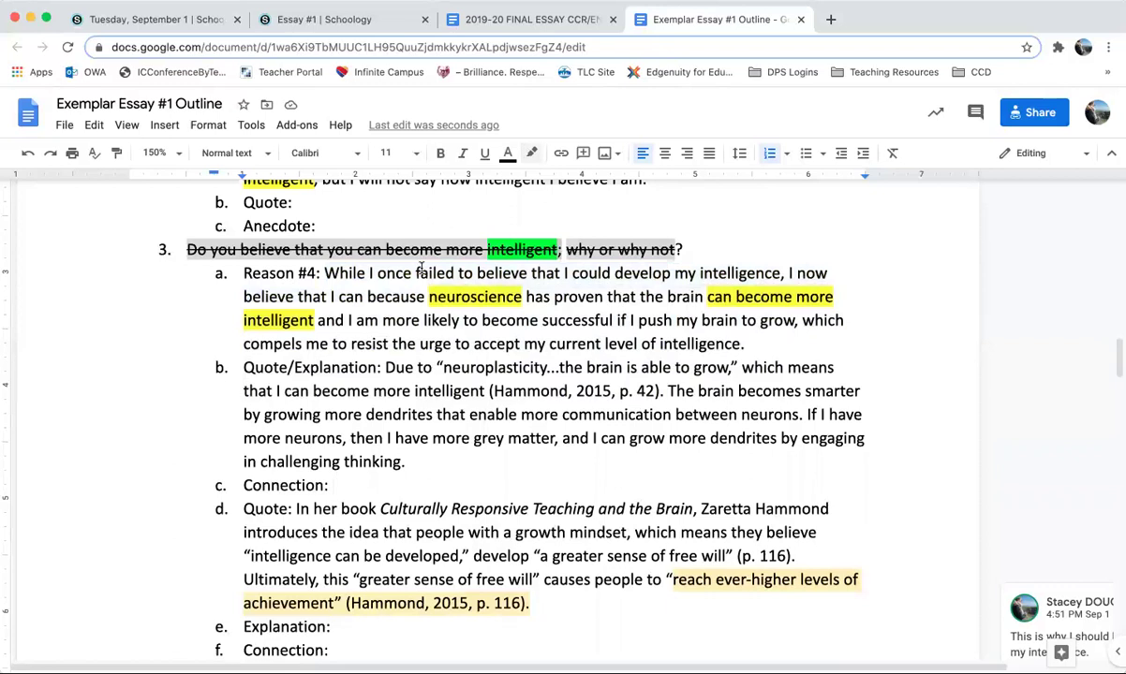
left_click_drag(325, 274, 758, 342)
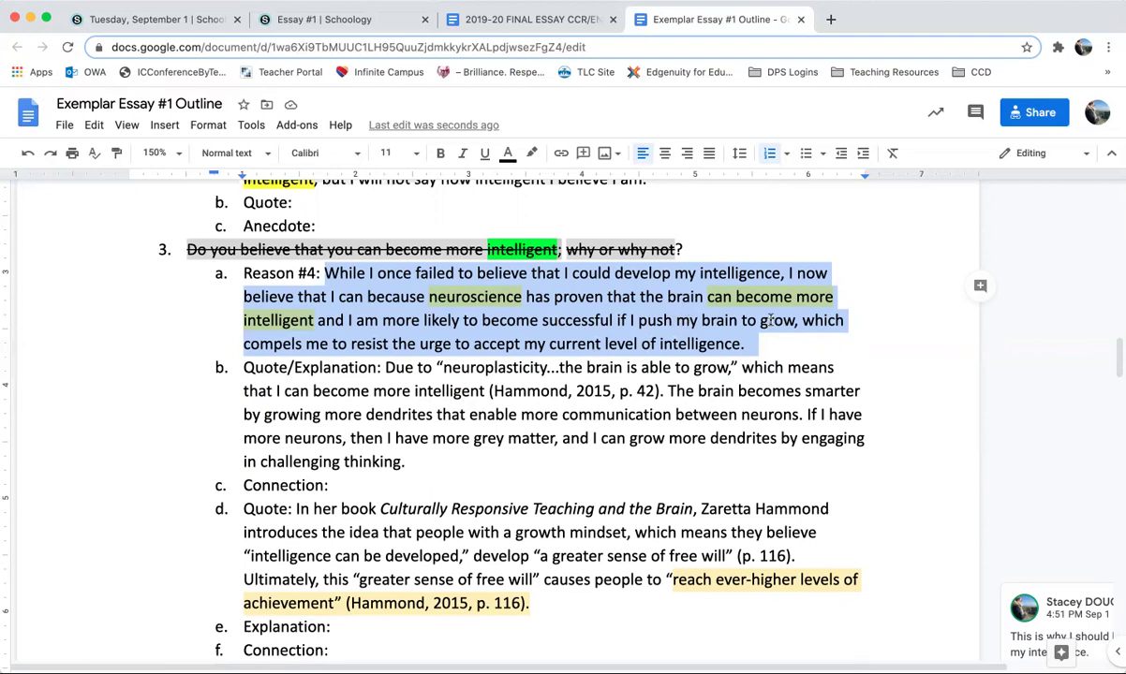
left_click(353, 343)
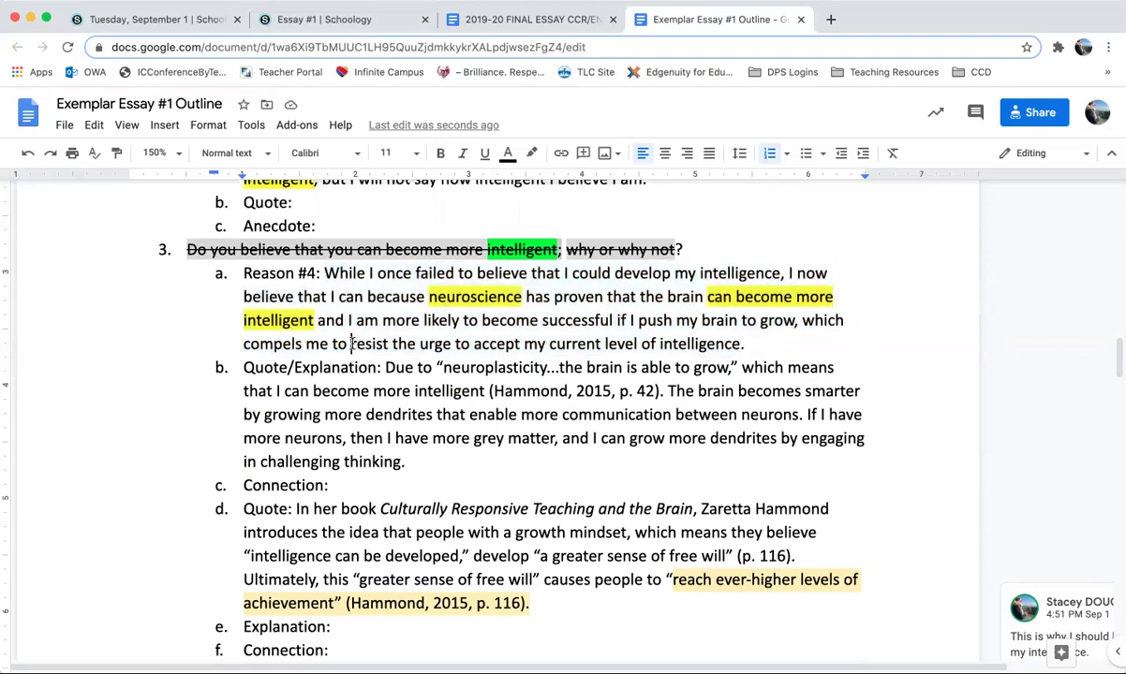
left_click(1020, 153)
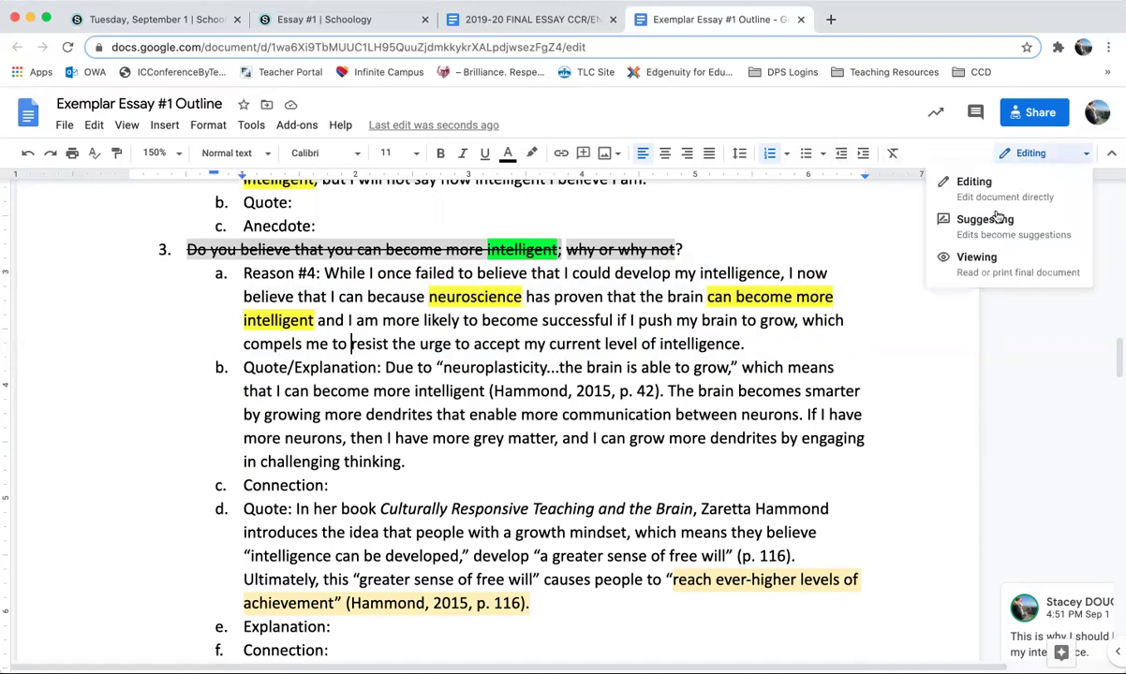
left_click(997, 225)
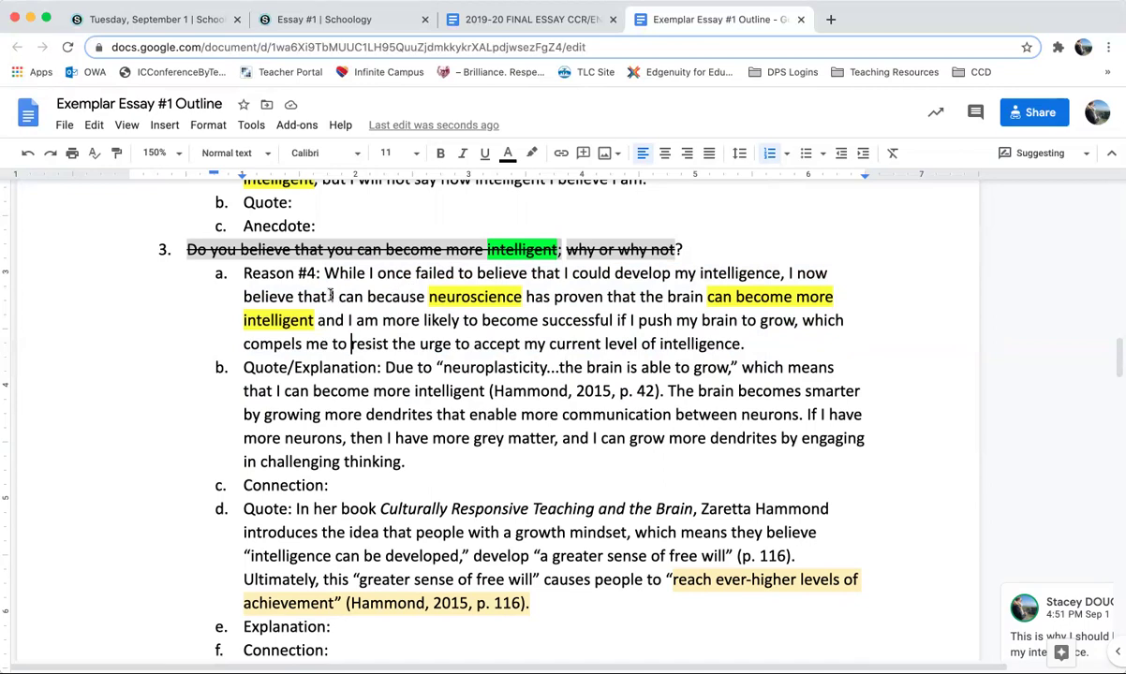
- Suggest a comma after "can become more intelligent" in Reason #4, before "and I am more likely"
left_click_drag(789, 274, 792, 323)
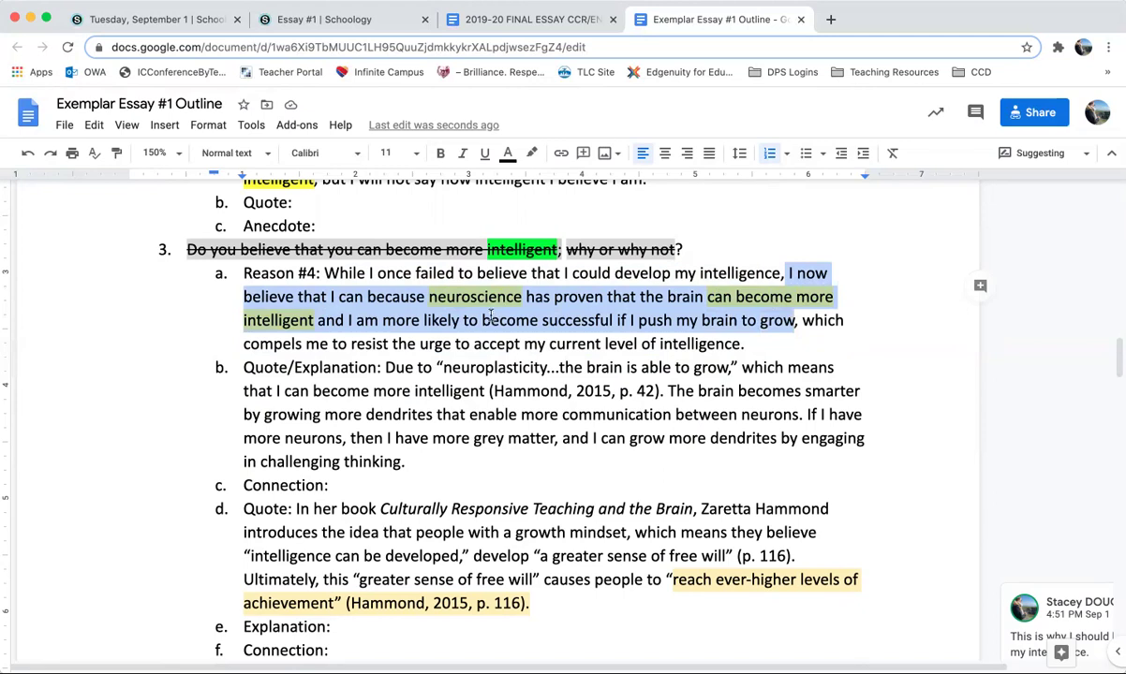
left_click(321, 321)
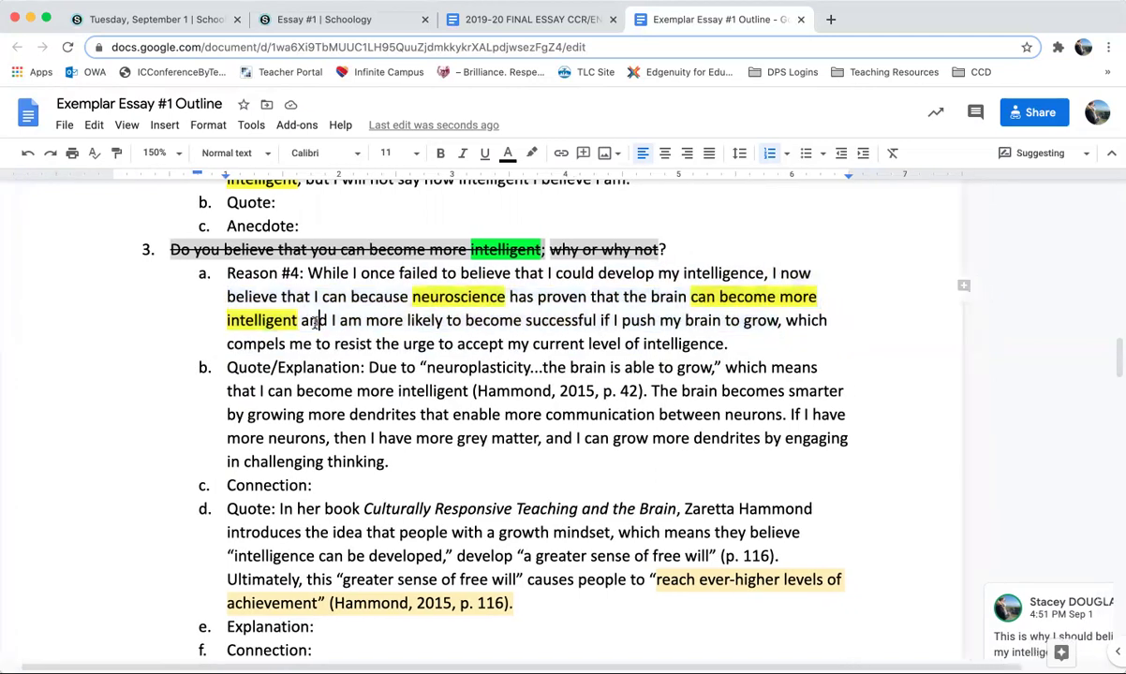
double_click(325, 321)
left_click_drag(325, 321, 358, 323)
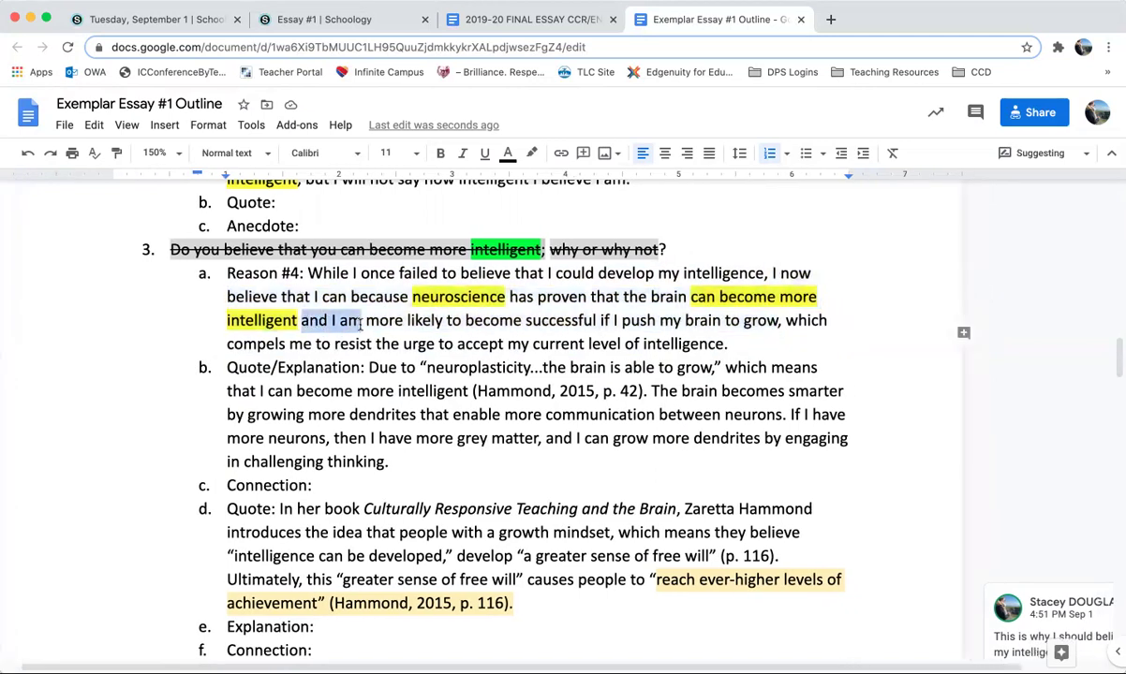
left_click(298, 321)
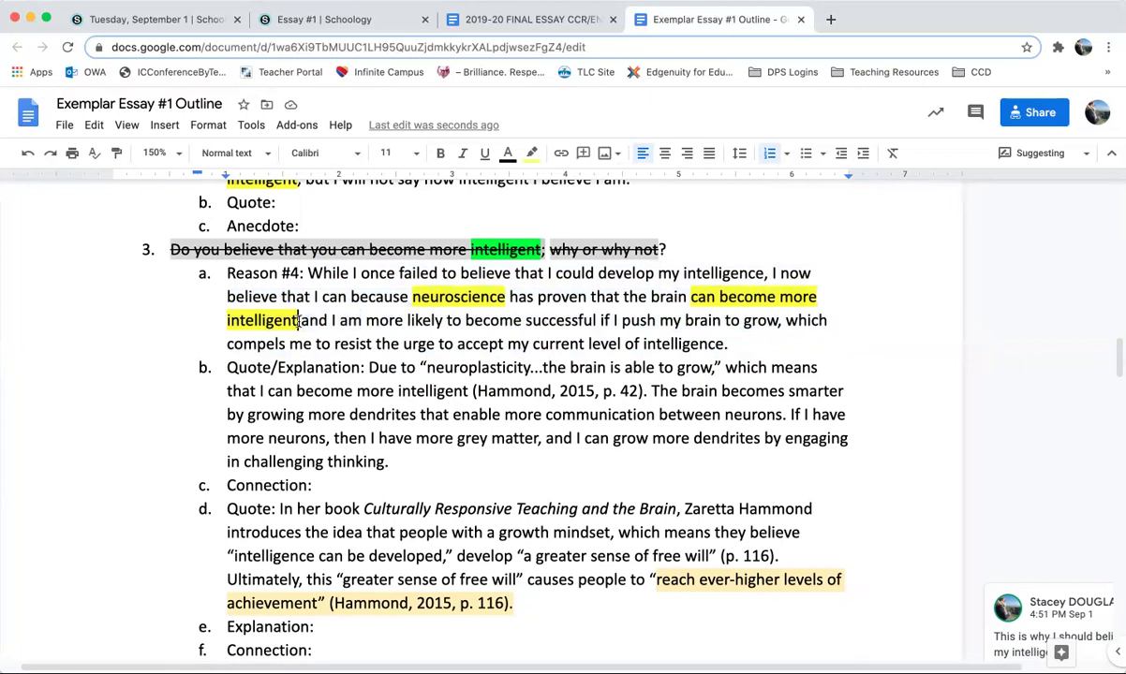
type(",")
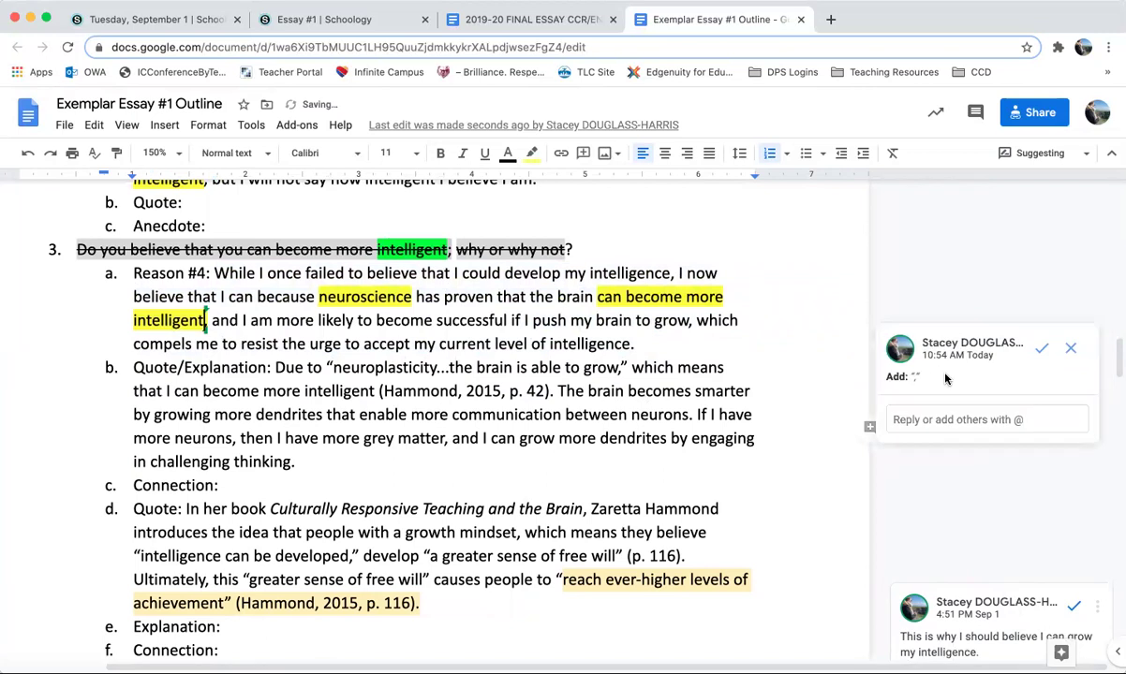
- Reply to the comma suggestion with "Fixed my run-on by adding a comma before my conjunction."
left_click(922, 418)
type("Fixed my ")
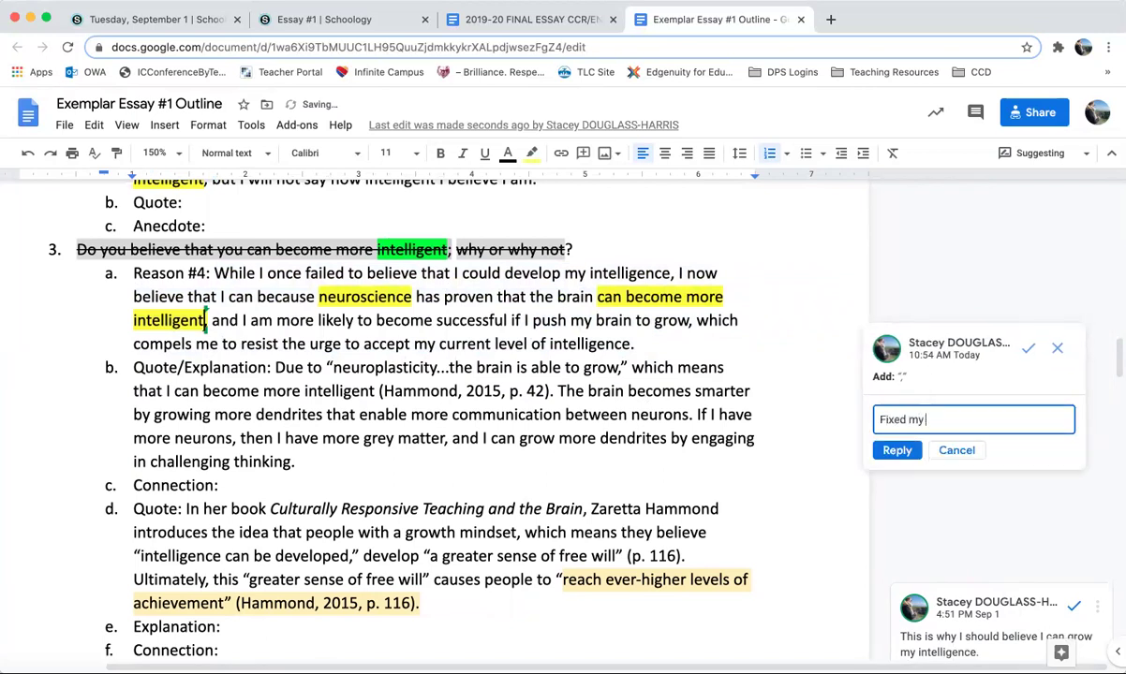
type("run-on by")
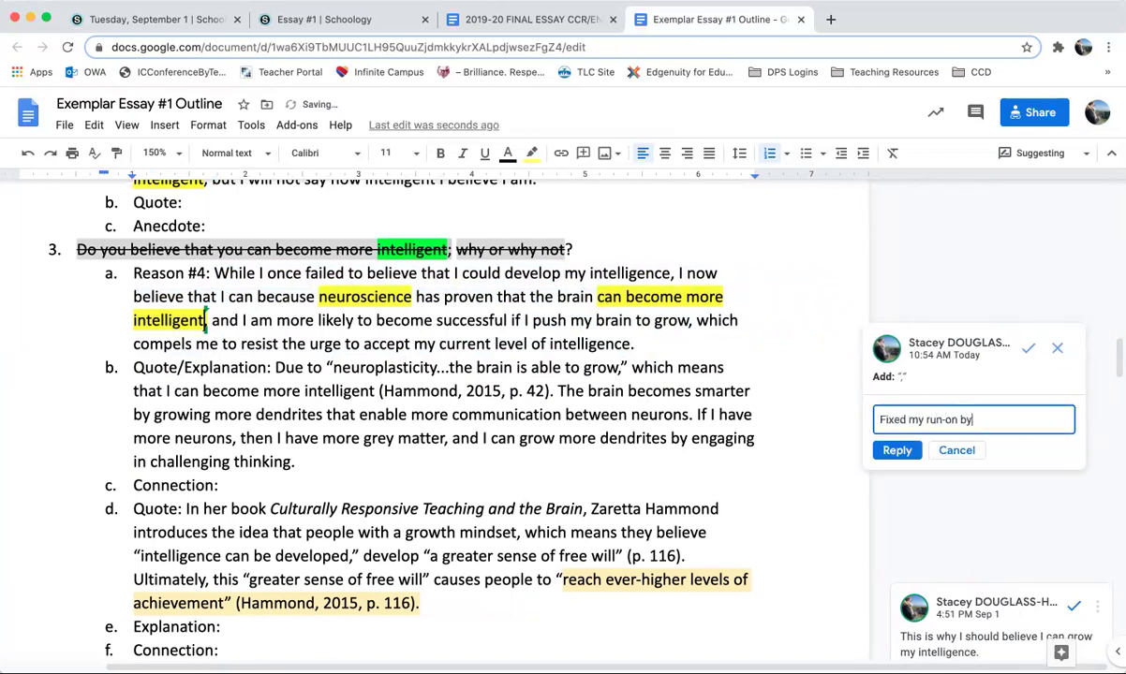
type(" adding a comma before my")
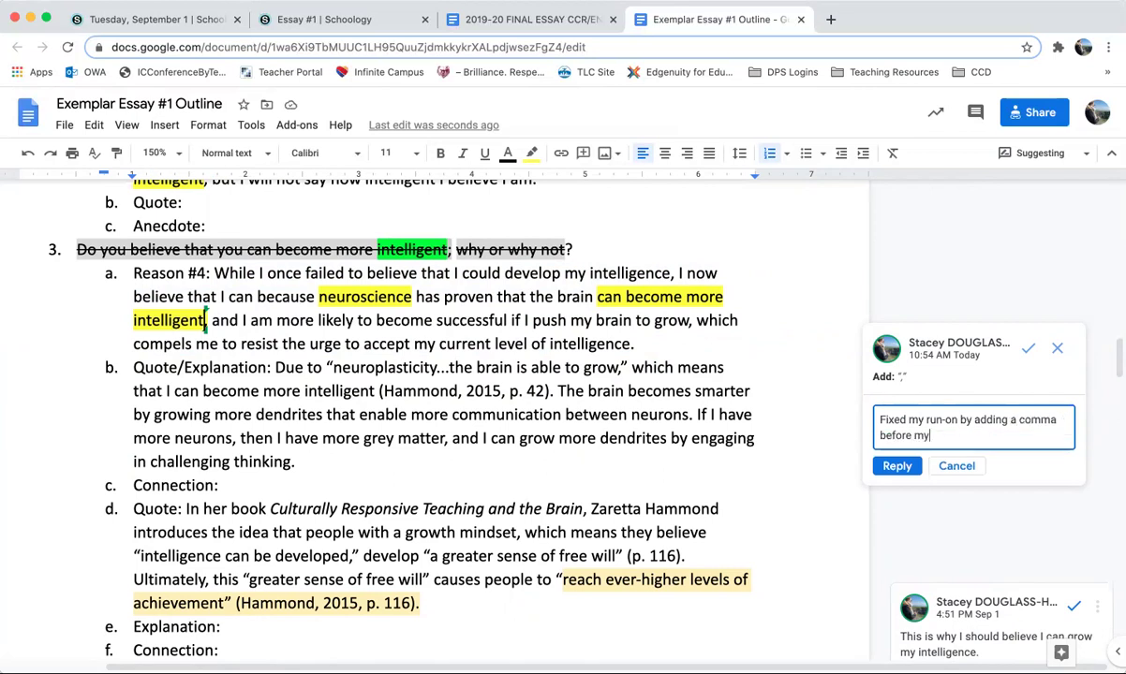
type(" conjunction.")
key("ctrl+Return")
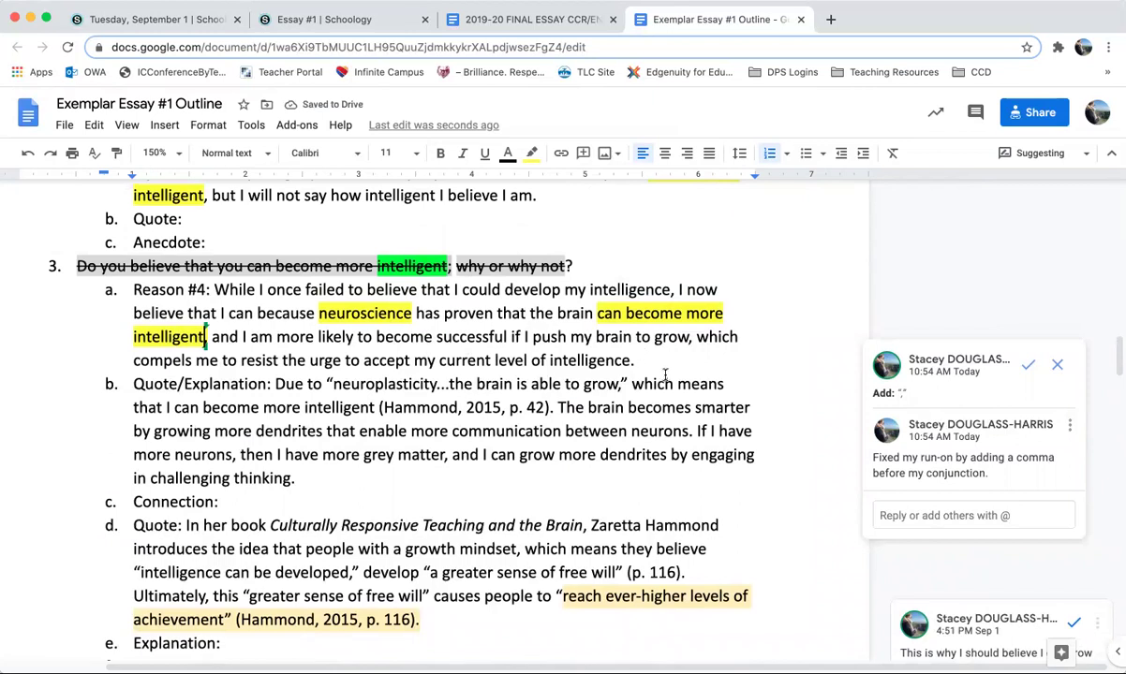
- Comment on the comma after "grow" in Reason #4: "Add the comma before "which" when using a relative clause."
left_click_drag(636, 362, 689, 338)
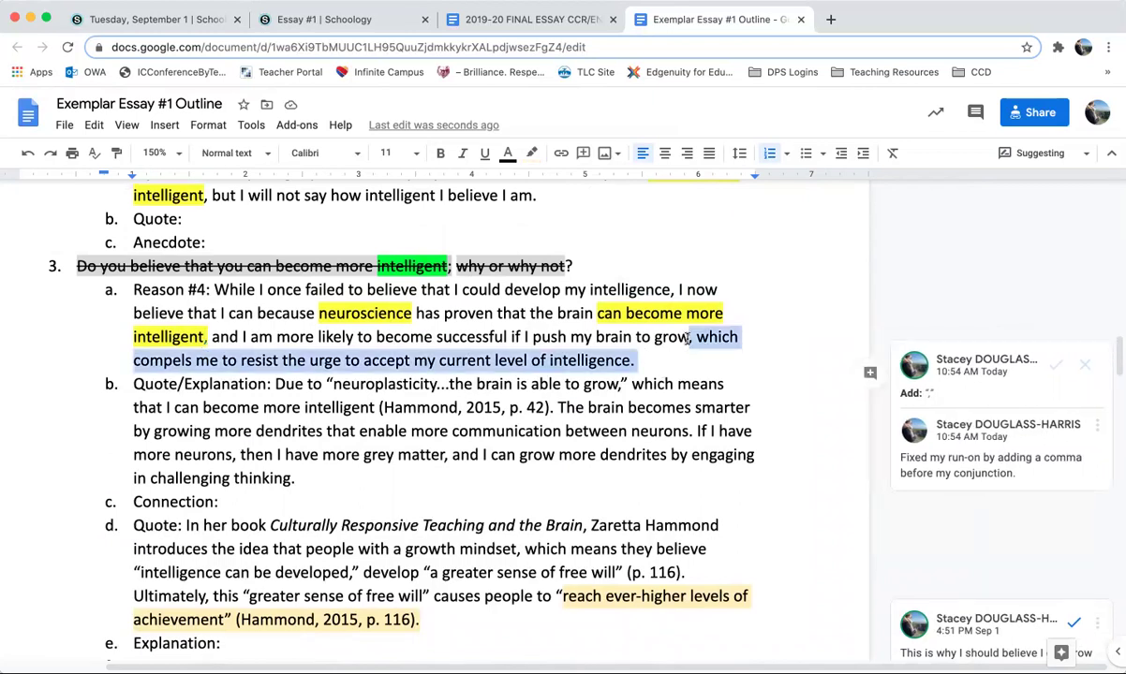
left_click(691, 338)
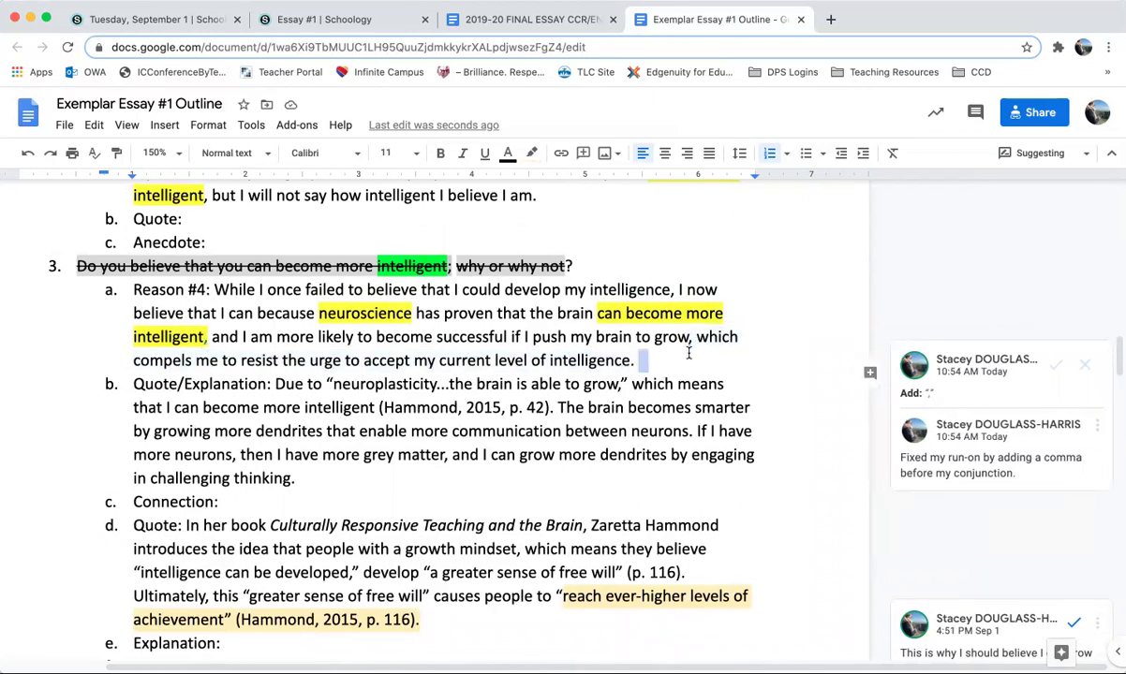
left_click_drag(698, 338, 732, 358)
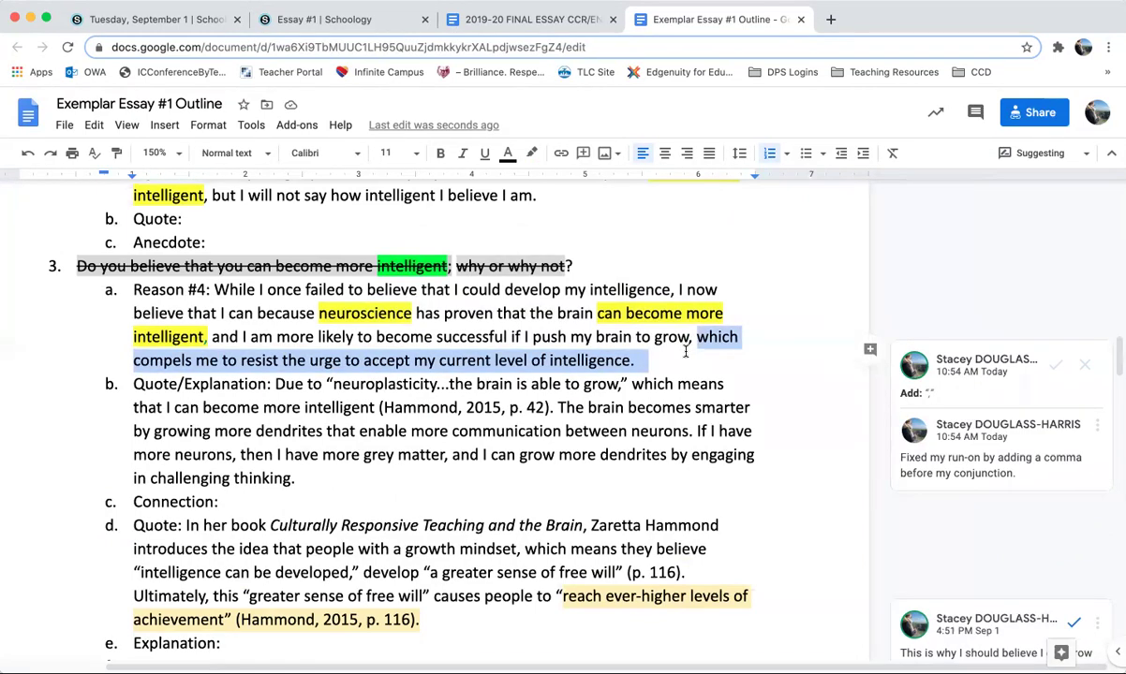
left_click_drag(689, 346, 700, 339)
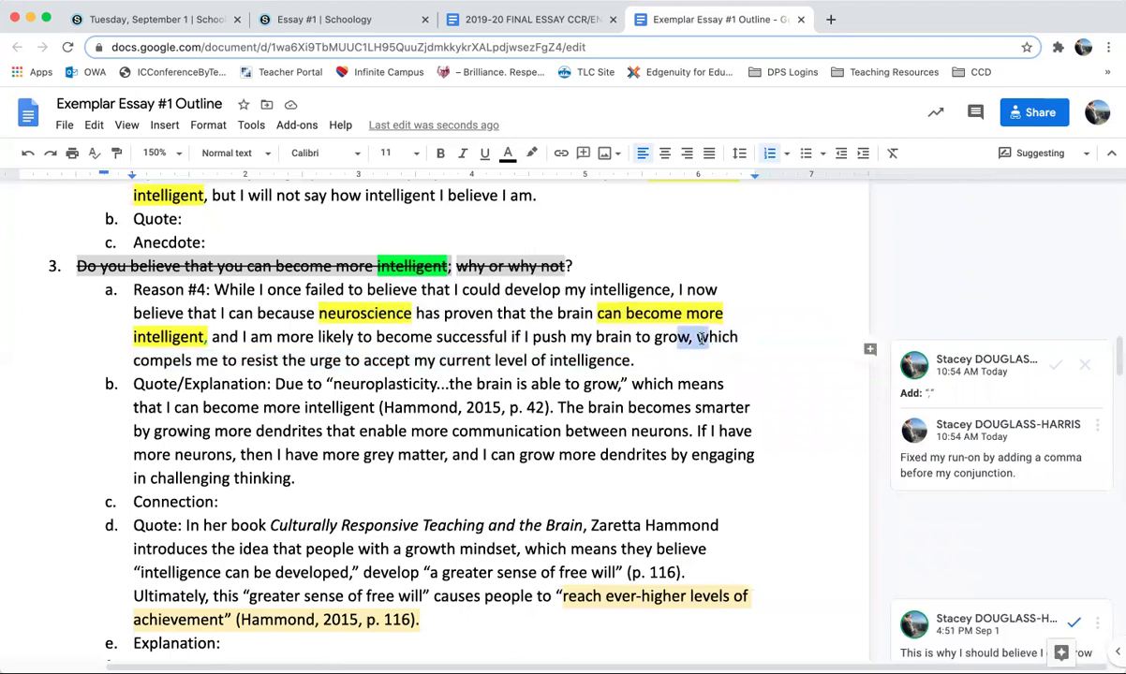
double_click(717, 338)
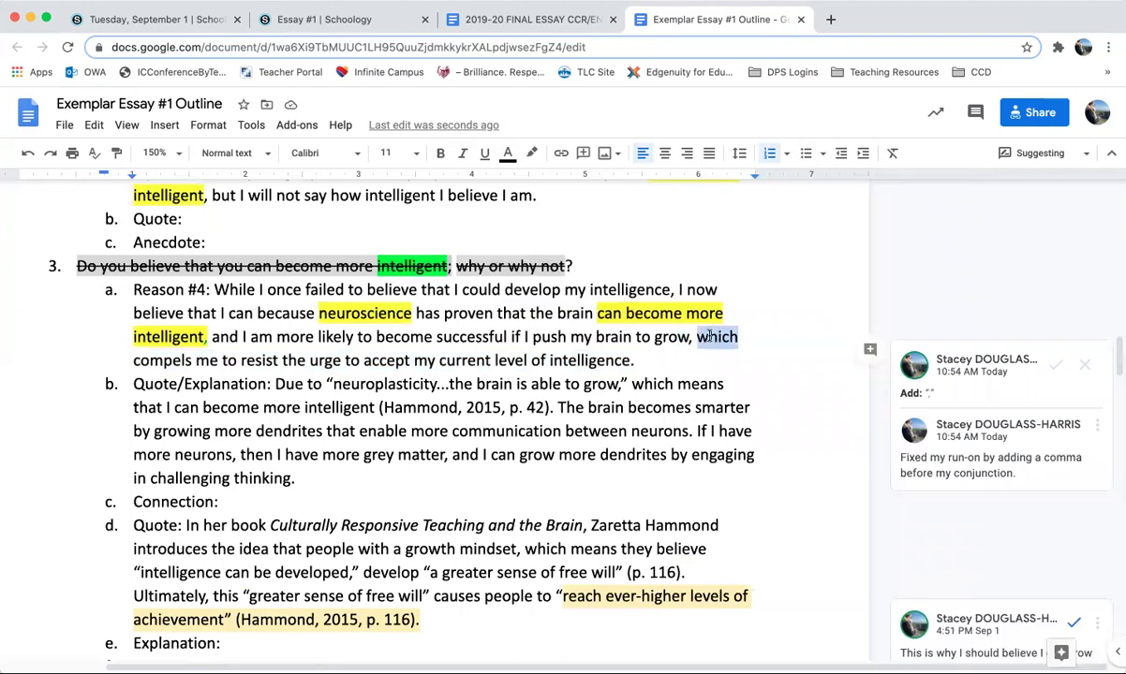
left_click(689, 339)
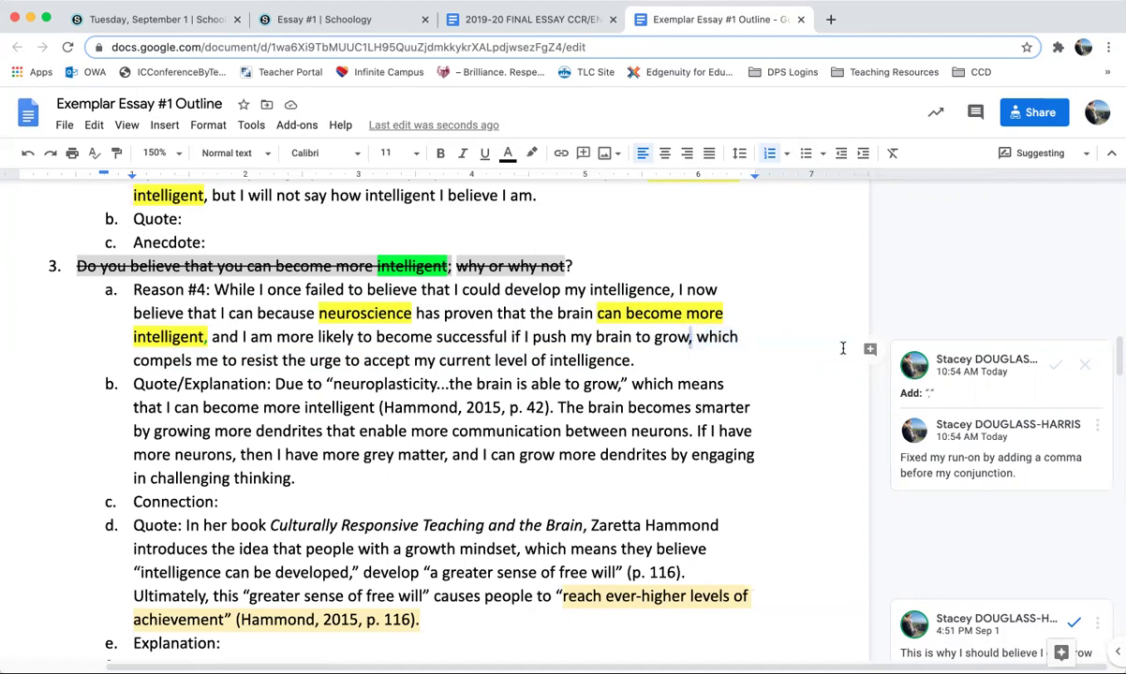
left_click(865, 349)
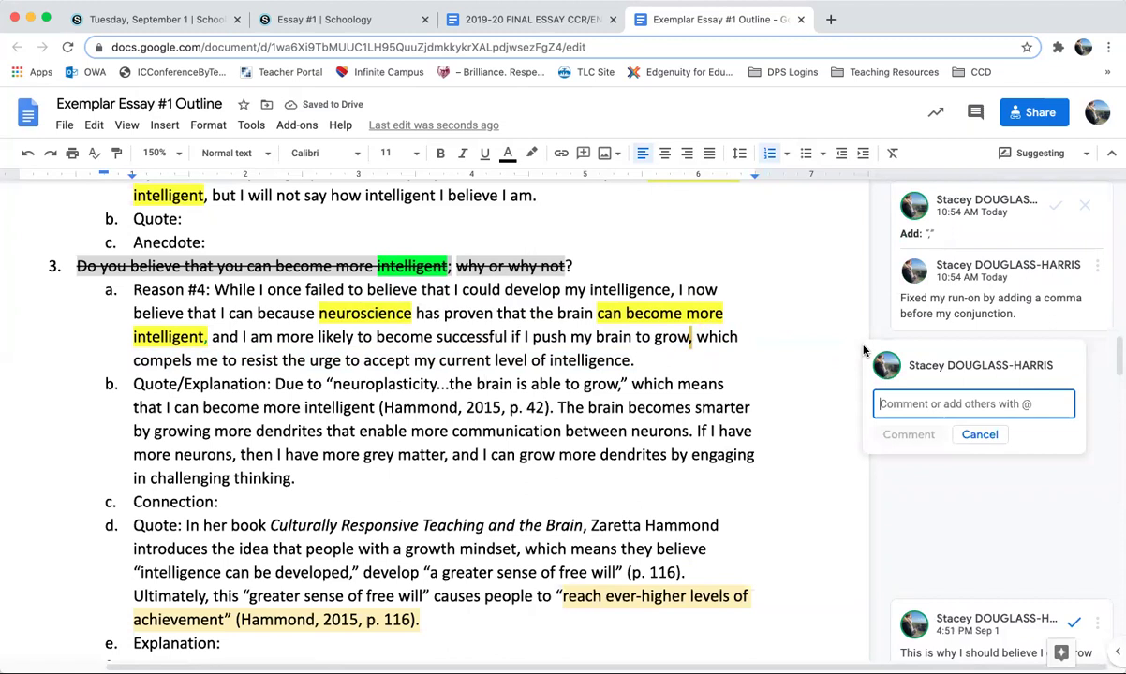
type("Add the comma before \"wchih")
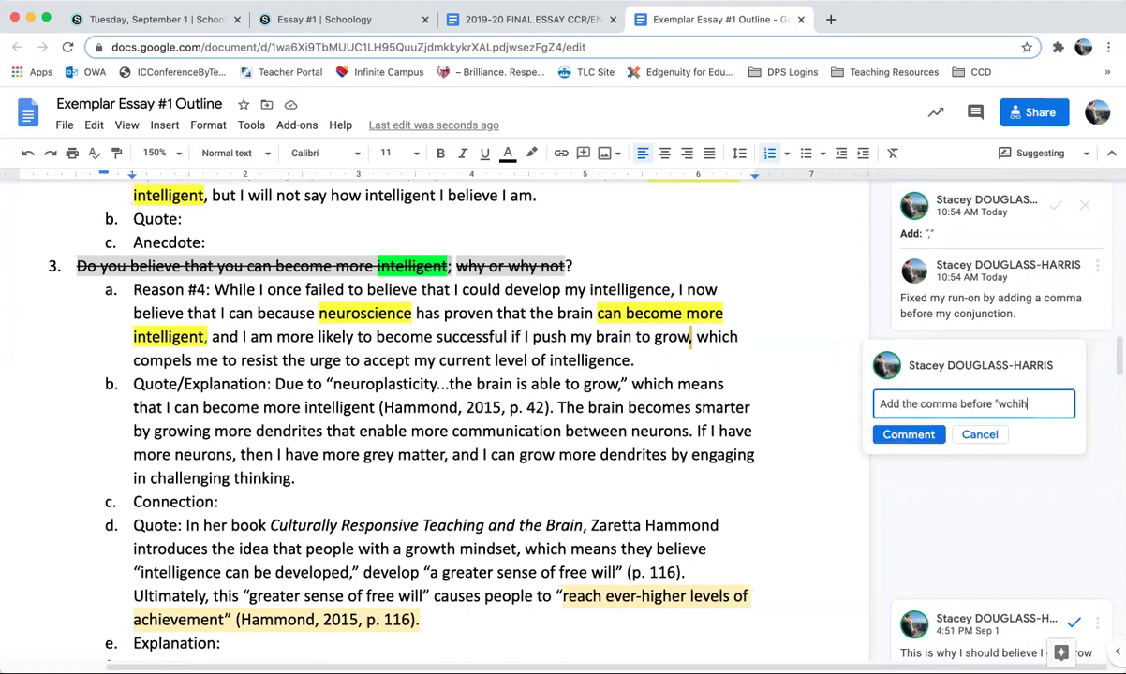
type("\" hich\" when using a relative clause.")
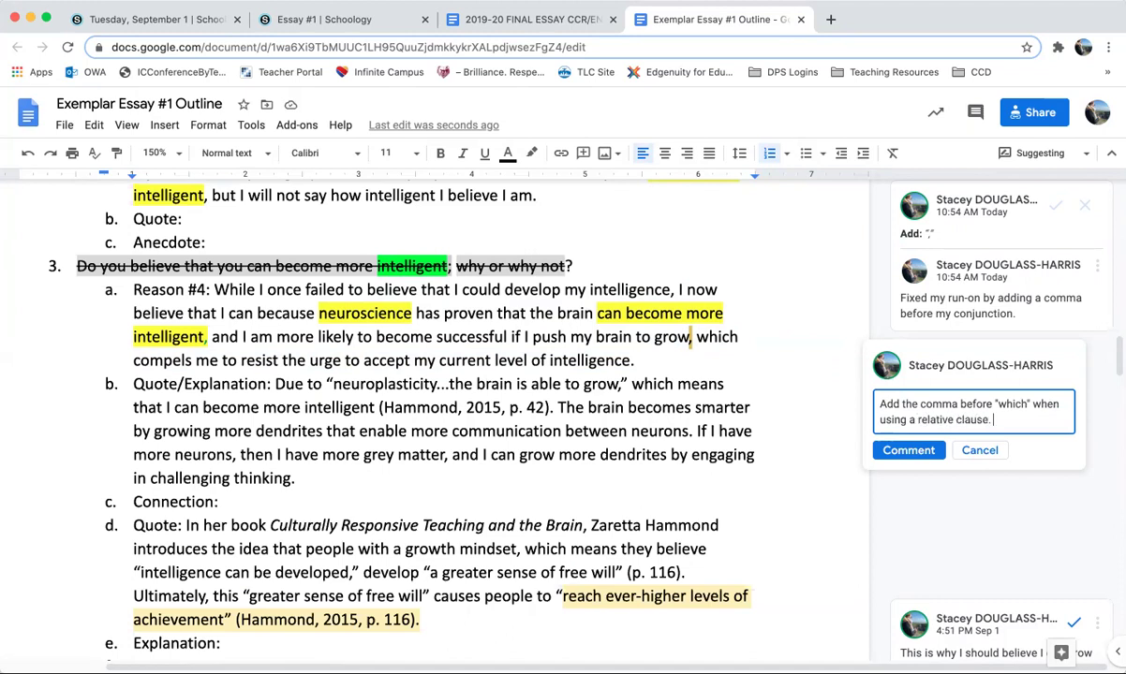
left_click(909, 451)
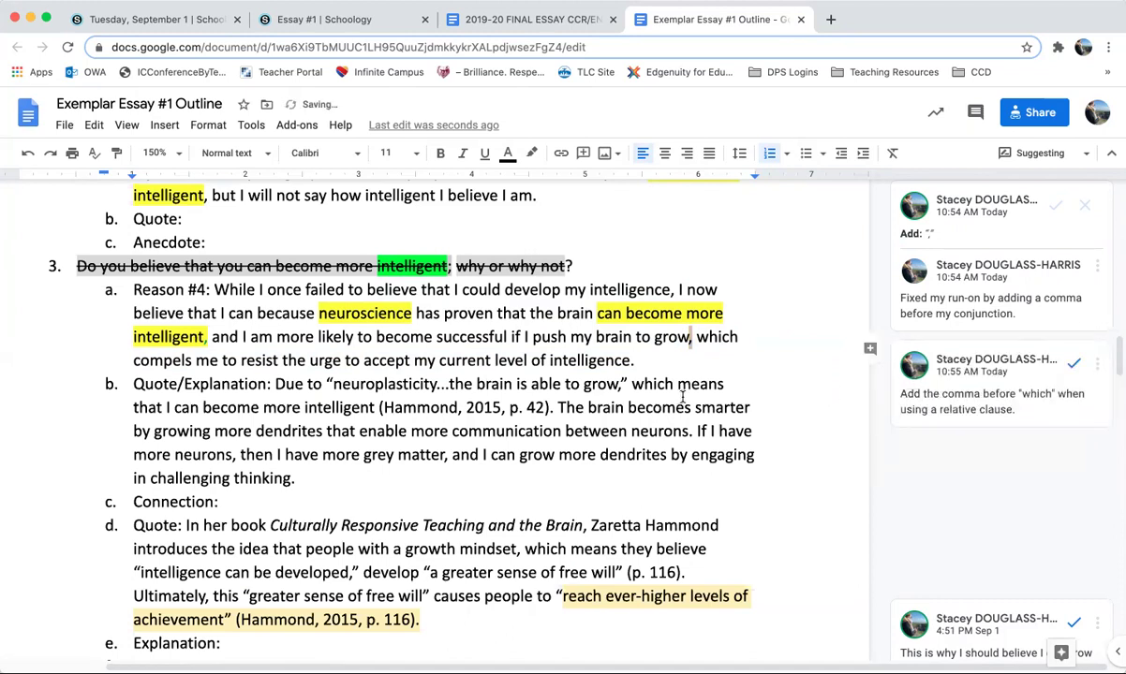
- Compare Reason #4's claim that neuroscience proves the brain can become more intelligent with the "neuroplasticity" quote and explanation beneath it
scroll(682, 397, "down", 2)
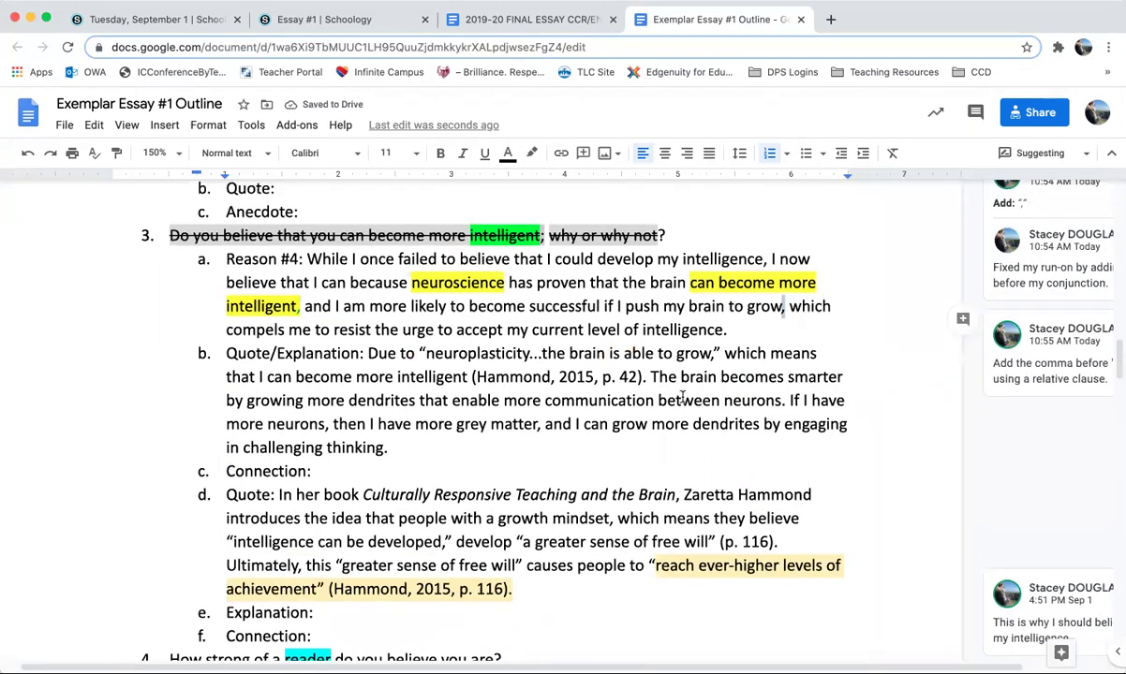
triple_click(281, 360)
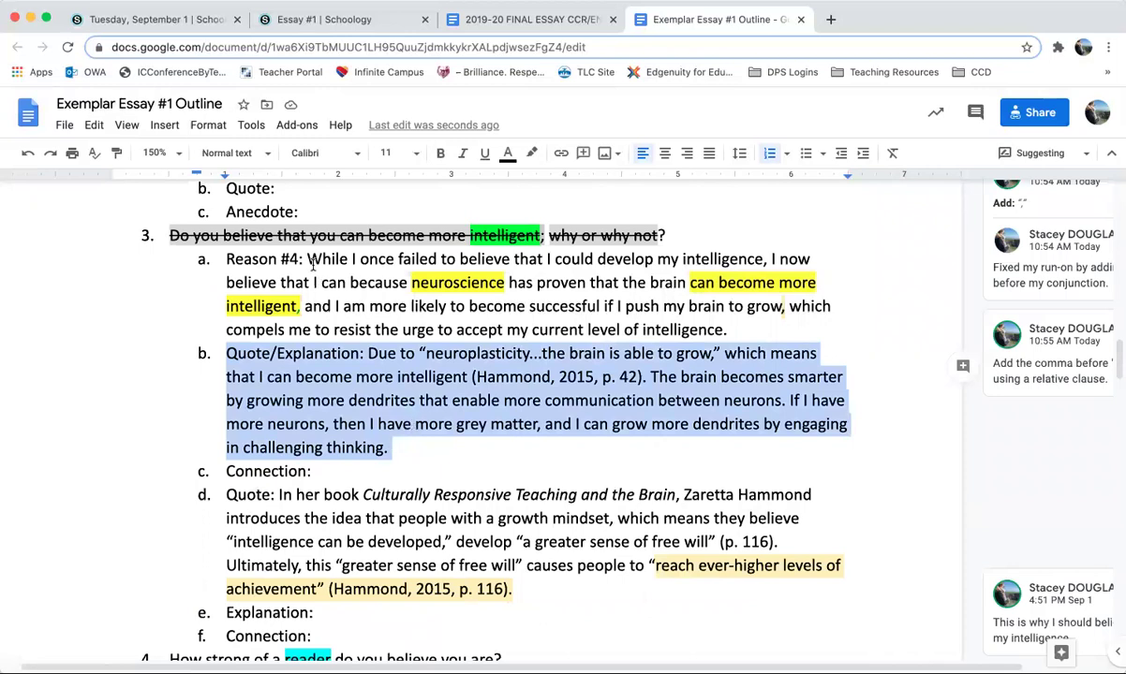
left_click_drag(308, 264, 741, 327)
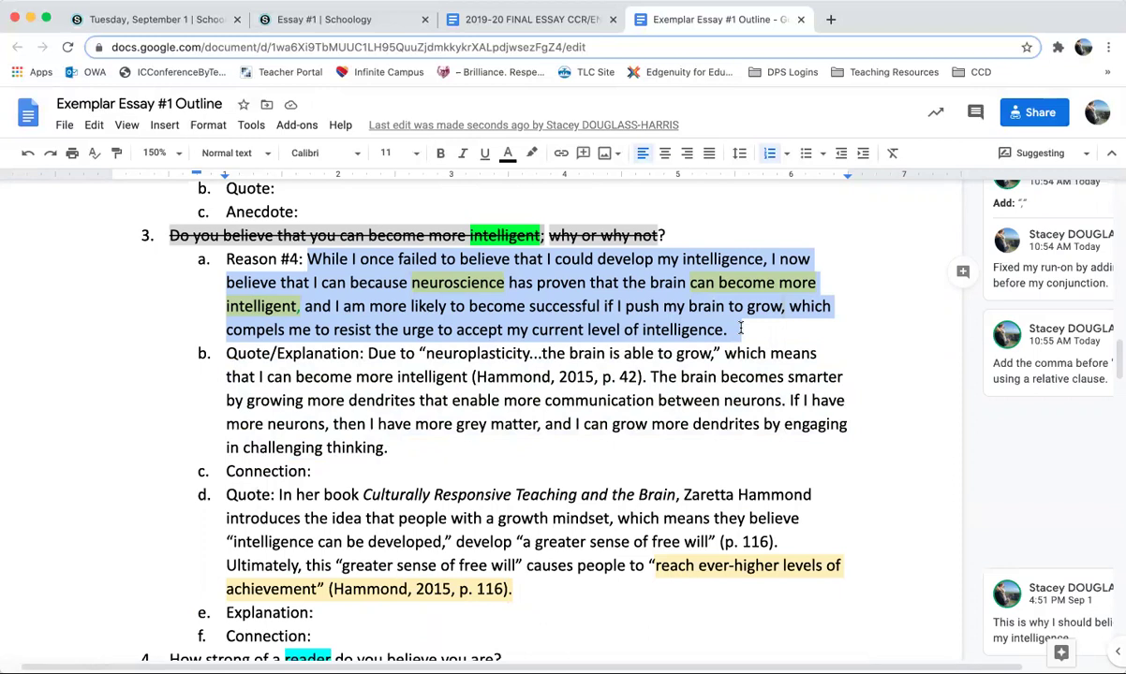
left_click(740, 328)
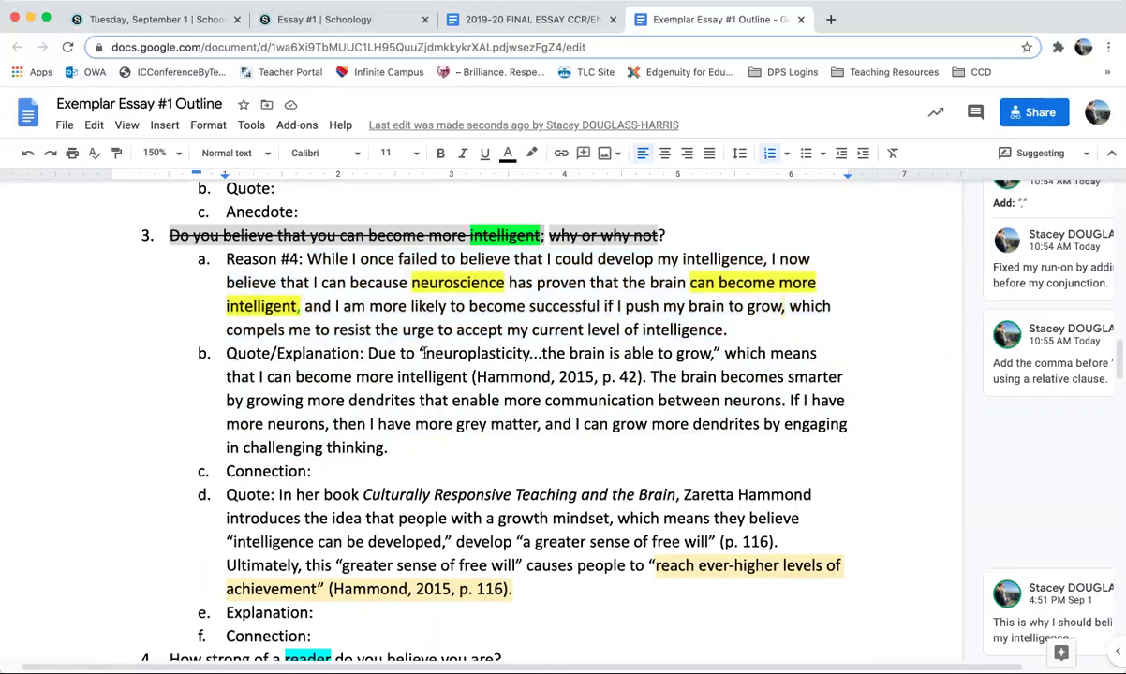
left_click_drag(424, 353, 726, 354)
left_click(721, 376)
left_click_drag(453, 281, 424, 298)
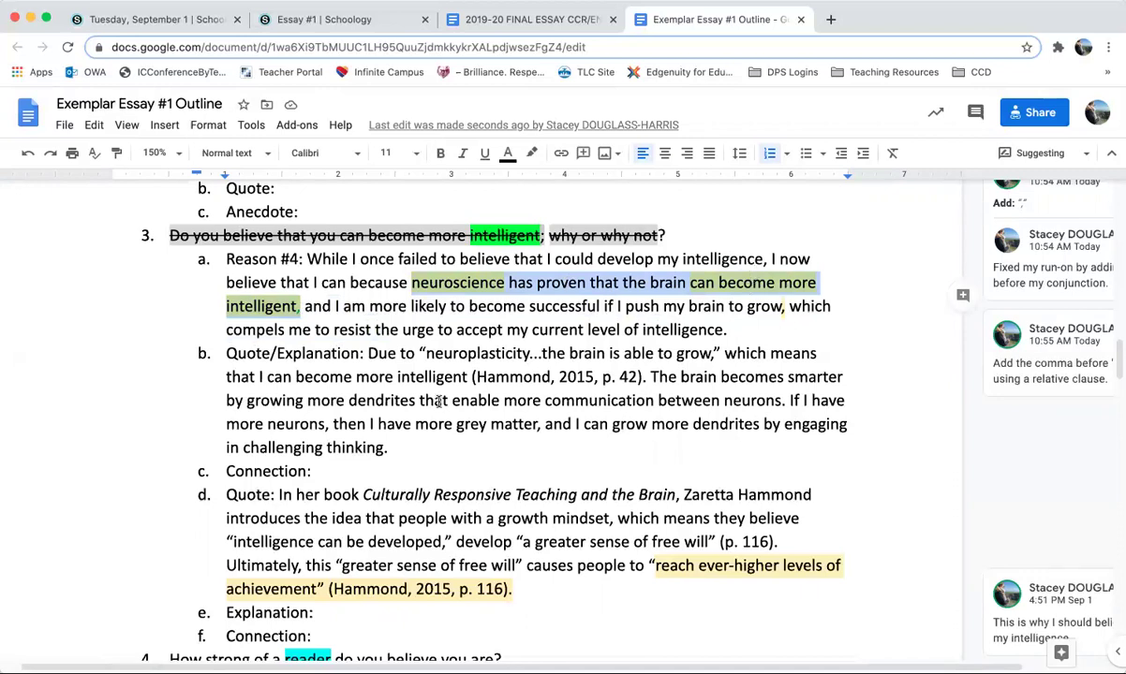
left_click(385, 472)
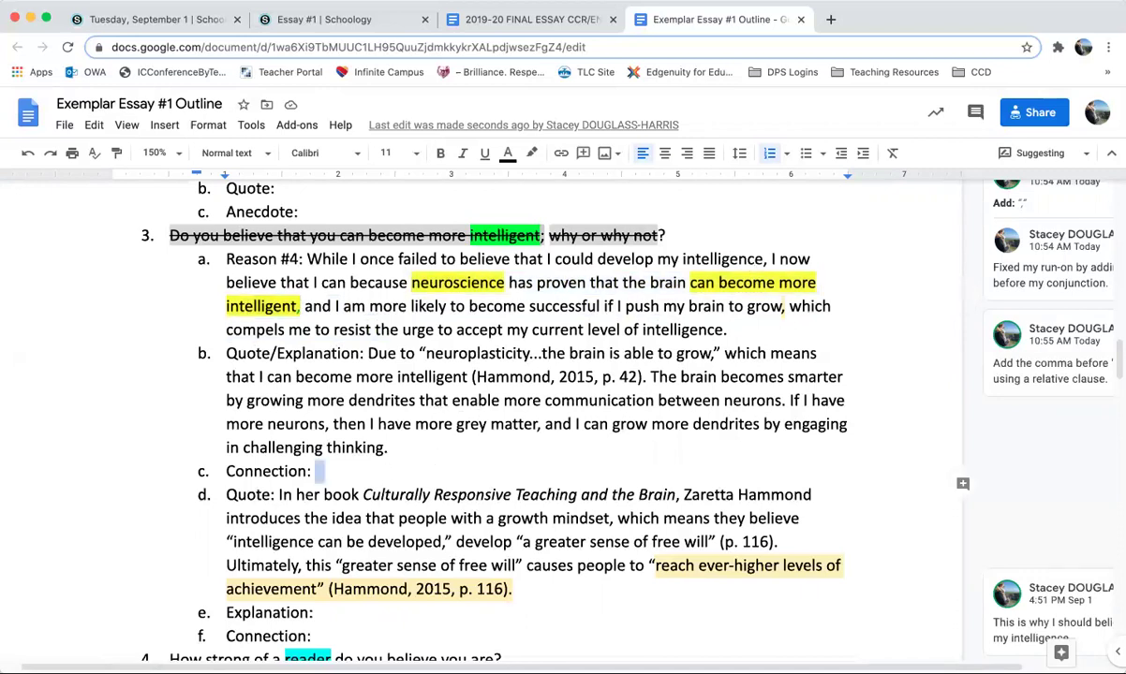
type("When")
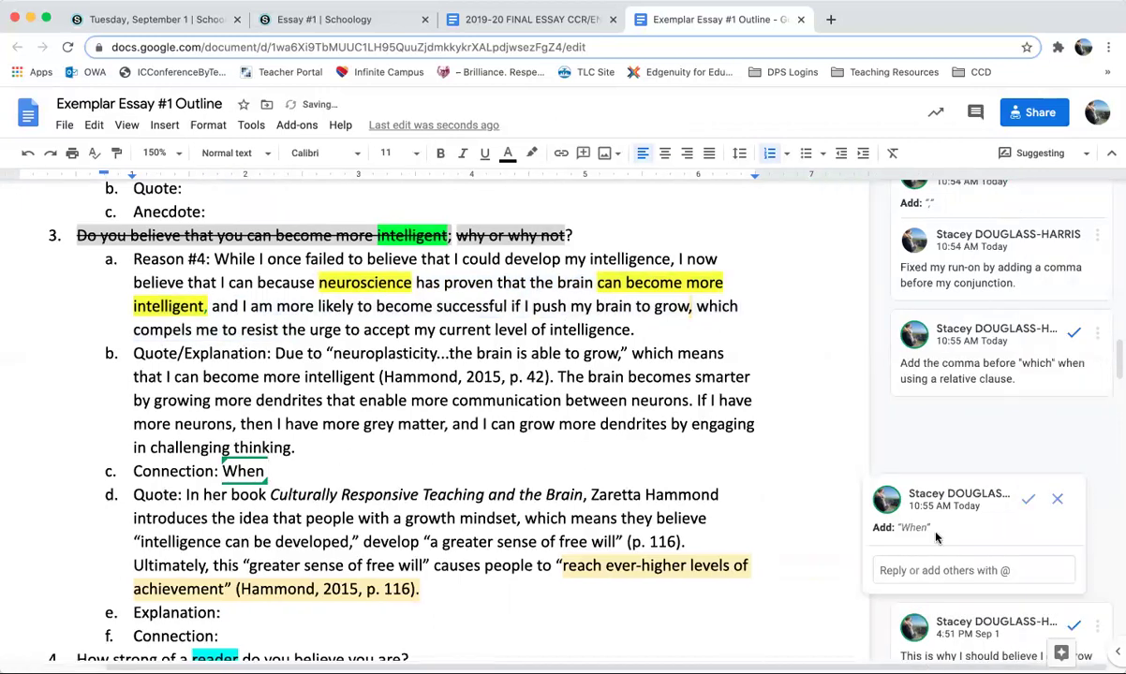
left_click(1055, 495)
- Switch the document to Editing mode and fill in item c under question 3, Connection, with "When my brain grows, I become more intelligent."
left_click(1021, 152)
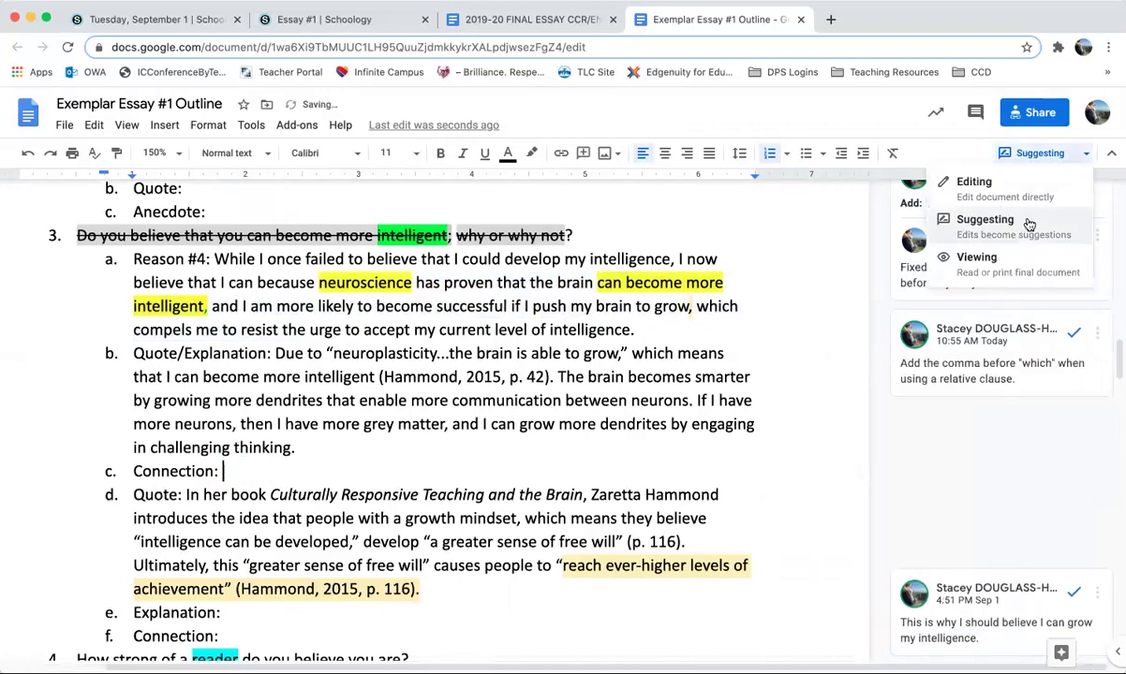
left_click(964, 220)
left_click(1021, 153)
left_click(955, 176)
type("When m")
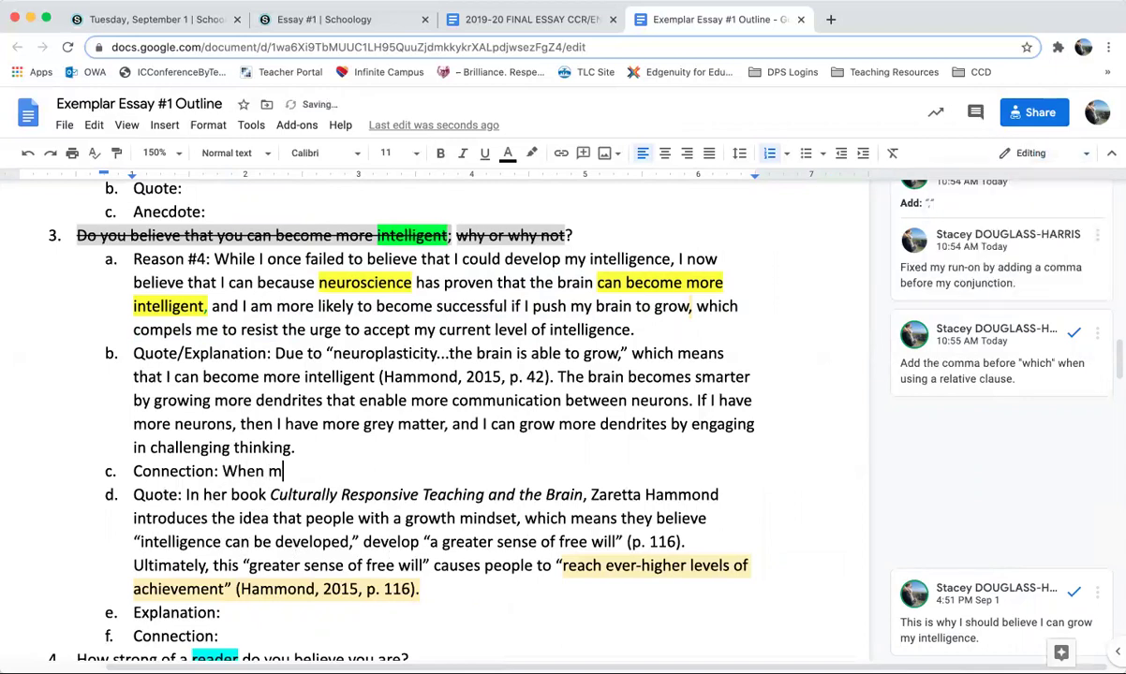
type("y brain grows, I ")
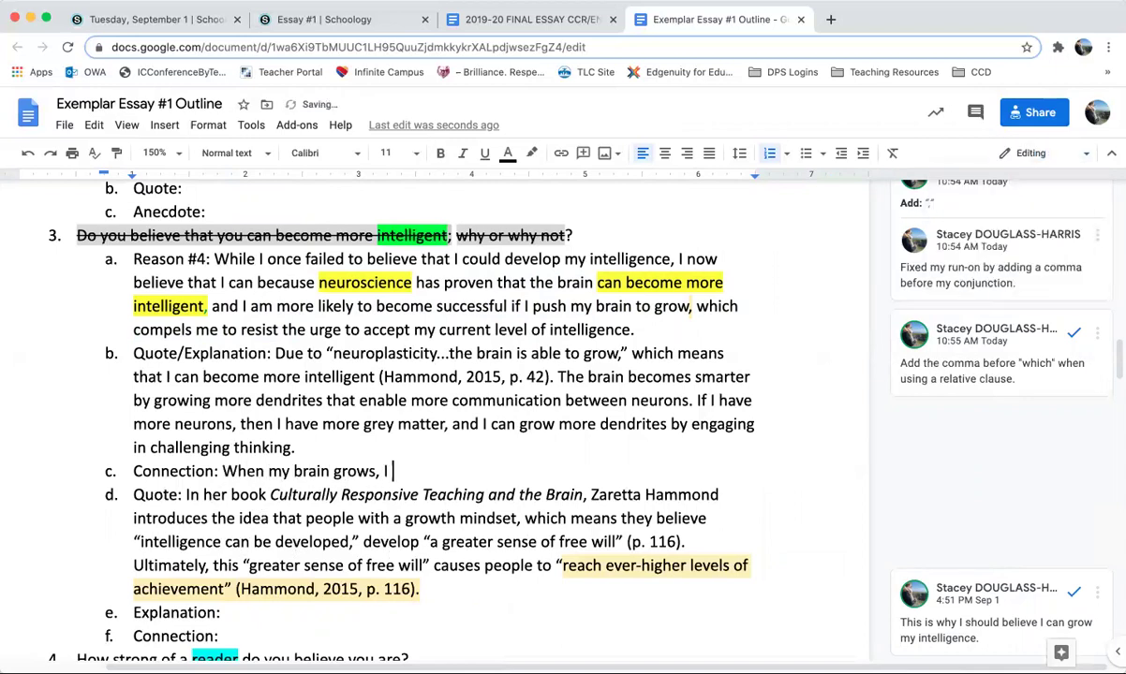
type("become more int")
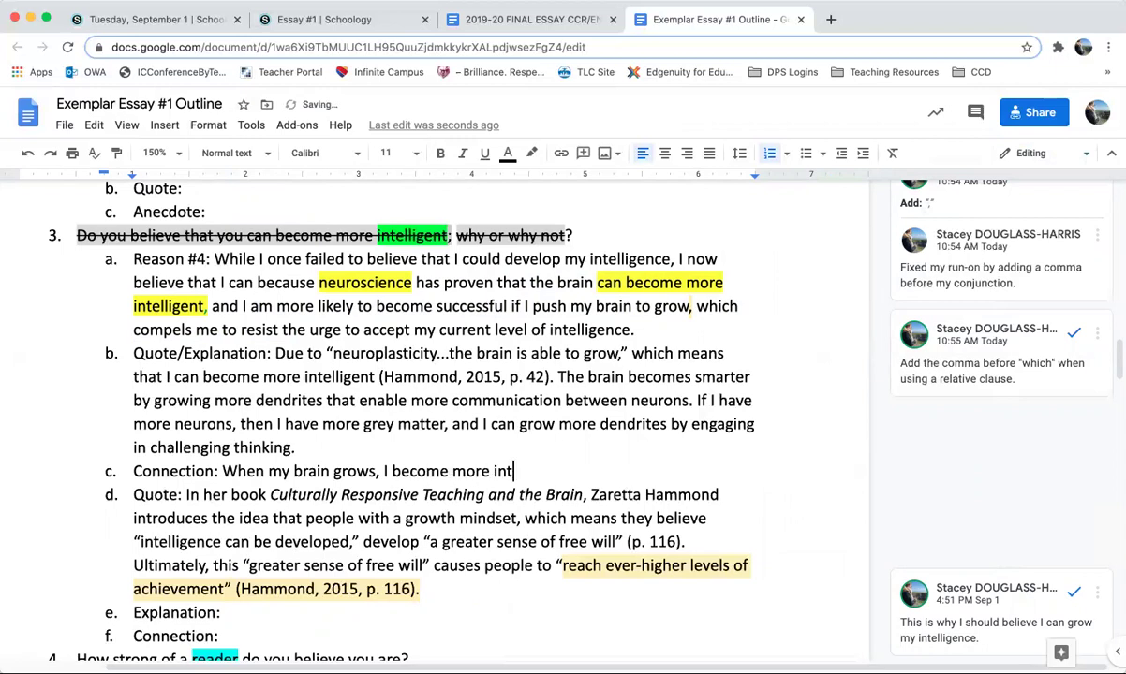
type("elligent.")
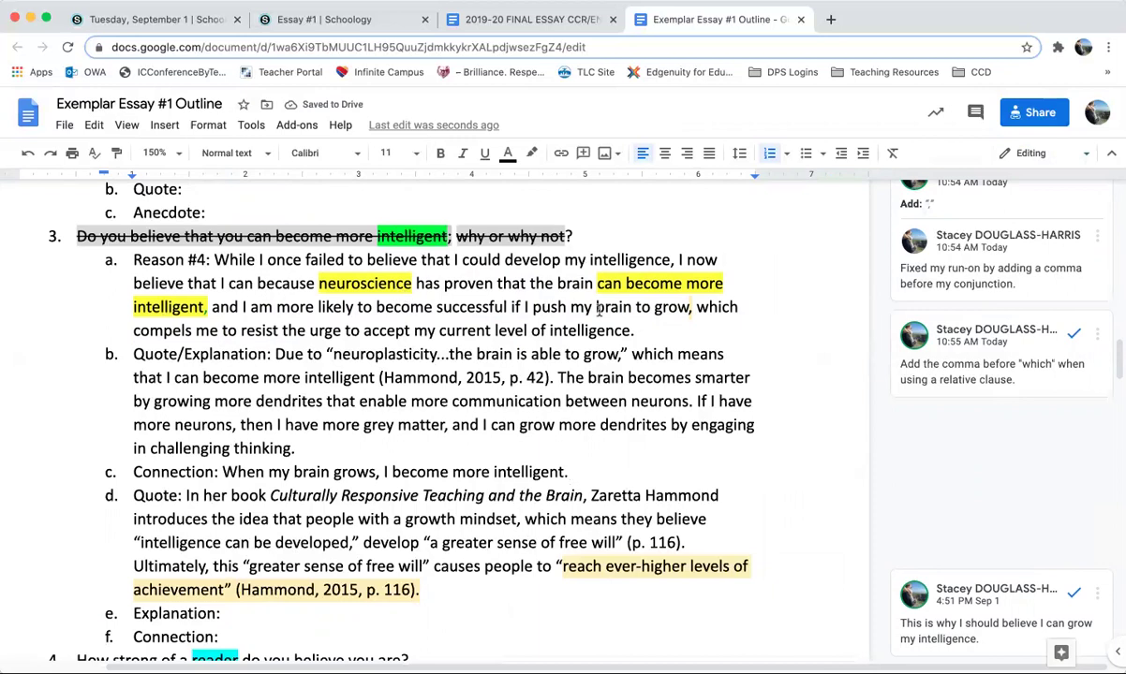
- Examine whether the quote explanation also supports the second half of Reason #4, about becoming successful by pushing the brain to grow
left_click_drag(242, 307, 306, 311)
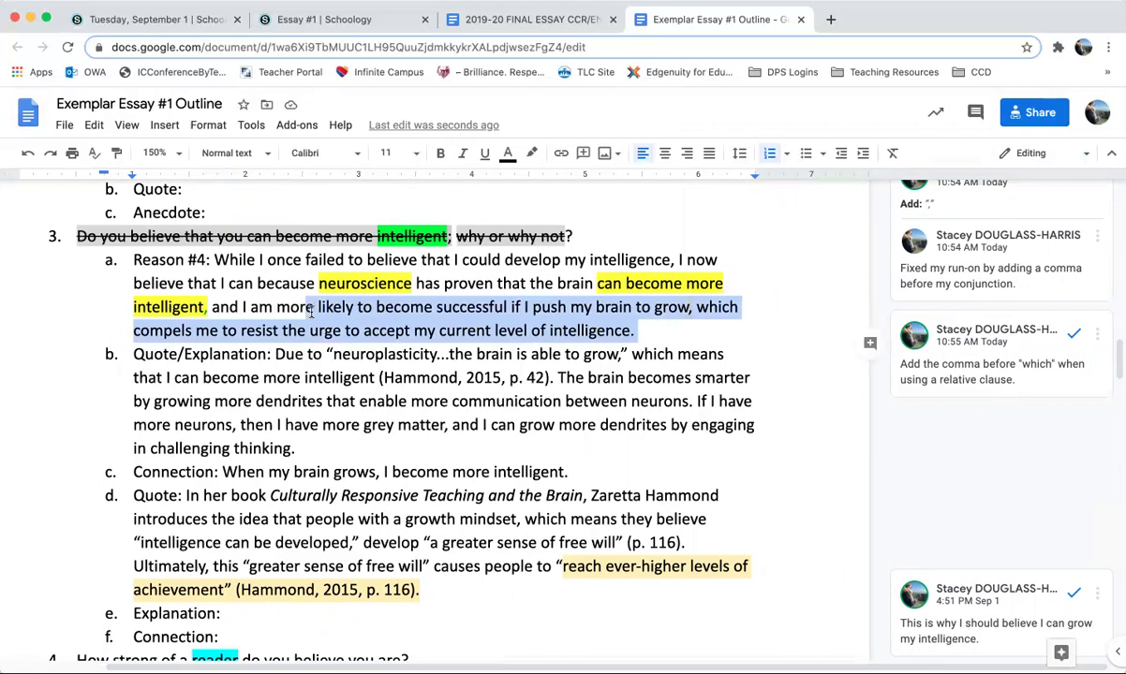
left_click(352, 310)
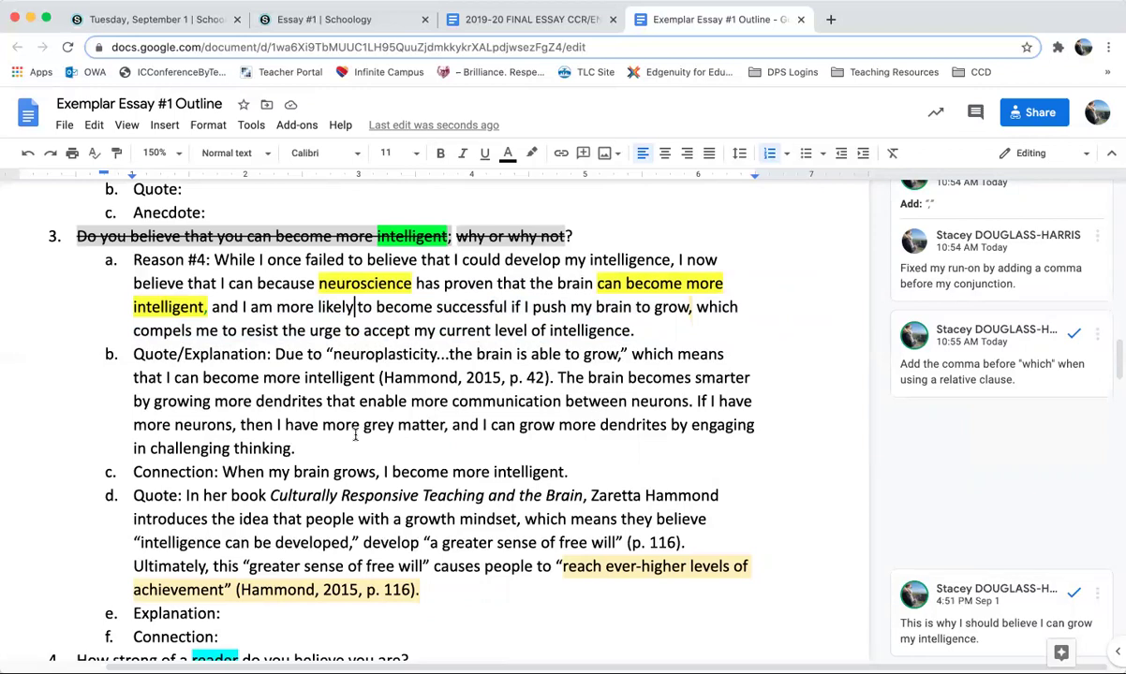
left_click_drag(296, 449, 277, 353)
left_click_drag(653, 331, 206, 295)
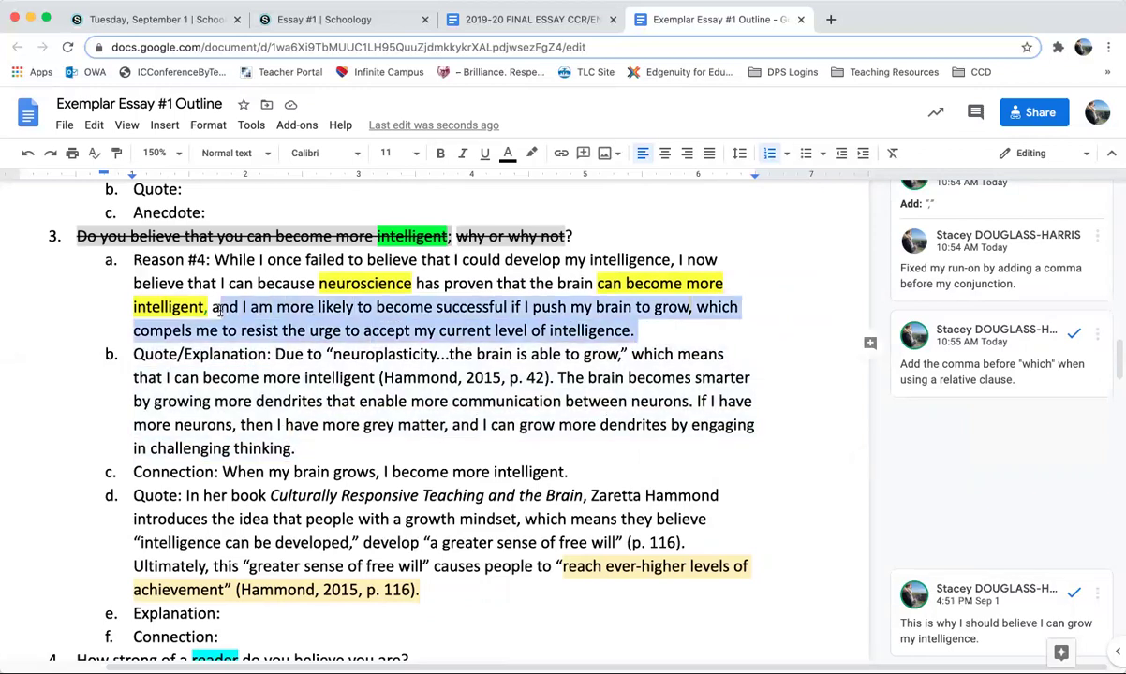
left_click(326, 402)
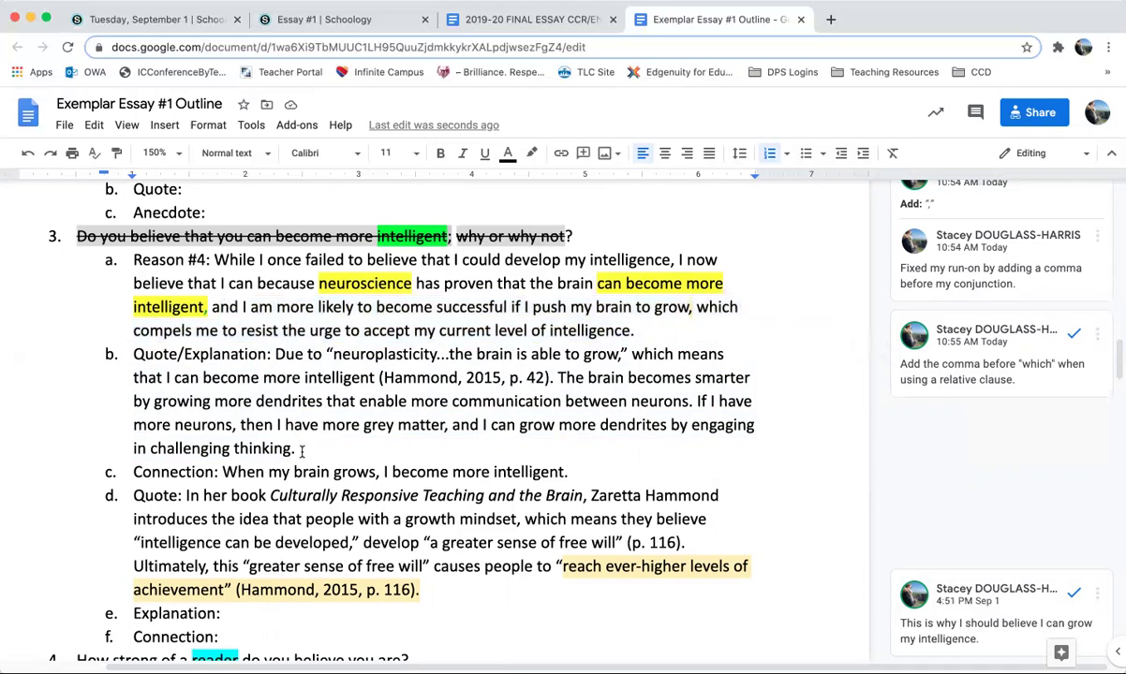
scroll(323, 408, "down", 1)
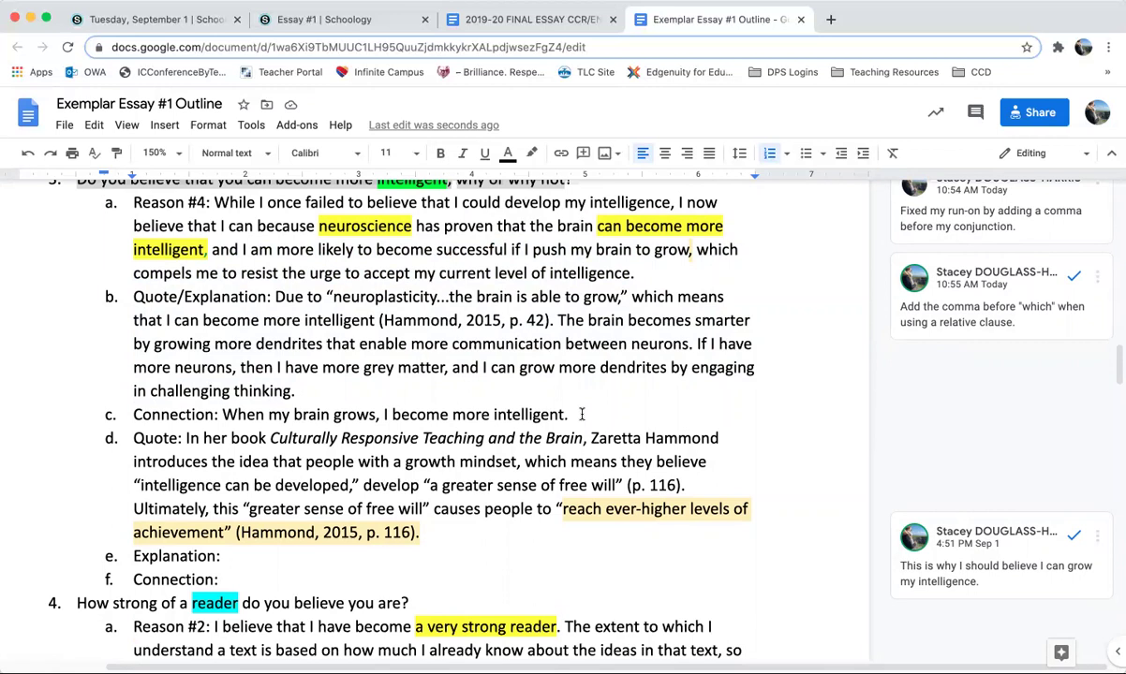
- Review the clauses of the new Connection sentence and attach the comment "complex sentence" to its opening word "When"
left_click_drag(578, 414, 223, 414)
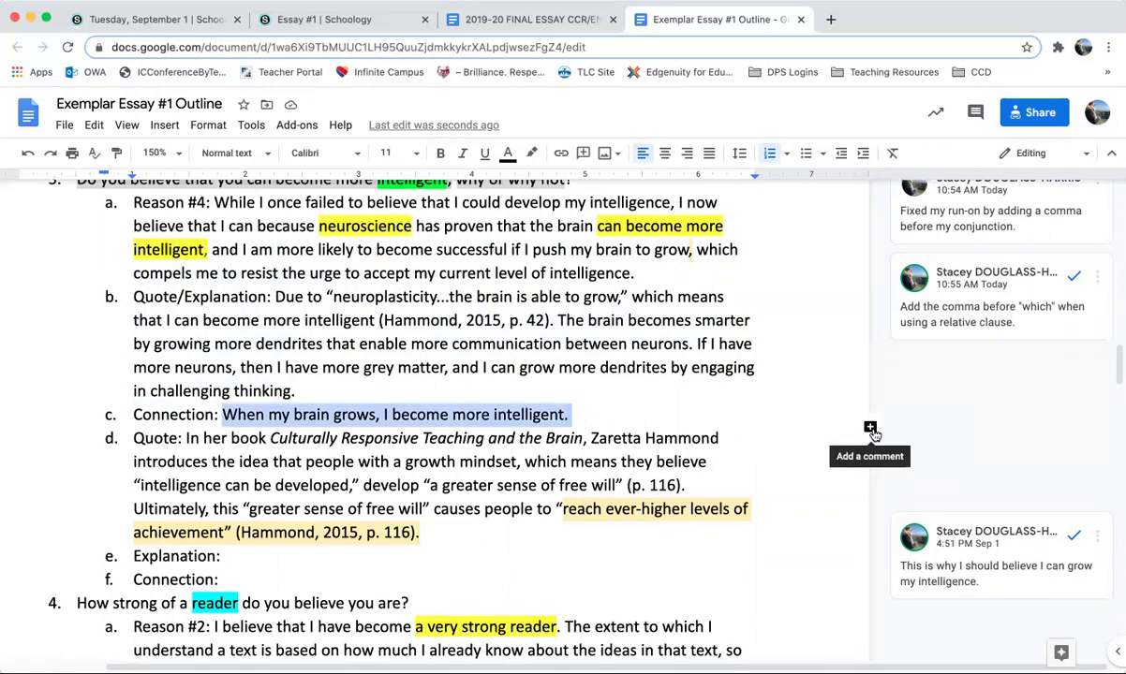
left_click(419, 446)
left_click_drag(268, 415, 564, 417)
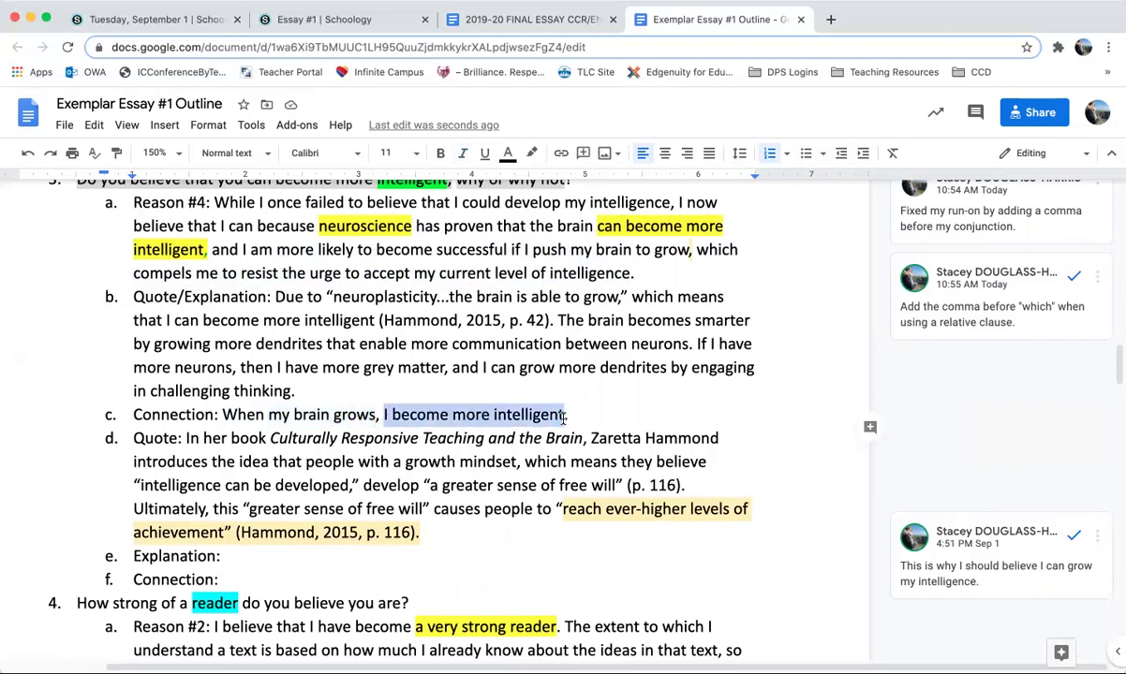
left_click(379, 415)
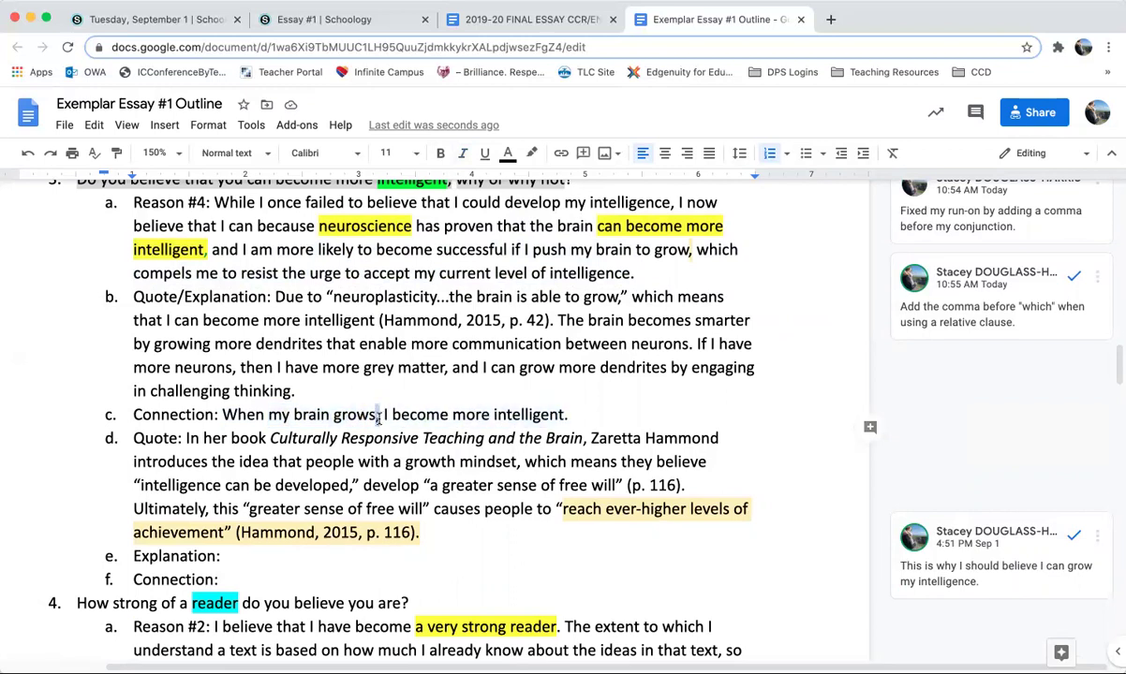
double_click(245, 415)
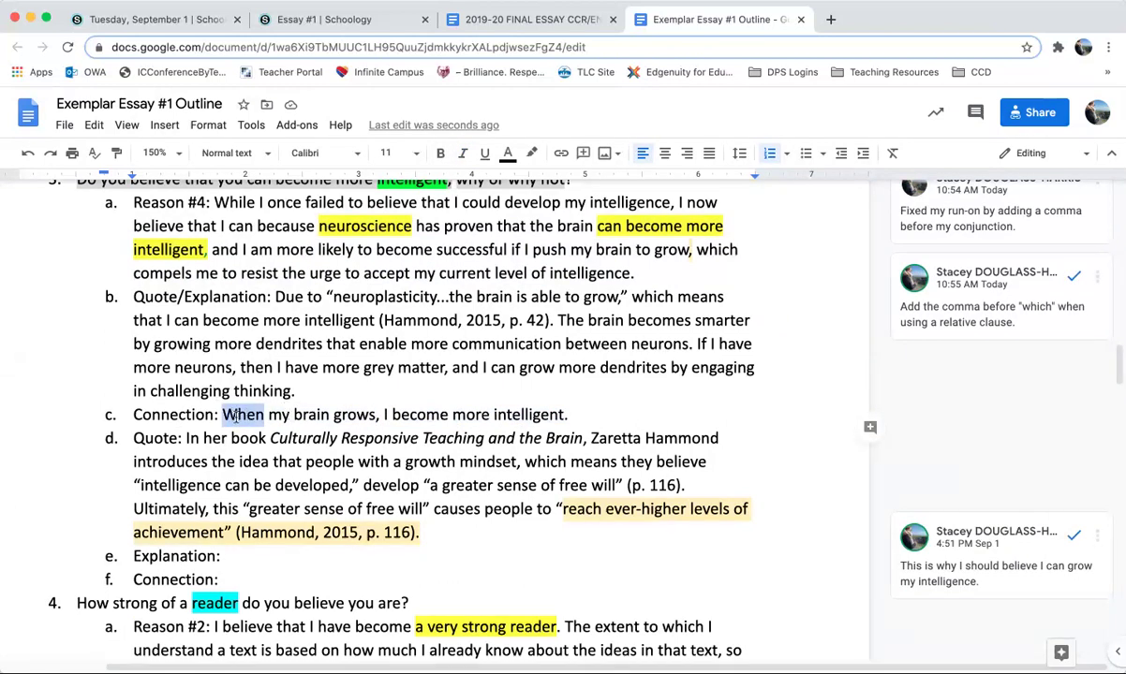
left_click(870, 427)
type("complex sentence")
left_click(922, 511)
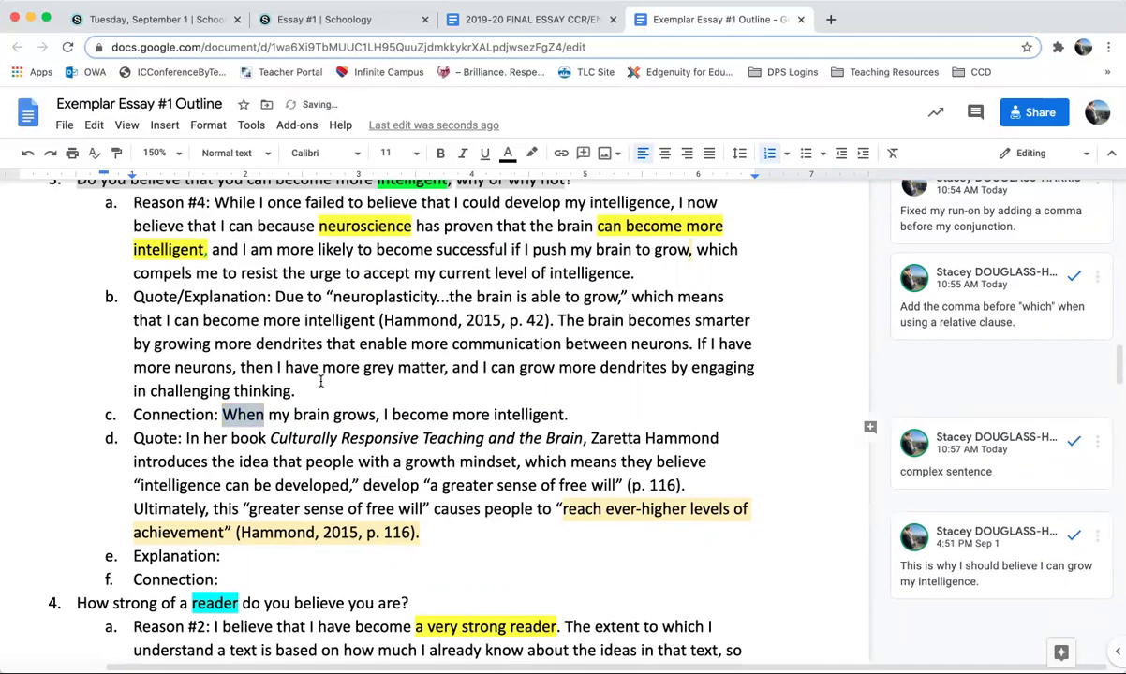
scroll(320, 381, "down", 3)
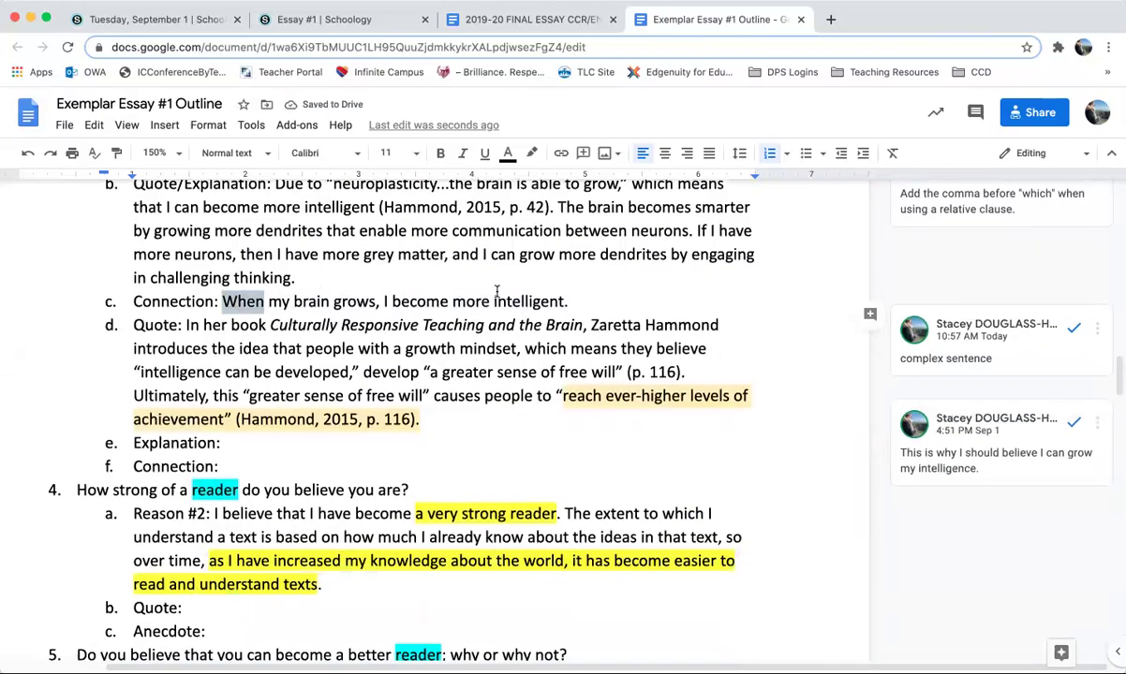
scroll(496, 291, "up", 3)
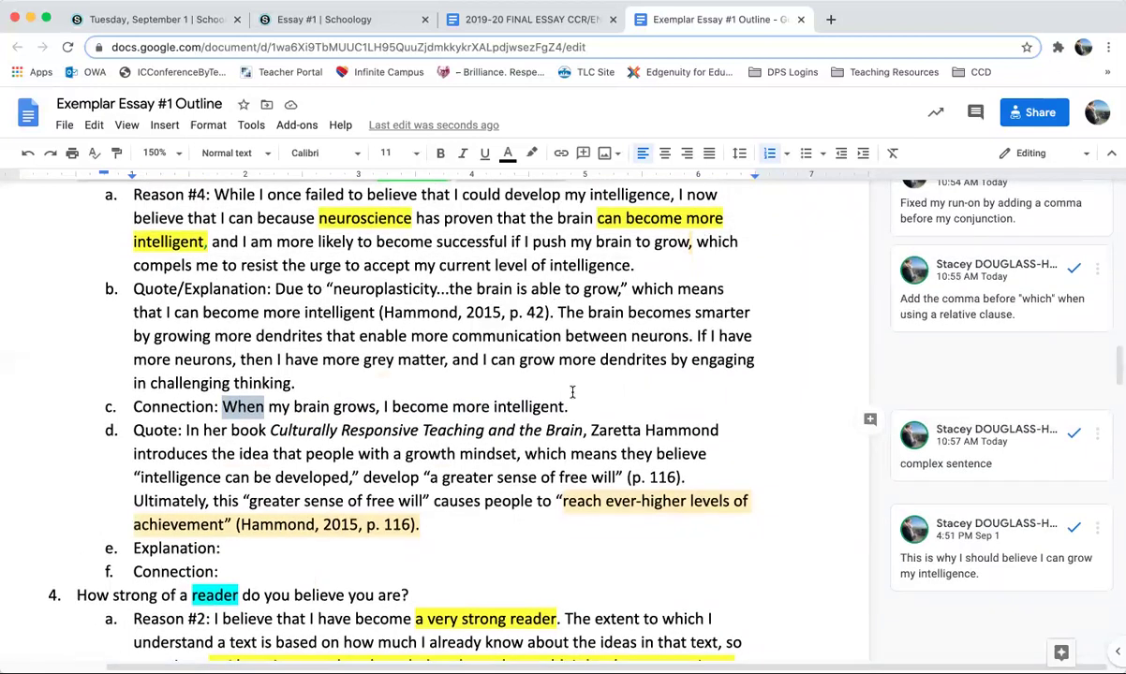
left_click(575, 411)
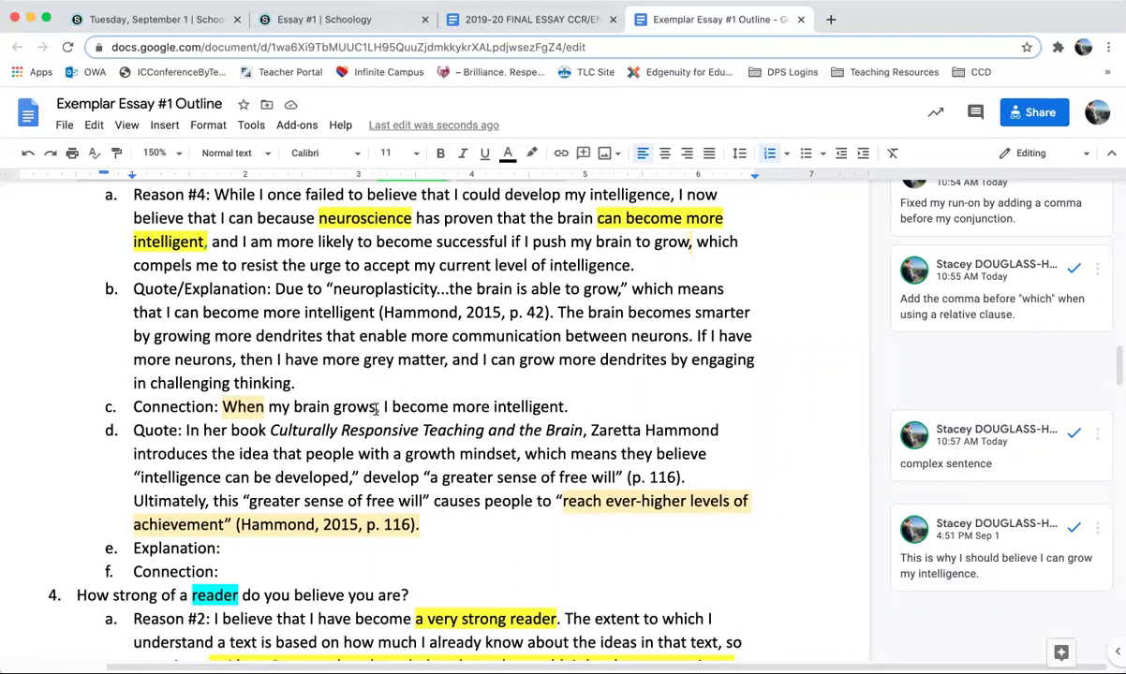
- Open the Connection sentence in item c with "The fact is that" and change "When" to lowercase "when"
left_click(223, 407)
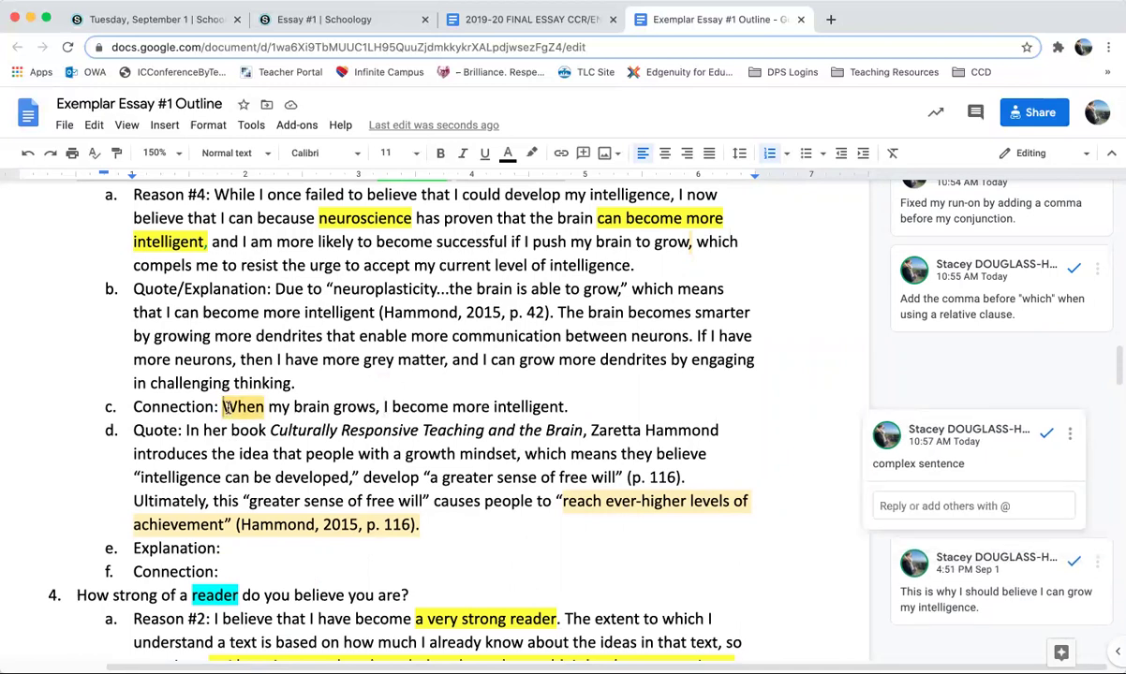
left_click(236, 406)
key("BackSpace")
type("The fact is that")
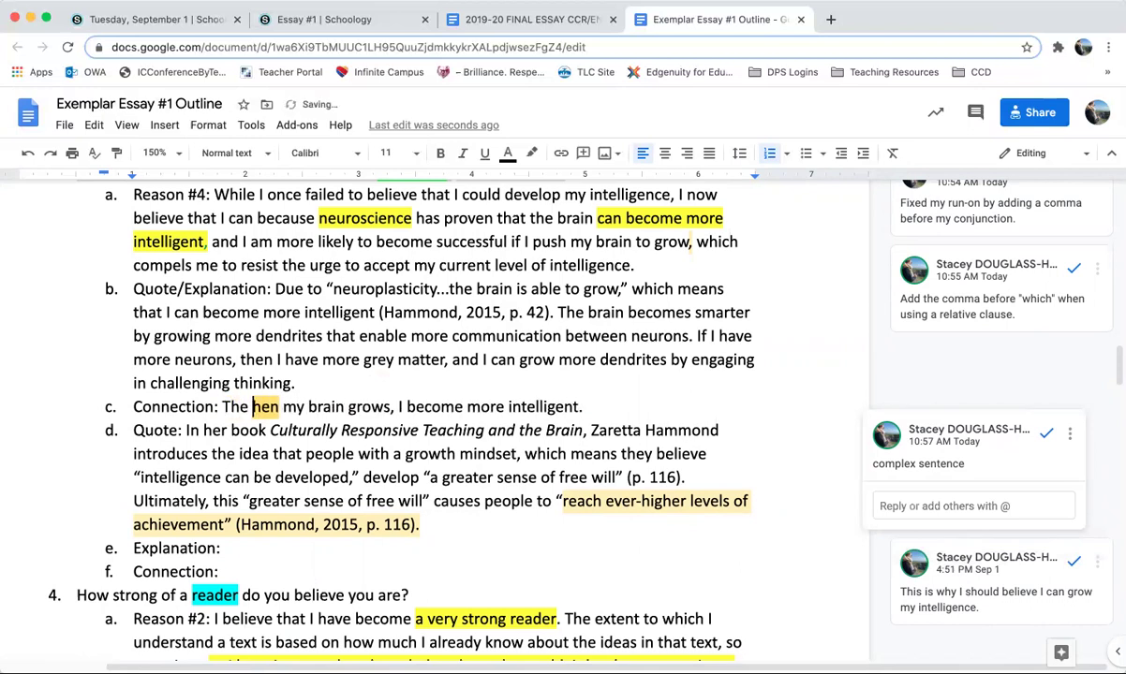
type(" w")
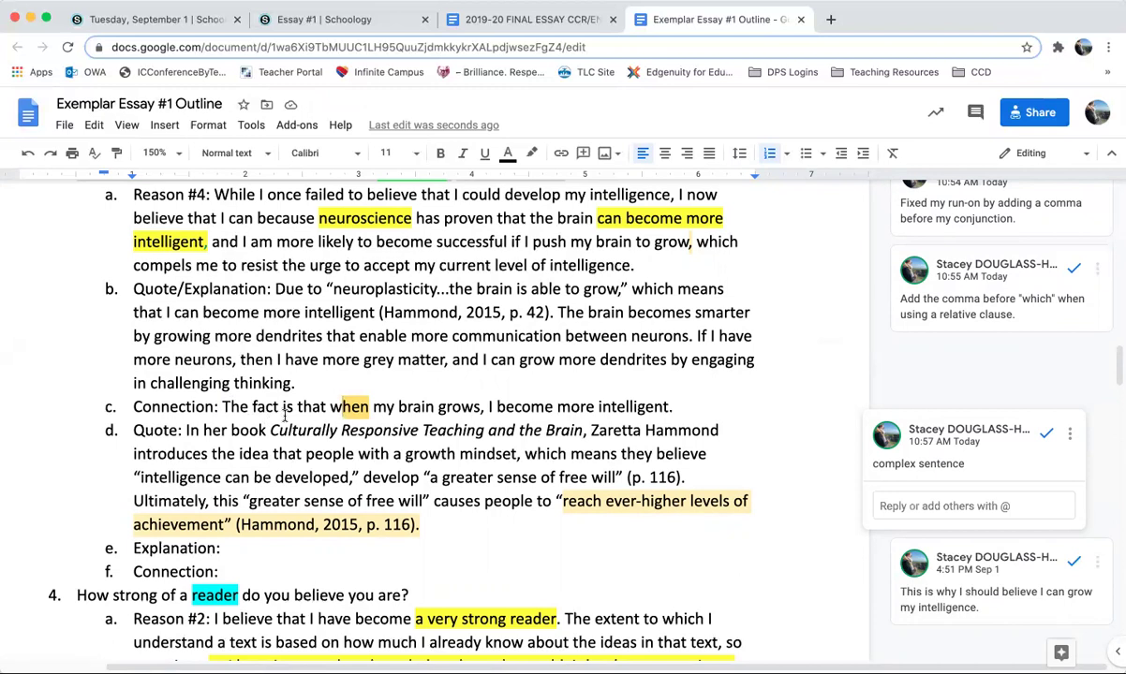
- Extend the Connection sentence with "-- and at the end of the day I love gaining knowledge and hope to always more more and more intelligent."
double_click(700, 403)
key("BackSpace")
key("BackSpace")
type("-- and at th")
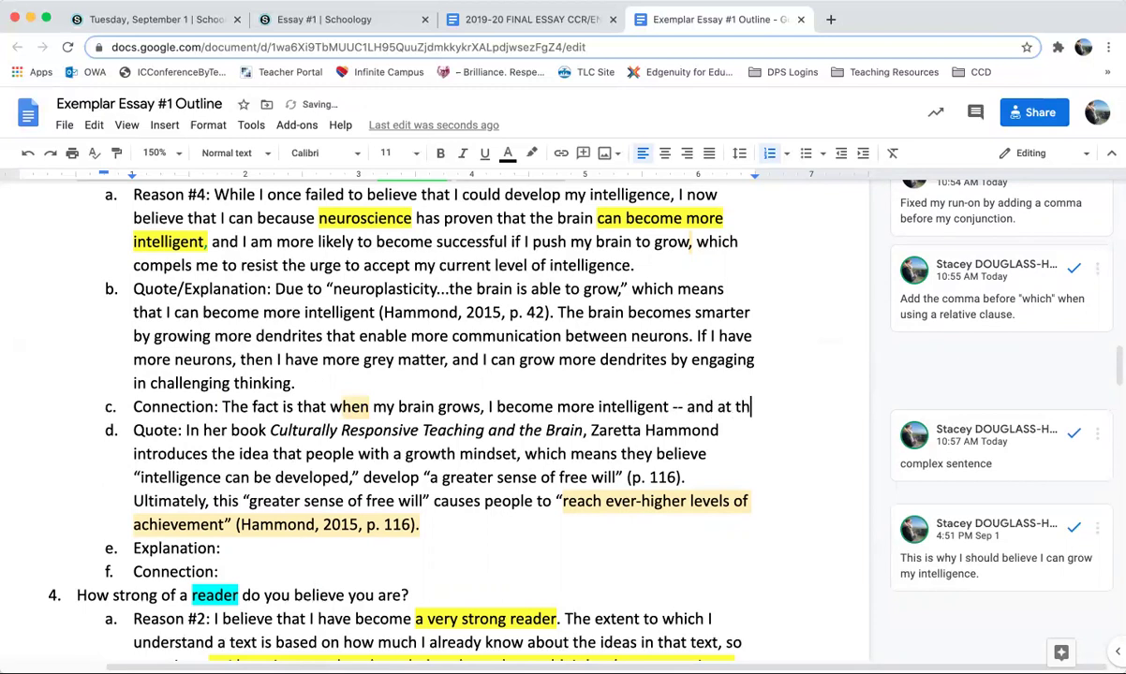
type("e end of the day ")
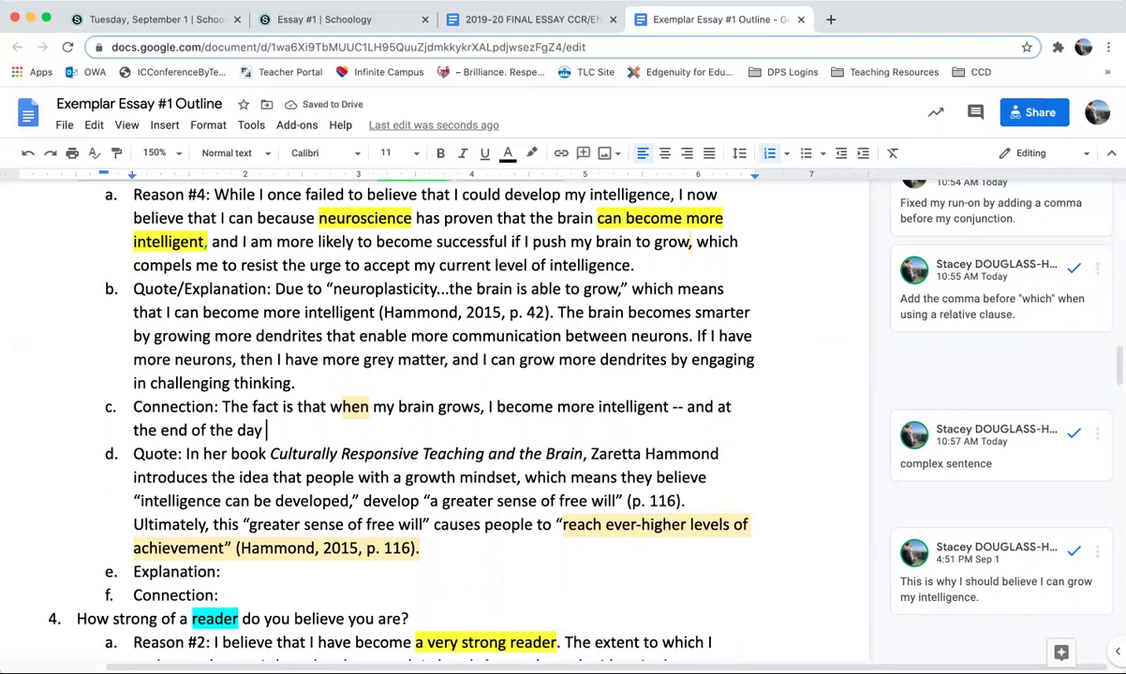
type("I love ")
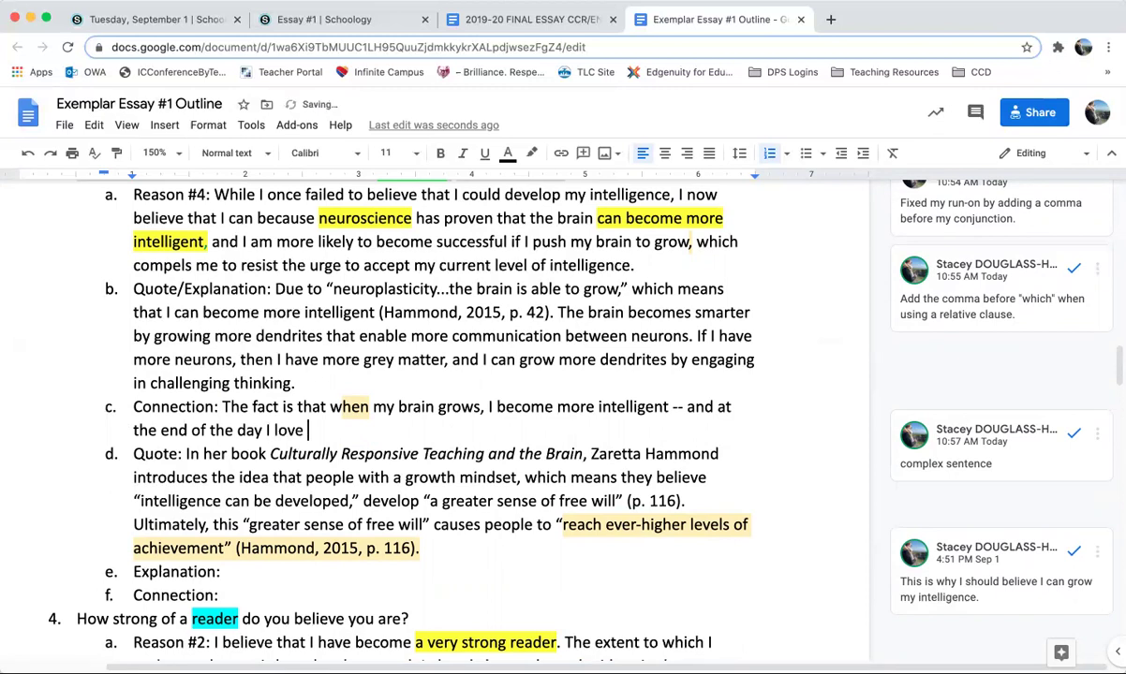
type("gaining knowledge and h")
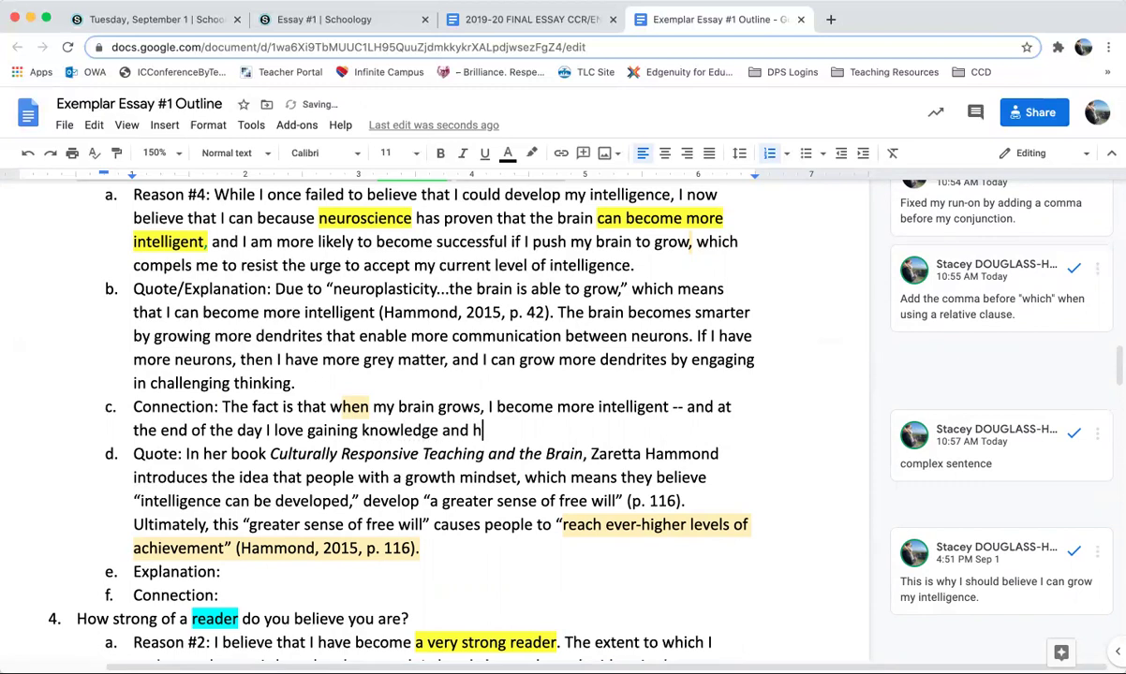
type("ope to always more ")
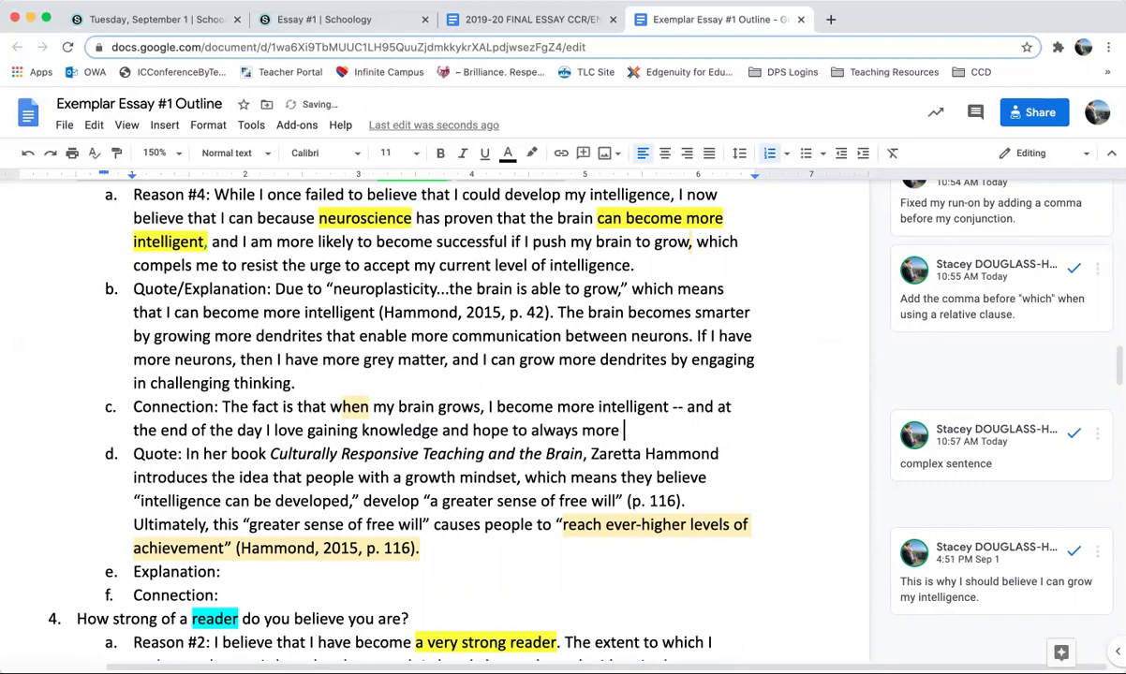
type("more and more int")
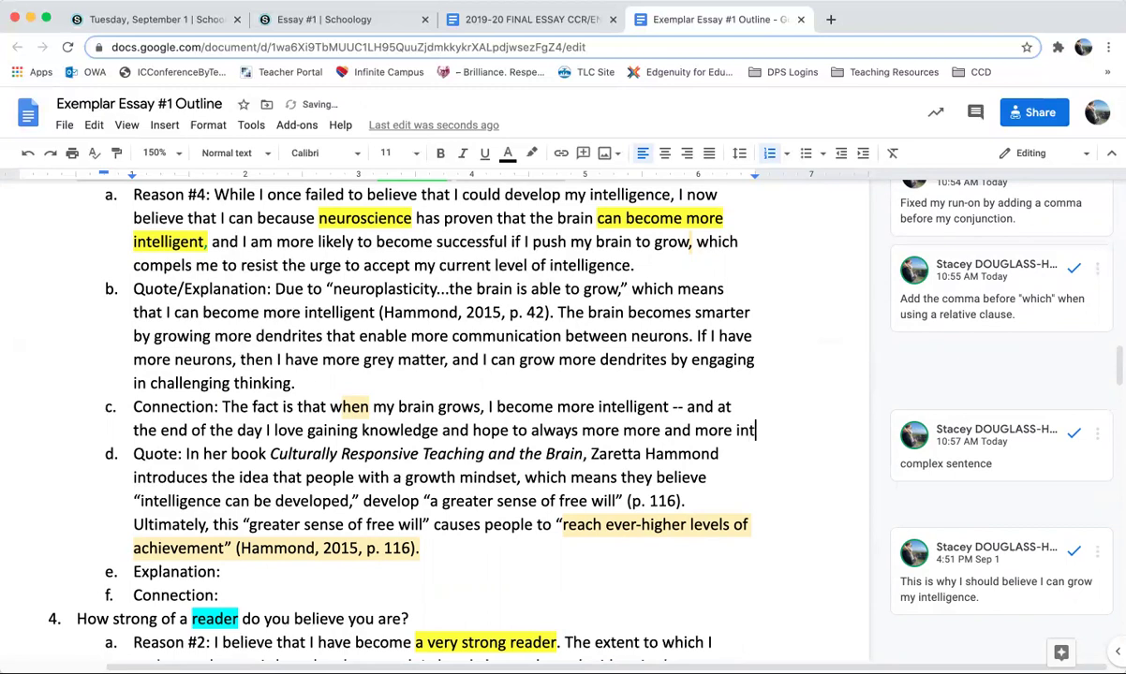
type("elligent.")
- Review the sentence's complex clause and replace the first repeated "more" after "always" with "become"
left_click(331, 406)
left_click_drag(354, 406, 677, 406)
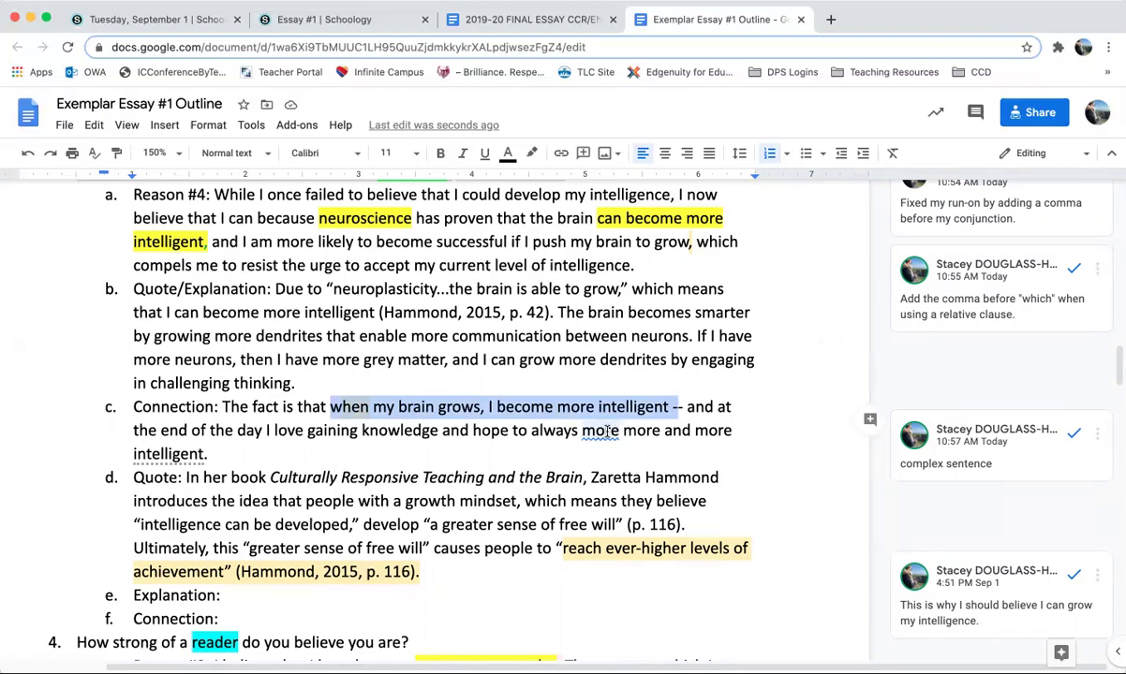
left_click(609, 431)
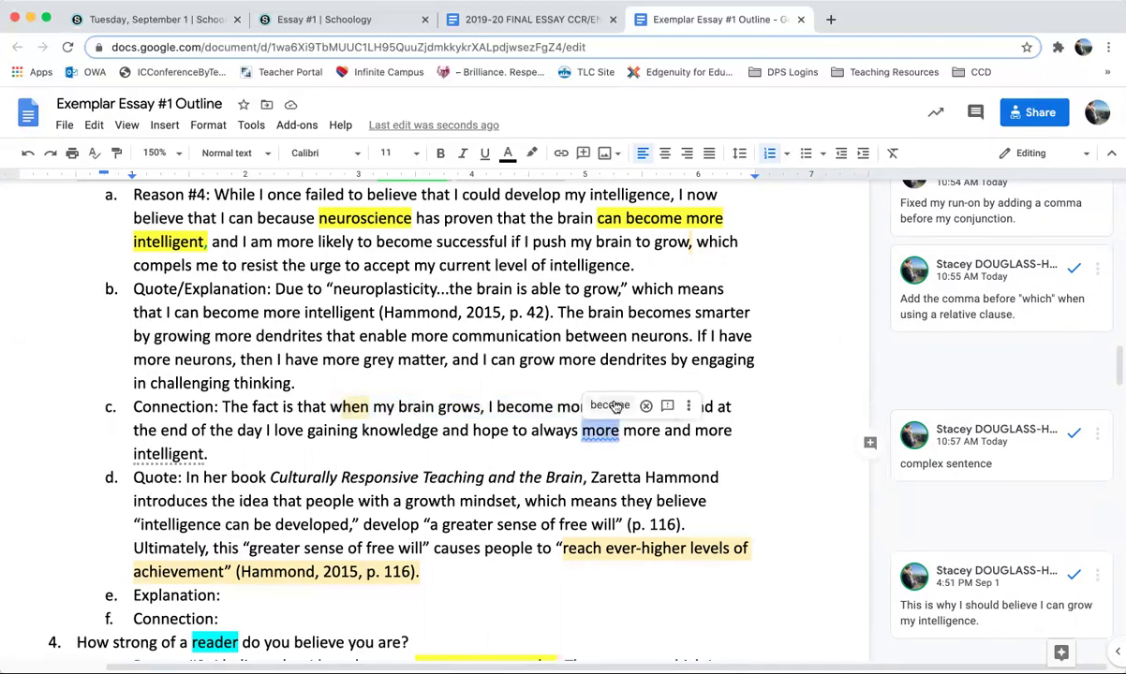
left_click(610, 405)
- Review the whole Connection sentence and insert a closing dash "--" after "at the end of the day"
left_click_drag(232, 456, 82, 434)
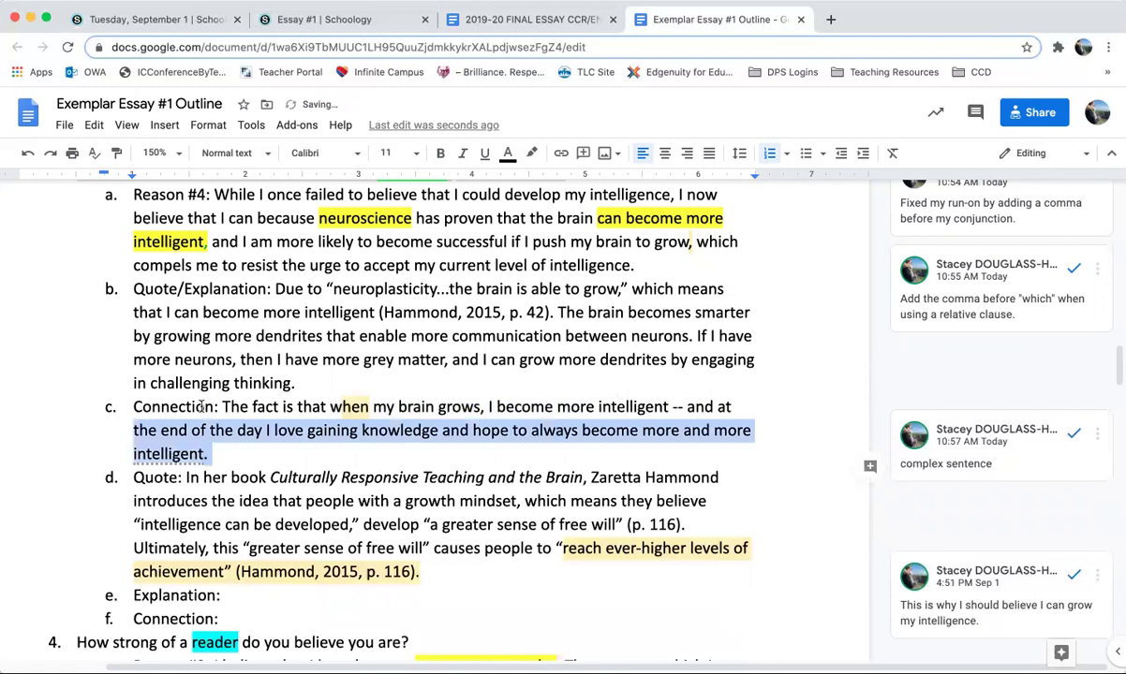
left_click(178, 459)
left_click_drag(209, 455, 221, 454)
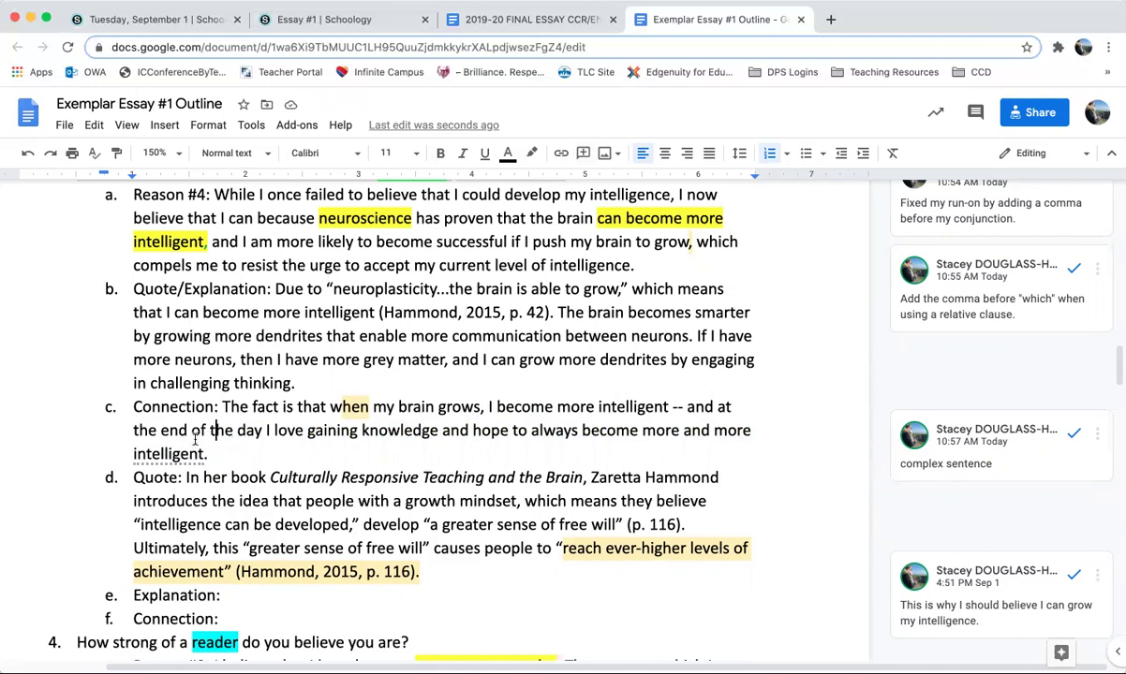
left_click(173, 454)
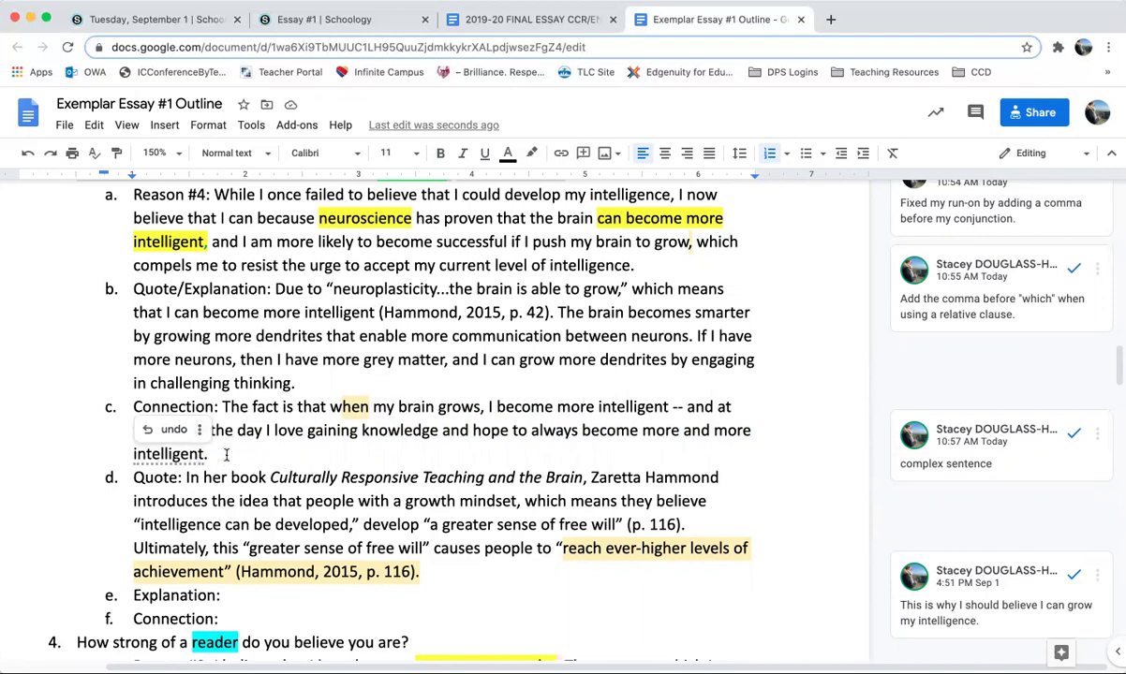
left_click(223, 407, "shift")
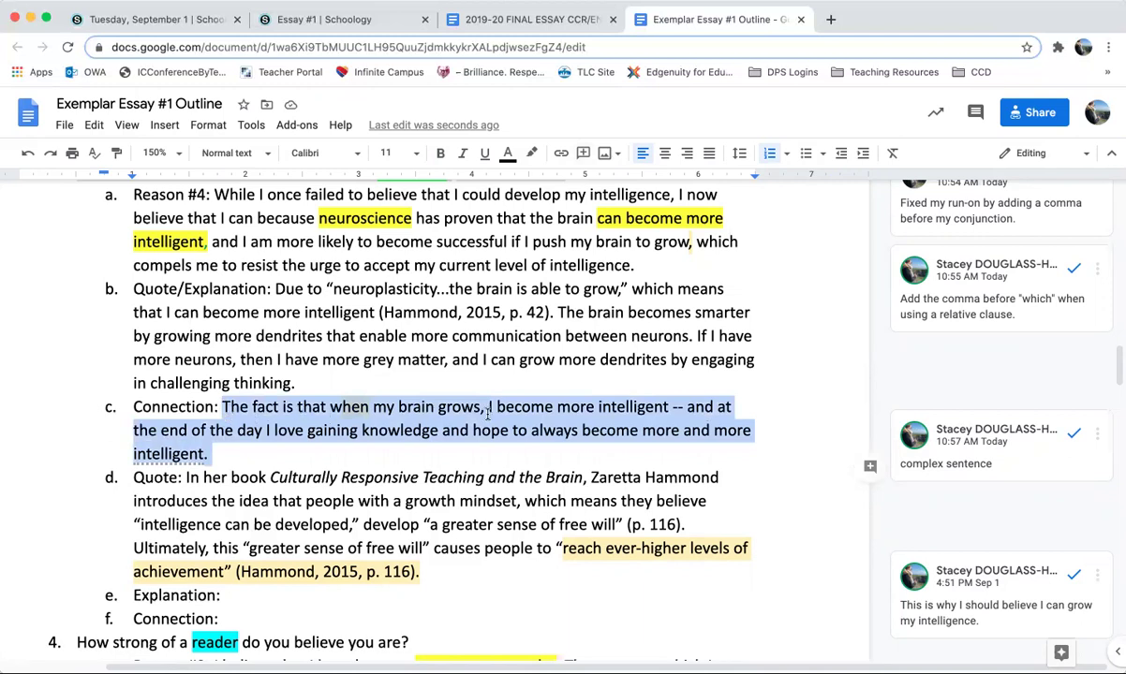
left_click(262, 432)
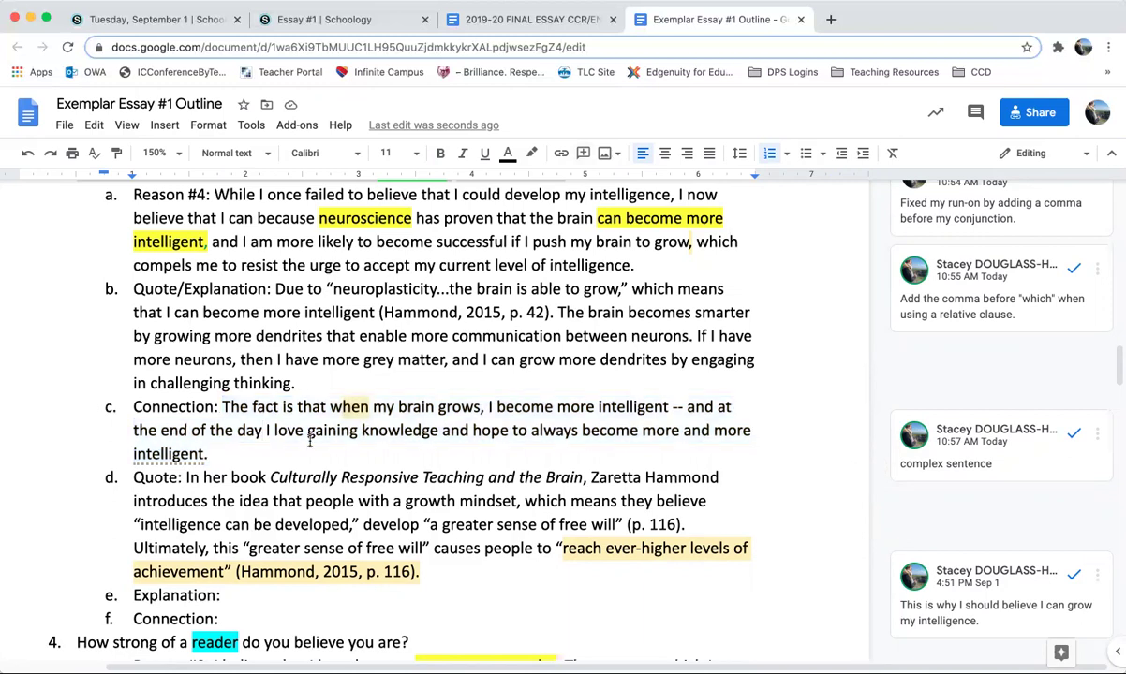
type("--")
key("ctrl+i")
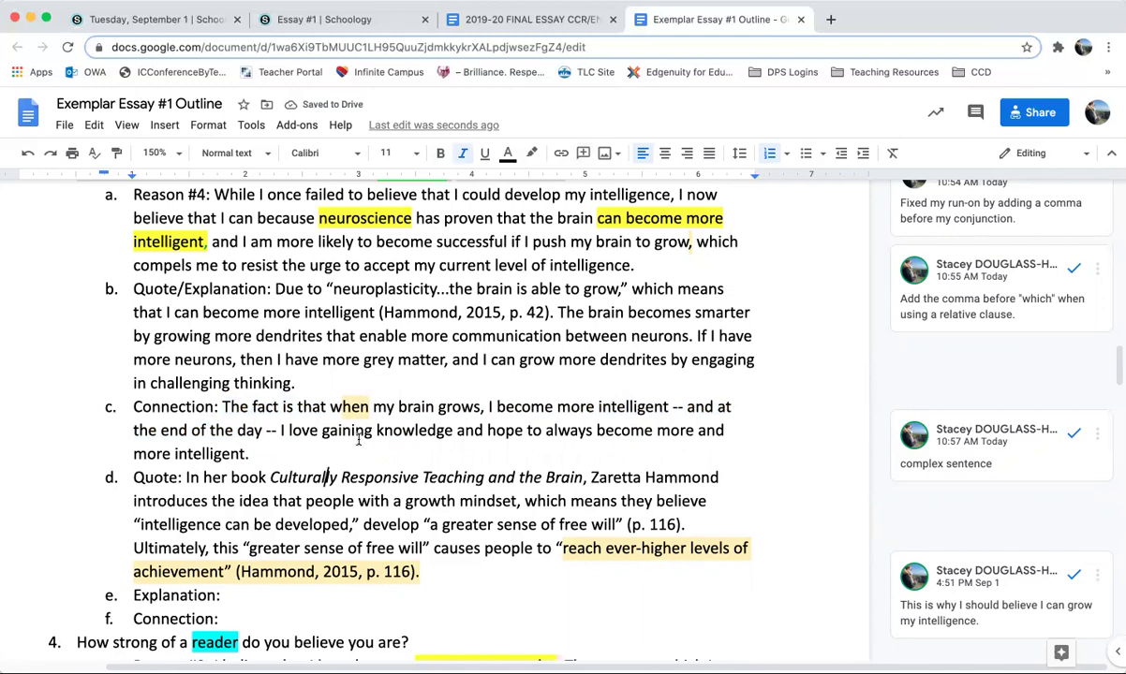
- Examine the interrupting phrase "and at the end of the day" and the dashes on both sides of it
double_click(201, 453)
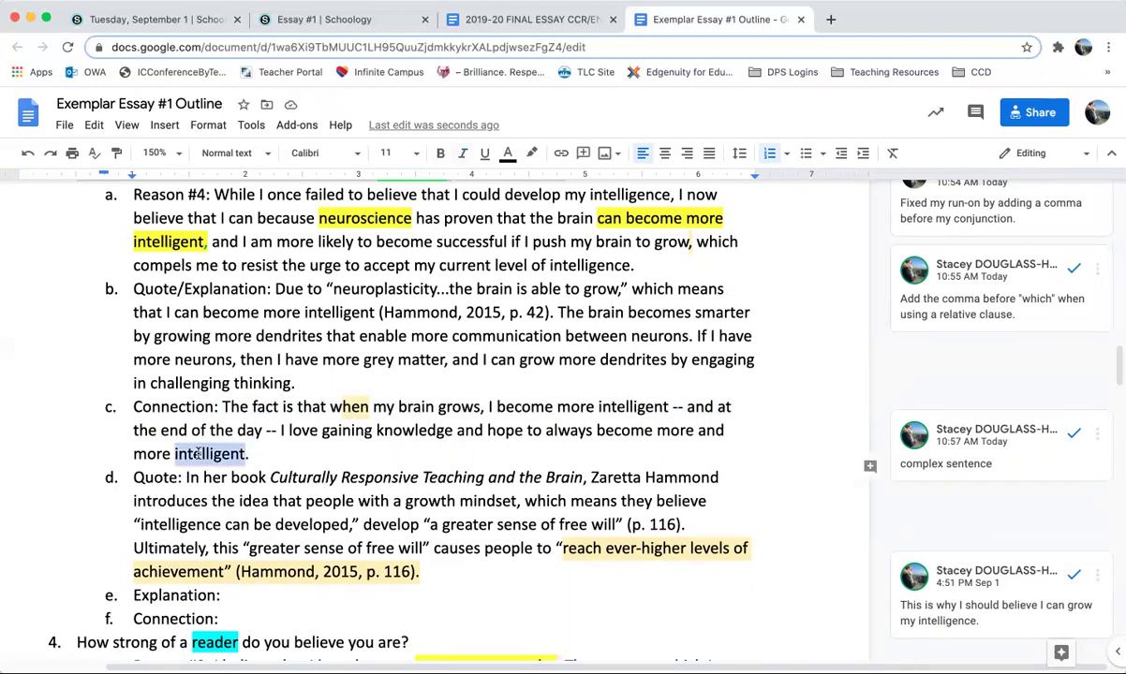
double_click(306, 453)
left_click_drag(673, 409, 280, 434)
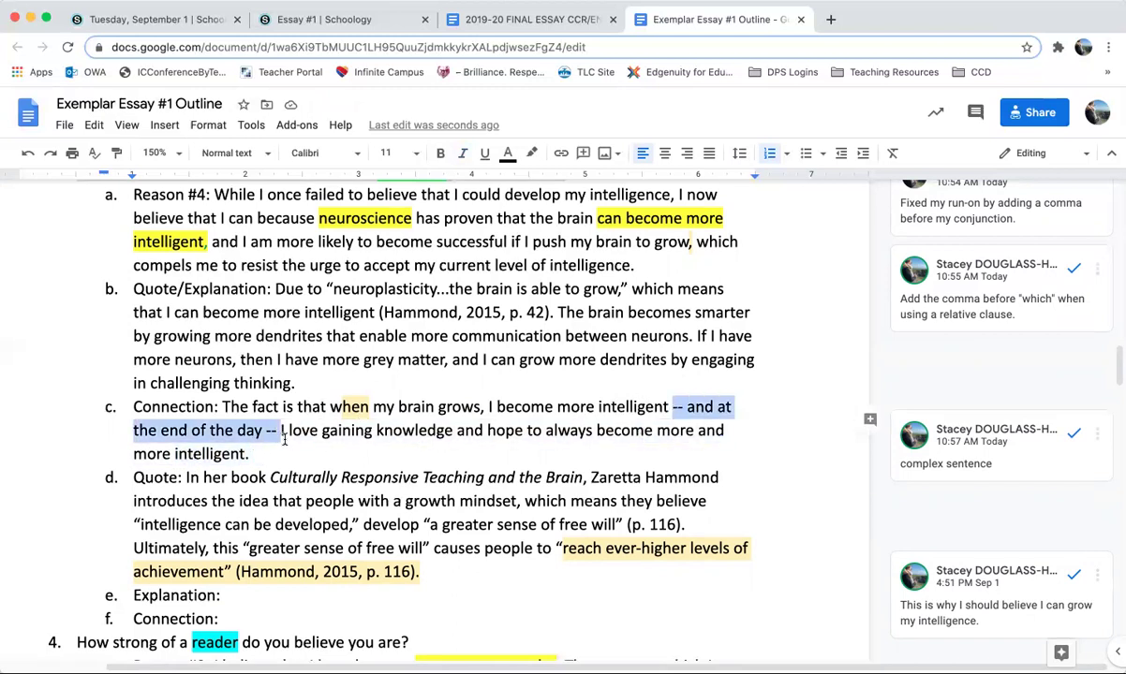
double_click(679, 407)
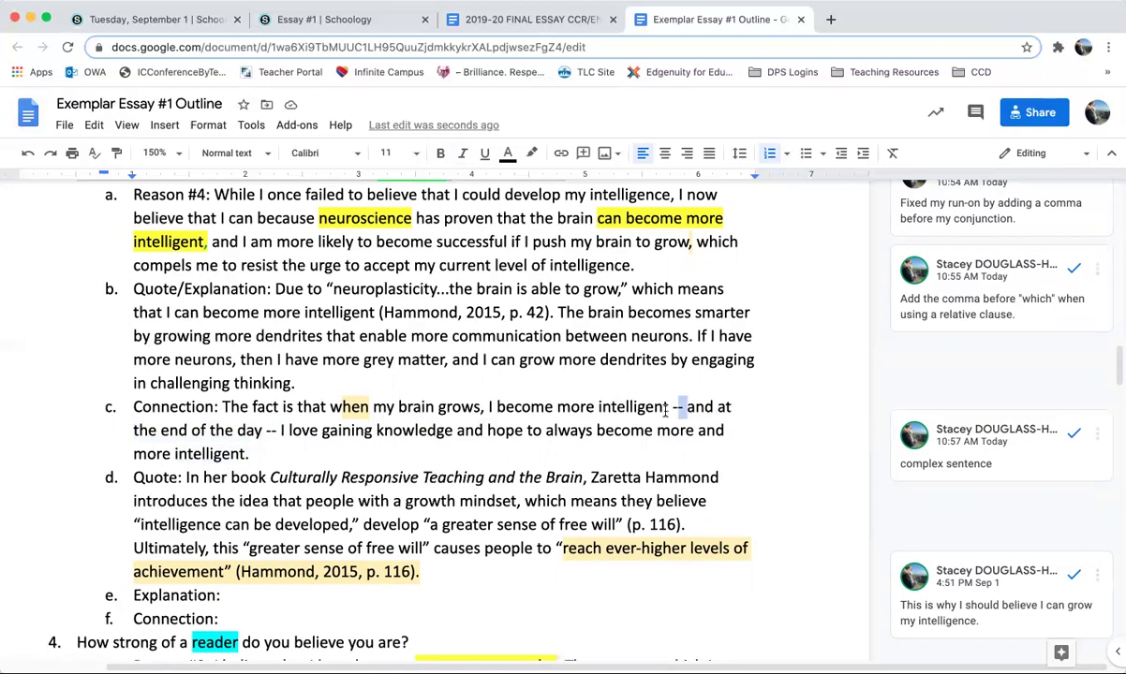
double_click(271, 431)
left_click(281, 431)
- Consult the Implications criterion in the essay rubric document and add an item d labelled "Implication:" beneath Connection in the exemplar outline
left_click(466, 24)
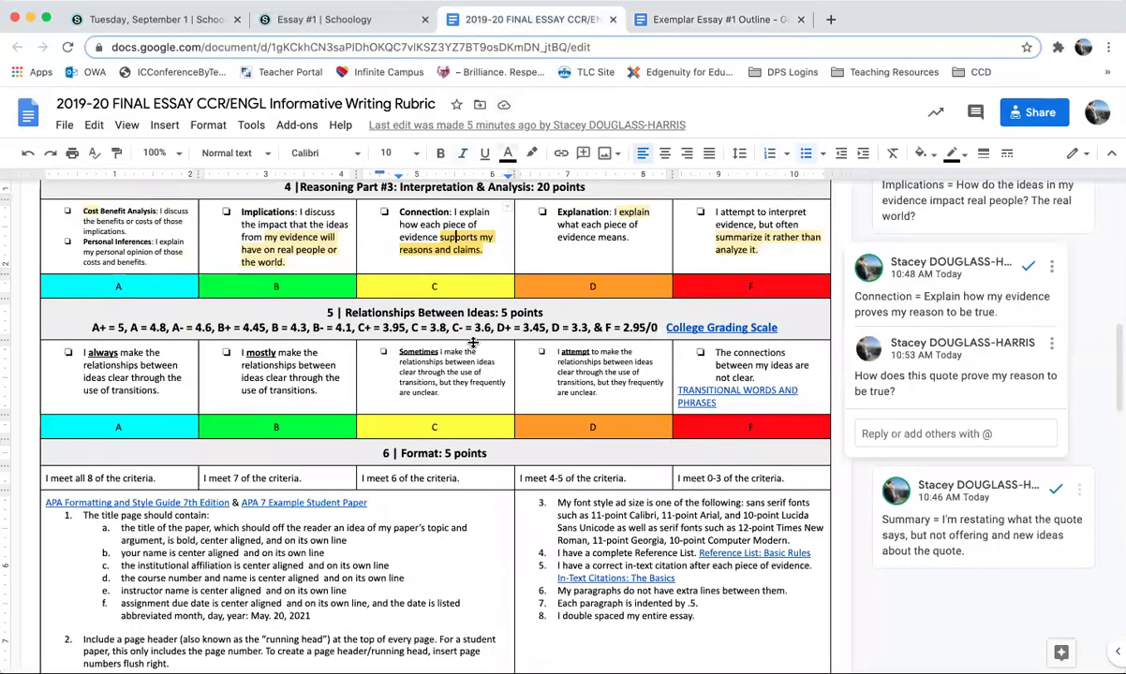
scroll(403, 210, "up", 2)
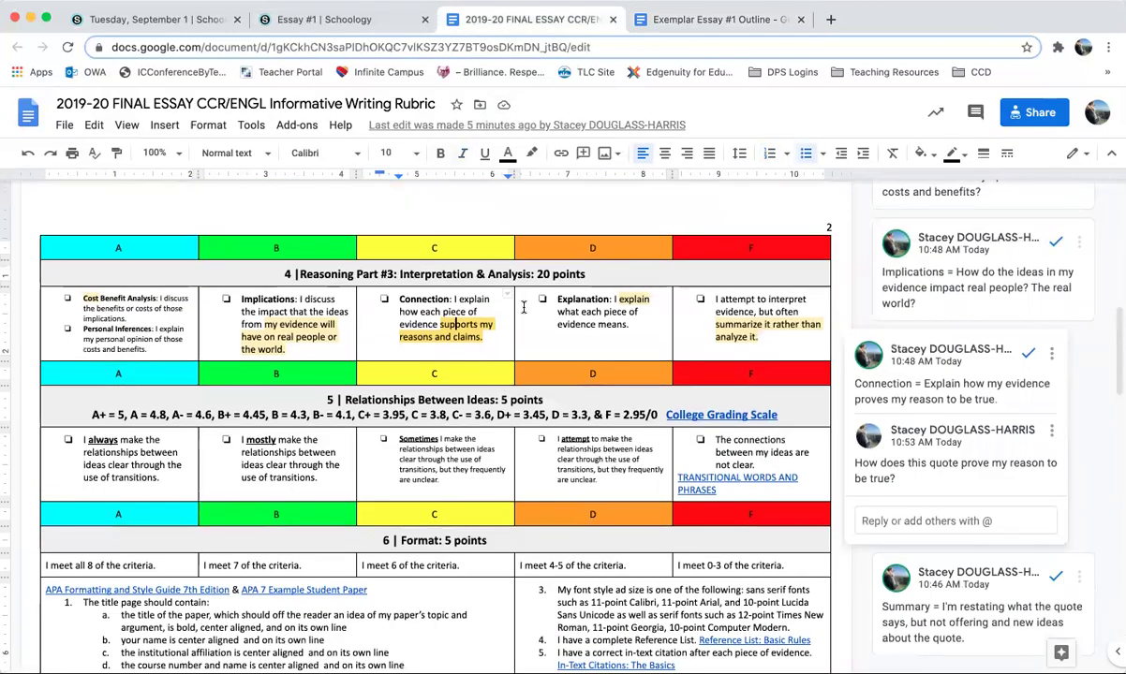
left_click(292, 326)
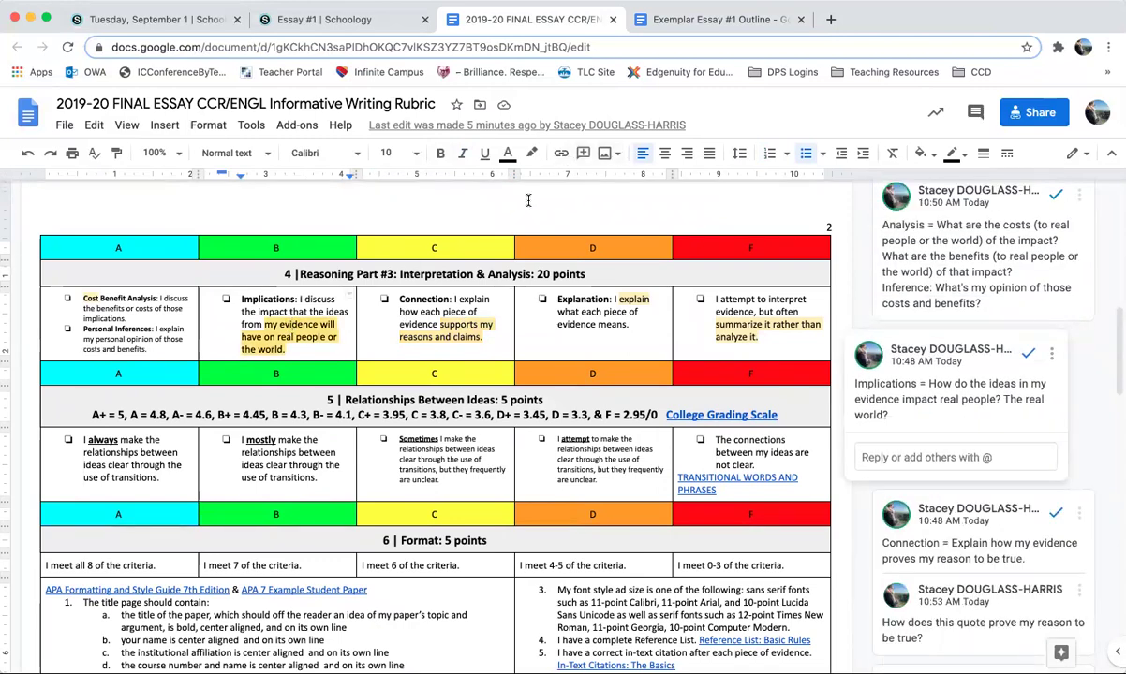
key("ctrl+Tab")
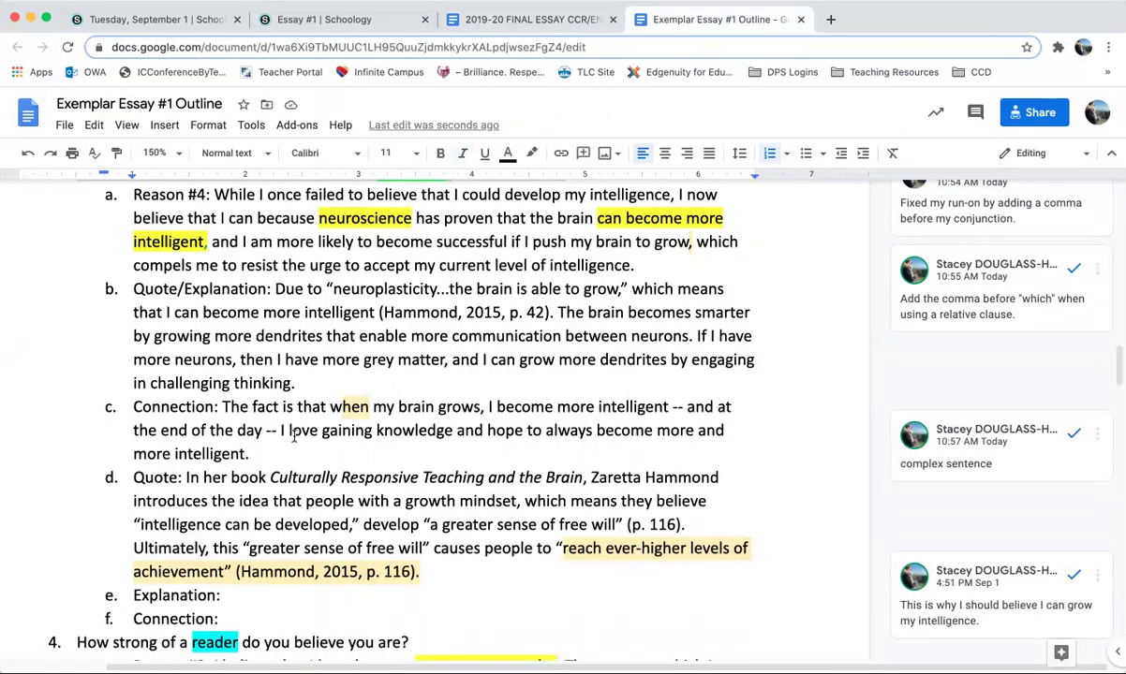
key("Return")
type("In")
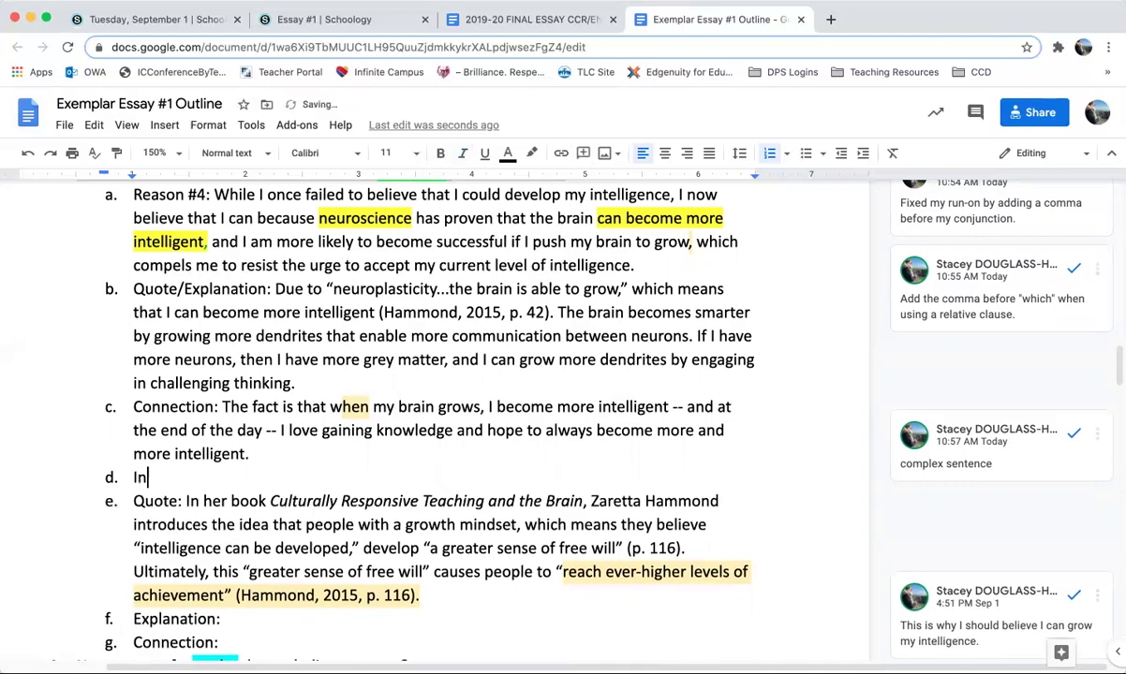
key("BackSpace")
type("mpl")
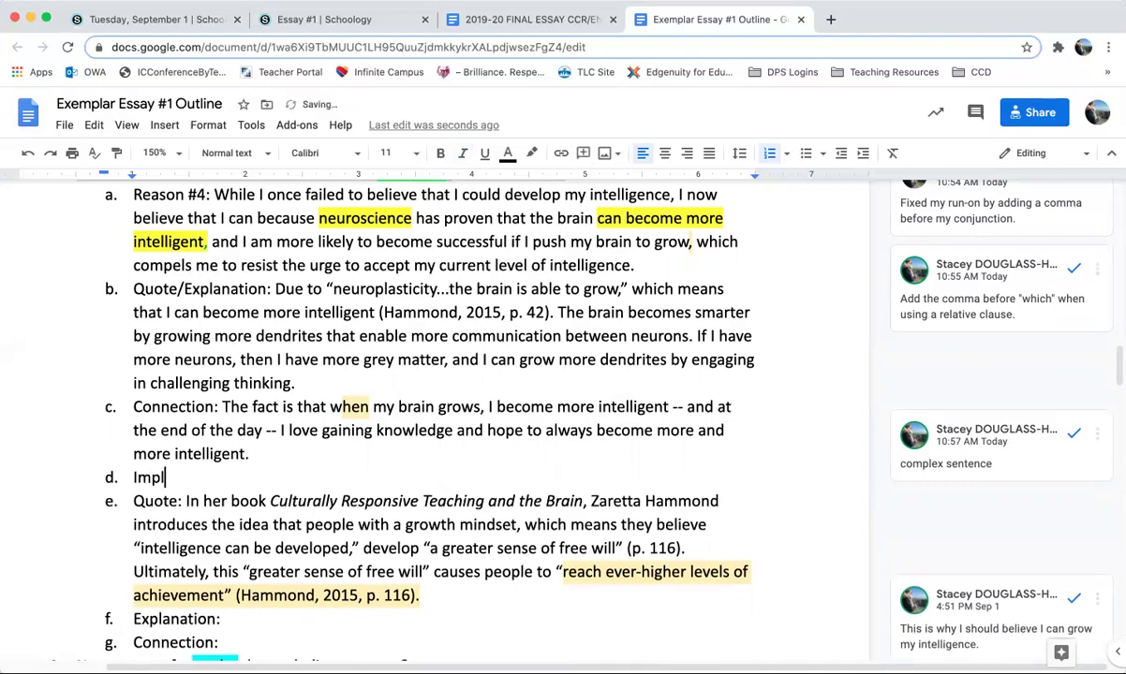
type("ications:")
key("BackSpace")
- Copy the "Implication:" label into a new item h after the second Connection under question 3
double_click(184, 478)
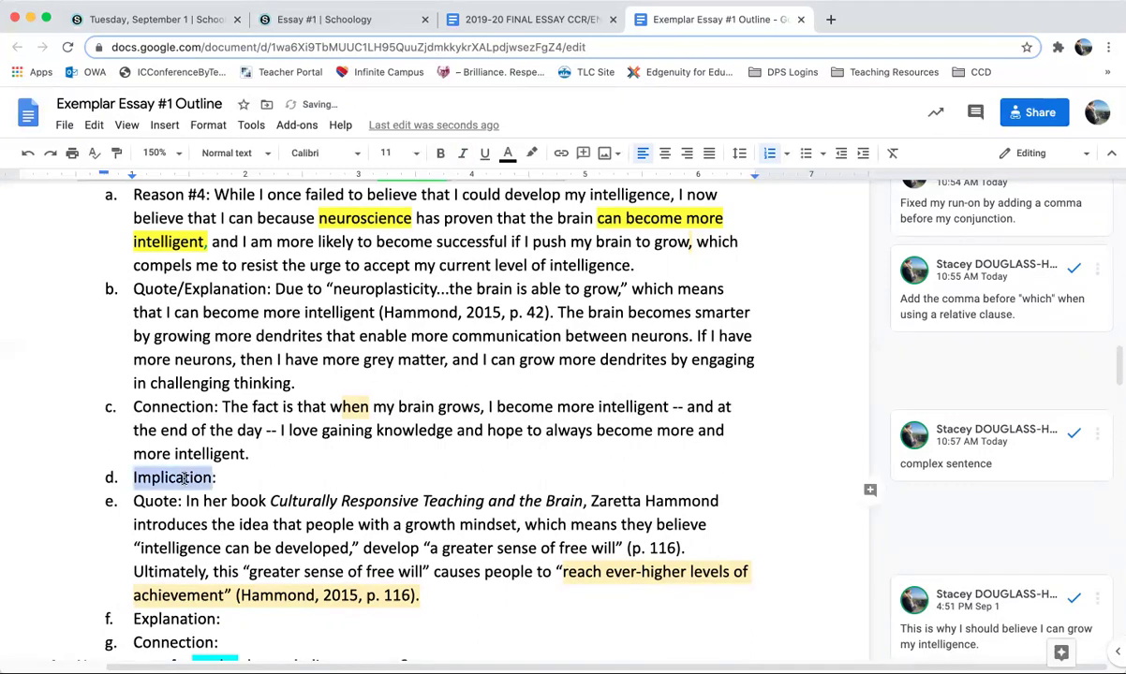
left_click(217, 477)
left_click_drag(217, 478, 110, 478)
key("super+c")
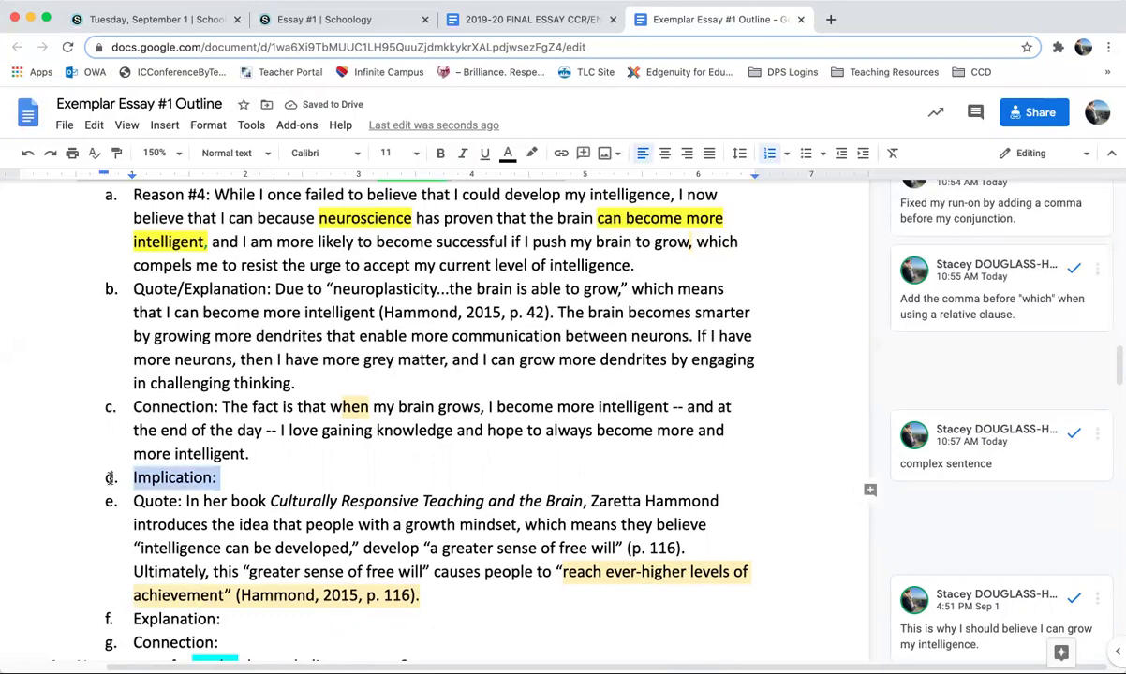
scroll(168, 496, "down", 3)
left_click(243, 517)
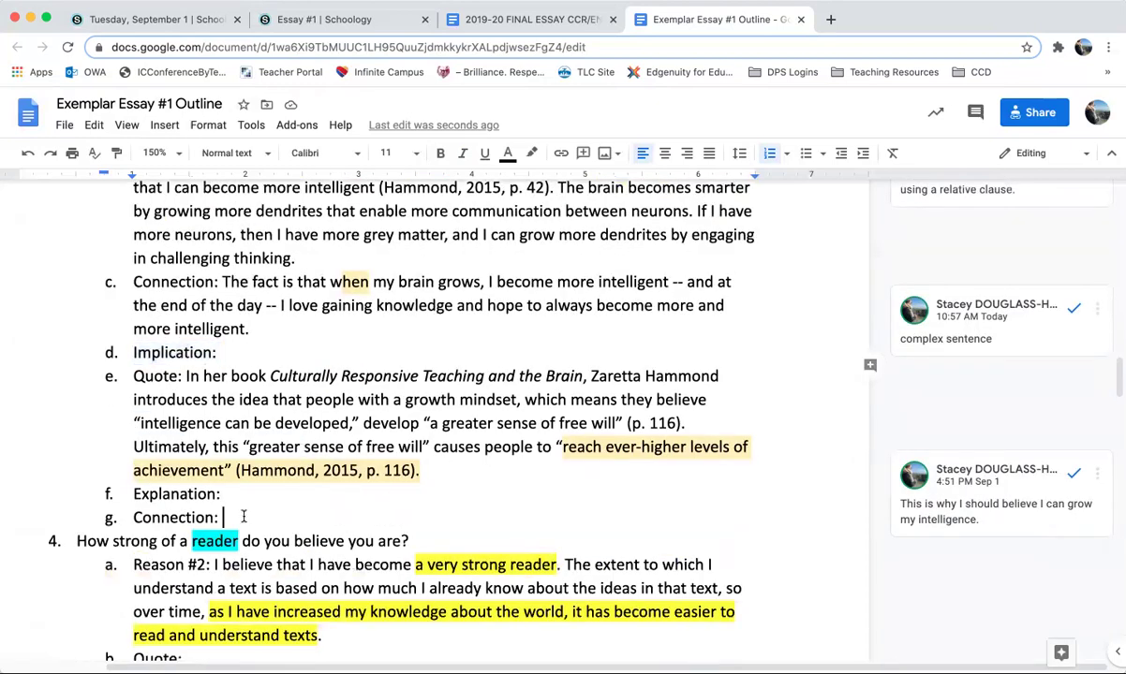
key("Return")
key("super+v")
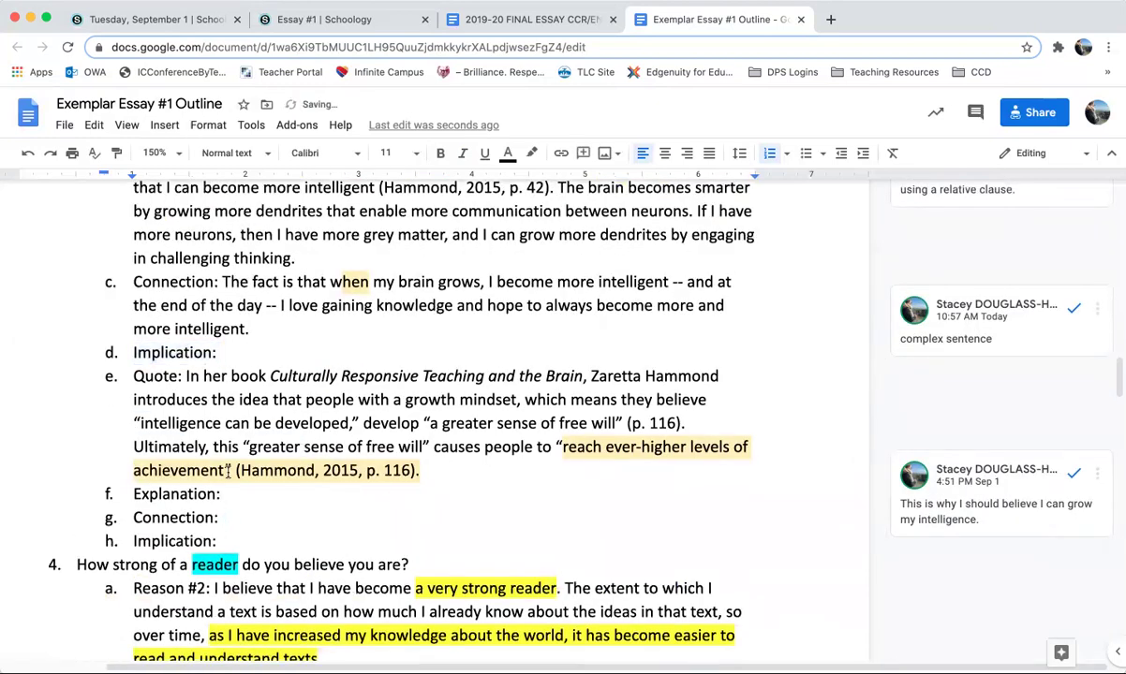
- Fill in the first Implication under question 3 with "If people believe that they can become smarter, they might be more motivated to engage in learning."
scroll(227, 471, "up", 1)
left_click(226, 410)
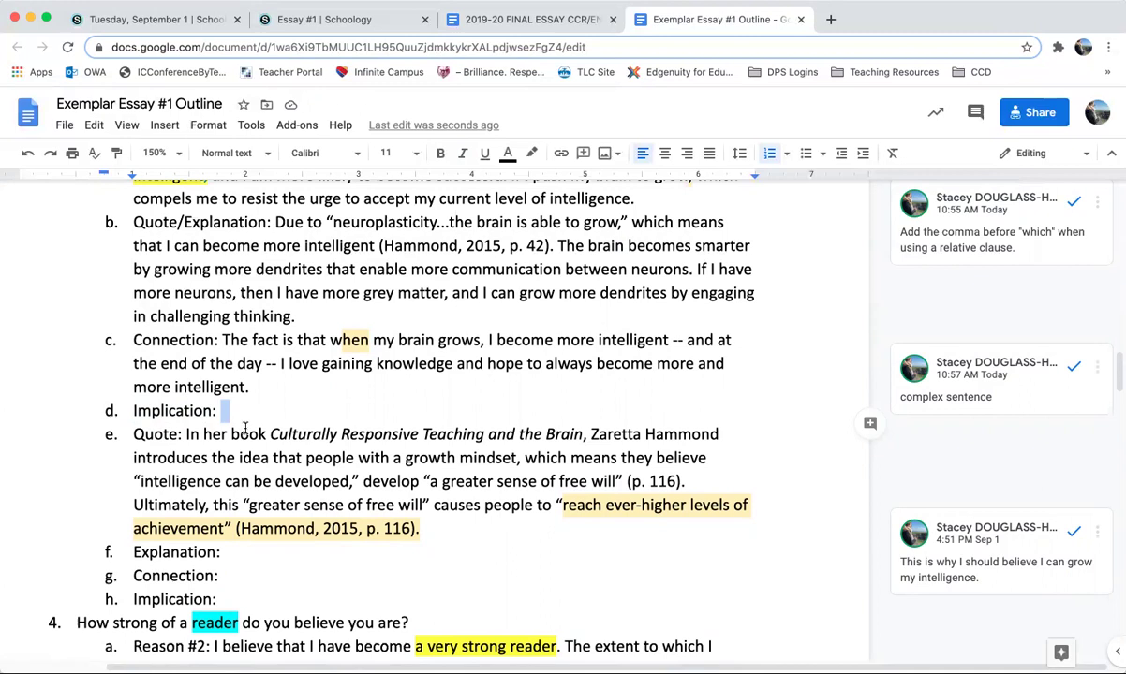
scroll(248, 393, "down", 1)
left_click(252, 364)
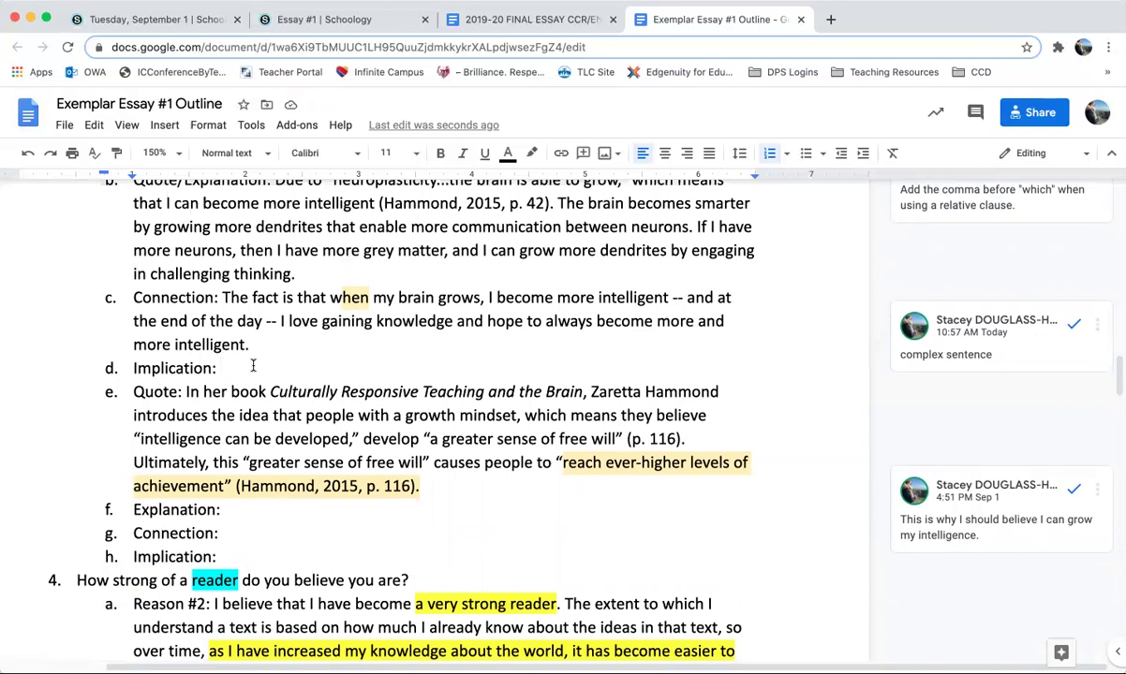
scroll(253, 366, "up", 3)
scroll(262, 418, "up", 3)
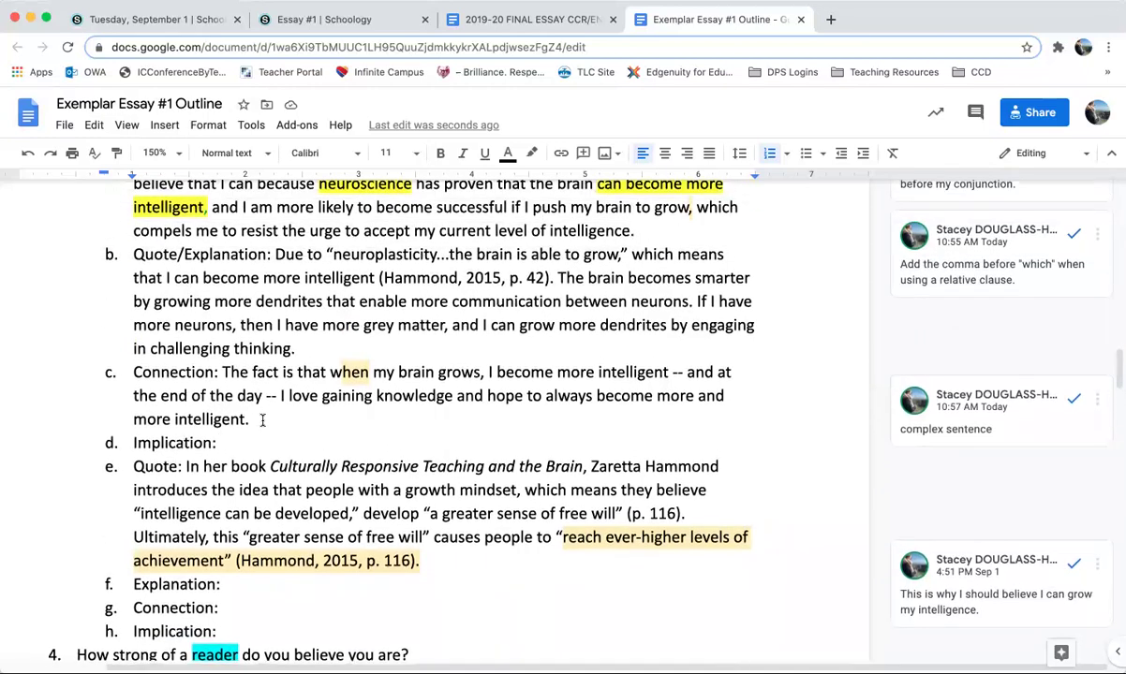
scroll(264, 420, "down", 1)
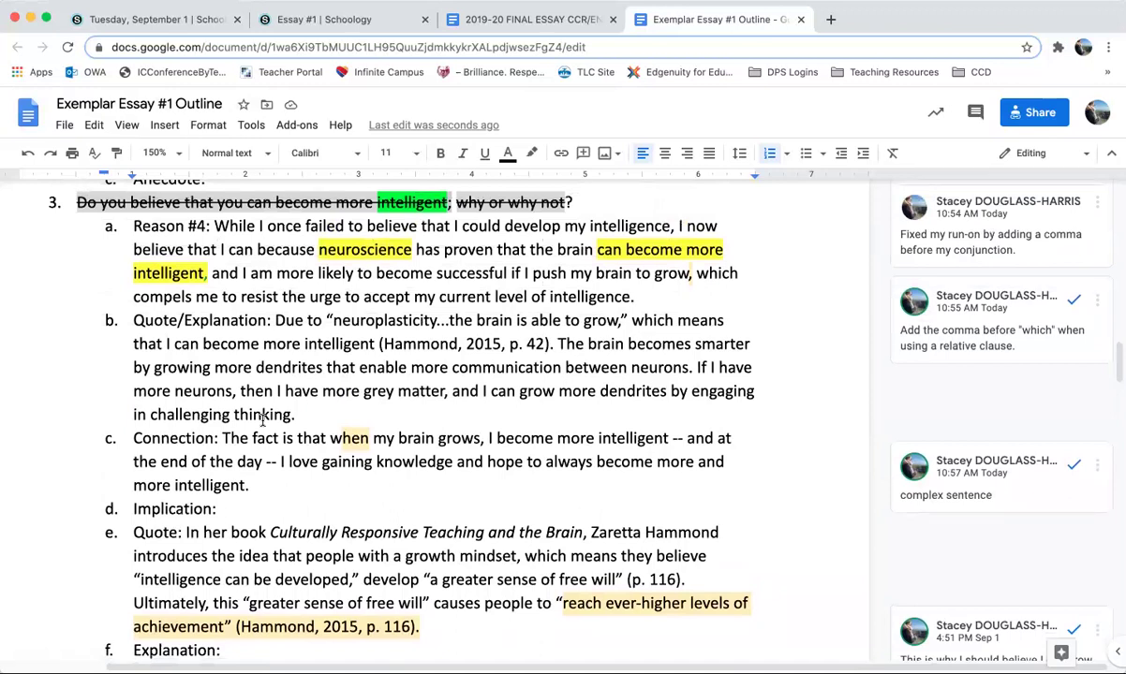
type("If people believe t")
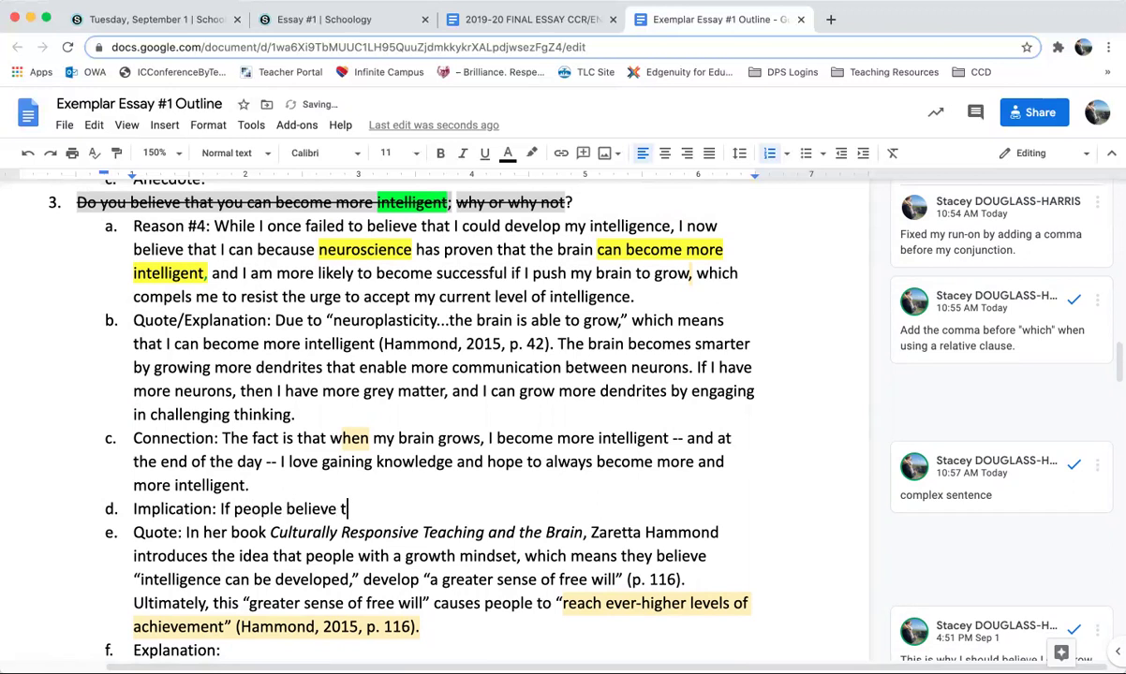
type("hat they can be")
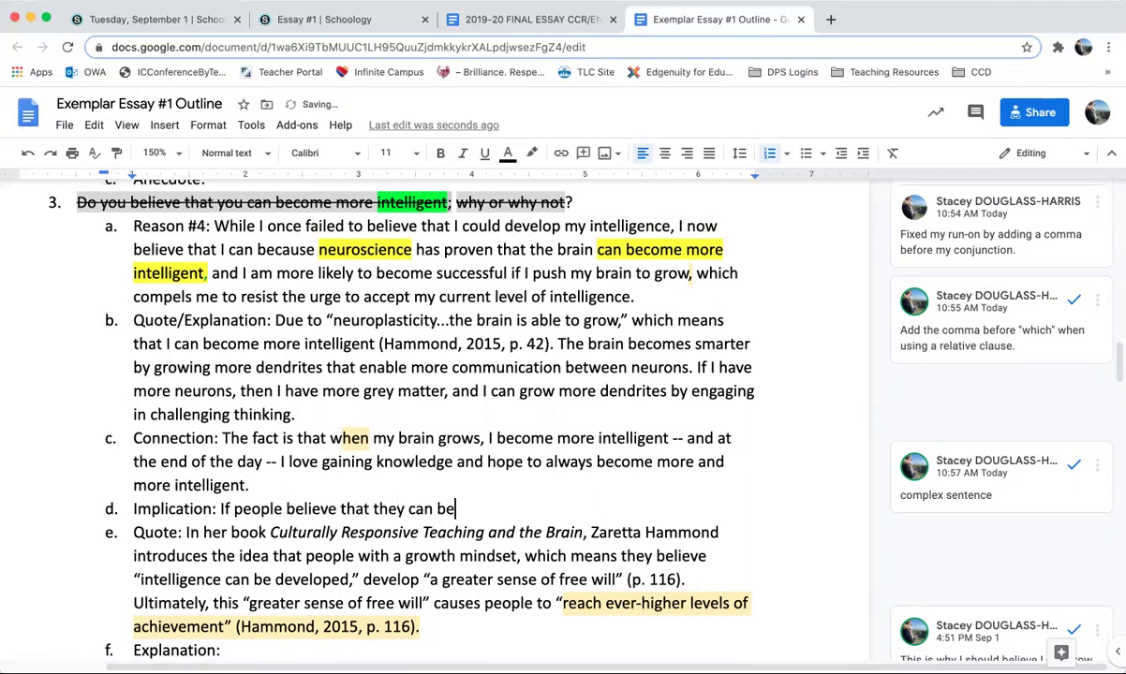
type("come smar")
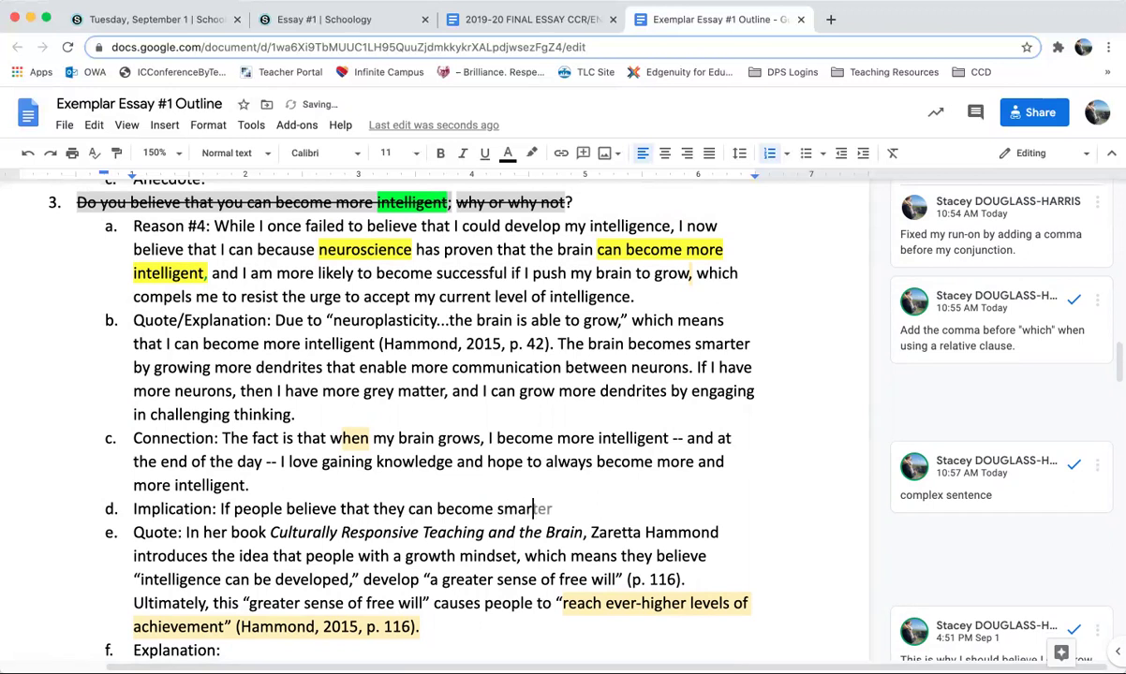
type("ter, they might be more ")
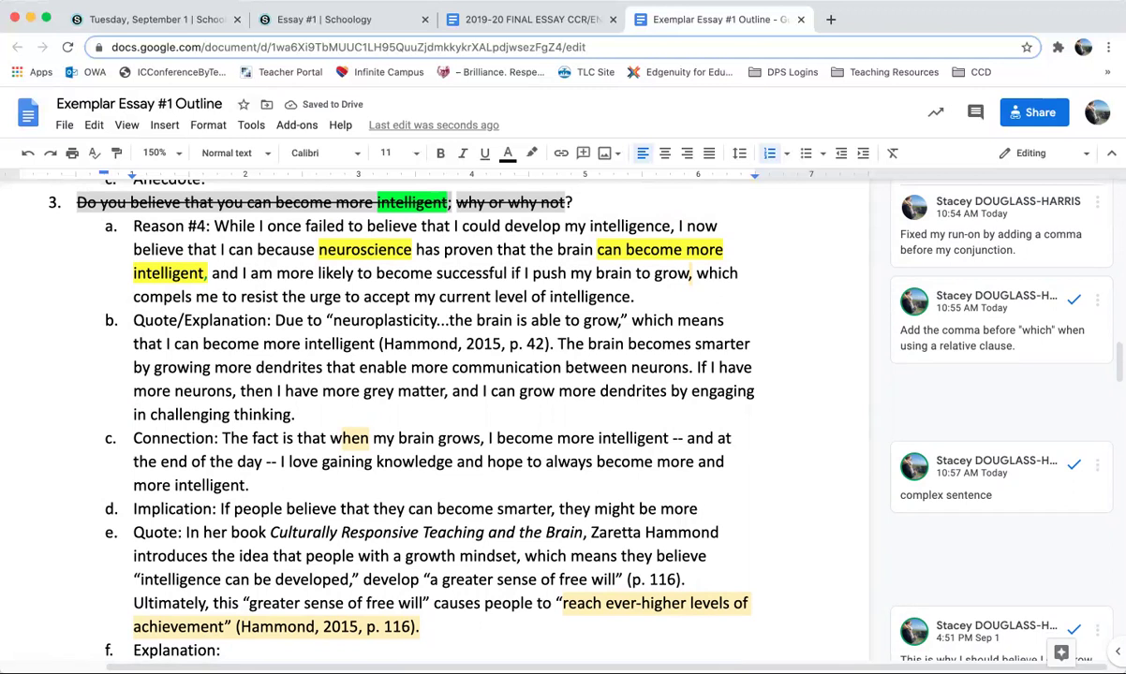
type("motivated to")
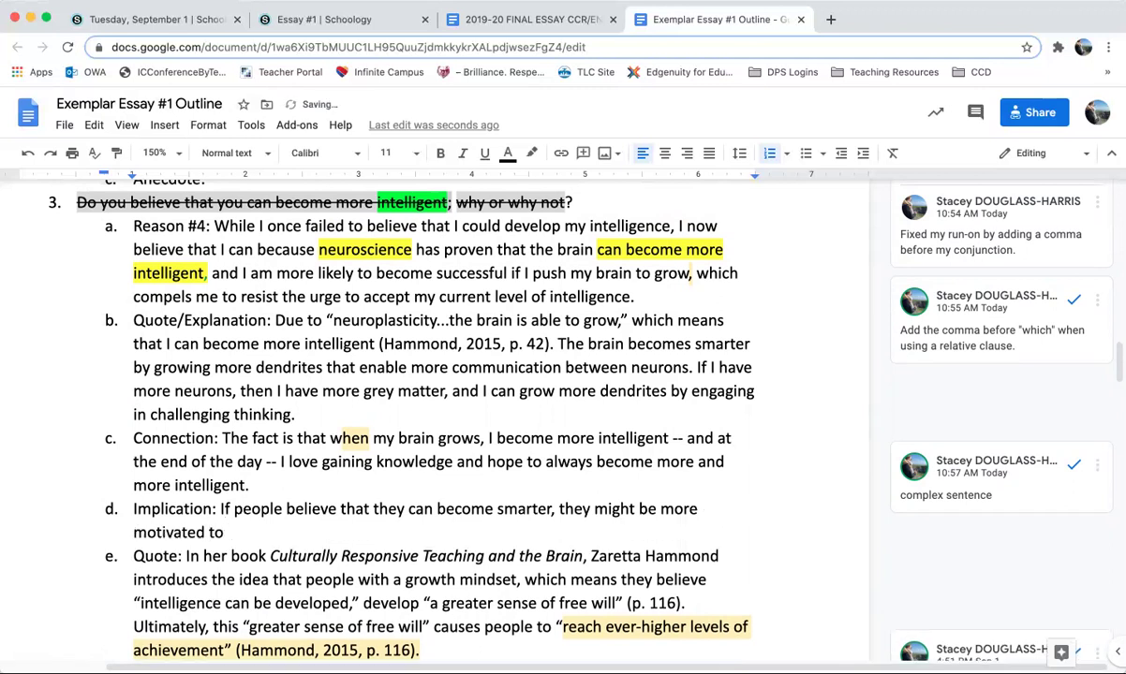
scroll(543, 393, "down", 1)
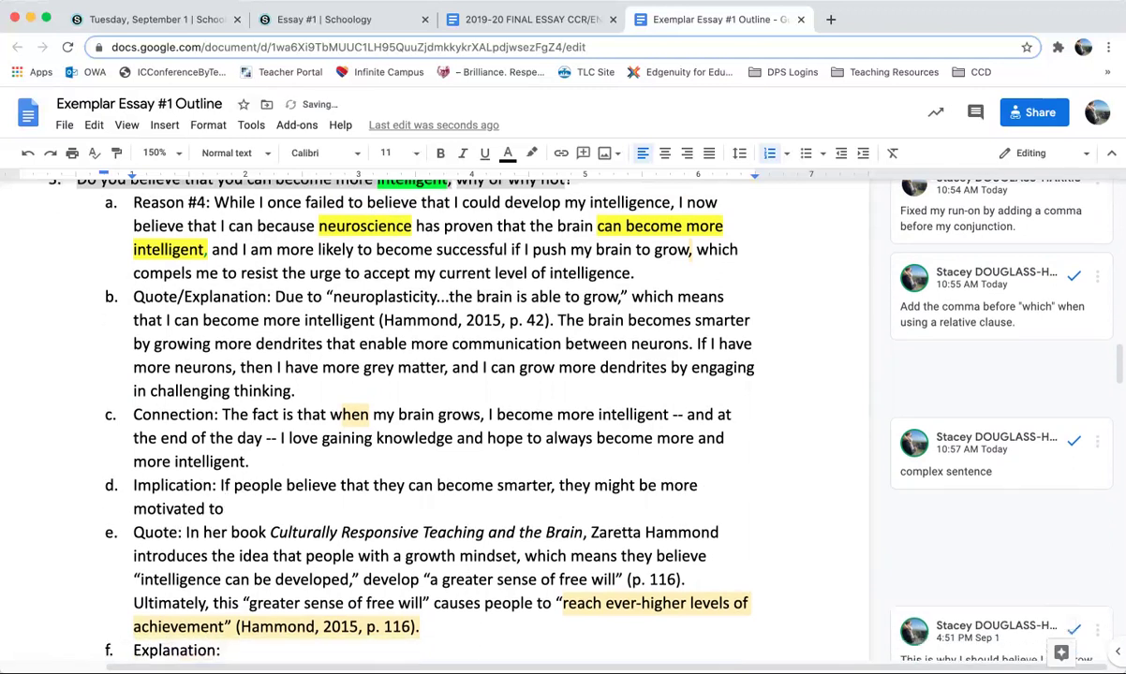
type("engage in learn")
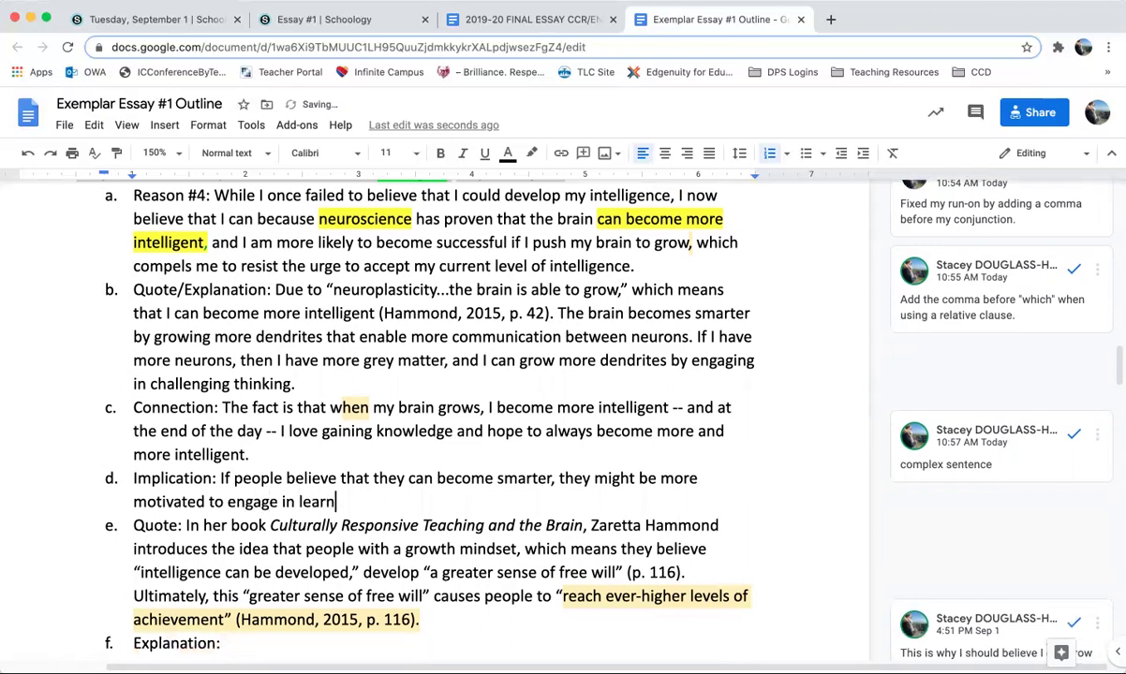
- Follow the Implication sentence with the question "Why would someone try to learn something if they didn't believe they could actually learn it?"
type("ing. Why would ")
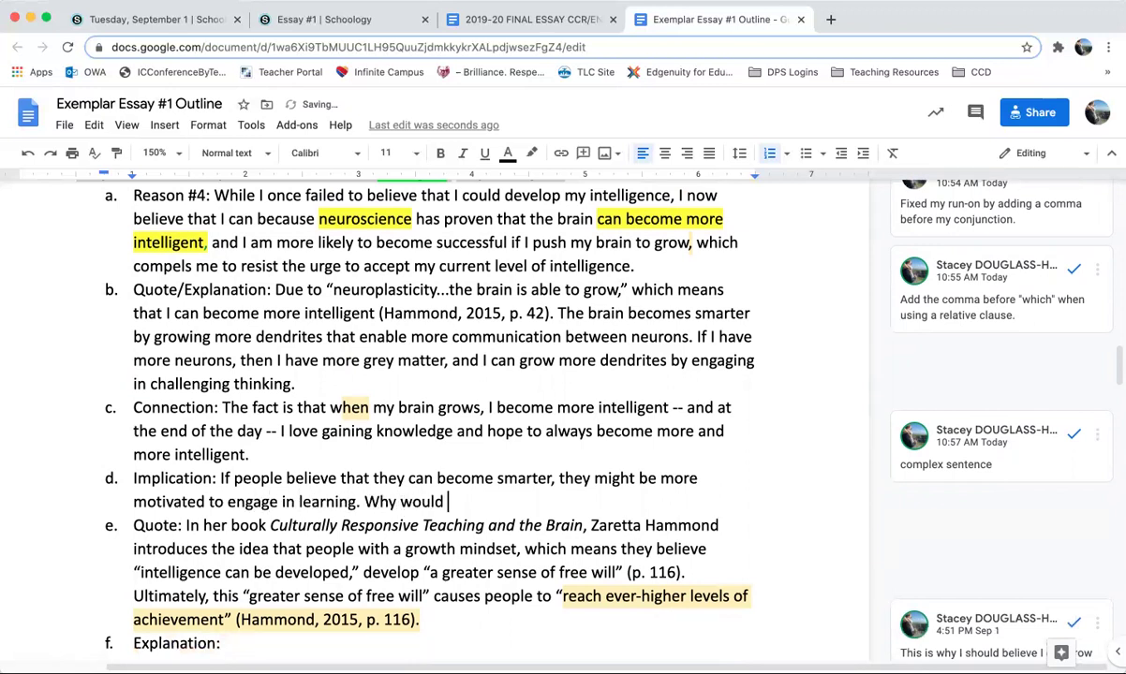
type("someone try to le")
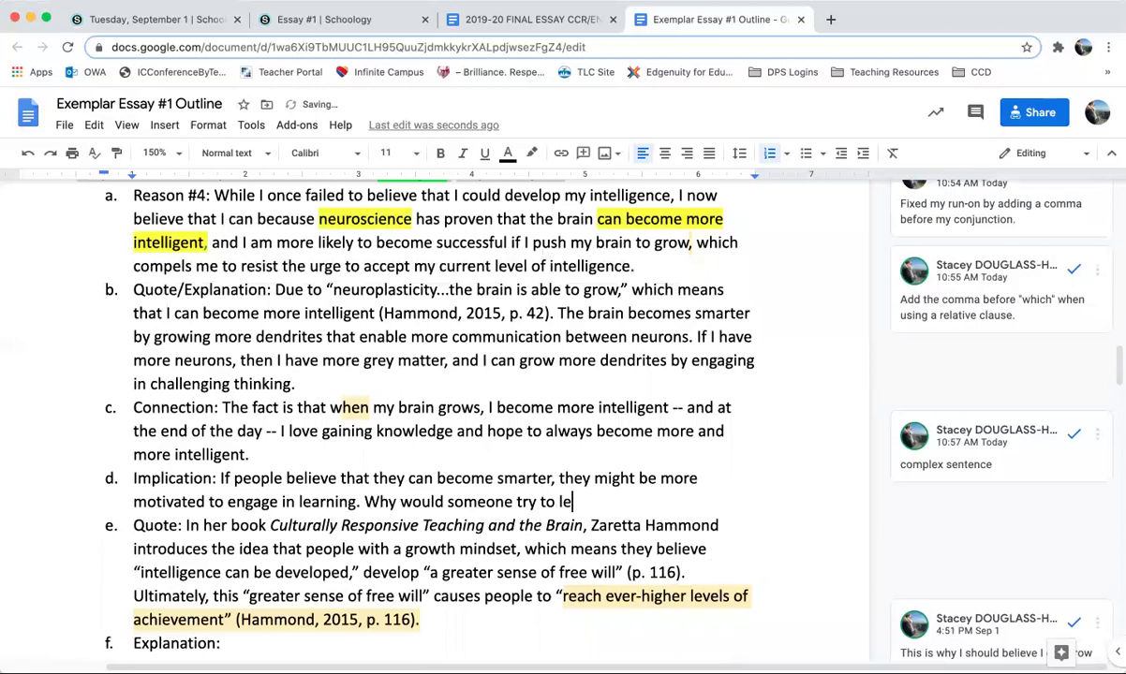
type("arn something if they didn")
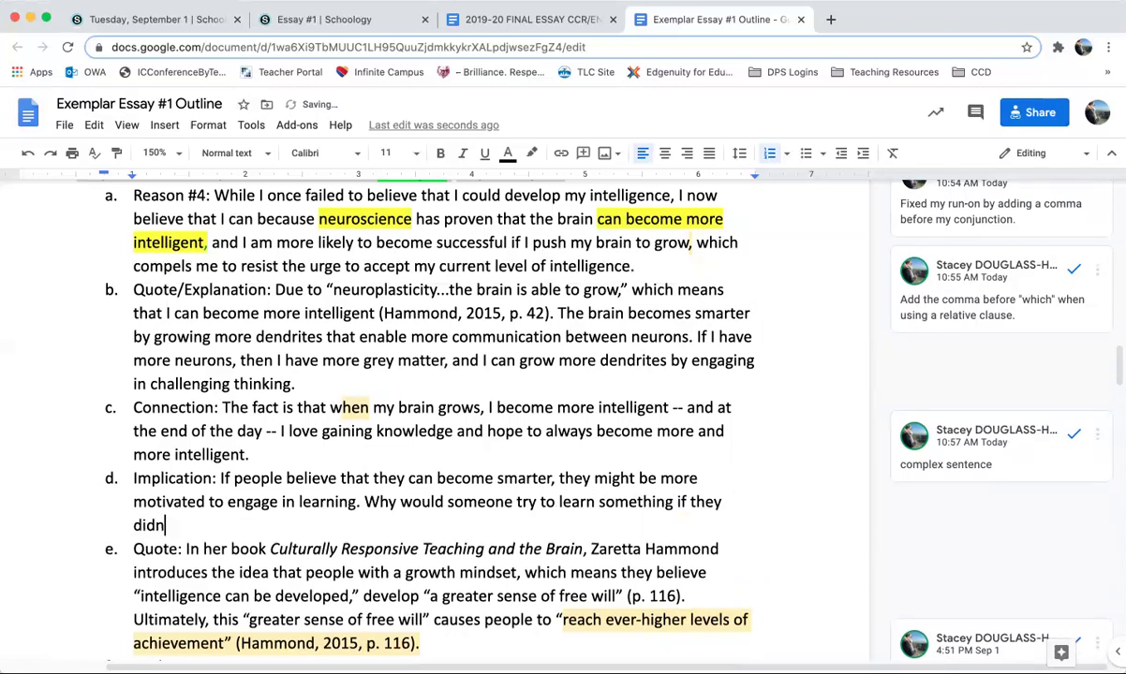
type("'t believe that")
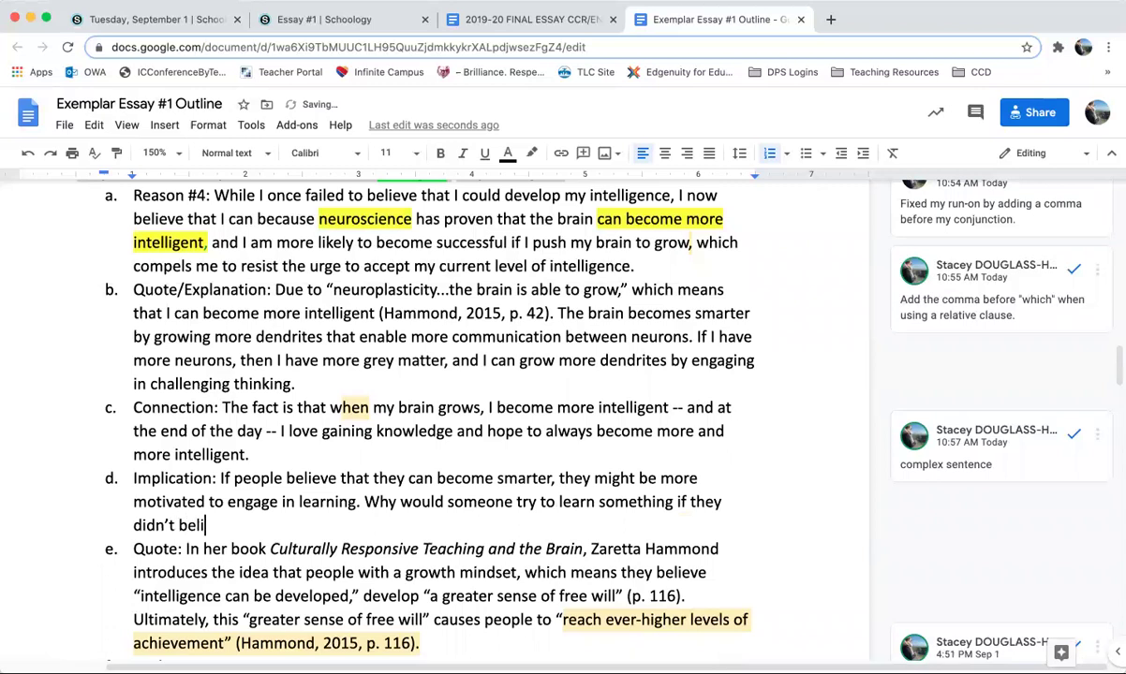
key("BackSpace")
key("BackSpace")
key("BackSpace")
type("ey could actually learn it?")
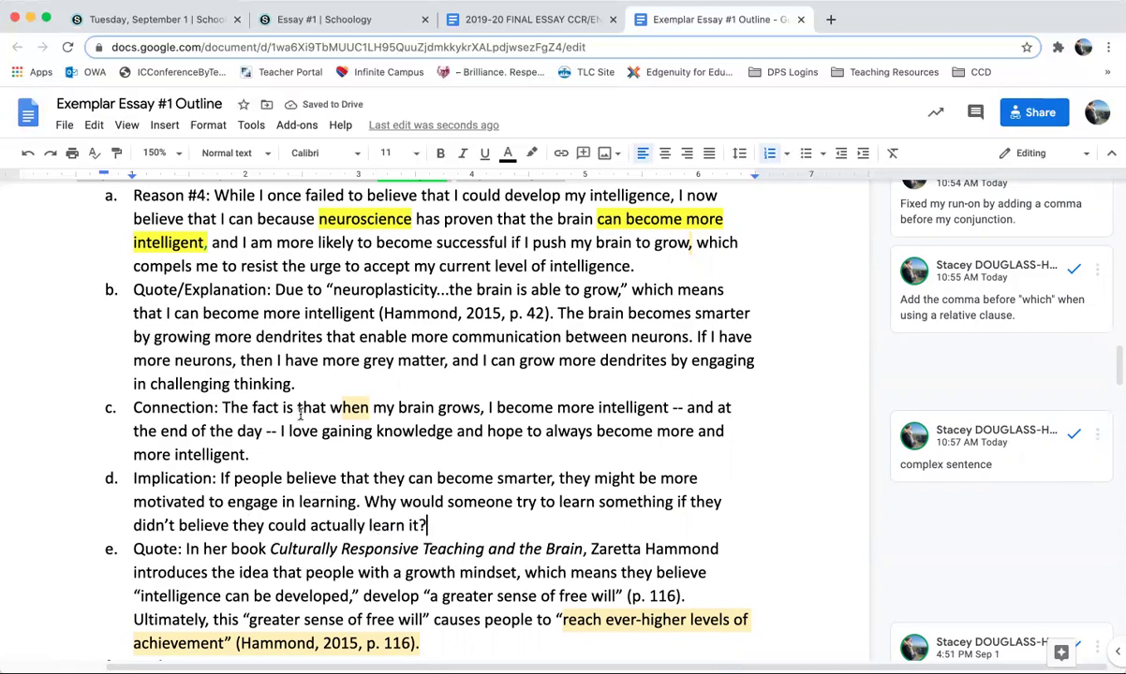
- Replace "didn't" with "did not" in the Implication question and attach the comment "avoid contraction" to it
scroll(270, 406, "down", 2)
left_click_drag(133, 454, 177, 454)
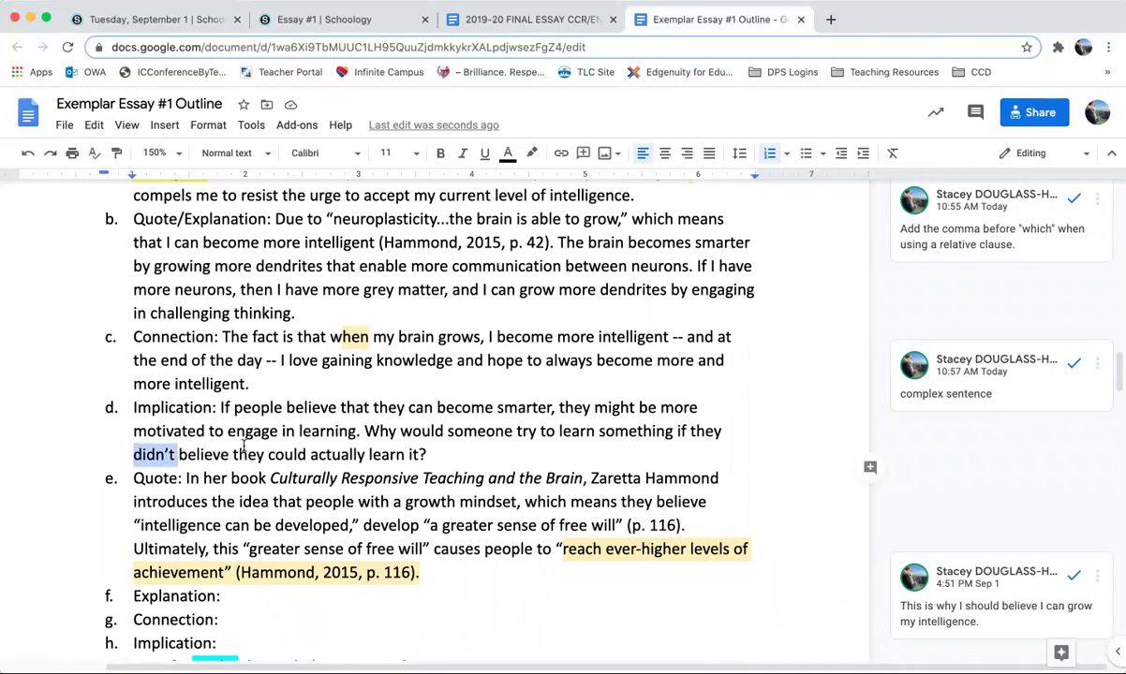
type("did not")
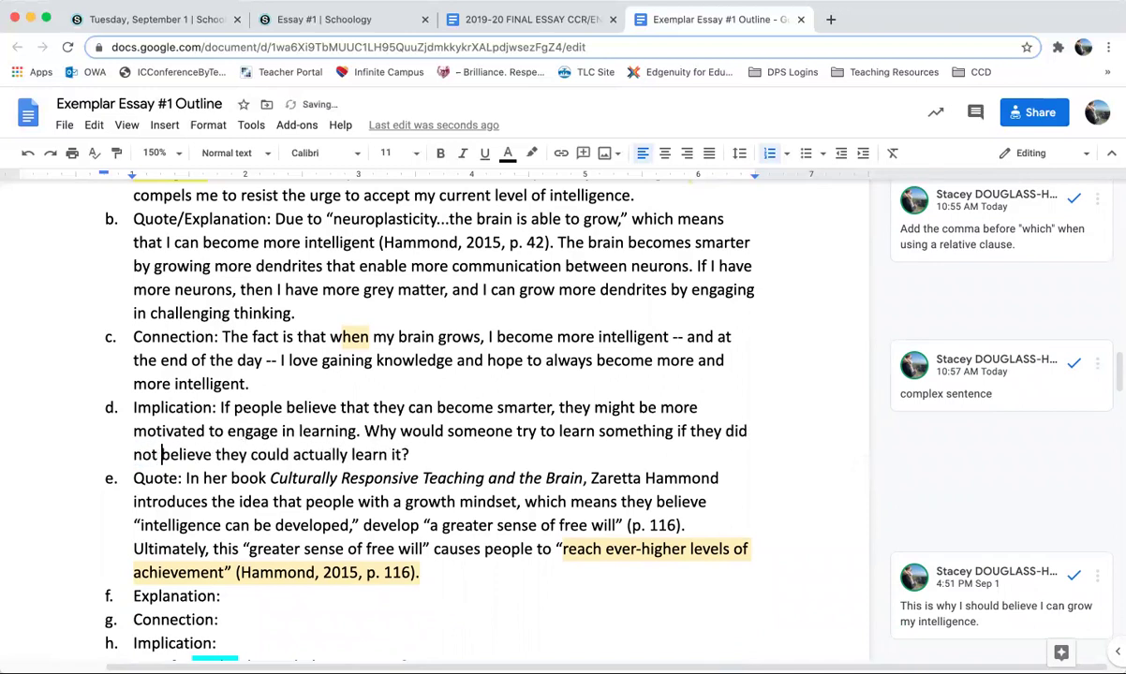
left_click_drag(724, 432, 154, 458)
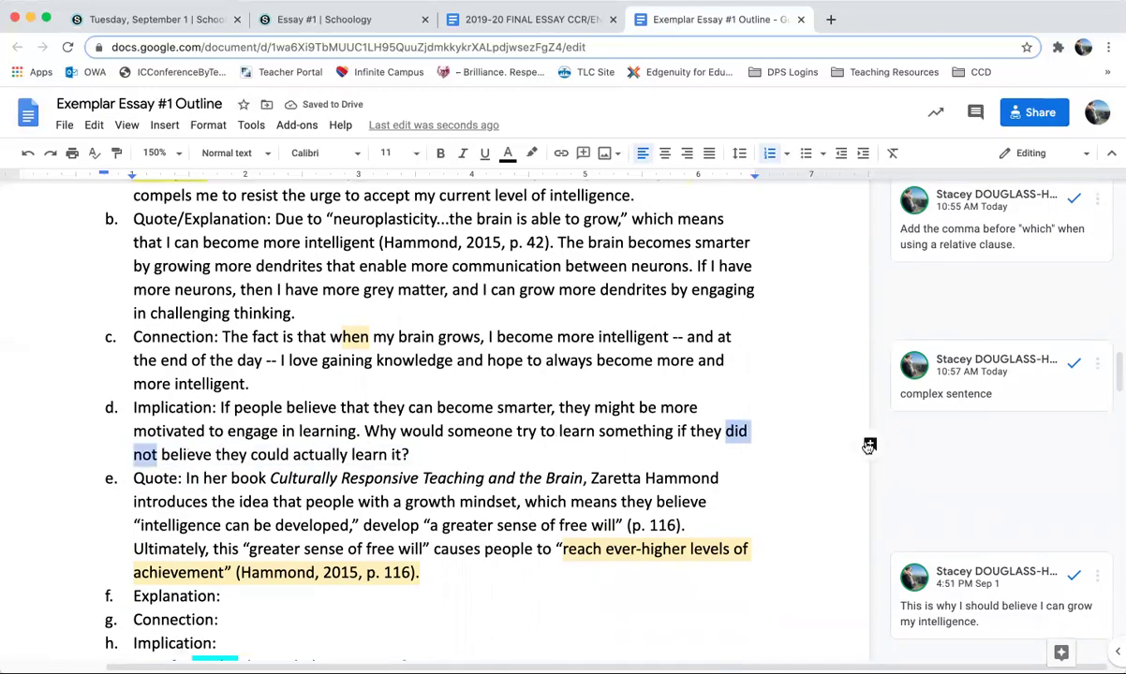
left_click(870, 443)
type("avoid contraction")
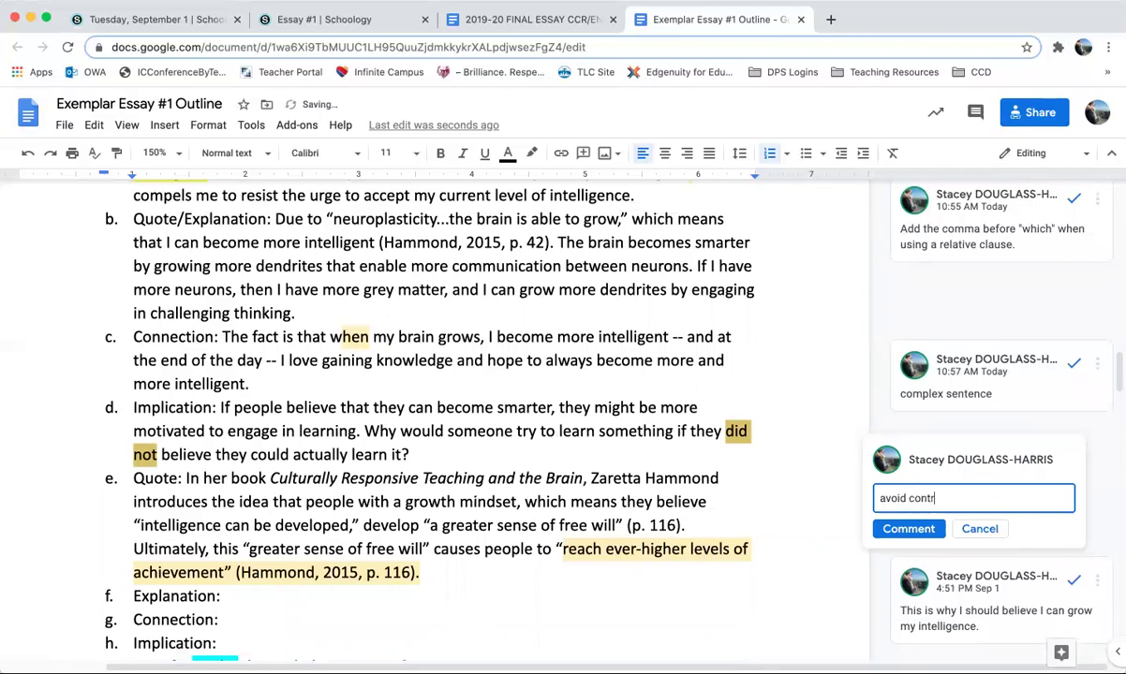
left_click(910, 530)
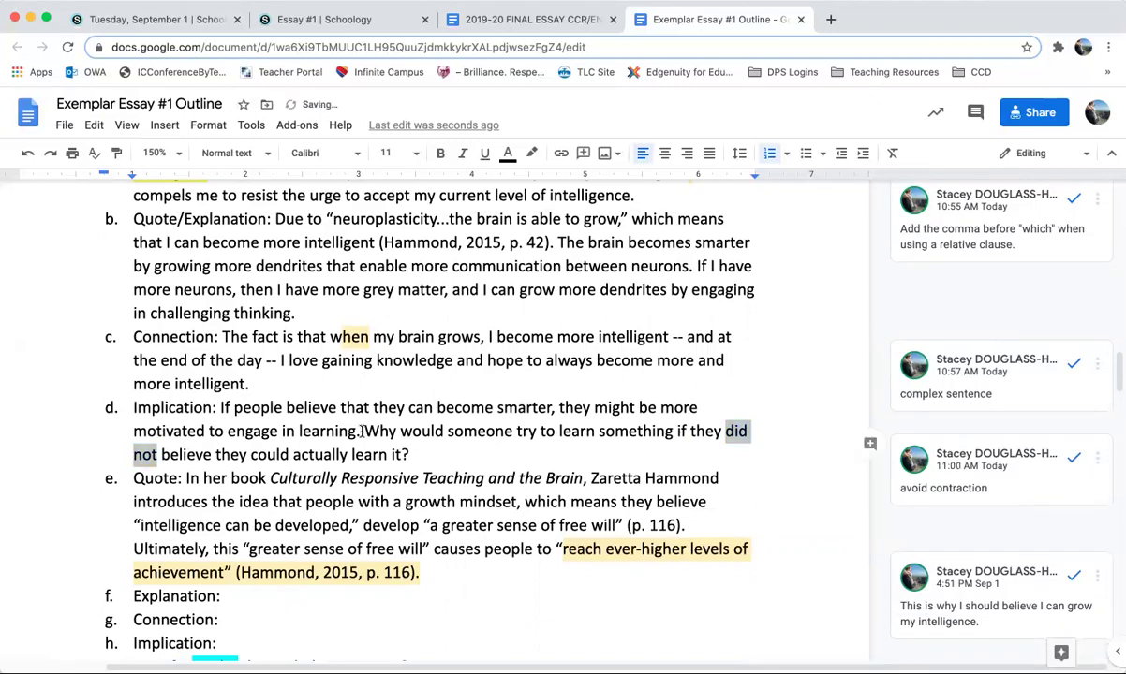
- Insert "new" after "something" in the Implication question and review the Implication's opening sentence
left_click_drag(364, 431, 410, 453)
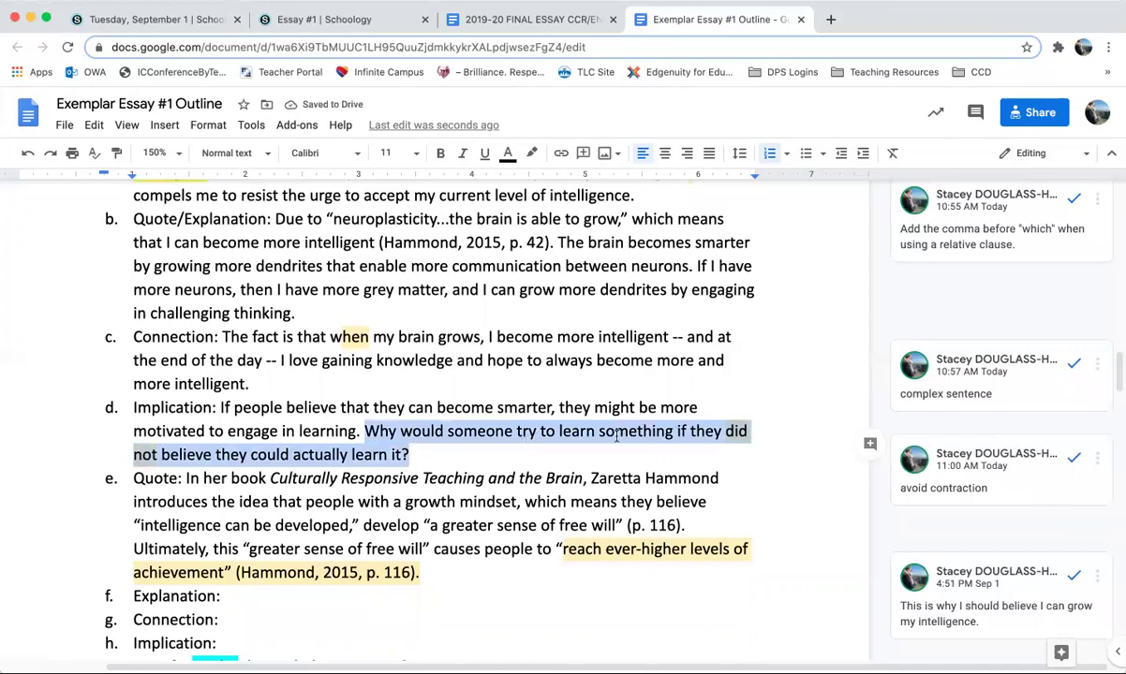
left_click(676, 431)
type("new")
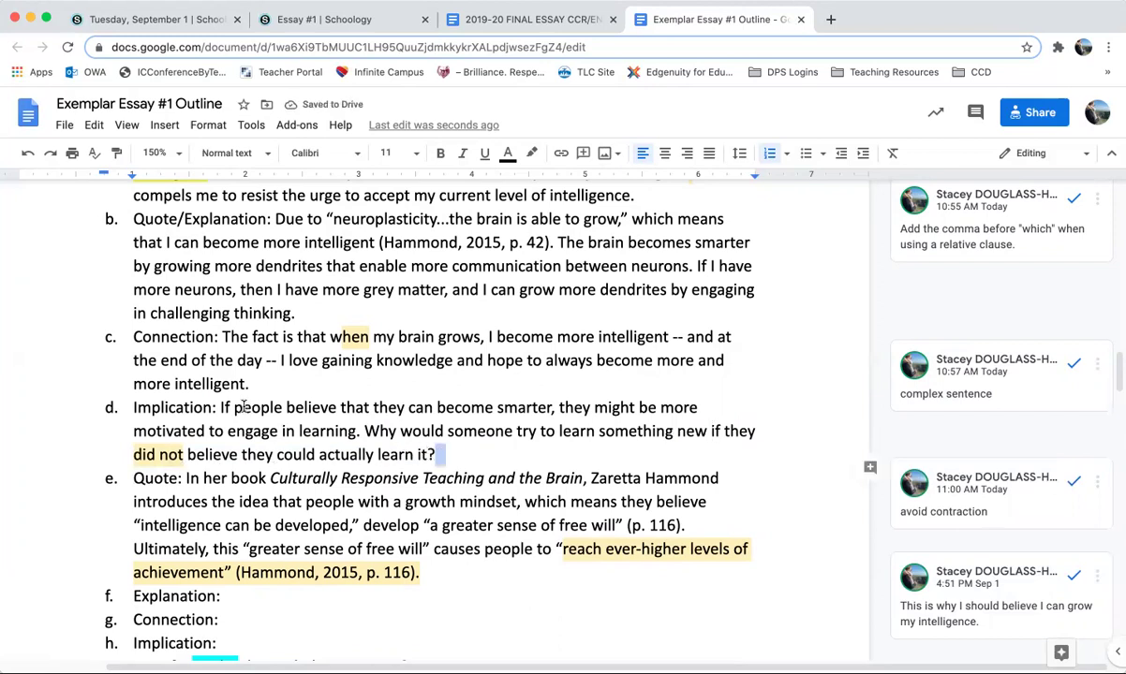
left_click_drag(222, 408, 361, 428)
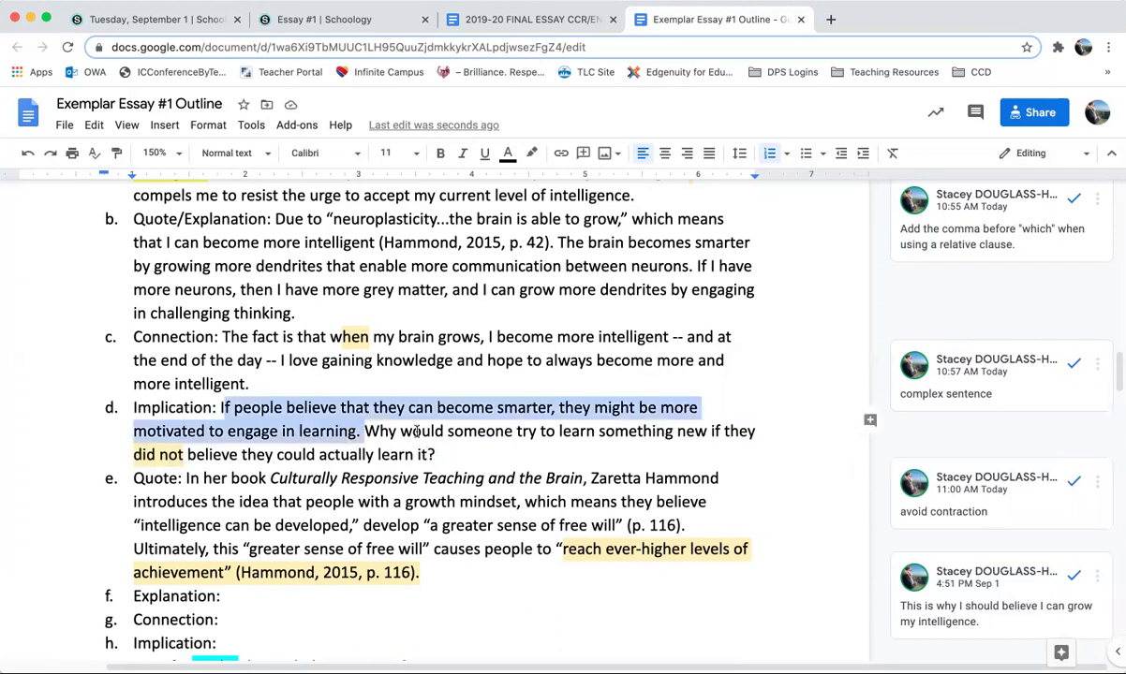
left_click(467, 450)
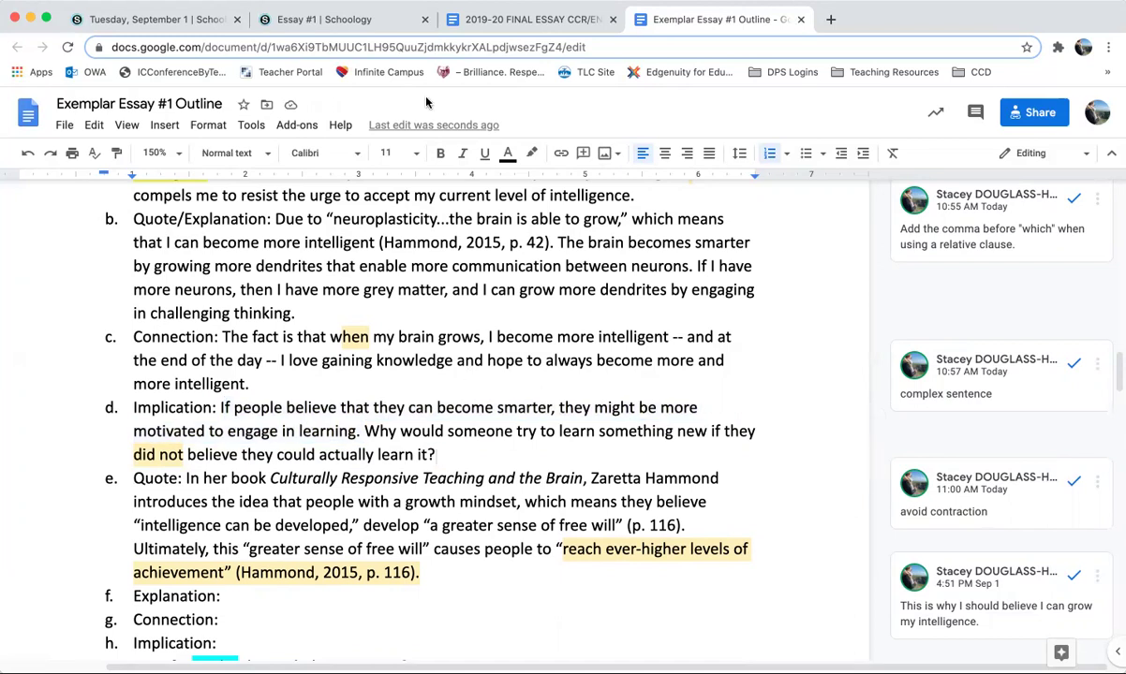
- Consult the Cost Benefit Analysis criterion in the rubric document and add an item e labelled "Cost/Benefit/Opinion:" beneath Implication in the exemplar outline
left_click(495, 19)
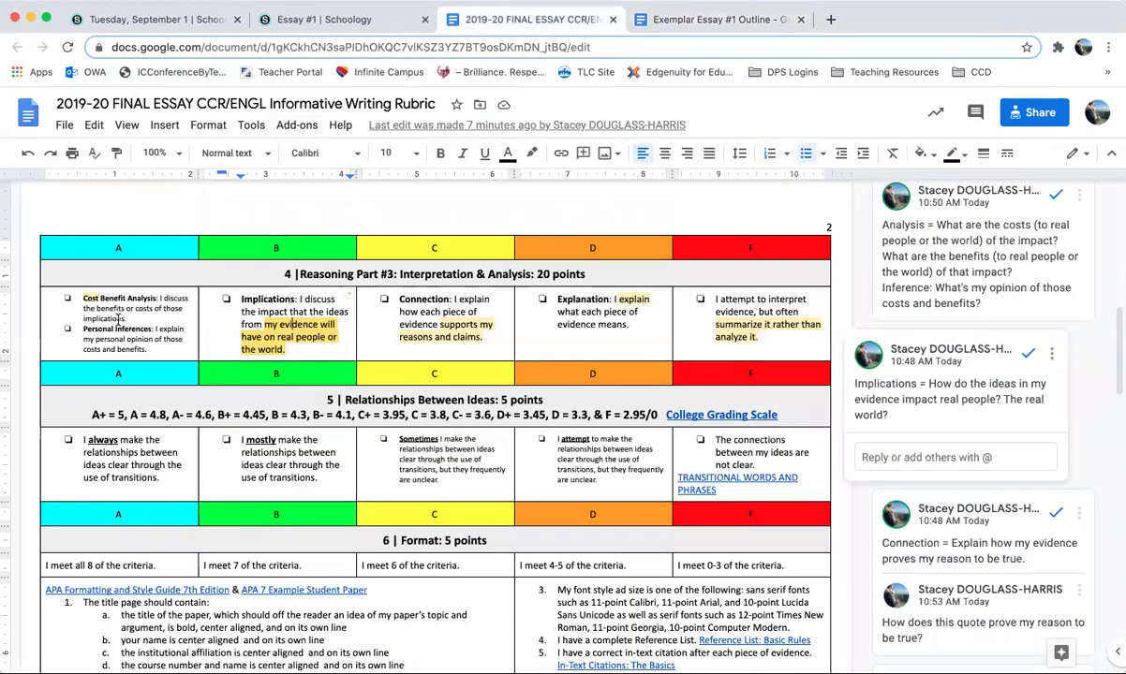
left_click(91, 297)
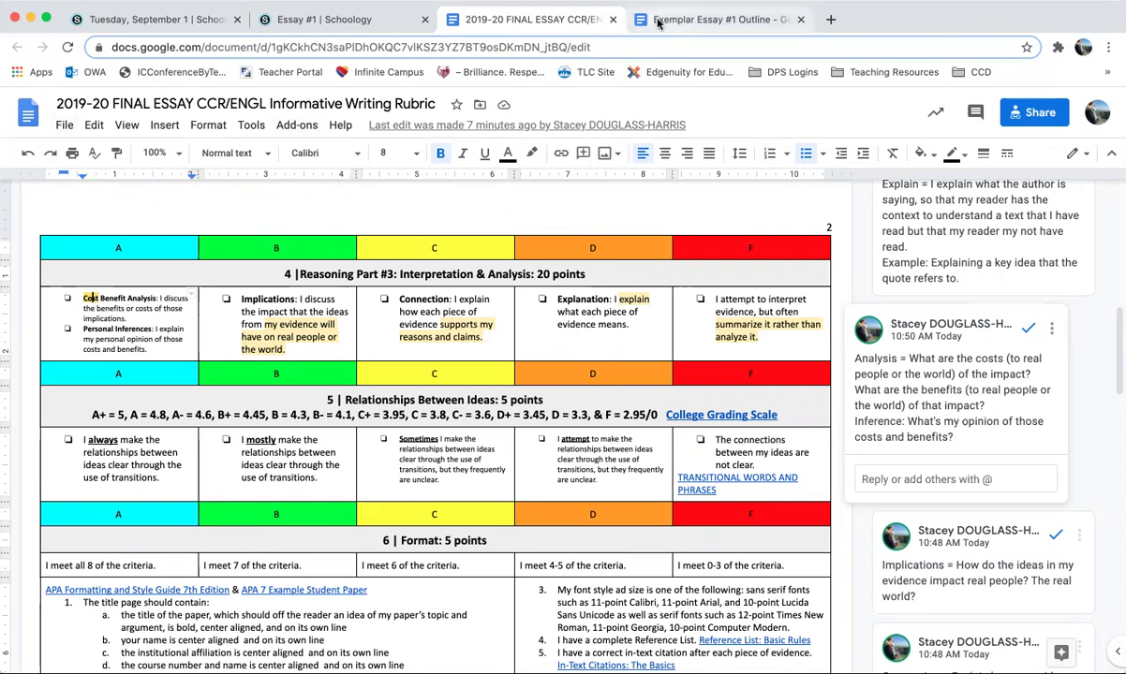
left_click(711, 19)
key("Return")
type("Cos")
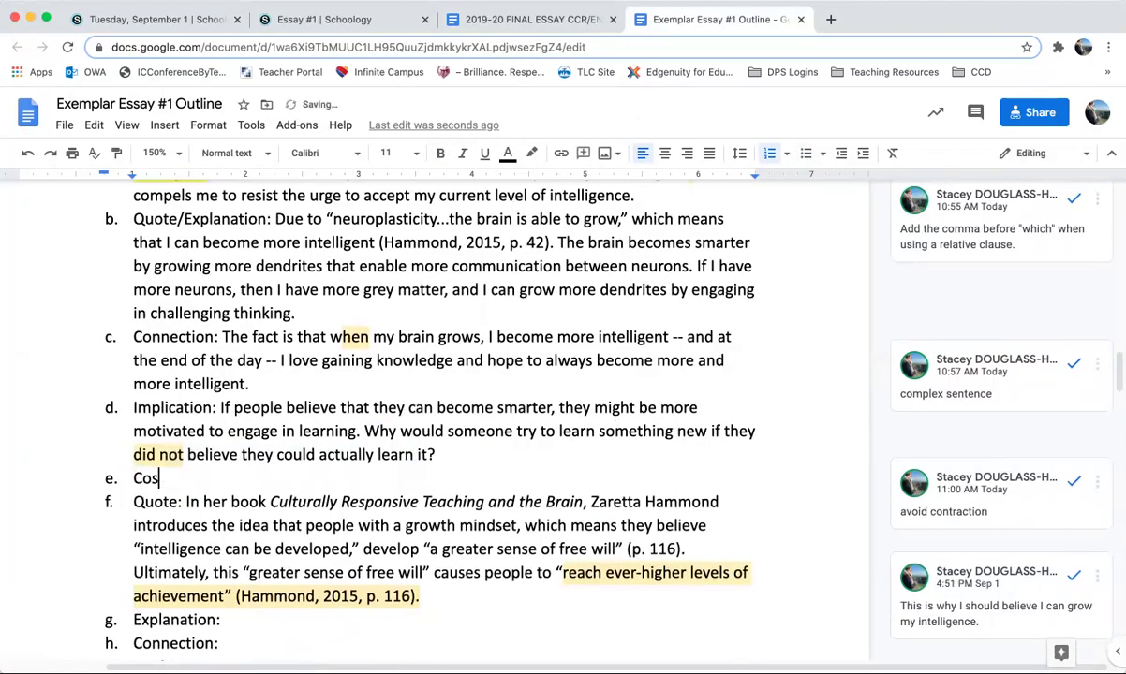
type("t/Benefit/Opi")
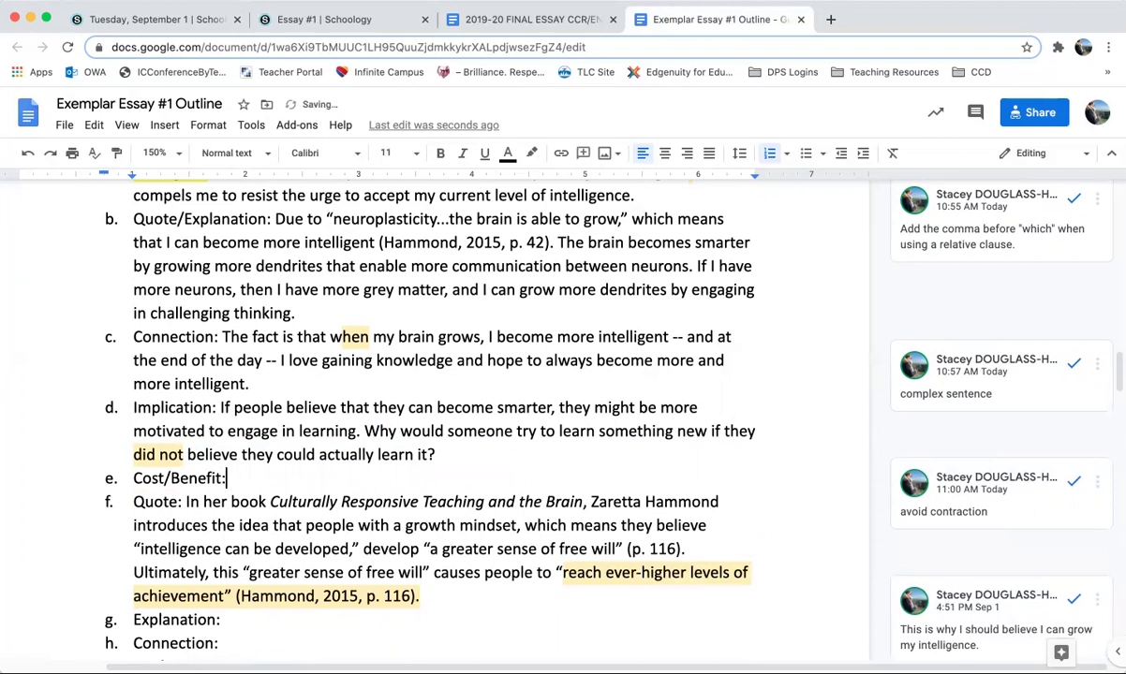
type("nopn:")
key("BackSpace")
key("BackSpace")
key("BackSpace")
key("BackSpace")
key("BackSpace")
key("BackSpace")
type("inion:")
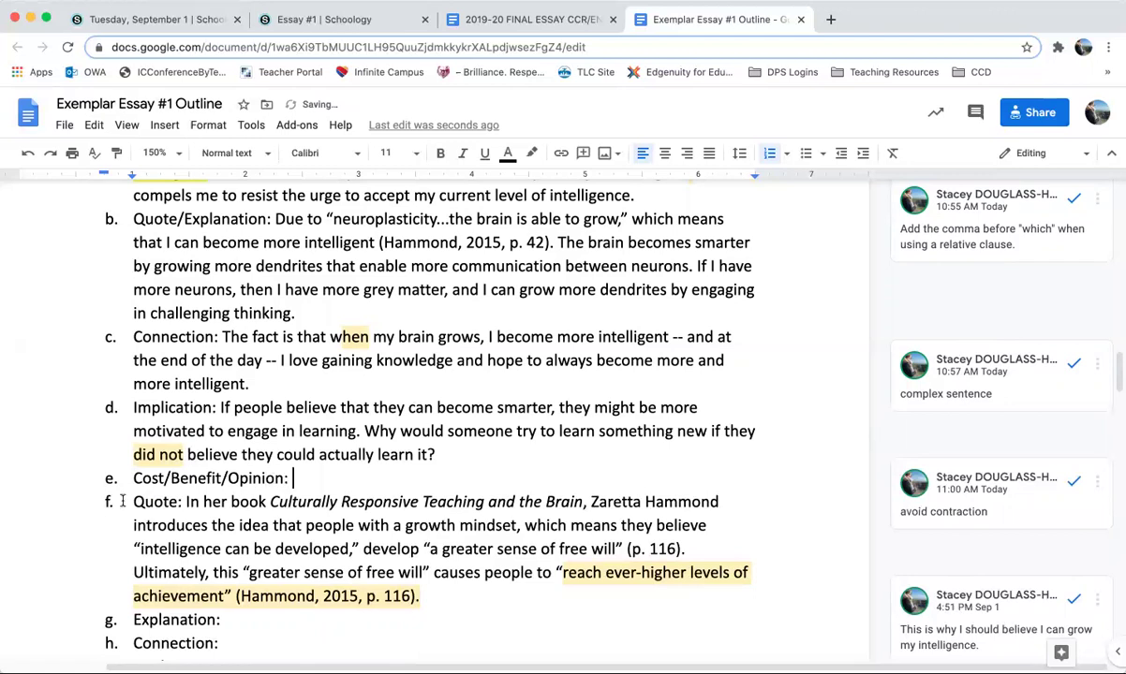
- Copy the "Cost/Benefit/Opinion:" label into a new item j after the second Implication under question 3
key("Home")
left_click_drag(134, 479, 294, 477)
key("ctrl+c")
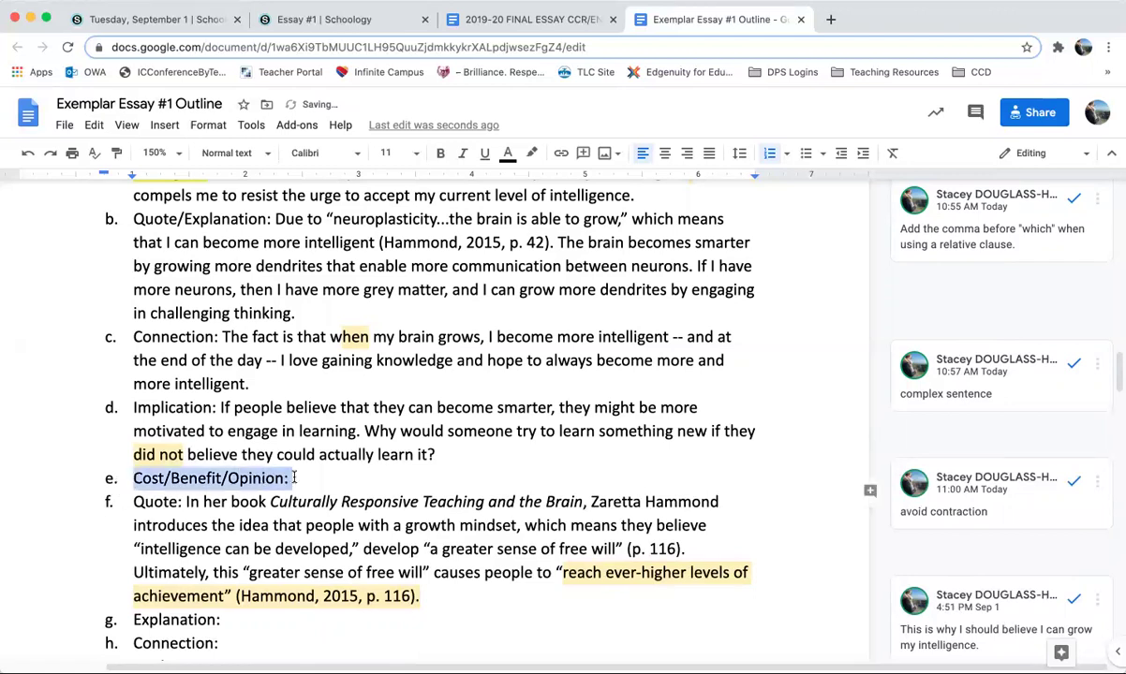
scroll(298, 479, "down", 3)
left_click(222, 522)
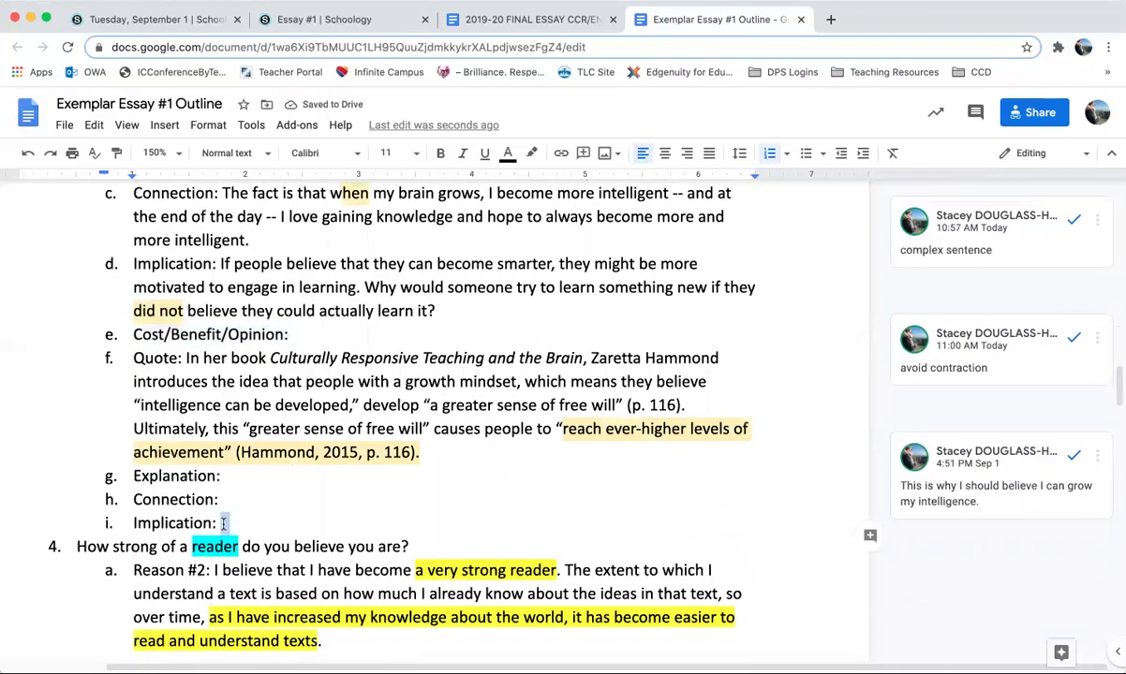
key("Return")
key("ctrl+v")
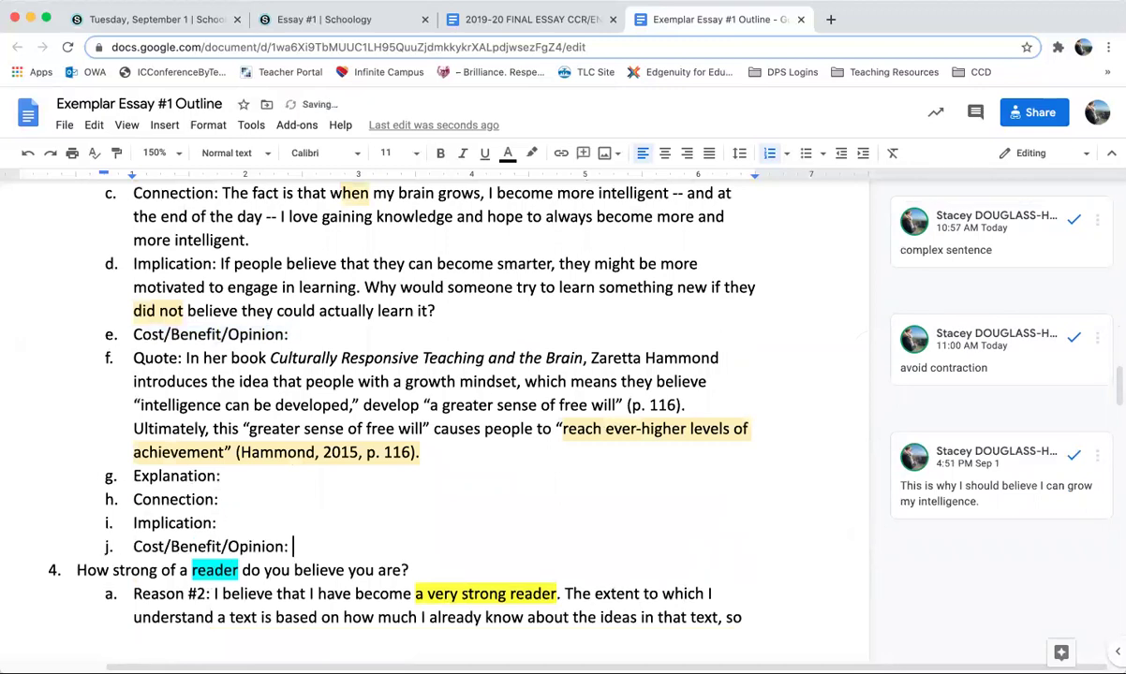
- Review the comments on the Connection, Implications and Cost Benefit Analysis criteria in the informative writing rubric document
left_click(529, 19)
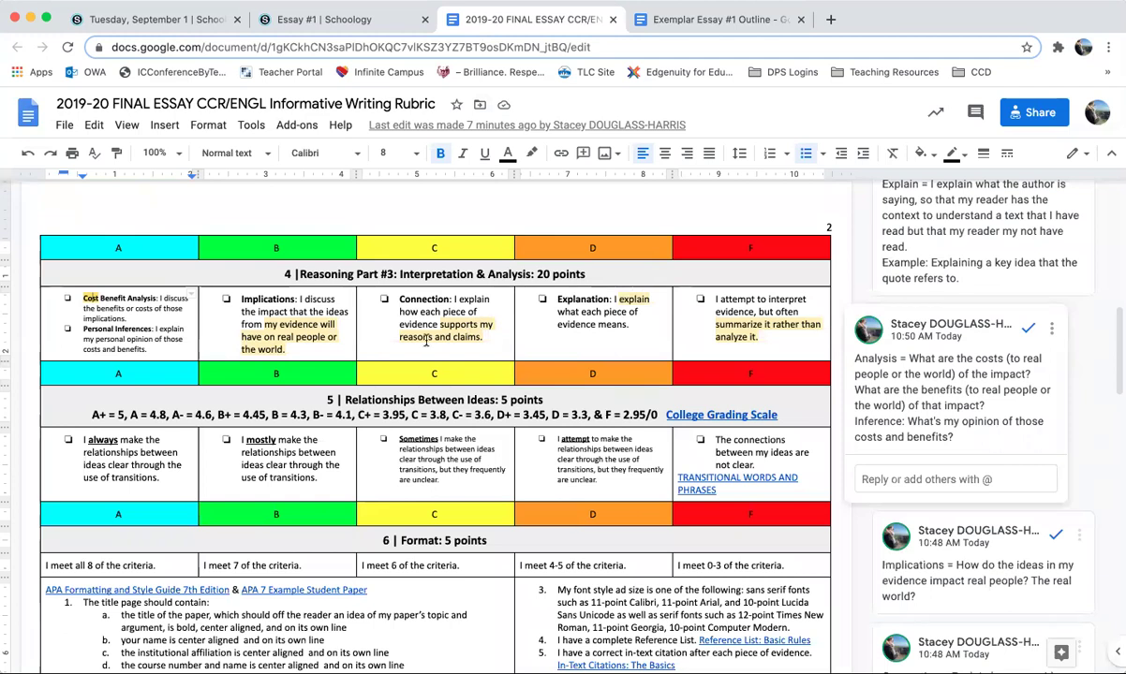
left_click(456, 336)
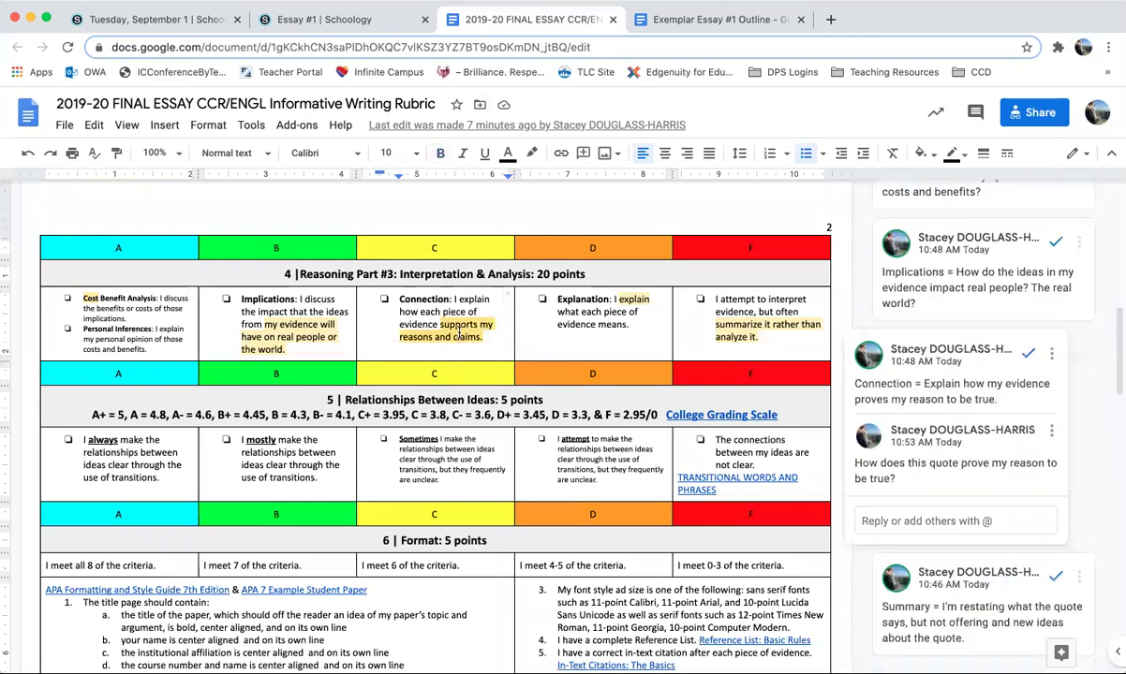
left_click(273, 340)
left_click(89, 300)
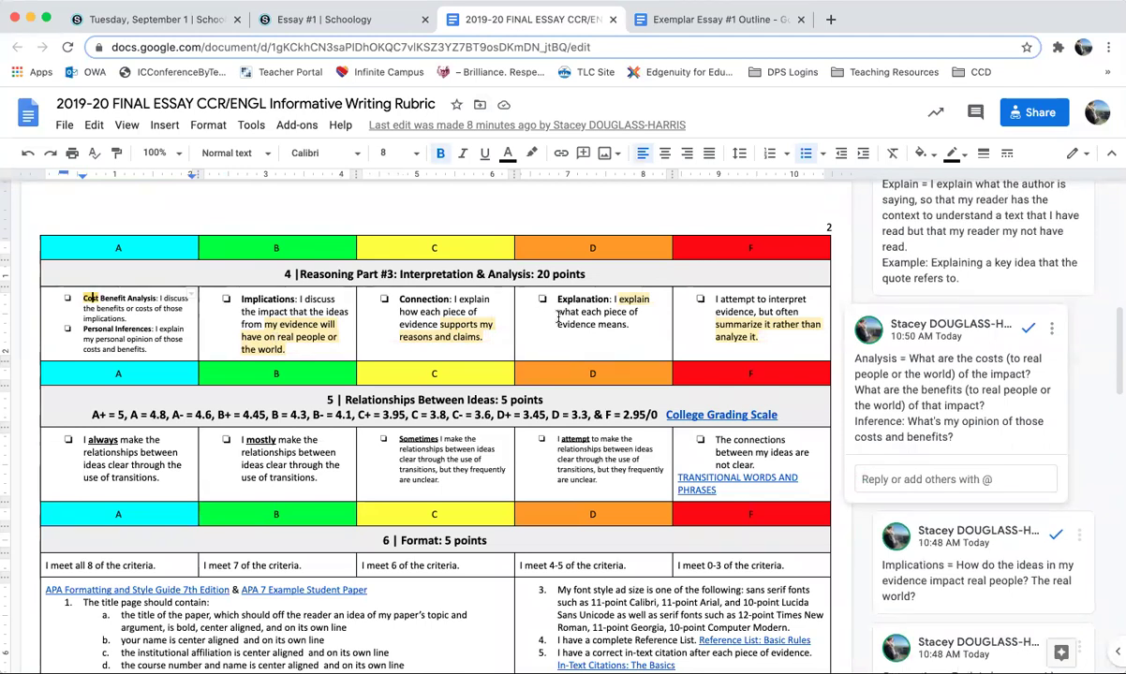
left_click(465, 325)
left_click(295, 310)
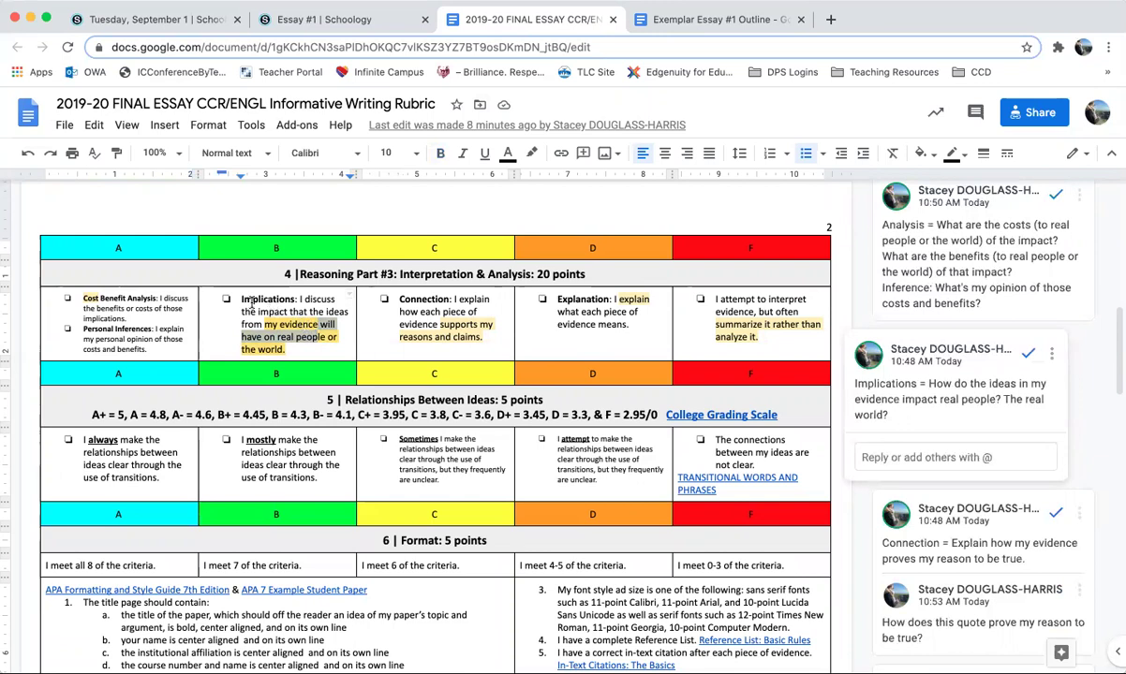
- Return to the exemplar outline and begin Cost/Benefit/Opinion item e with "If people can accept their learning failure and see those failures as"
left_click(690, 22)
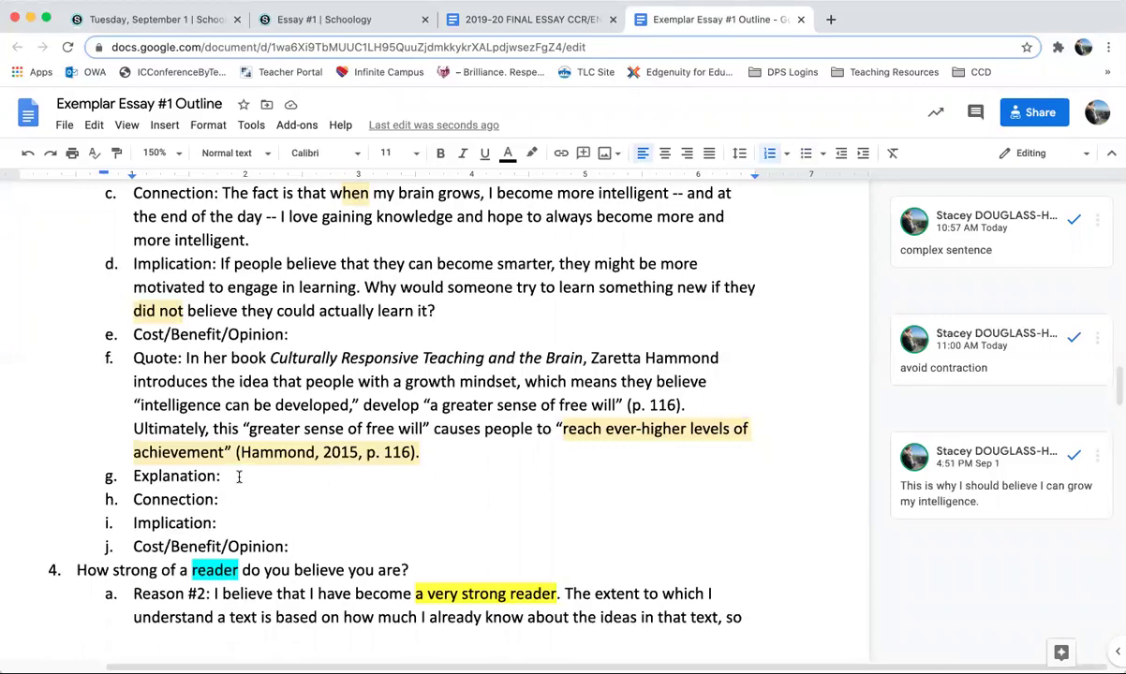
scroll(230, 477, "up", 5)
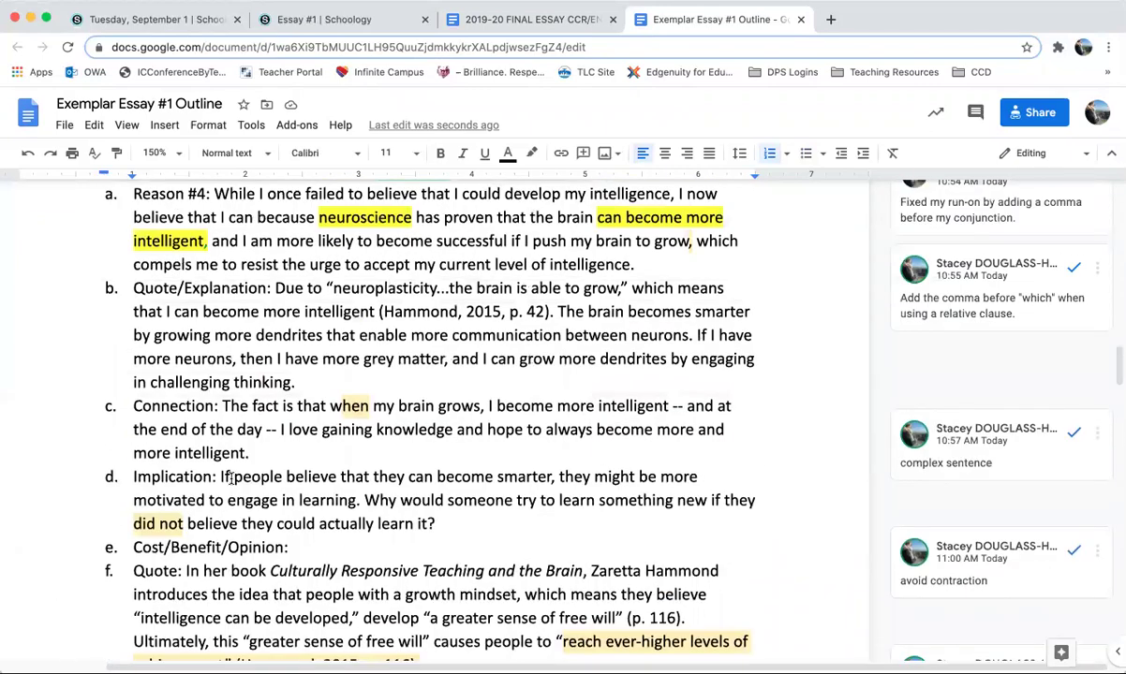
scroll(232, 477, "down", 2)
left_click_drag(301, 468, 130, 471)
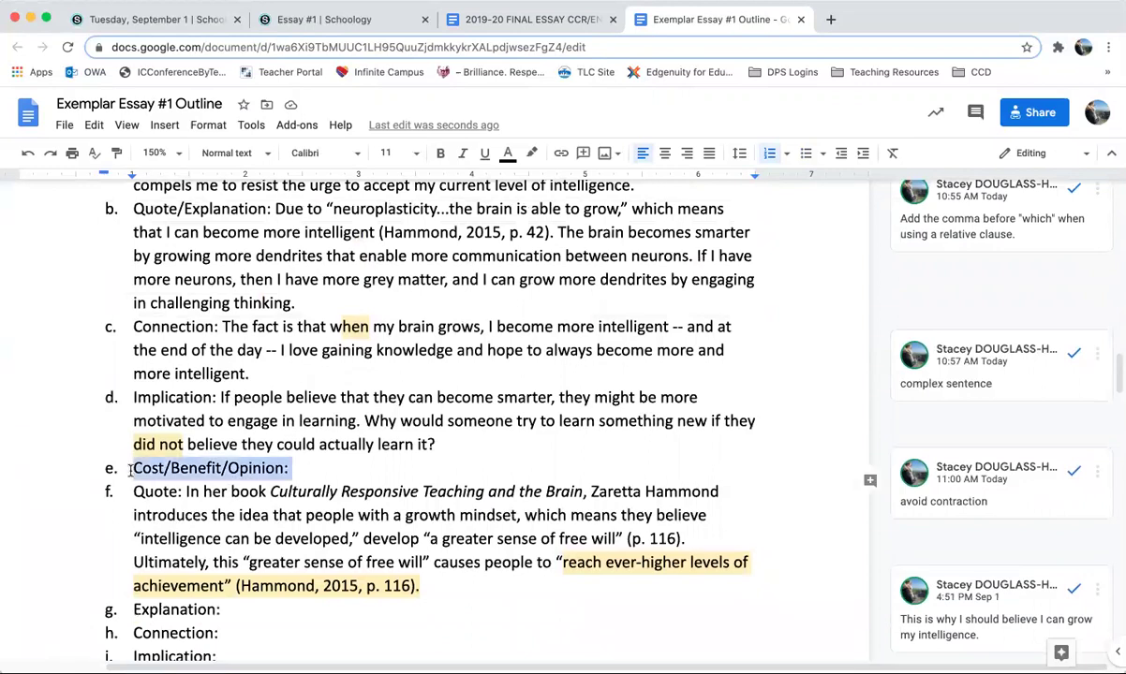
left_click(311, 468)
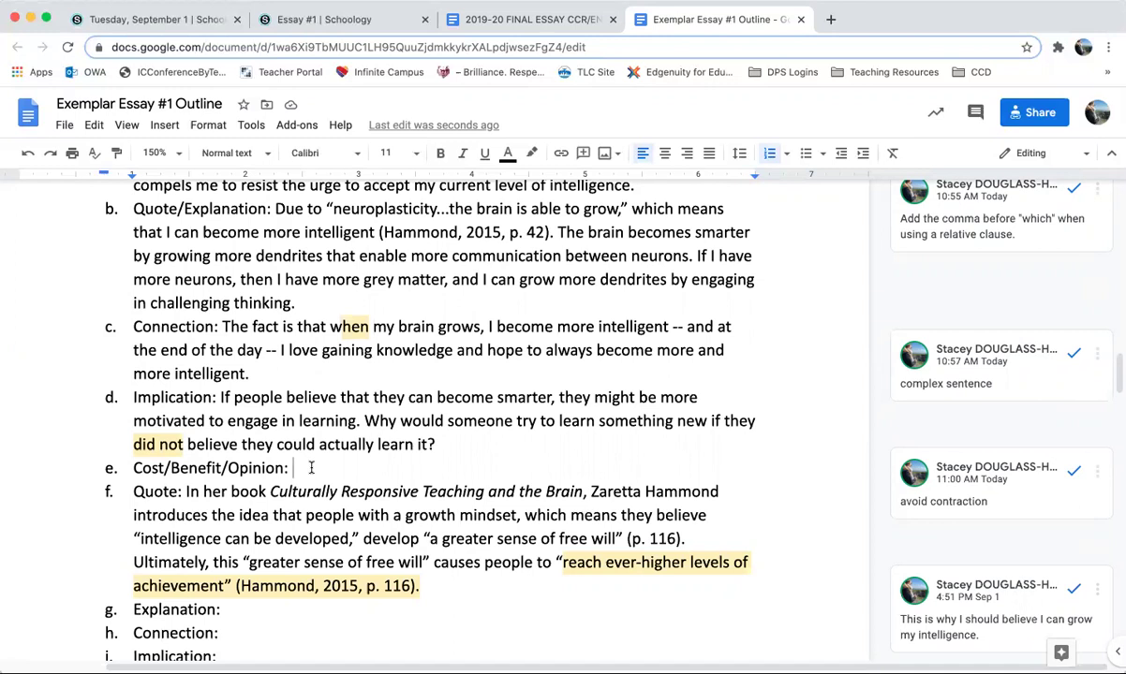
type("If people can e")
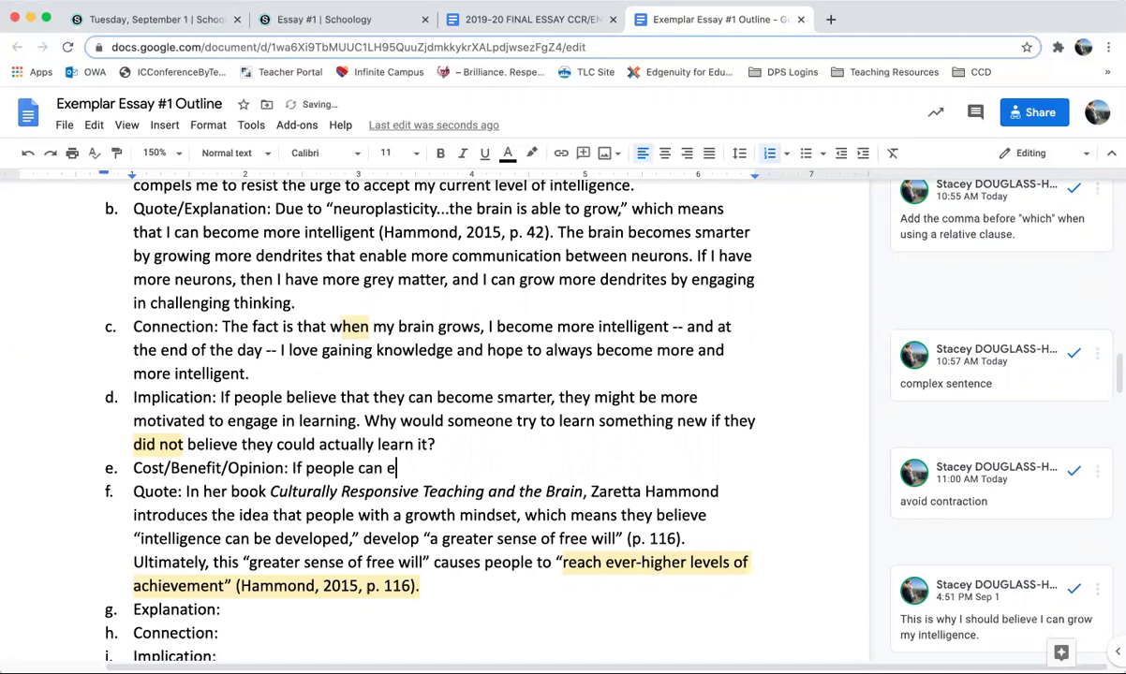
key("BackSpace")
type("accept their learning c")
key("BackSpace")
type("failure and ")
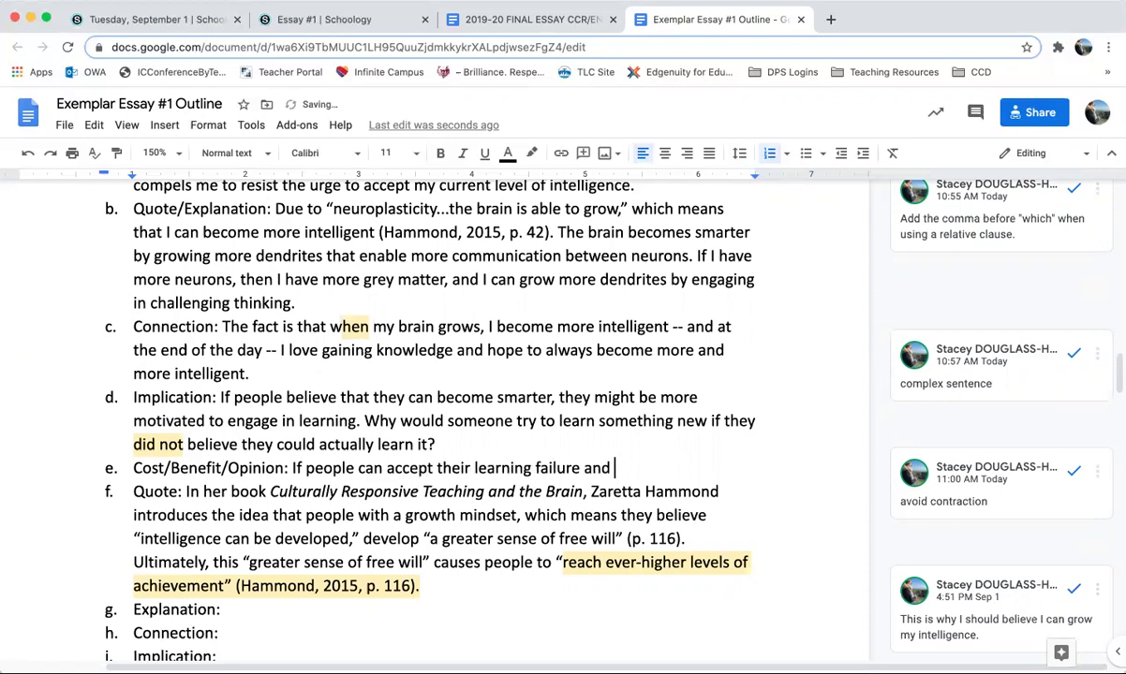
type("see those failr")
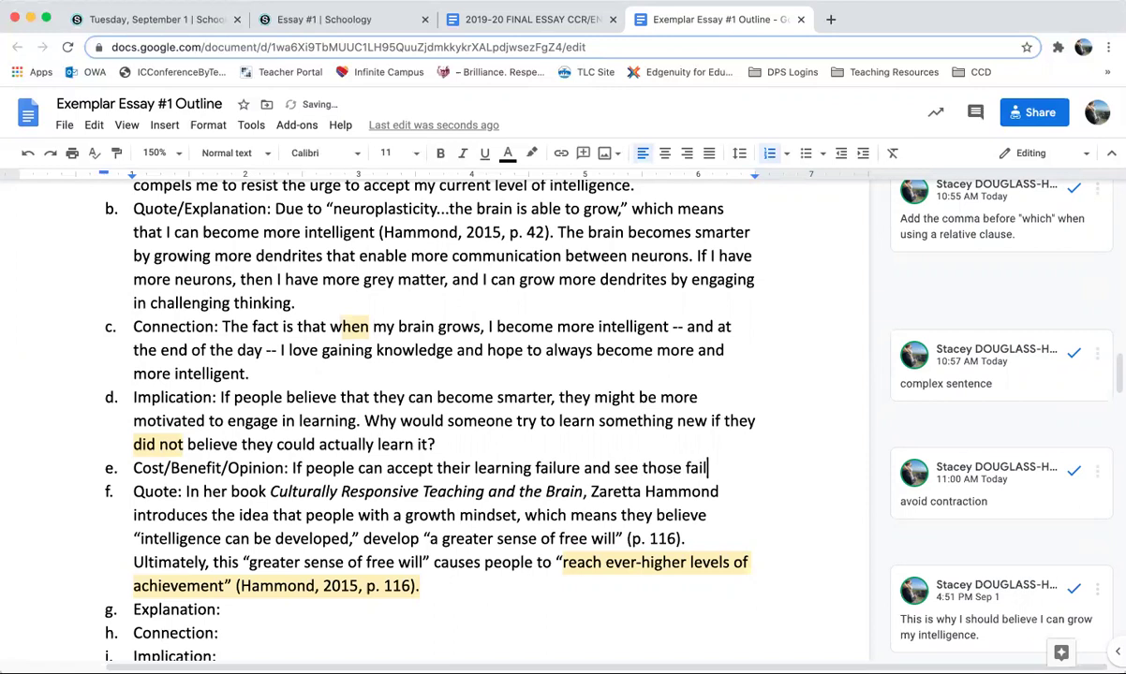
key("BackSpace")
key("BackSpace")
type("ures as")
- Continue item e's sentence with "evidence that they are challenging themselves, the"
scroll(571, 393, "down", 1)
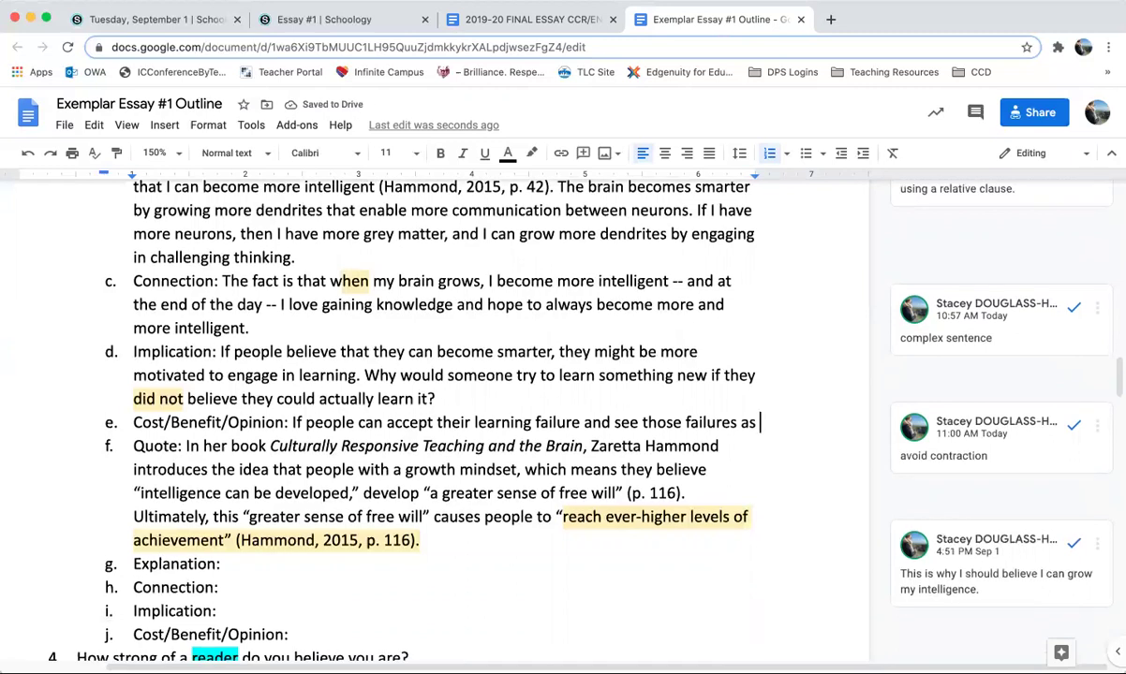
type("evidence that theur a")
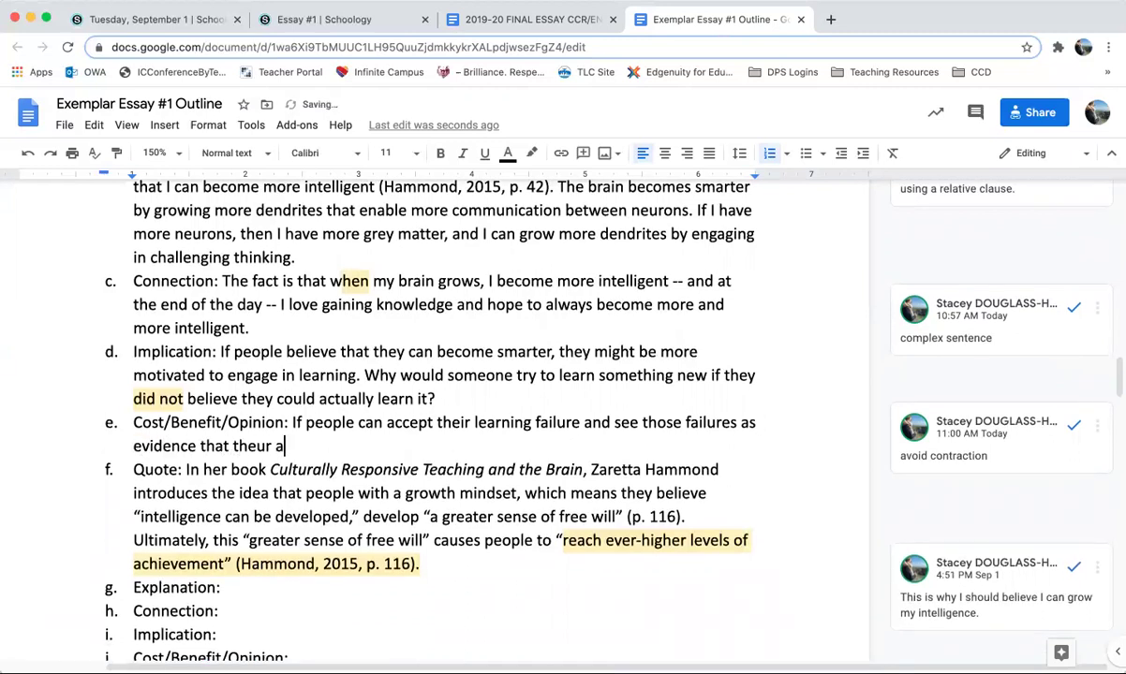
key("BackSpace")
key("BackSpace")
key("BackSpace")
key("BackSpace")
type("y are challenging themselves, the ")
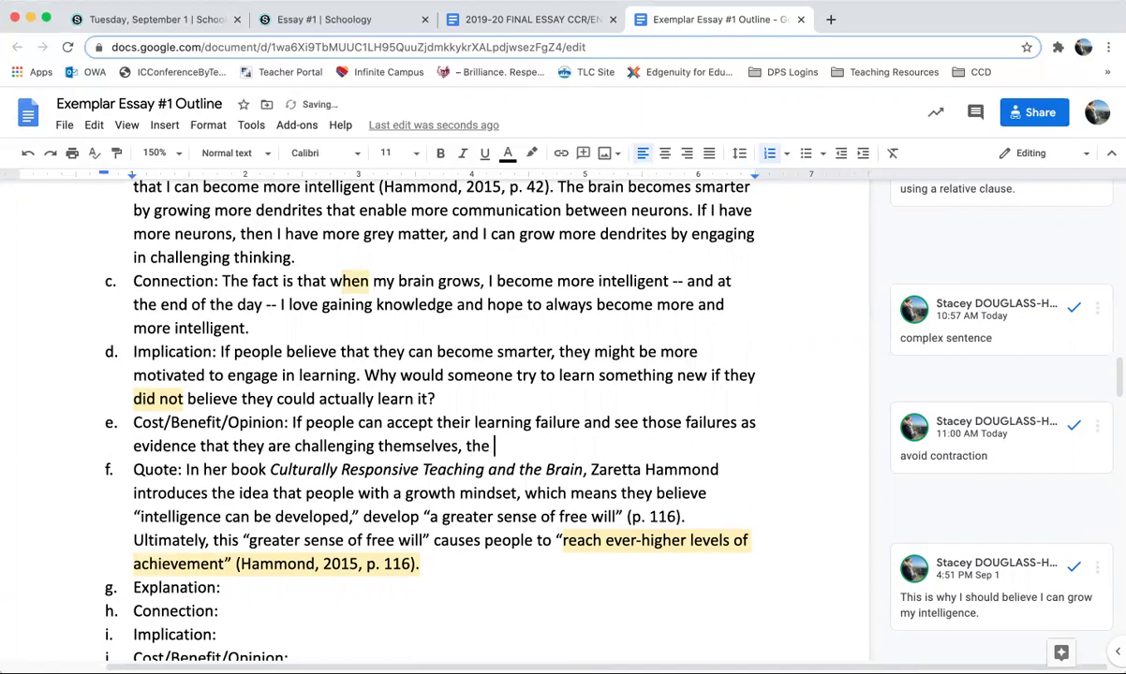
- Extend item e with "are more likely to be kind to themselves and others as they confront challenges, and the fact"
type("are more like")
key("Tab")
type("be kind to themselves a")
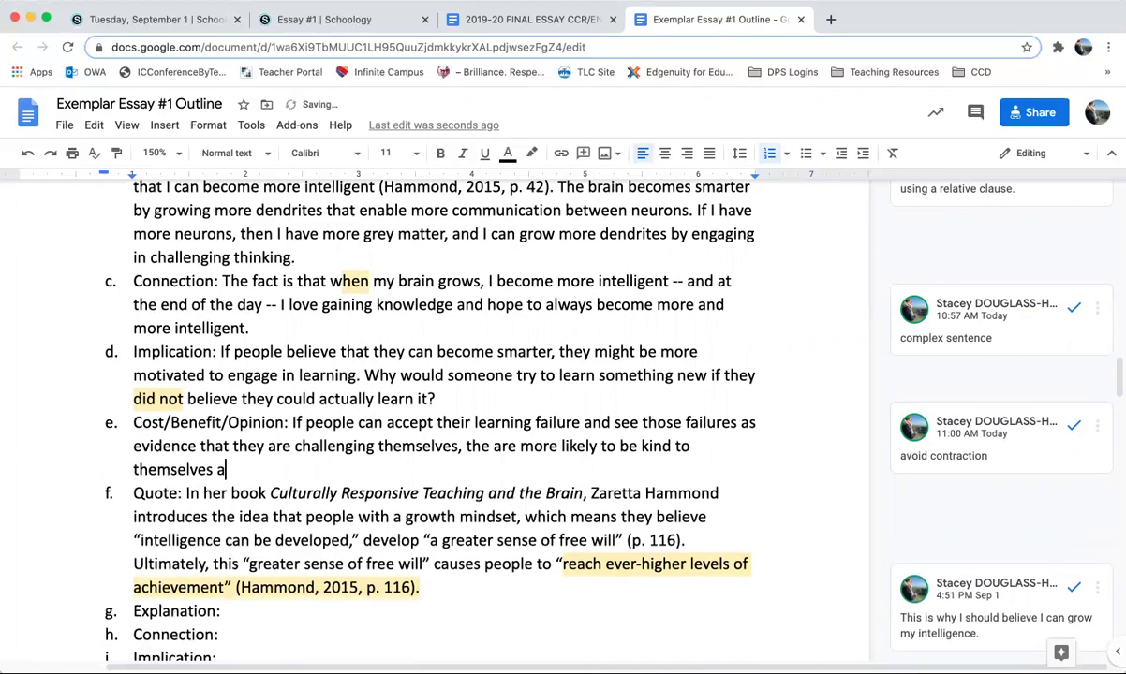
type("nd others as t")
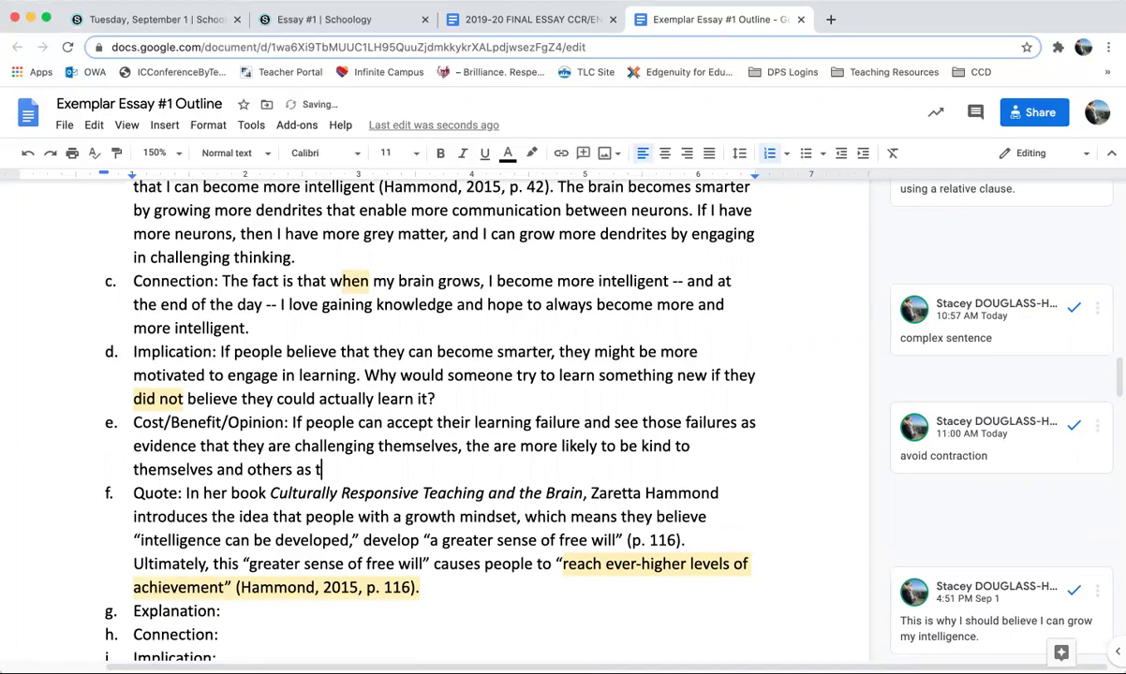
type("hey confront ")
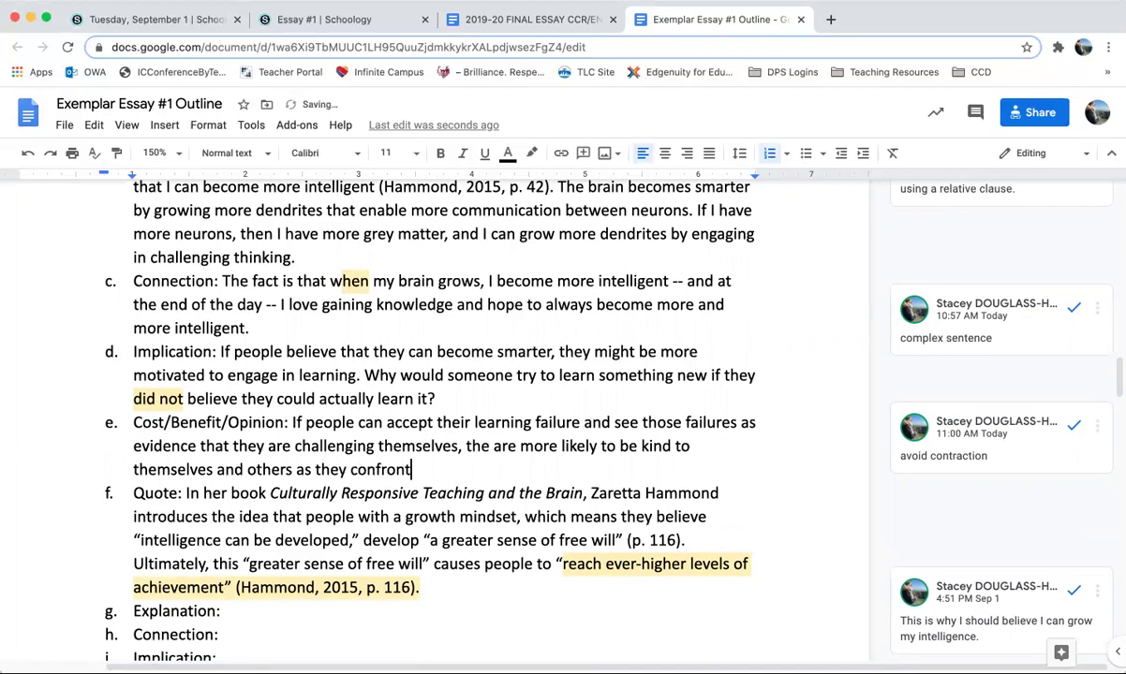
type("ch")
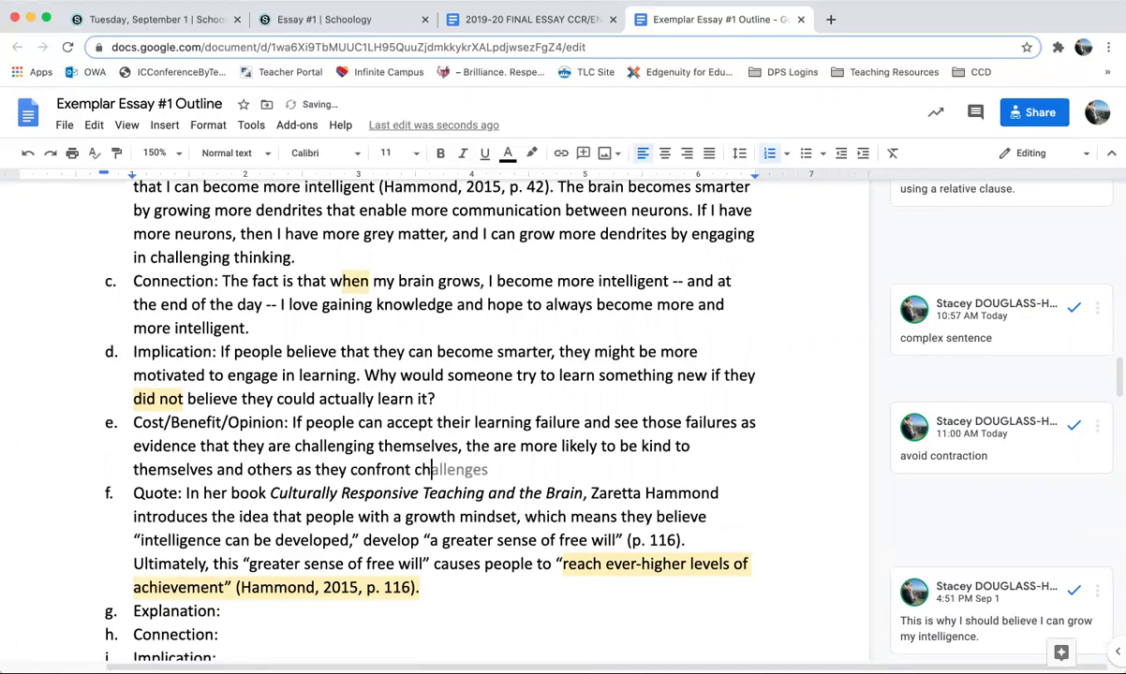
type("allenges, and the fact")
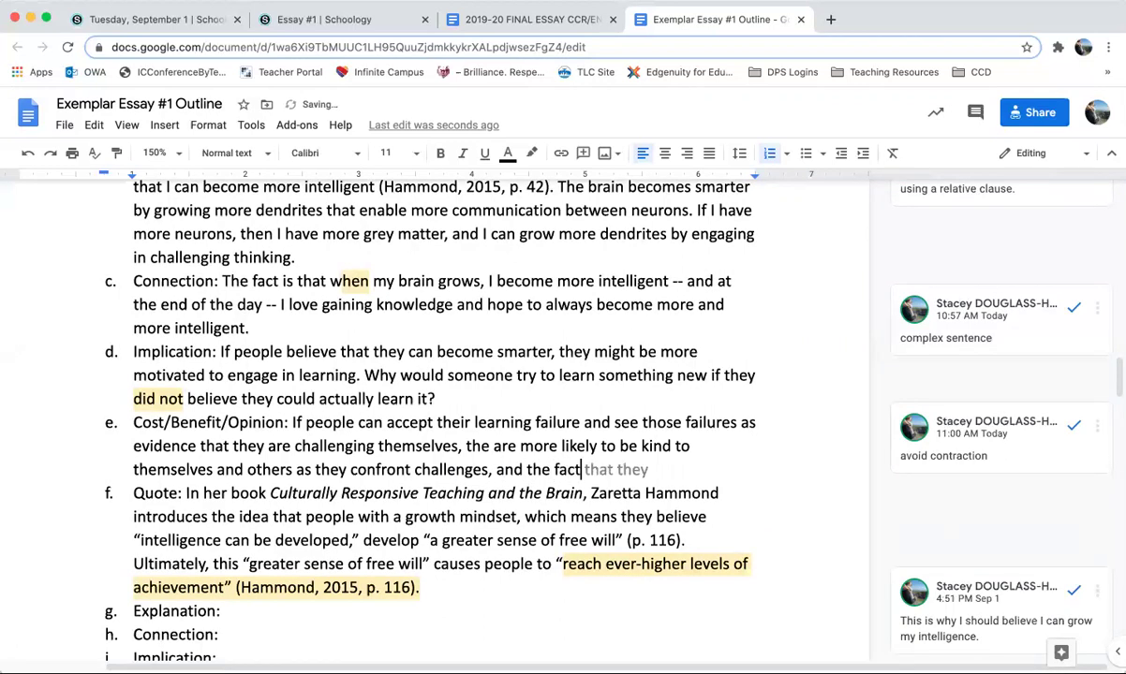
- Carry on item e with "is that we will faces challenges for the rest of our lives, and would it"
type(" is that w")
key("BackSpace")
type("every")
key("BackSpace")
key("BackSpace")
key("BackSpace")
key("BackSpace")
key("BackSpace")
key("BackSpace")
type("we wil")
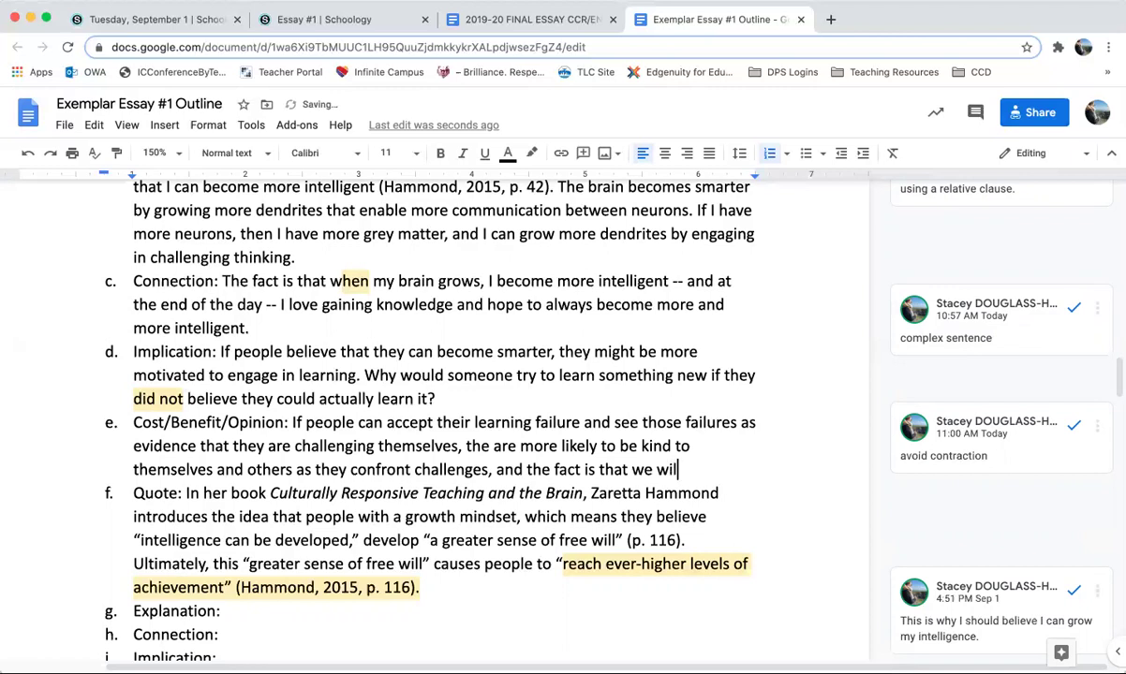
type("l faces challenges for the rest of")
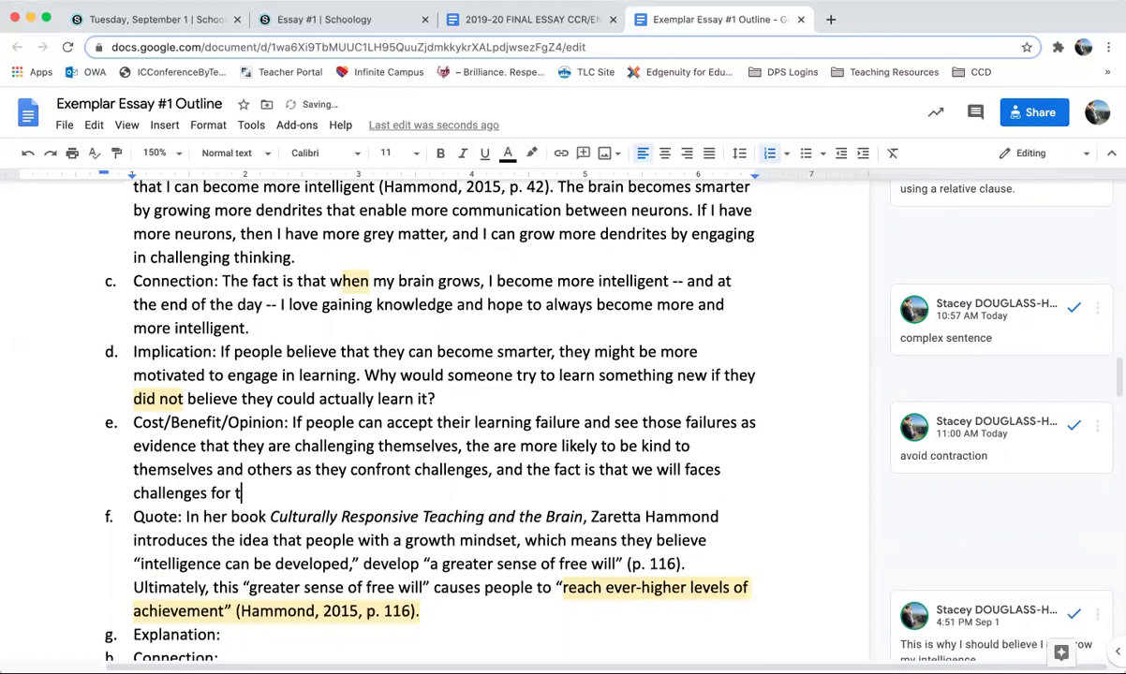
key("Tab")
key("BackSpace")
key("BackSpace")
key("BackSpace")
key("BackSpace")
key("BackSpace")
key("BackSpace")
key("BackSpace")
key("BackSpace")
key("BackSpace")
key("BackSpace")
key("BackSpace")
type("our lives, and would it")
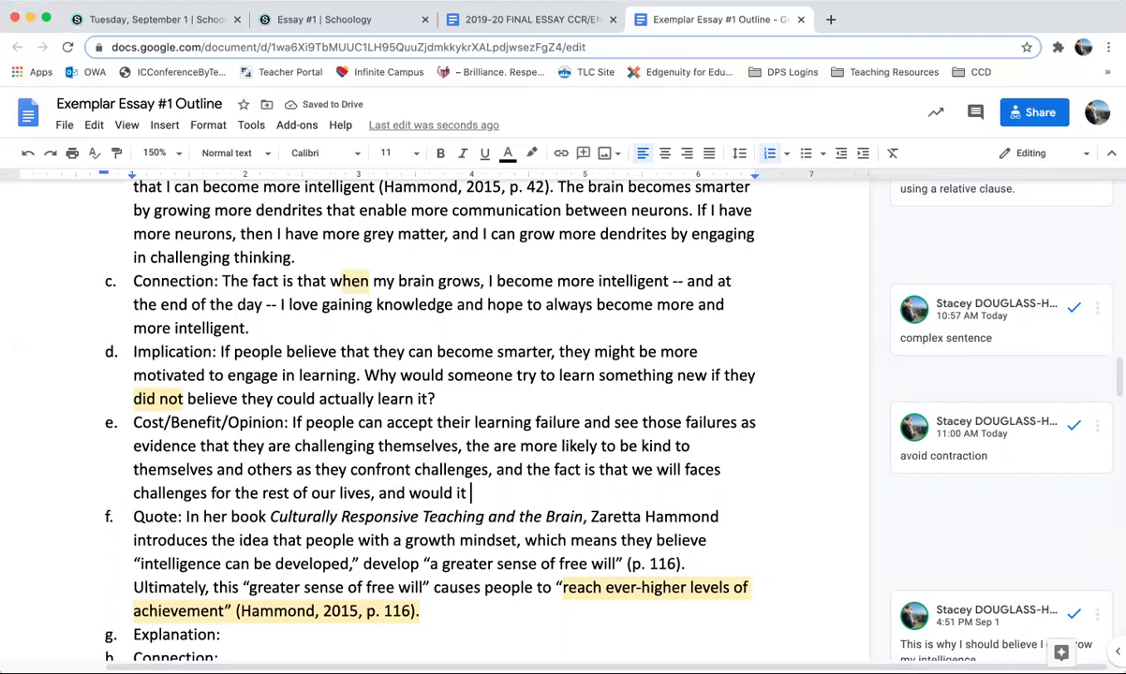
- Replace the trailing ", and would it" in item e with a period after "our lives"
left_click_drag(470, 493, 366, 493)
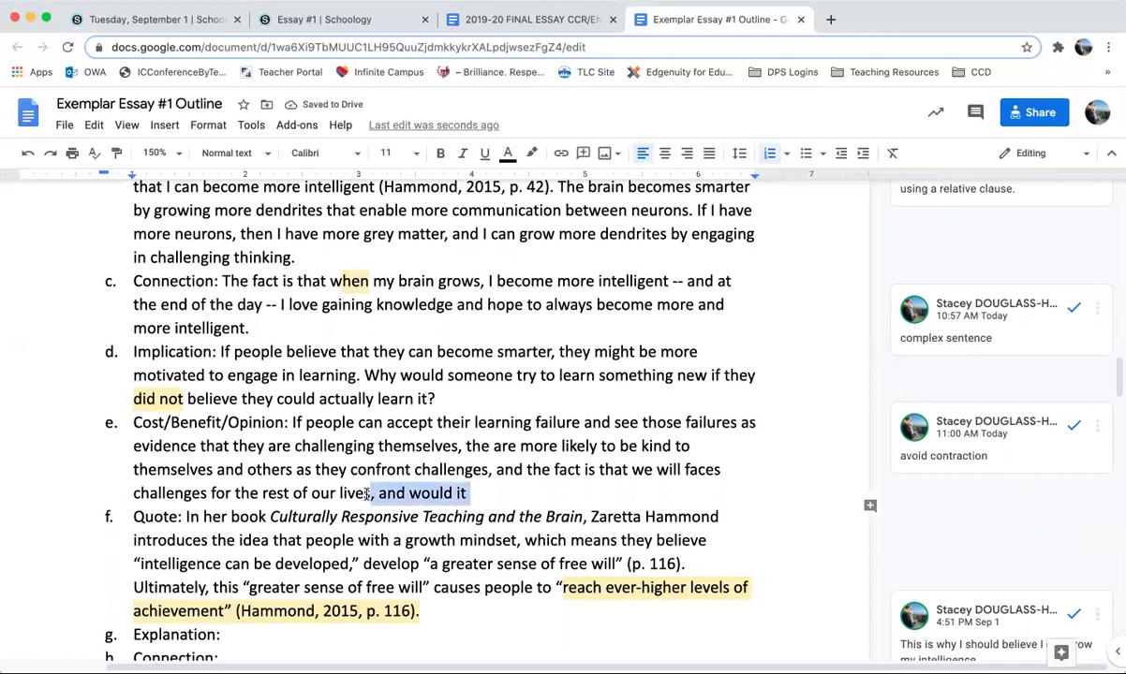
type(". D")
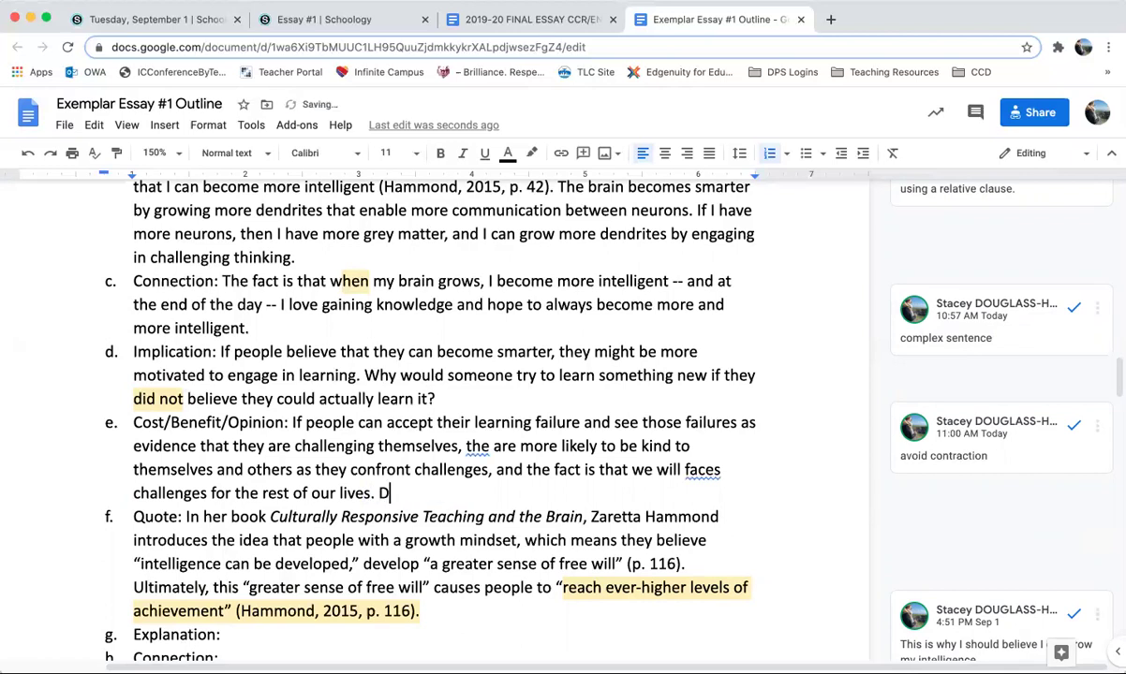
type("o")
key("BackSpace")
key("BackSpace")
- Accept the suggested corrections of "faces" to "face" and "the" to "they" in item e
left_click(698, 470)
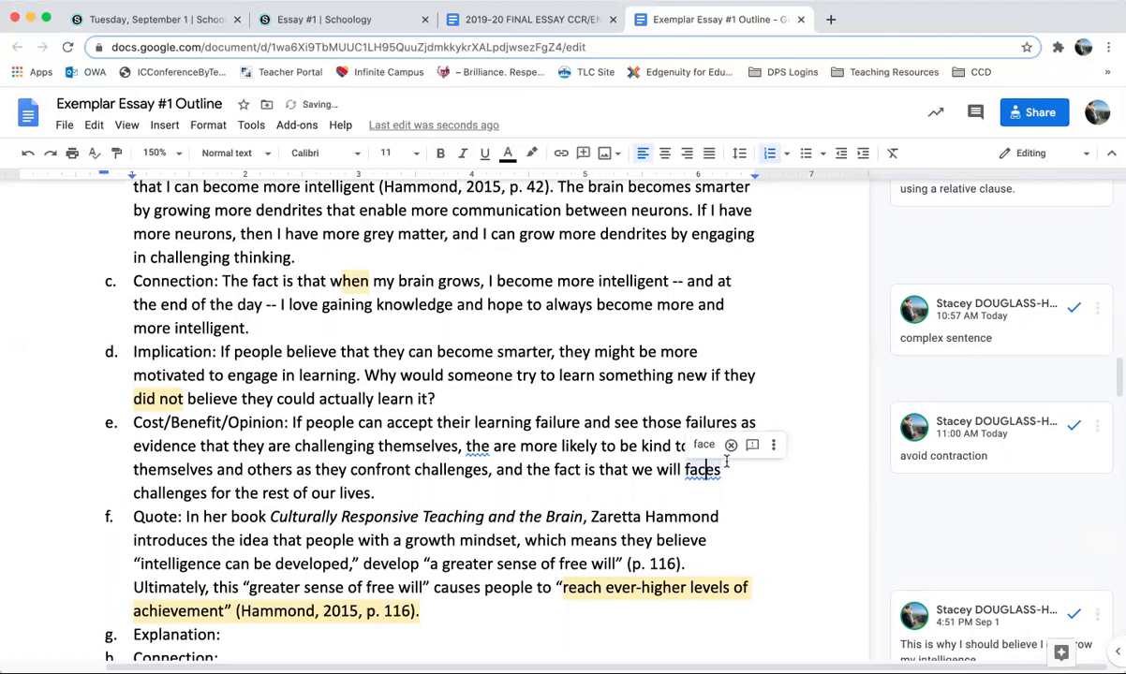
left_click(723, 446)
left_click(476, 447)
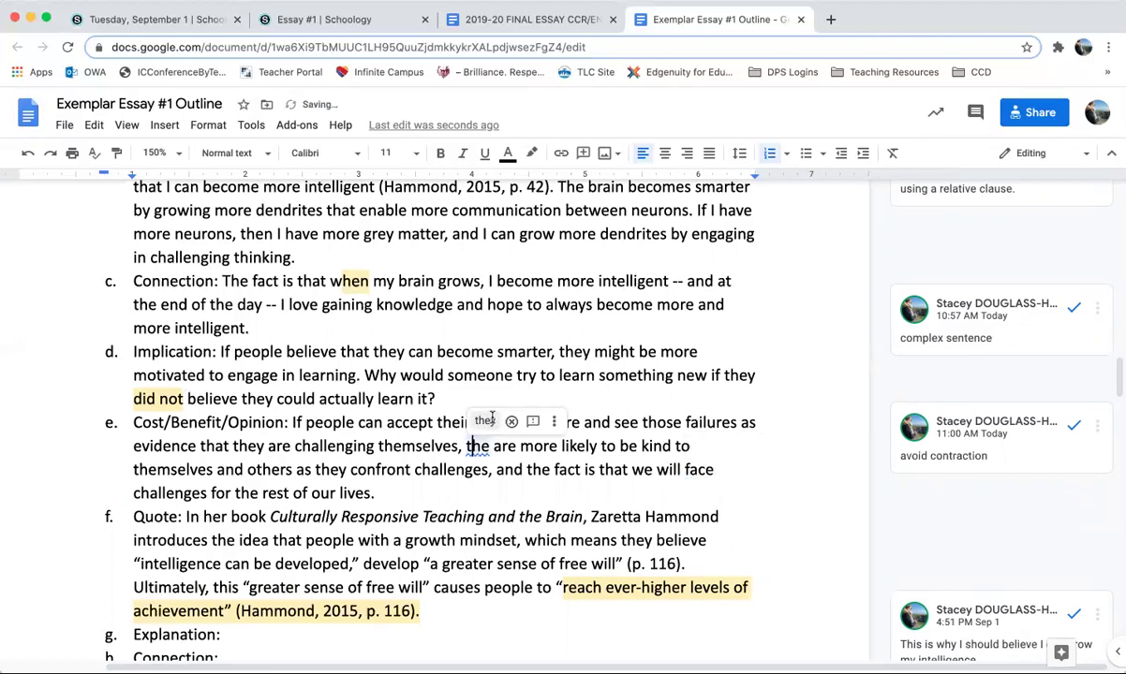
left_click(457, 394)
left_click(404, 494)
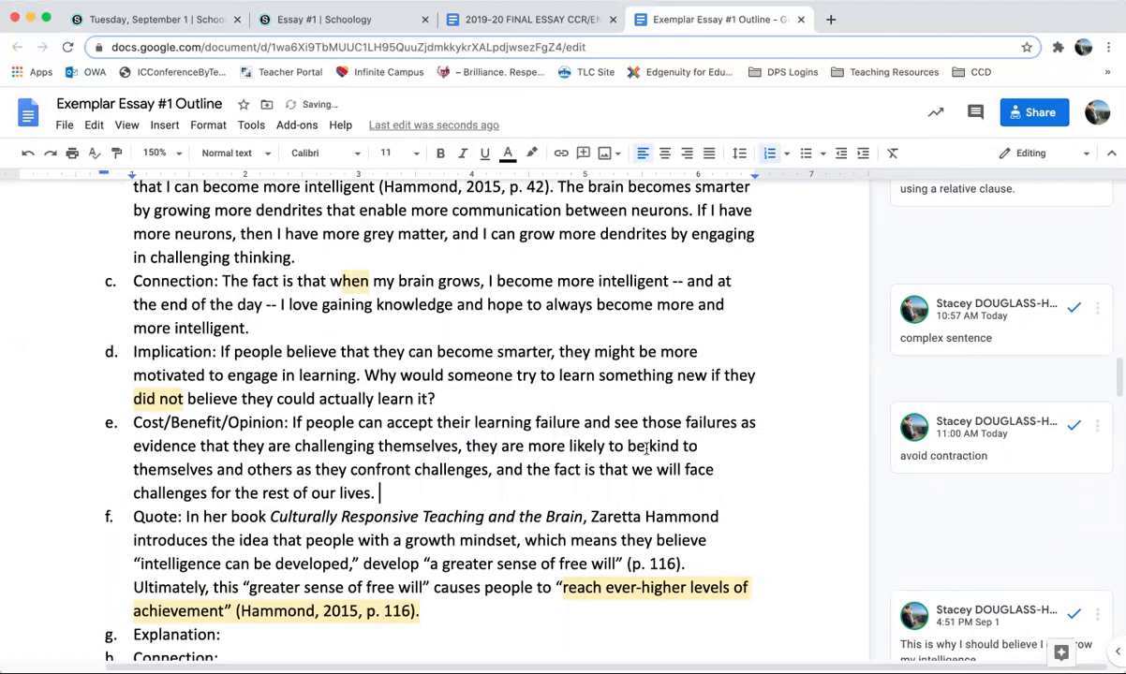
- Add the opinion sentence "I believe that we can create kinder world is we adopt this way thinking." to the end of item e
scroll(503, 398, "down", 3)
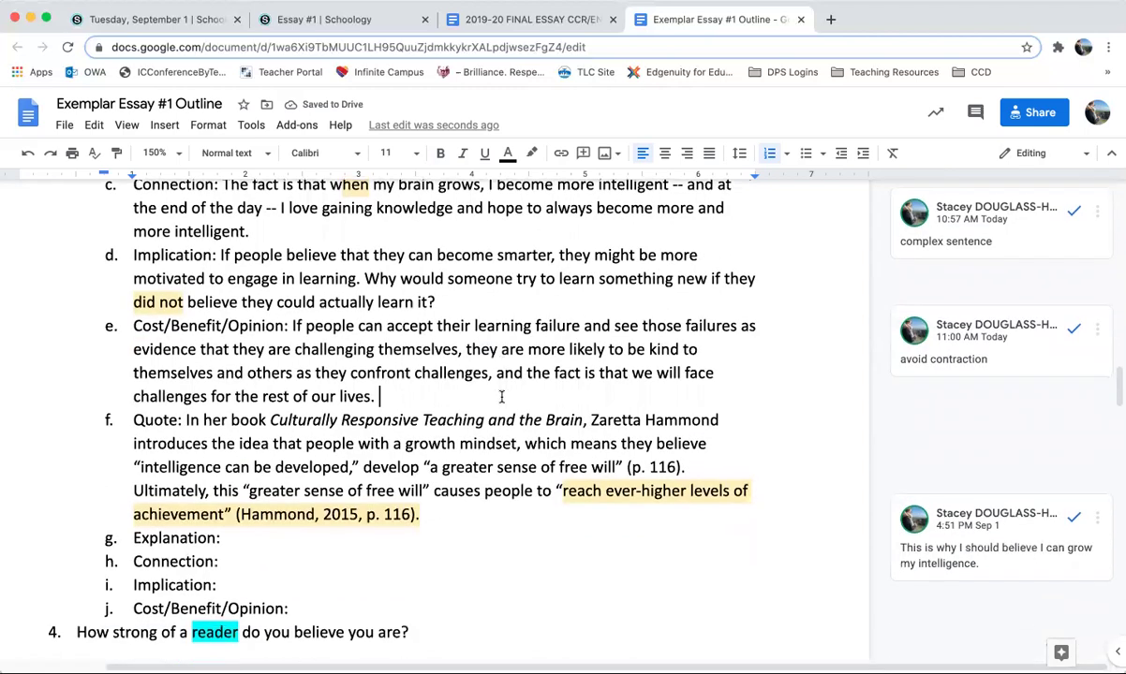
scroll(503, 398, "up", 1)
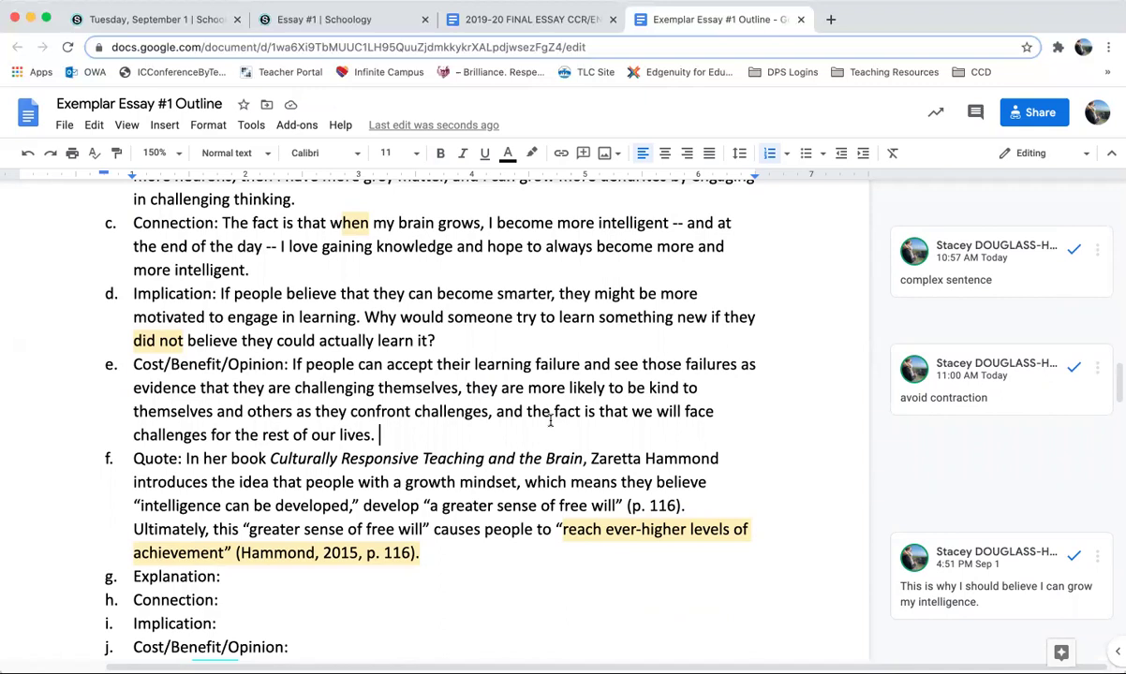
type("I b")
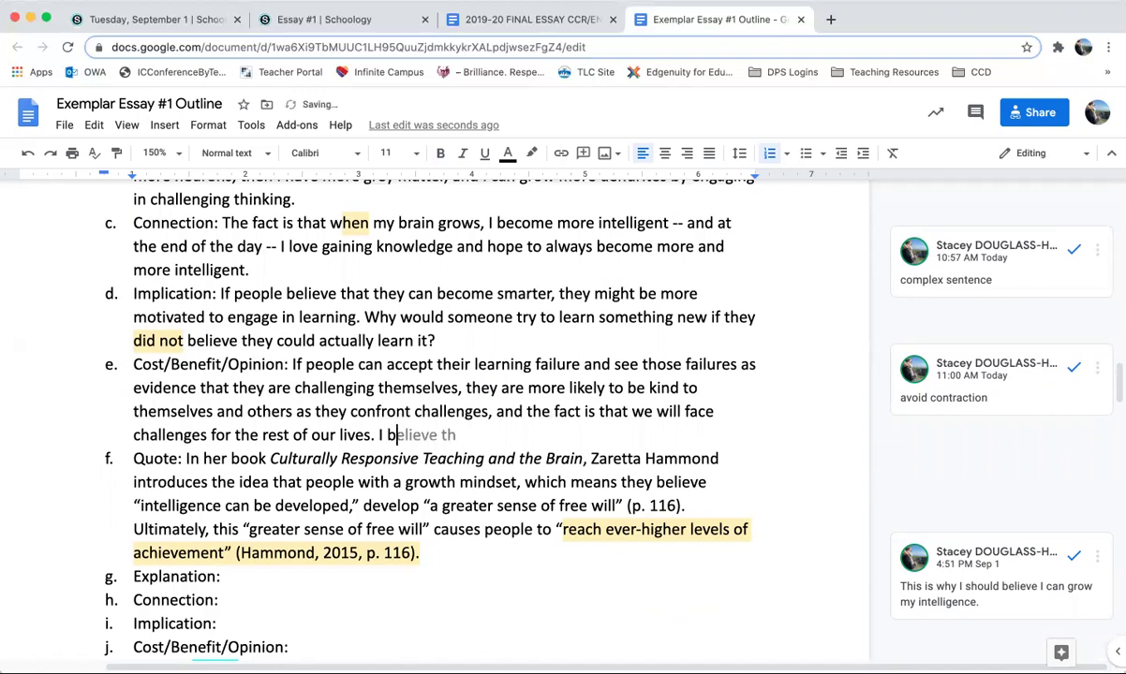
type("elieve that we ")
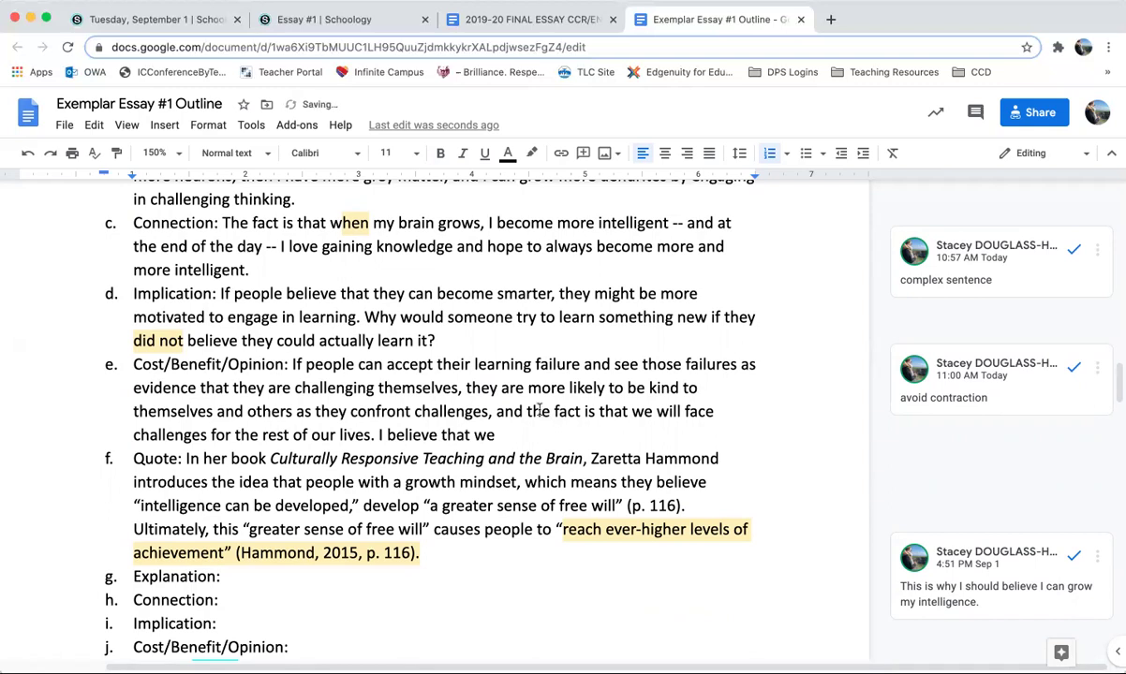
type("can create kinder wou")
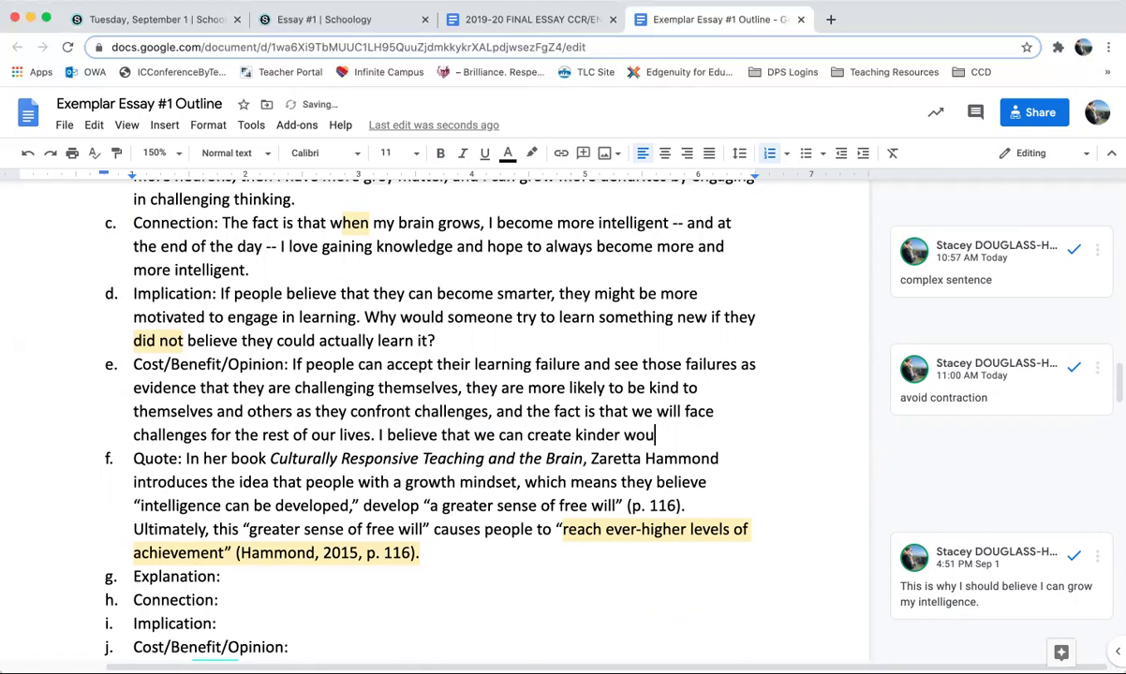
type("ld is we adopt this ")
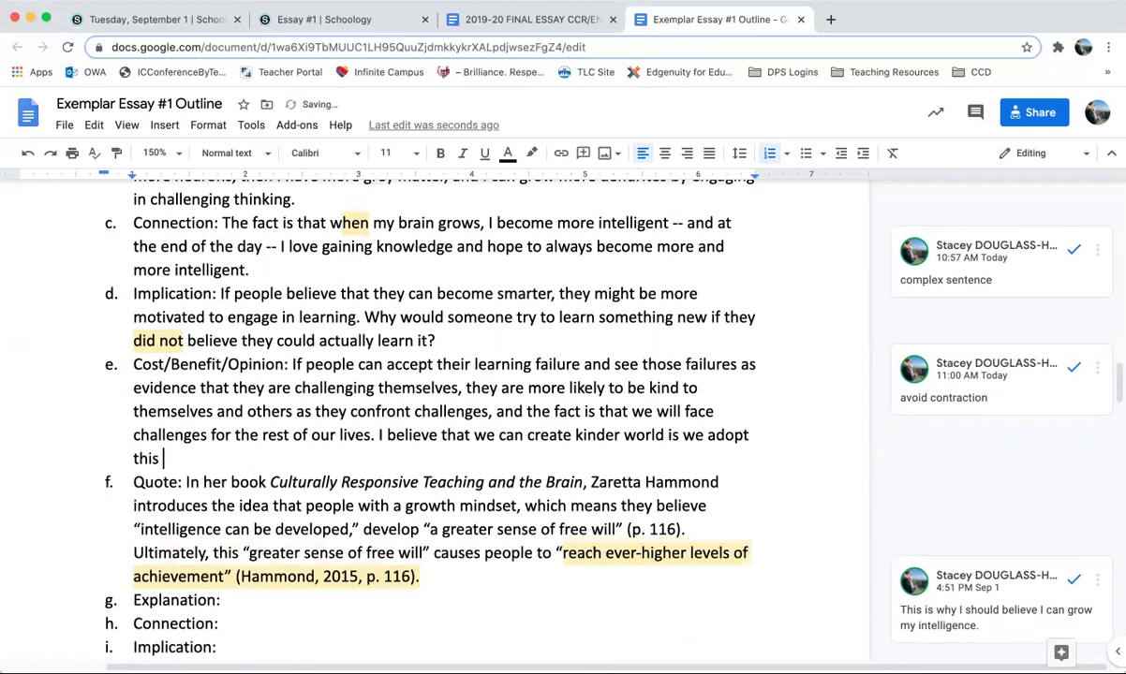
type("way thinking")
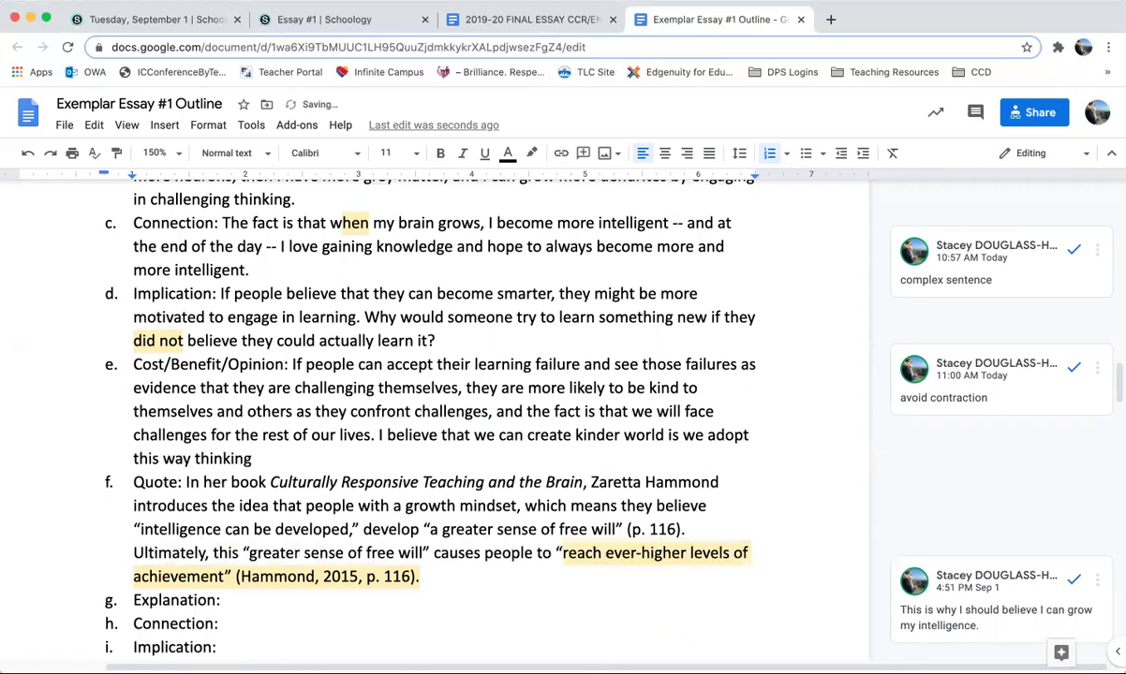
type(".")
- Insert "and supportive" between "kinder" and "world" in the opinion sentence of item e
left_click(624, 434)
type("amd")
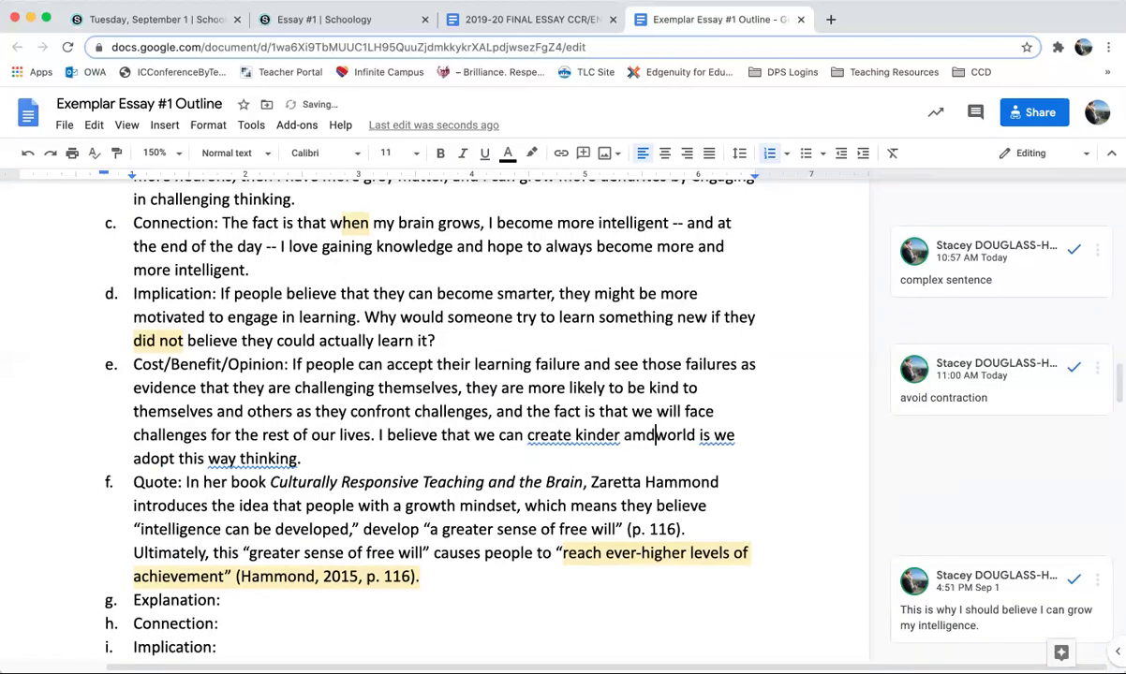
key("BackSpace")
key("BackSpace")
type("nd supportive")
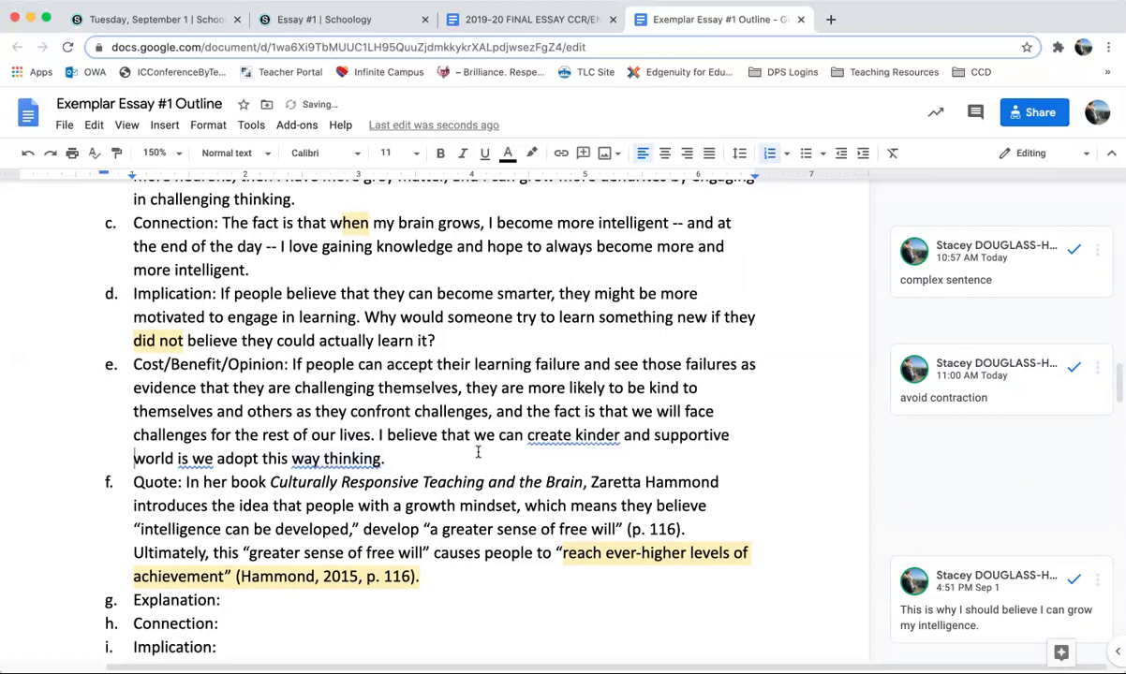
- Accept the suggested corrections in item e's last sentence: "create a kinder", "if" for "is", and "way of thinking"
left_click(573, 434)
left_click(581, 409)
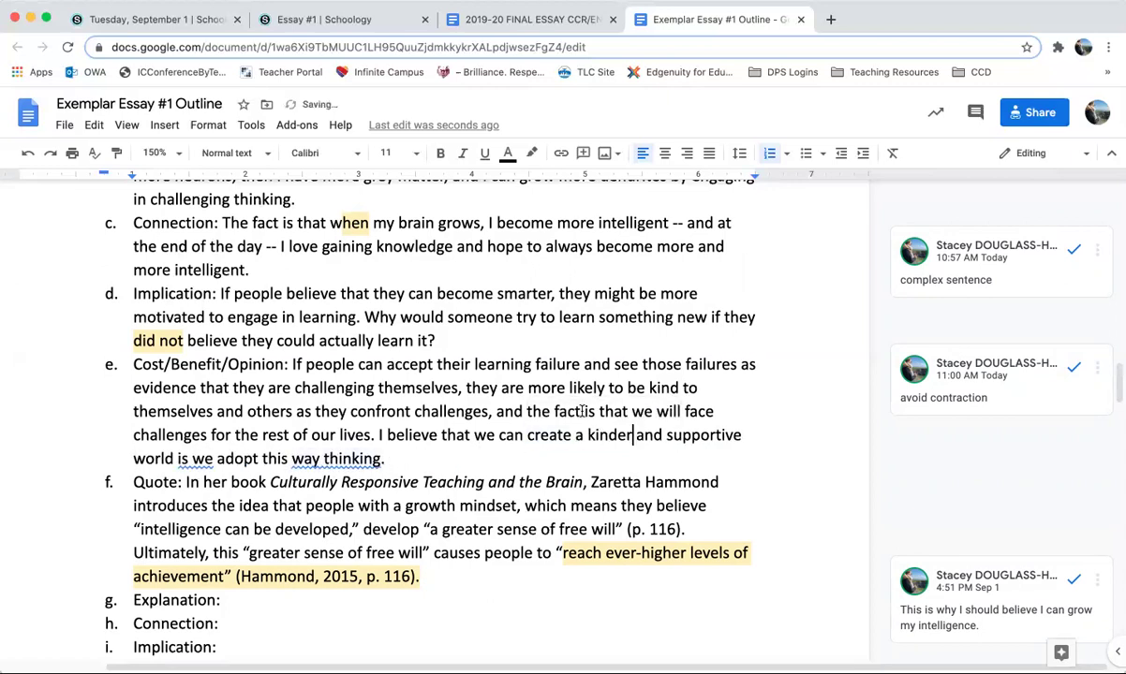
left_click(187, 459)
left_click(202, 432)
left_click(331, 459)
left_click(328, 432)
left_click(415, 460)
scroll(416, 440, "down", 1)
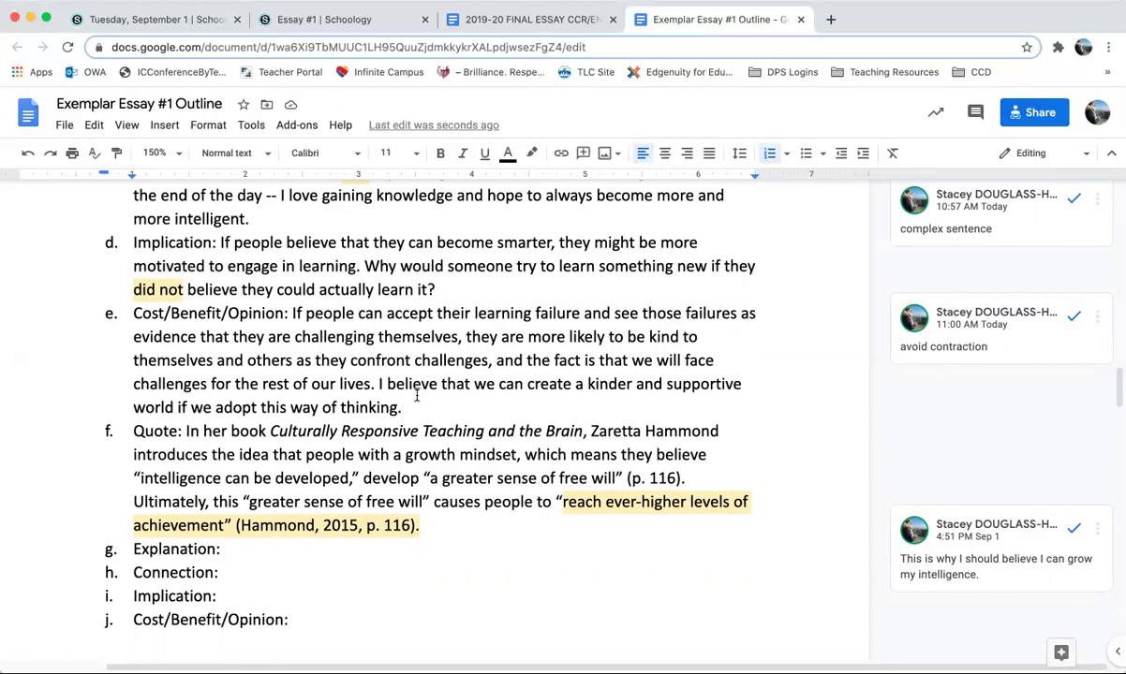
- Select the whole Cost/Benefit/Opinion item e for review, and bring up the interpretation and analysis criteria in the Informative Writing Rubric
scroll(417, 395, "up", 1)
left_click_drag(403, 439, 136, 346)
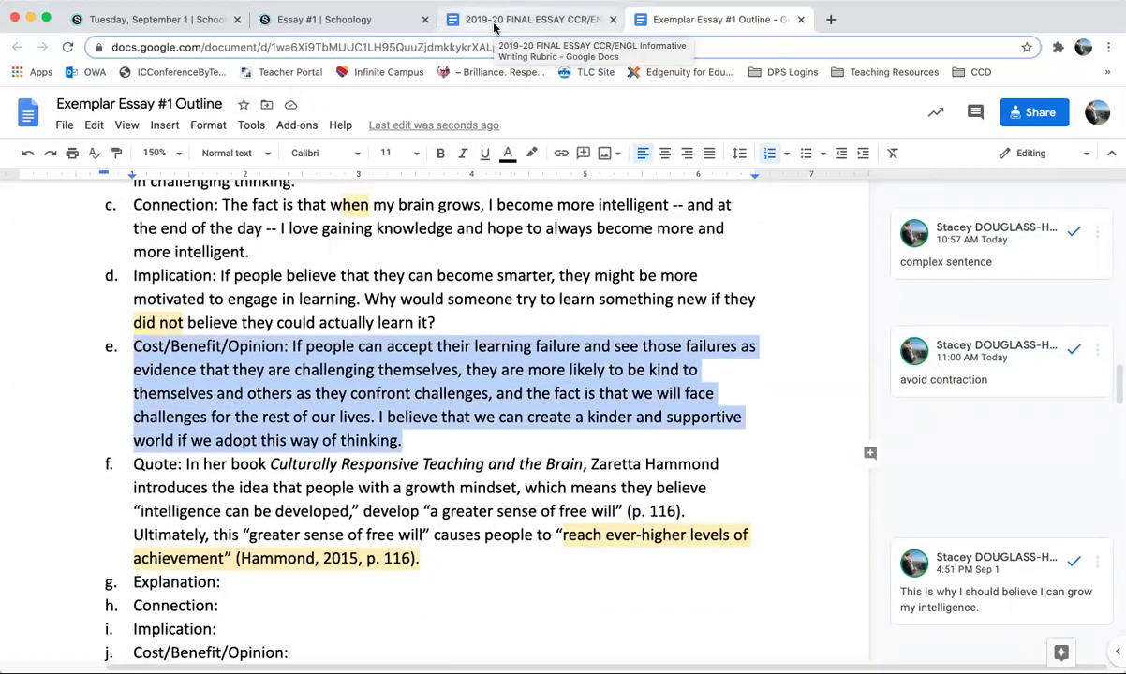
left_click(493, 20)
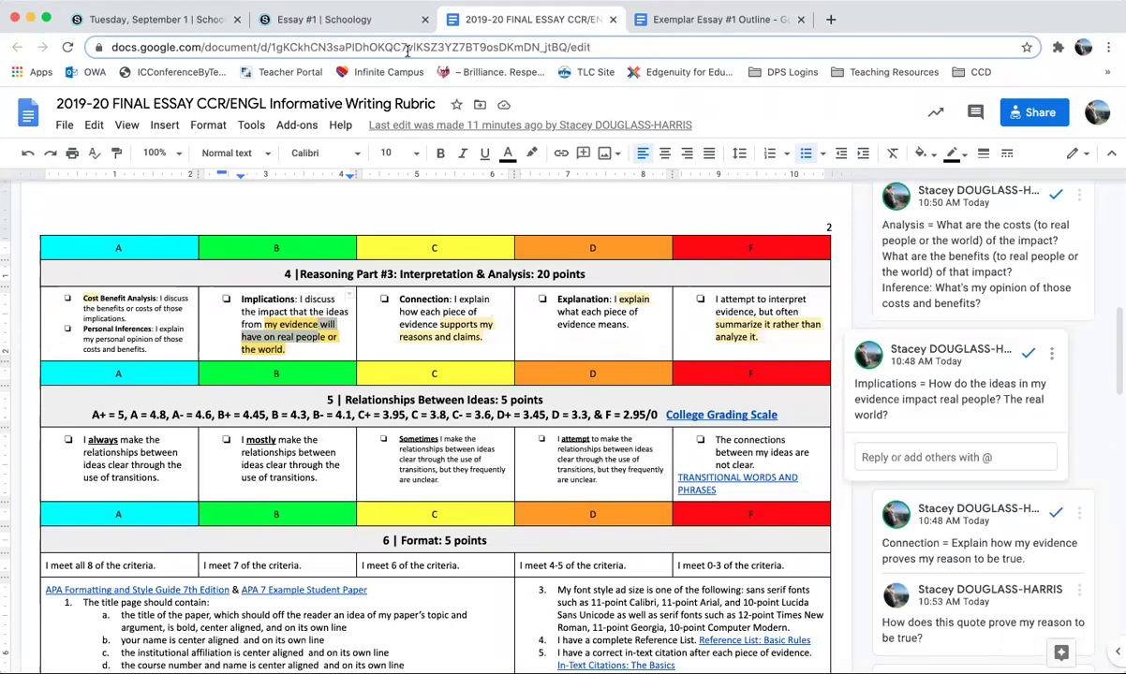
- Return to the Exemplar Essay #1 Outline and review the Quote/Explanation item b under question 3, marking its opening lines by selection
left_click(717, 19)
scroll(423, 335, "up", 5)
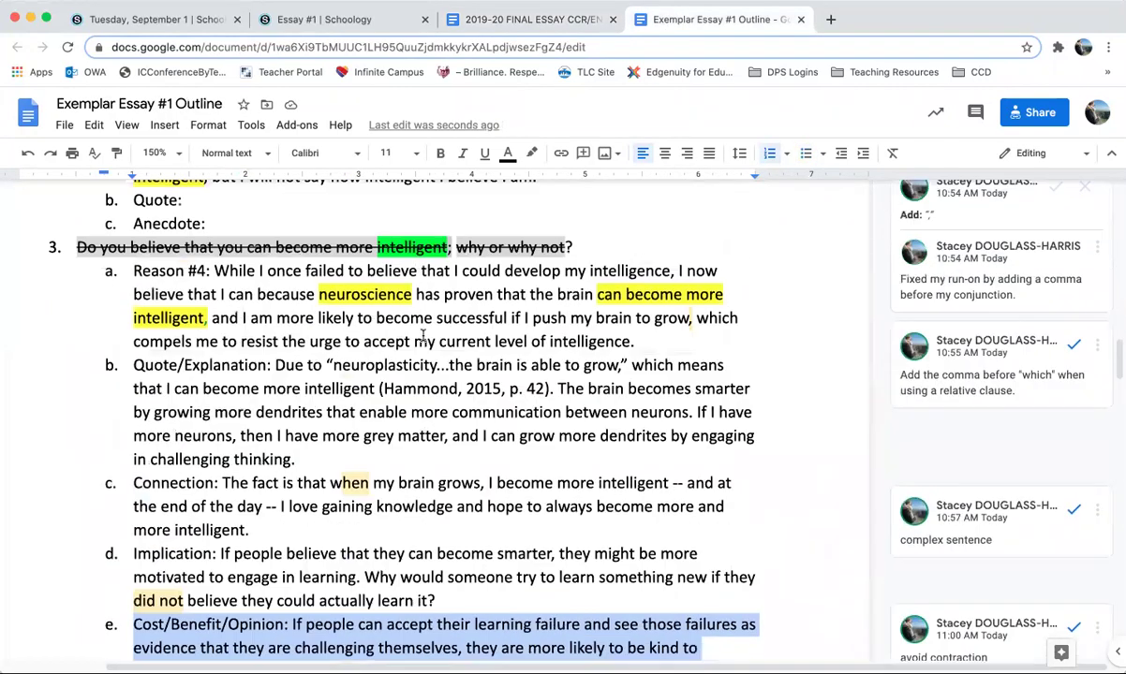
left_click(134, 381)
left_click(559, 428, "shift")
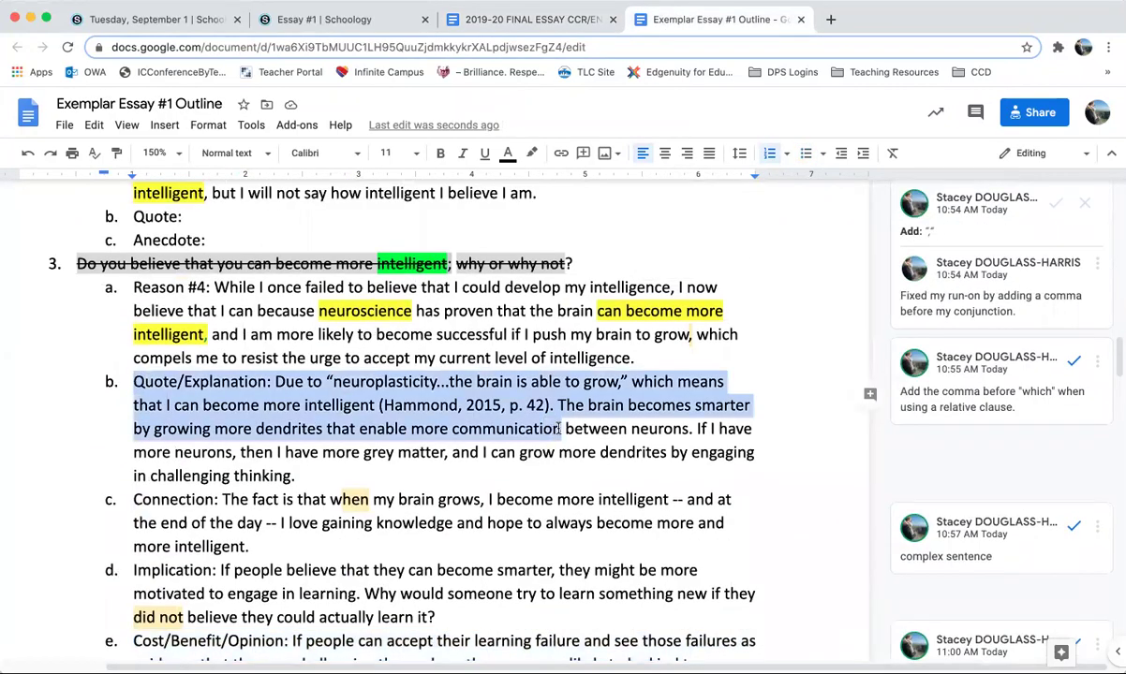
left_click(506, 446)
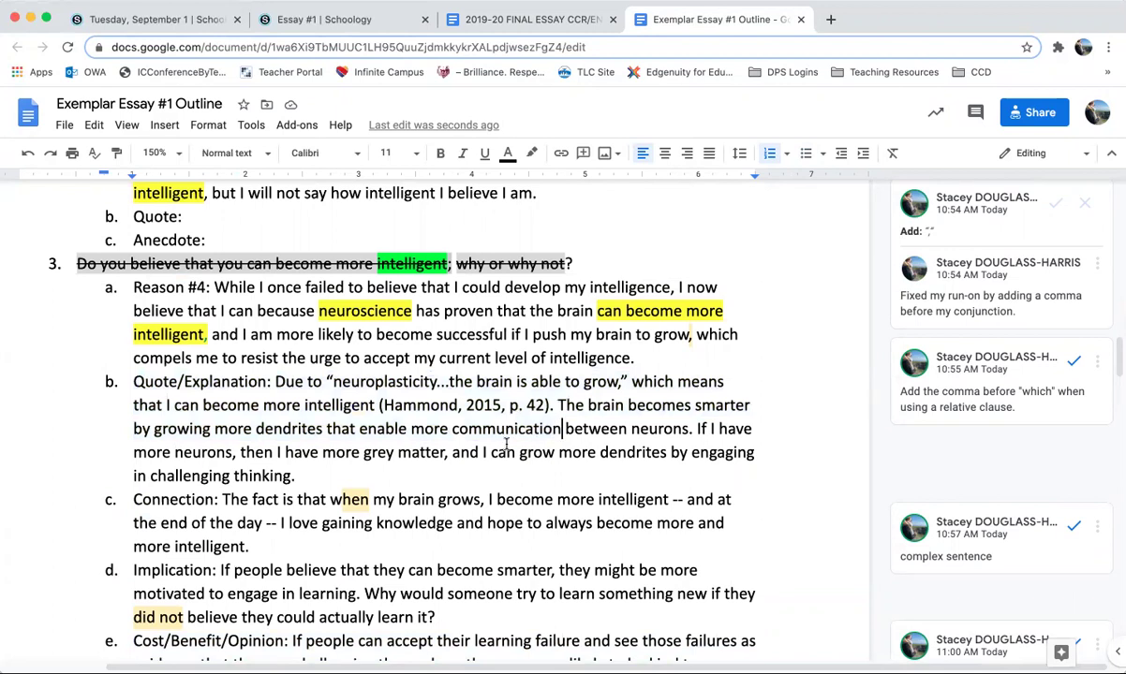